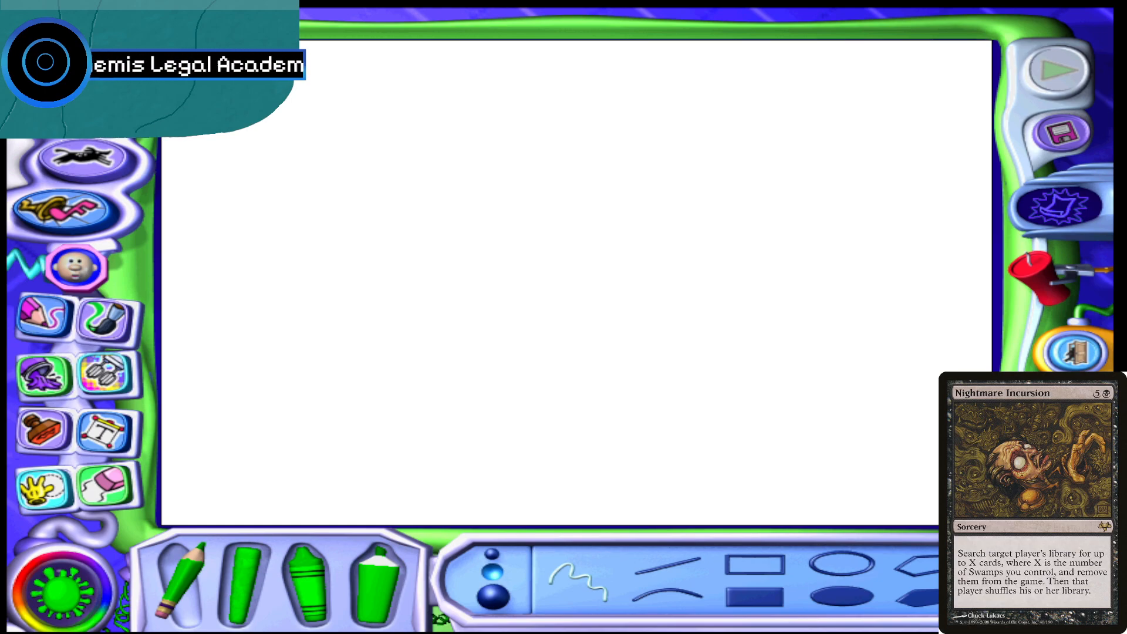
Paint a short curved test stroke on the blank canvas with the paintbrush in dark olive brown
{"action": "left_click", "coordinate": [104, 318]}
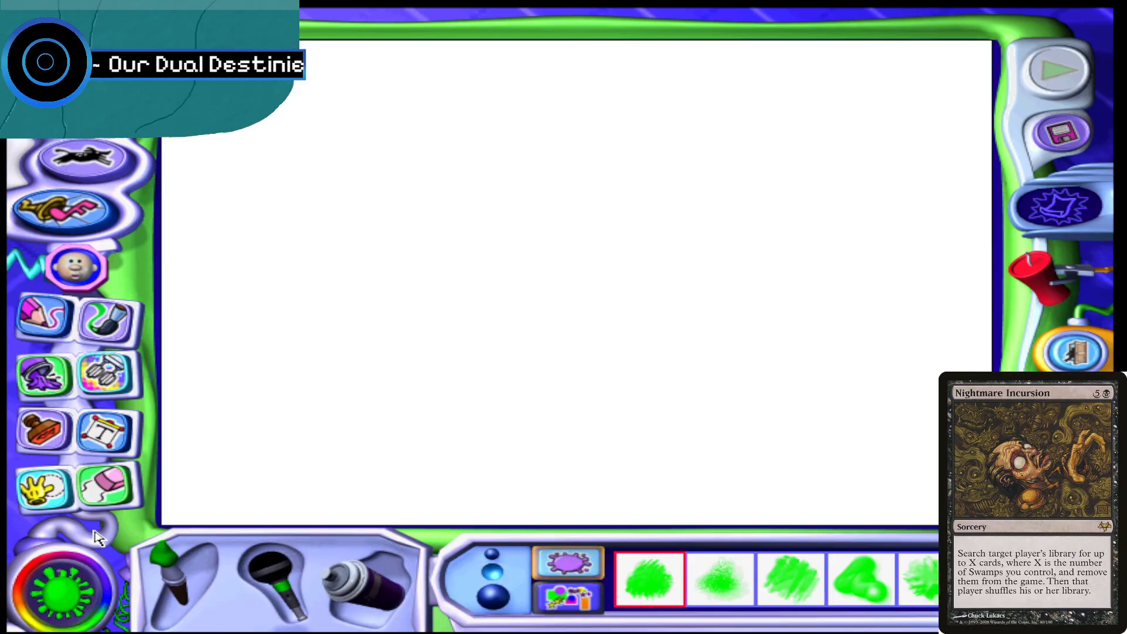
{"action": "left_click", "coordinate": [86, 575]}
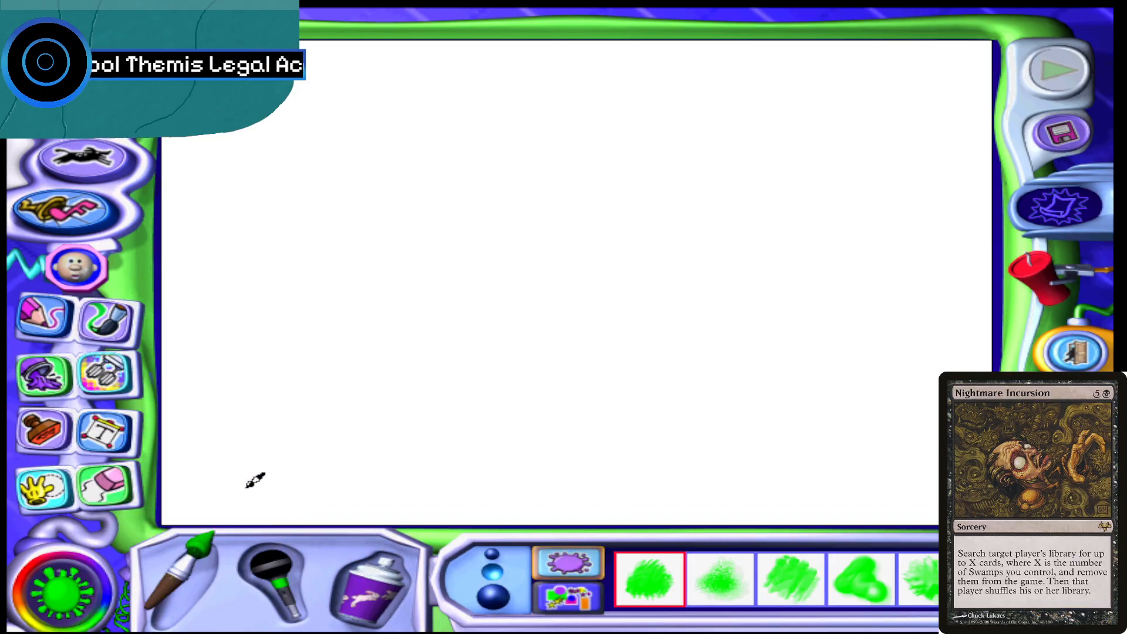
{"action": "left_click", "coordinate": [87, 612]}
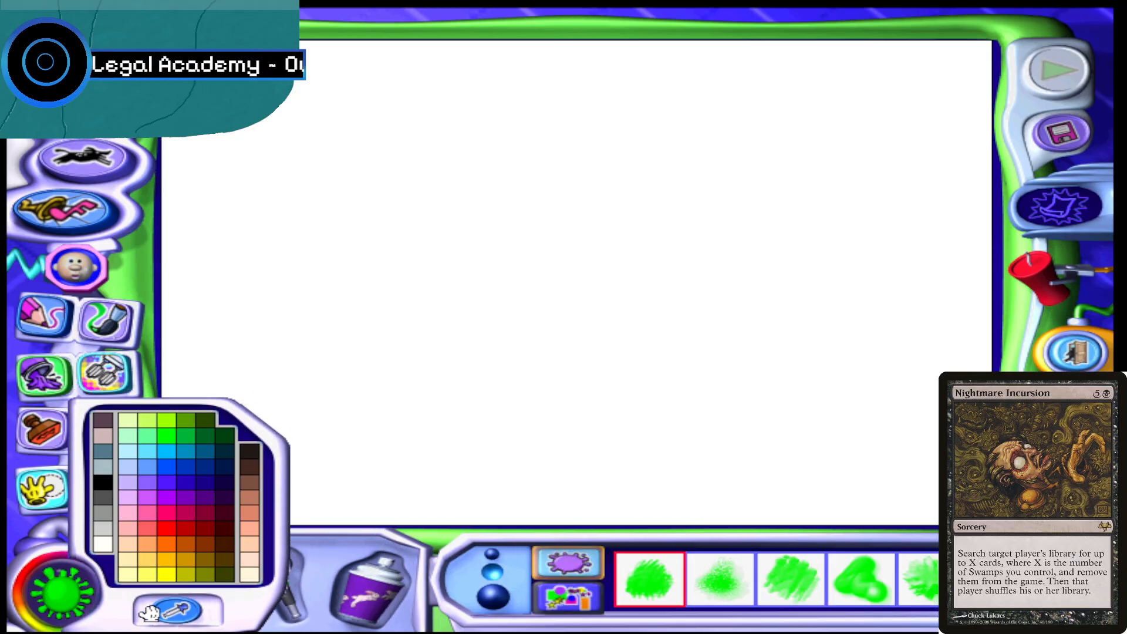
{"action": "left_click", "coordinate": [199, 520]}
{"action": "left_click", "coordinate": [205, 547]}
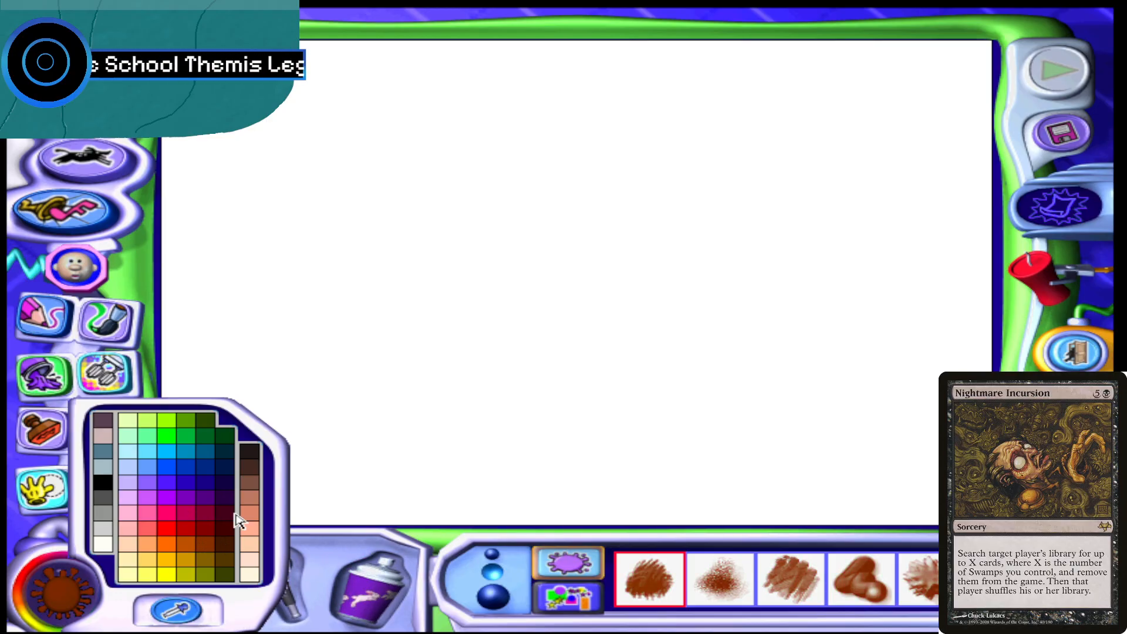
{"action": "left_click", "coordinate": [251, 472]}
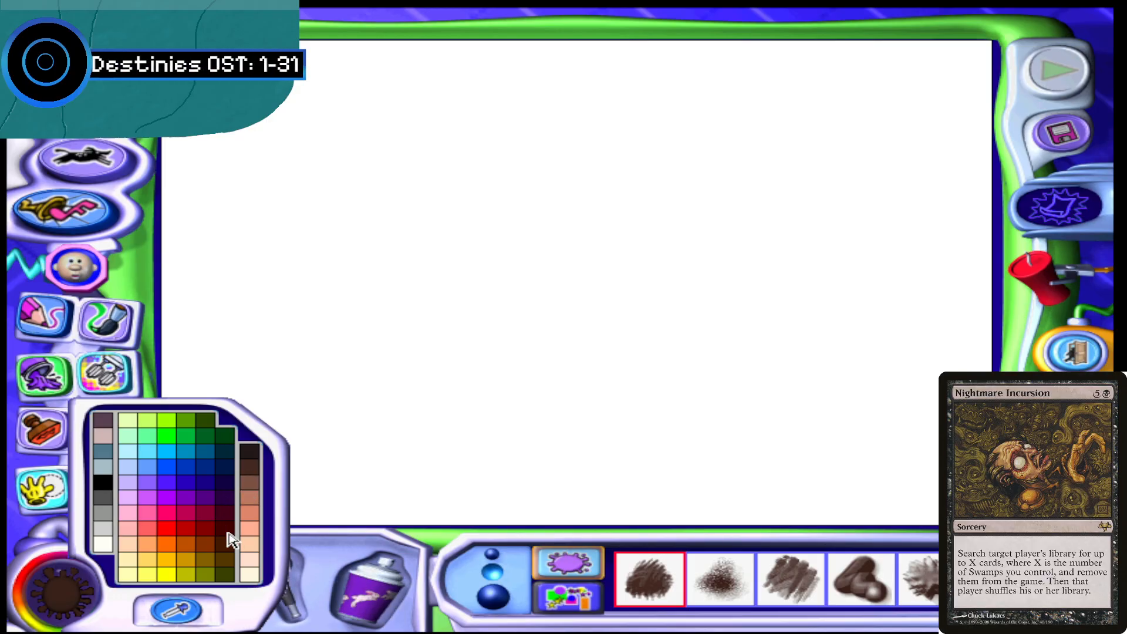
{"action": "left_click", "coordinate": [229, 564]}
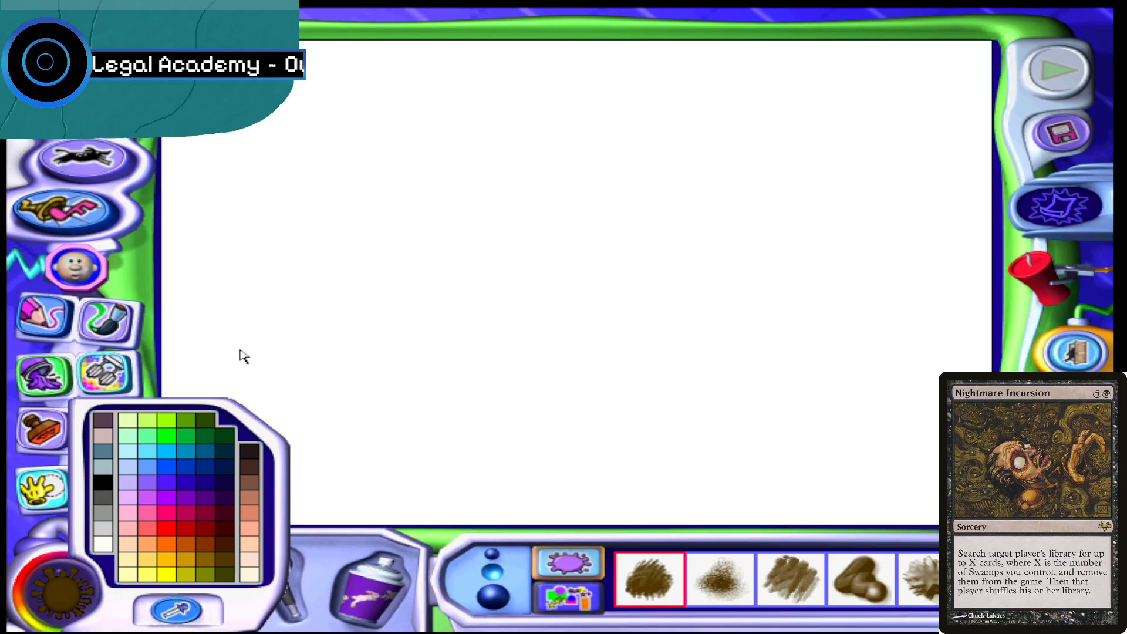
{"action": "mouse_move", "coordinate": [226, 212]}
{"action": "left_mouse_down"}
{"action": "mouse_move", "coordinate": [263, 257]}
{"action": "mouse_move", "coordinate": [294, 218]}
{"action": "left_mouse_up"}
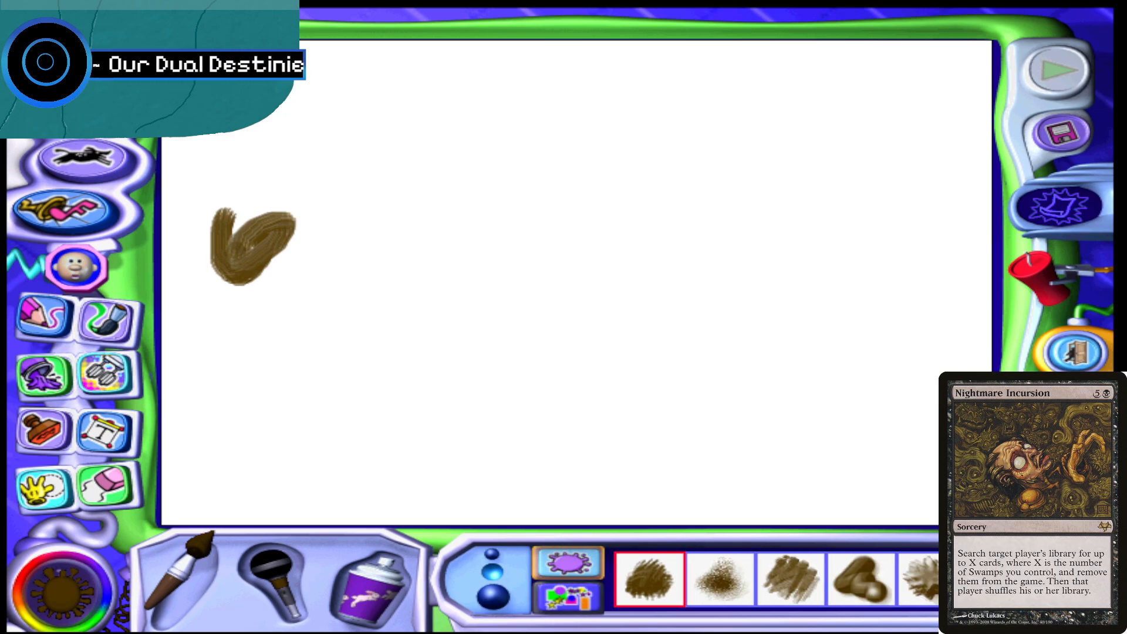
Try two textured brush styles in dark olive brown across the canvas, and clear the whole drawing
{"action": "left_click", "coordinate": [916, 578]}
{"action": "mouse_move", "coordinate": [700, 277]}
{"action": "left_mouse_down"}
{"action": "mouse_move", "coordinate": [640, 282]}
{"action": "mouse_move", "coordinate": [740, 252]}
{"action": "mouse_move", "coordinate": [232, 271]}
{"action": "left_mouse_up"}
{"action": "mouse_move", "coordinate": [625, 229]}
{"action": "left_mouse_down"}
{"action": "mouse_move", "coordinate": [587, 203]}
{"action": "mouse_move", "coordinate": [646, 208]}
{"action": "mouse_move", "coordinate": [740, 128]}
{"action": "mouse_move", "coordinate": [381, 176]}
{"action": "mouse_move", "coordinate": [987, 99]}
{"action": "mouse_move", "coordinate": [270, 89]}
{"action": "mouse_move", "coordinate": [502, 77]}
{"action": "left_mouse_up"}
{"action": "left_click", "coordinate": [1064, 596]}
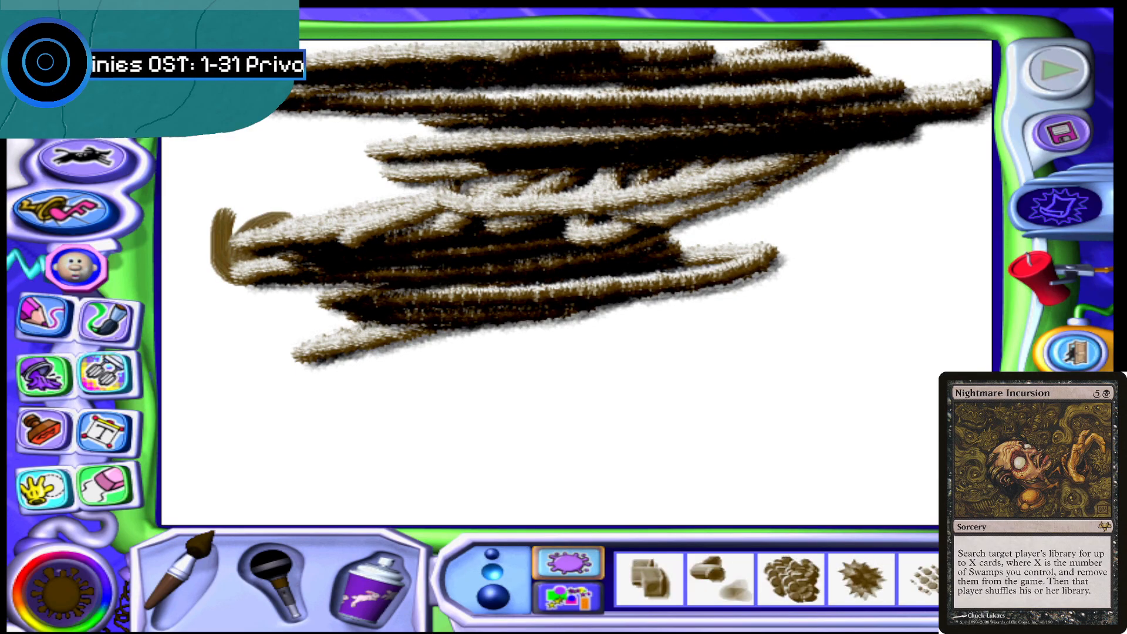
{"action": "left_click", "coordinate": [1064, 596]}
{"action": "left_click", "coordinate": [863, 575]}
{"action": "mouse_move", "coordinate": [821, 326]}
{"action": "left_mouse_down"}
{"action": "mouse_move", "coordinate": [338, 334]}
{"action": "mouse_move", "coordinate": [699, 250]}
{"action": "left_mouse_up"}
{"action": "left_click", "coordinate": [1063, 595]}
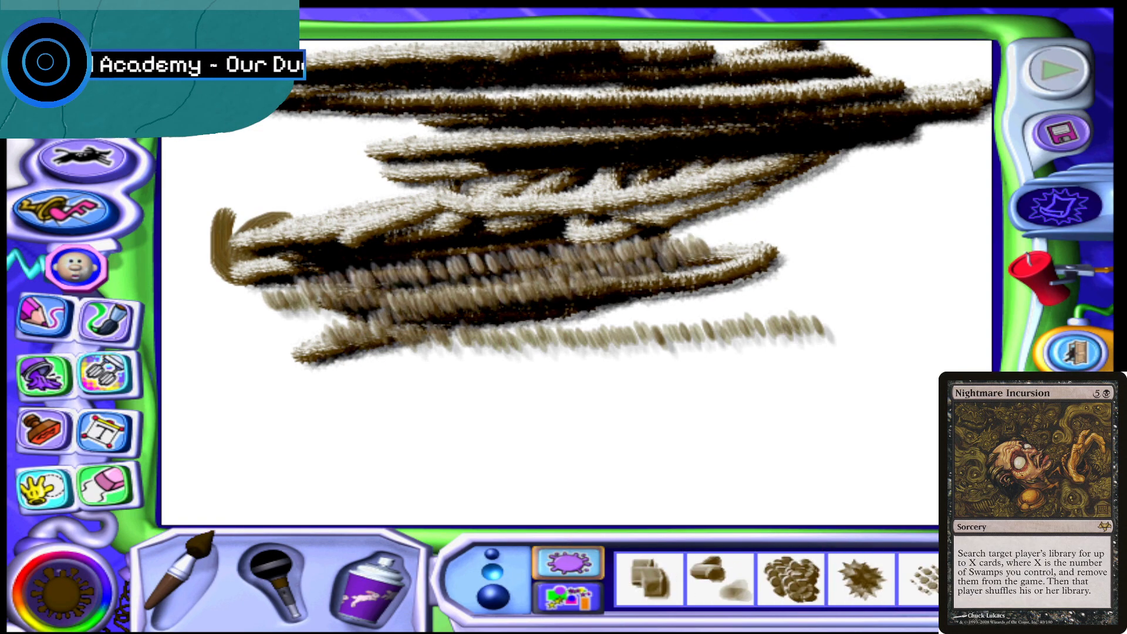
{"action": "left_click", "coordinate": [1064, 596]}
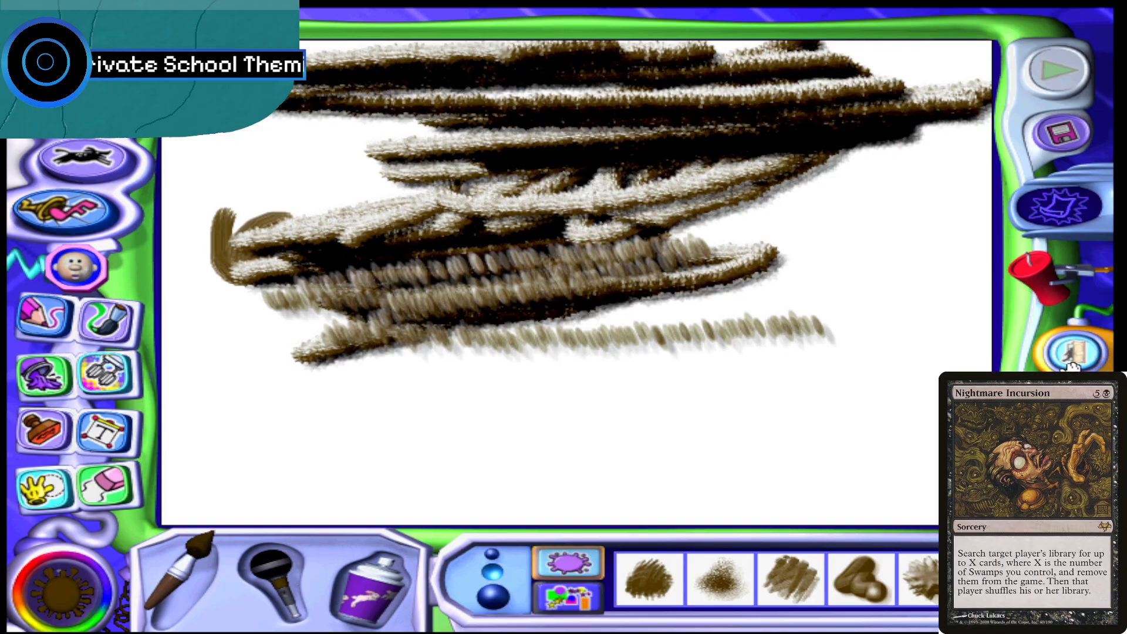
{"action": "left_click", "coordinate": [1054, 290]}
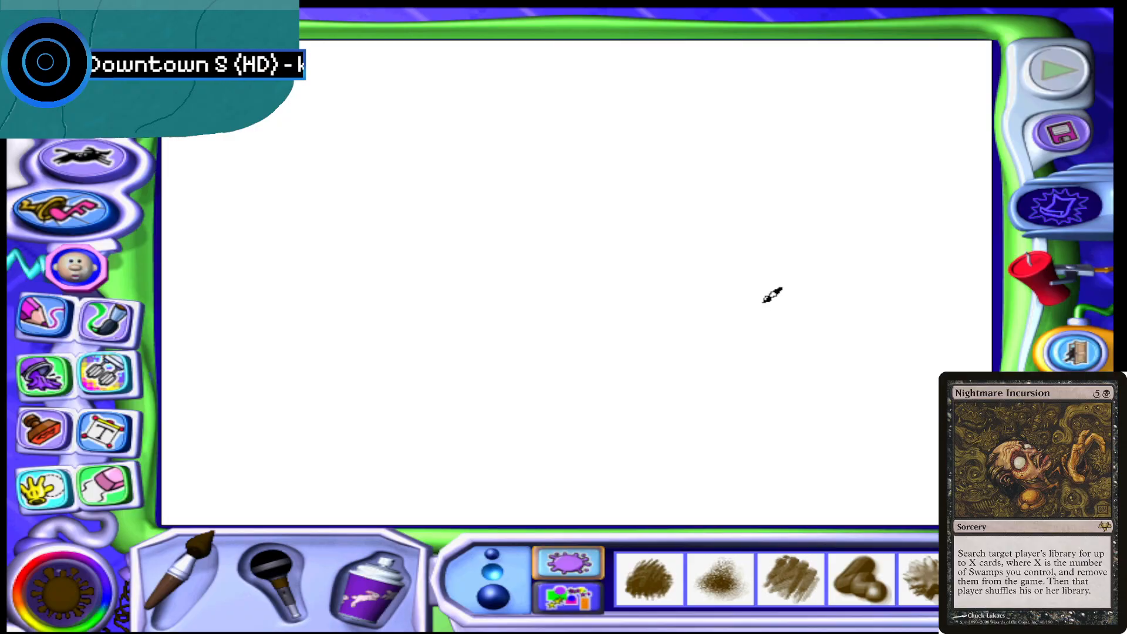
Fill the entire canvas with the darkest, near-black brown as a solid background
{"action": "left_click", "coordinate": [69, 377]}
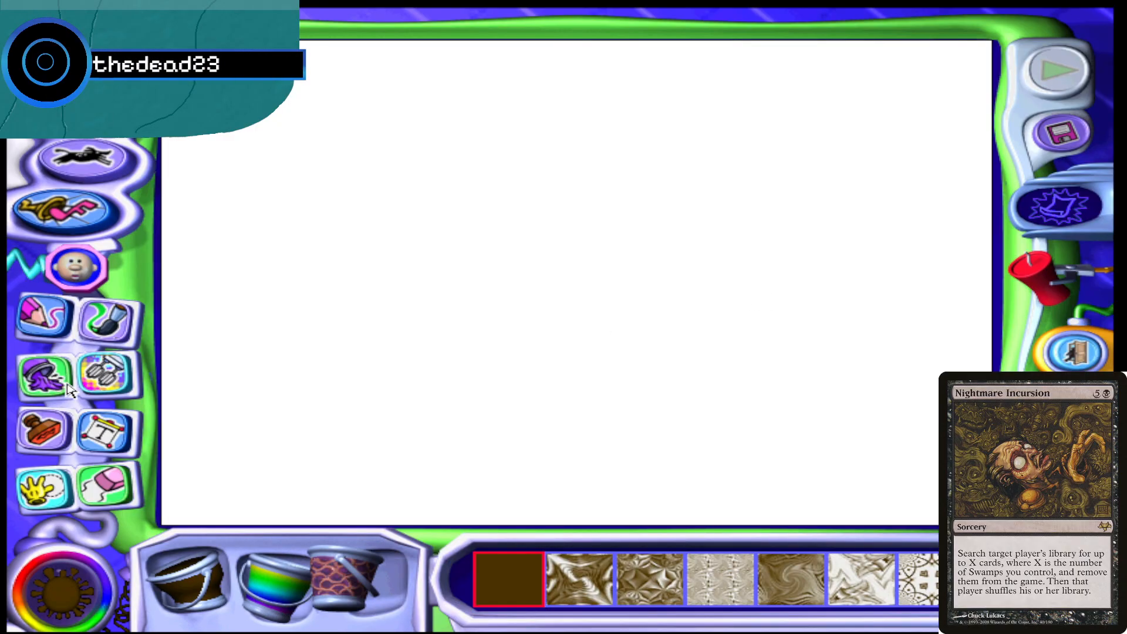
{"action": "left_click", "coordinate": [591, 275]}
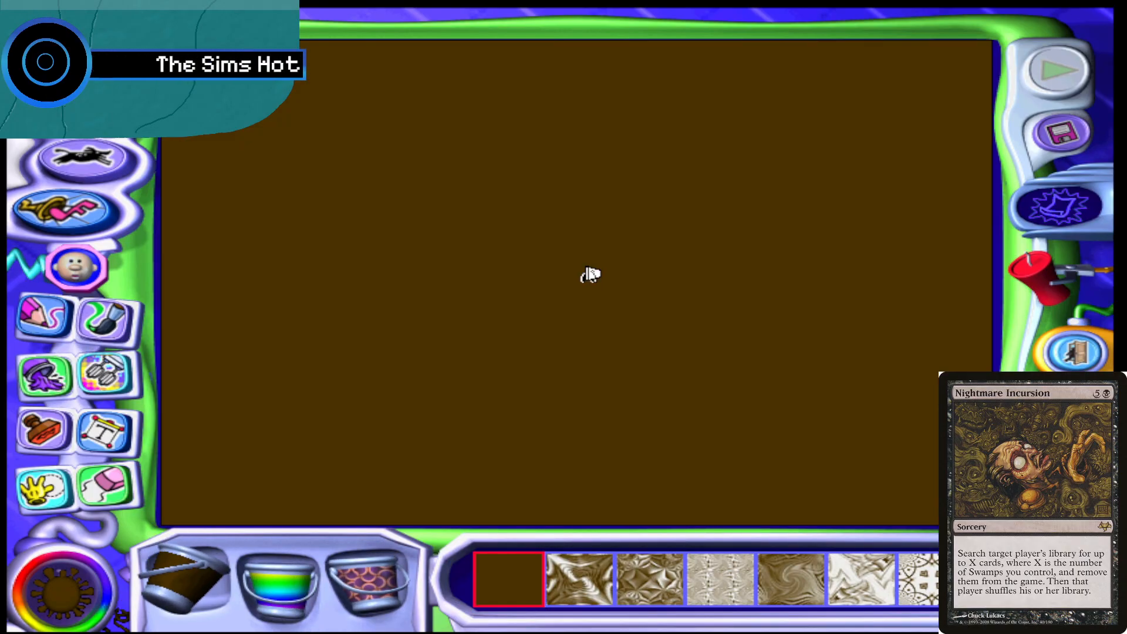
{"action": "left_click", "coordinate": [97, 580]}
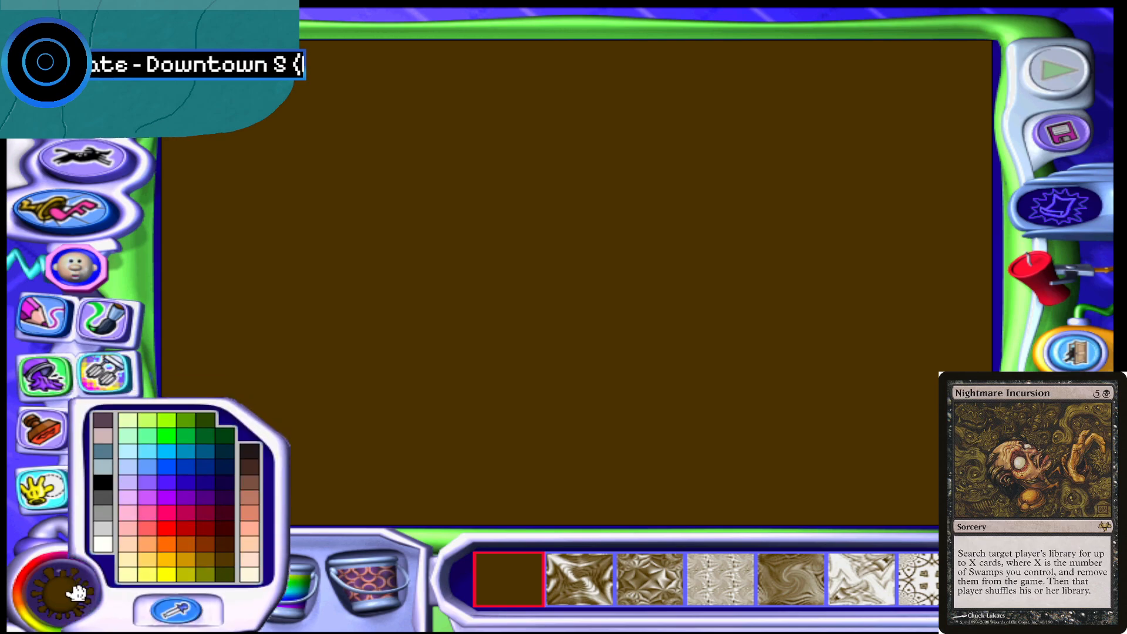
{"action": "left_click", "coordinate": [252, 450]}
{"action": "left_click", "coordinate": [446, 331]}
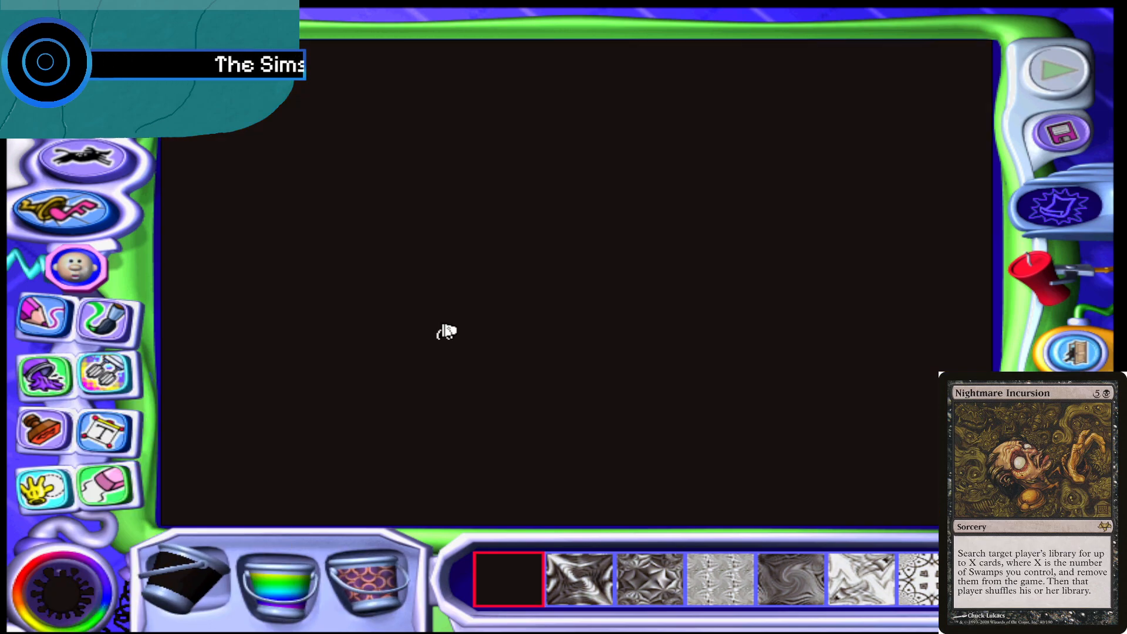
Outline a rounded head shape freehand in salmon skin tone, slightly left of the canvas centre
{"action": "left_click", "coordinate": [76, 614]}
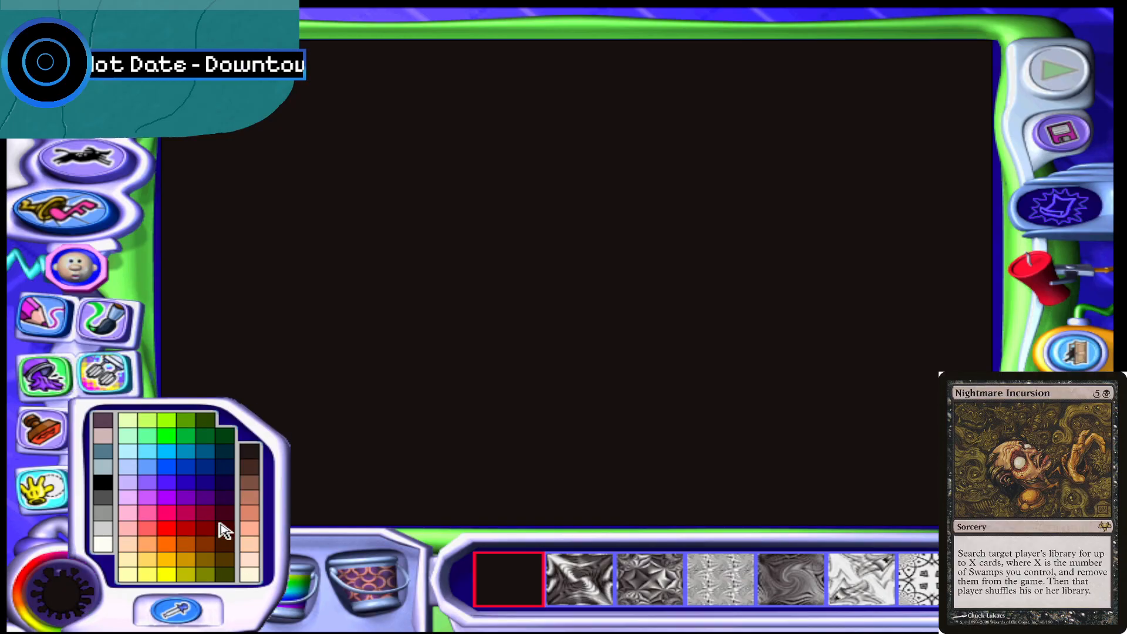
{"action": "left_click", "coordinate": [247, 555]}
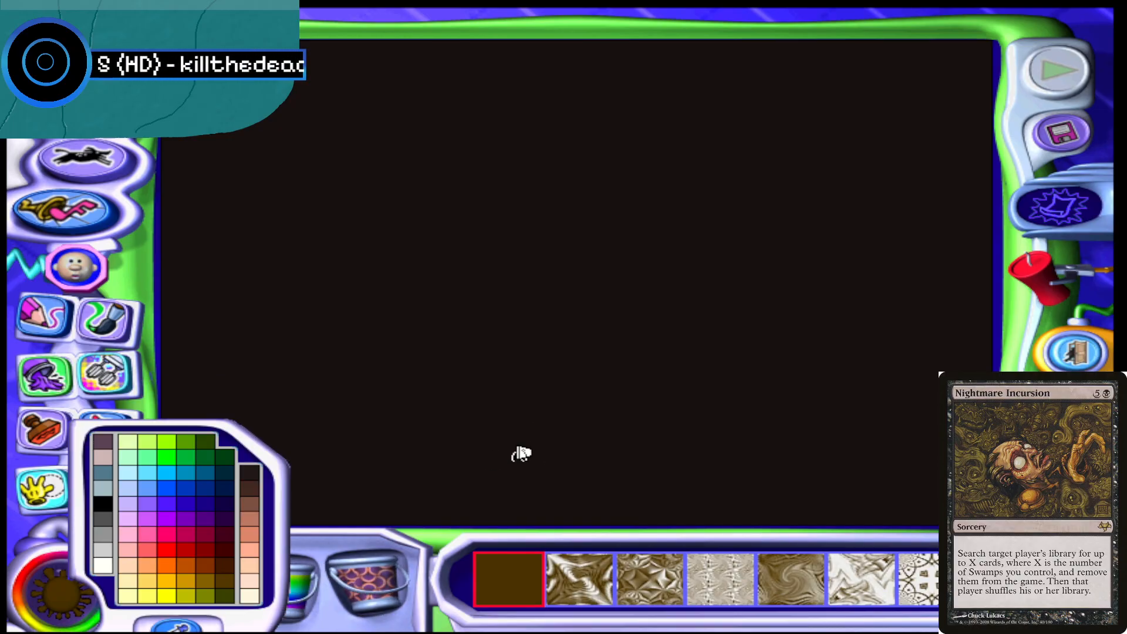
{"action": "left_click", "coordinate": [51, 336]}
{"action": "left_click", "coordinate": [77, 594]}
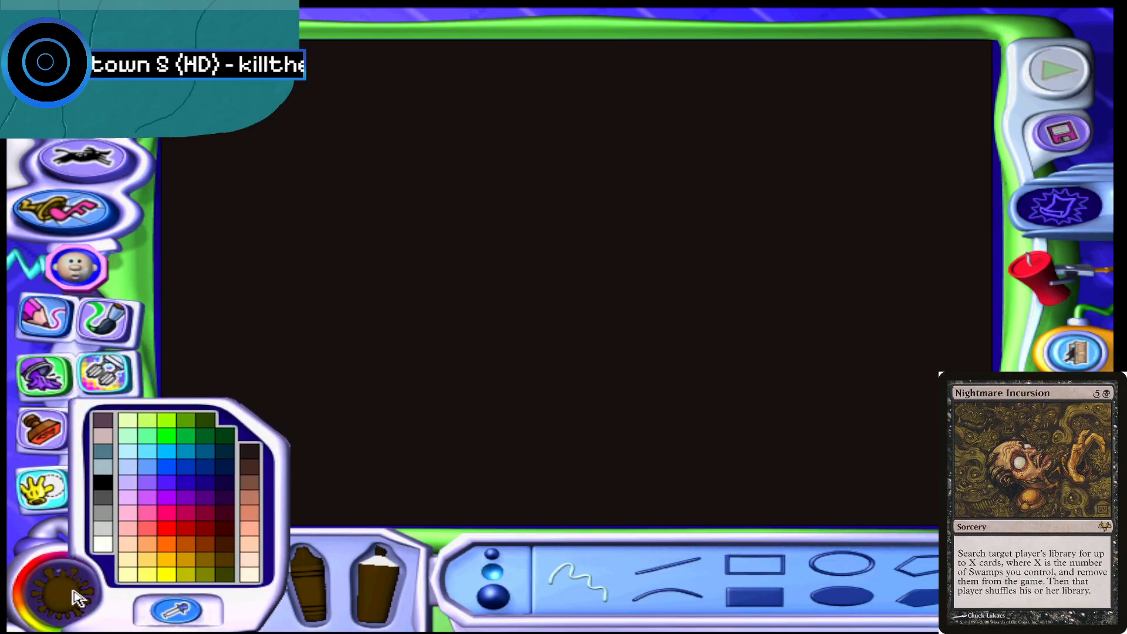
{"action": "left_click", "coordinate": [254, 516]}
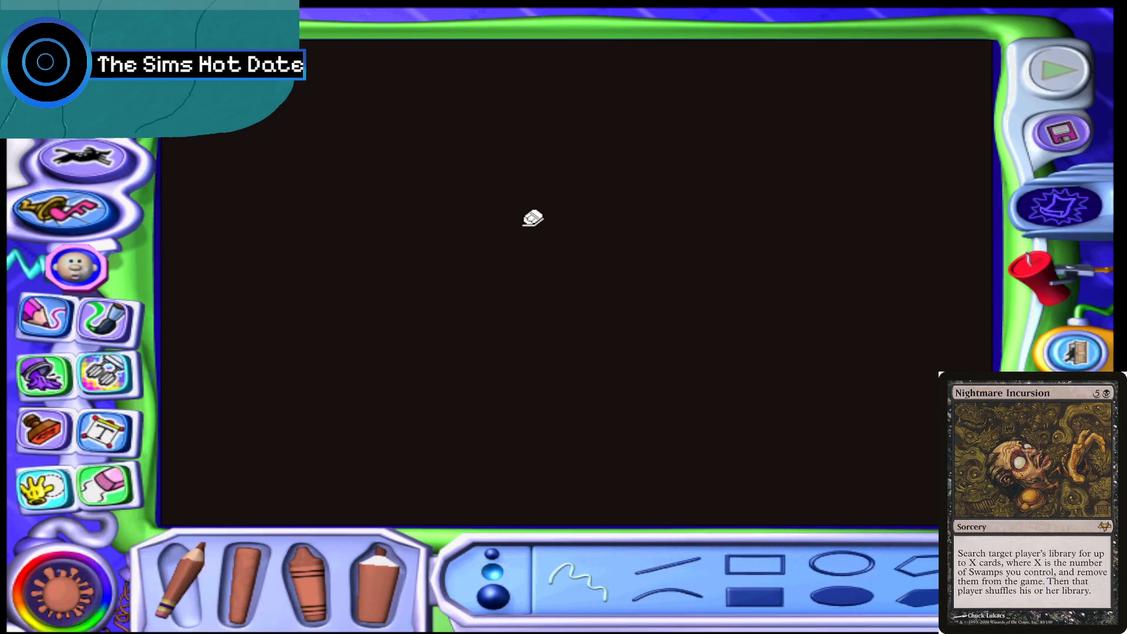
{"action": "mouse_move", "coordinate": [545, 237]}
{"action": "left_mouse_down"}
{"action": "mouse_move", "coordinate": [497, 222]}
{"action": "mouse_move", "coordinate": [419, 254]}
{"action": "mouse_move", "coordinate": [423, 309]}
{"action": "mouse_move", "coordinate": [557, 340]}
{"action": "left_mouse_up"}
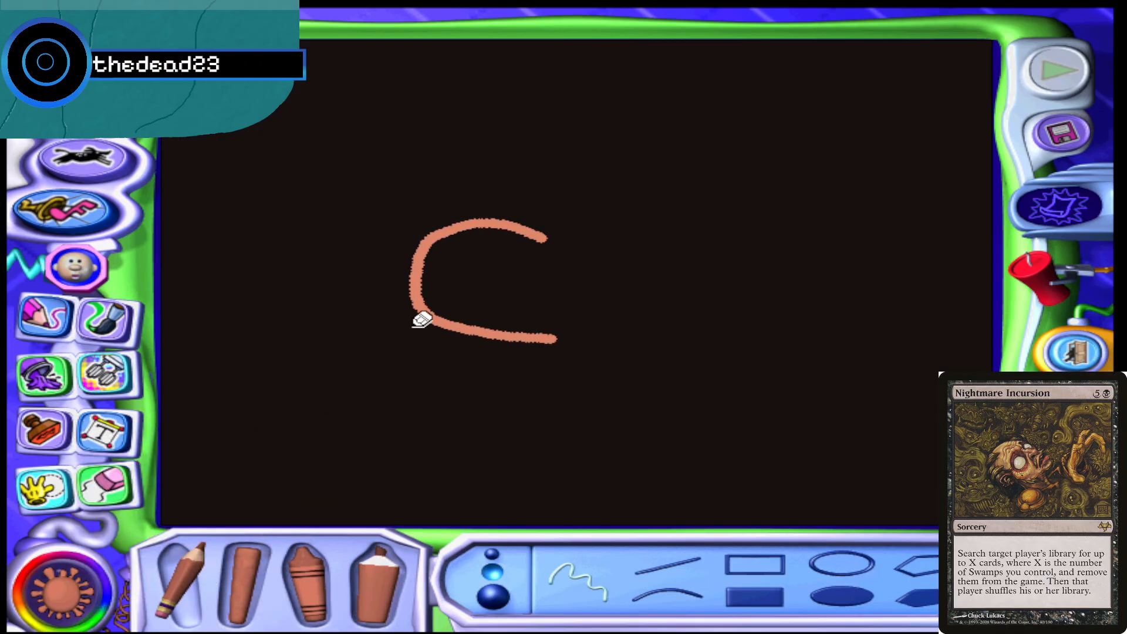
{"action": "mouse_move", "coordinate": [421, 320]}
{"action": "left_mouse_down"}
{"action": "mouse_move", "coordinate": [410, 322]}
{"action": "mouse_move", "coordinate": [540, 353]}
{"action": "mouse_move", "coordinate": [582, 349]}
{"action": "mouse_move", "coordinate": [581, 315]}
{"action": "left_mouse_up"}
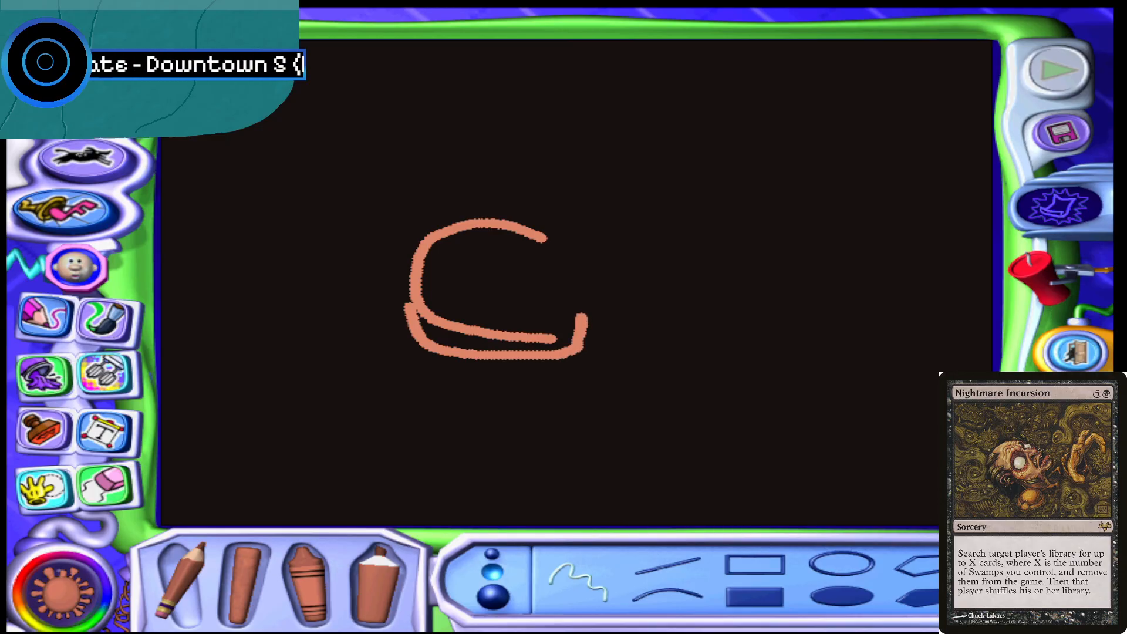
{"action": "mouse_move", "coordinate": [583, 314]}
{"action": "left_mouse_down"}
{"action": "mouse_move", "coordinate": [557, 254]}
{"action": "mouse_move", "coordinate": [491, 232]}
{"action": "mouse_move", "coordinate": [438, 263]}
{"action": "mouse_move", "coordinate": [413, 310]}
{"action": "mouse_move", "coordinate": [443, 245]}
{"action": "left_mouse_up"}
Colour in the inside of the head outline with solid salmon
{"action": "mouse_move", "coordinate": [471, 240]}
{"action": "left_mouse_down"}
{"action": "mouse_move", "coordinate": [443, 240]}
{"action": "mouse_move", "coordinate": [427, 260]}
{"action": "mouse_move", "coordinate": [432, 249]}
{"action": "mouse_move", "coordinate": [433, 330]}
{"action": "mouse_move", "coordinate": [448, 308]}
{"action": "mouse_move", "coordinate": [470, 326]}
{"action": "mouse_move", "coordinate": [444, 338]}
{"action": "mouse_move", "coordinate": [456, 317]}
{"action": "mouse_move", "coordinate": [461, 345]}
{"action": "mouse_move", "coordinate": [441, 340]}
{"action": "mouse_move", "coordinate": [470, 347]}
{"action": "left_mouse_up"}
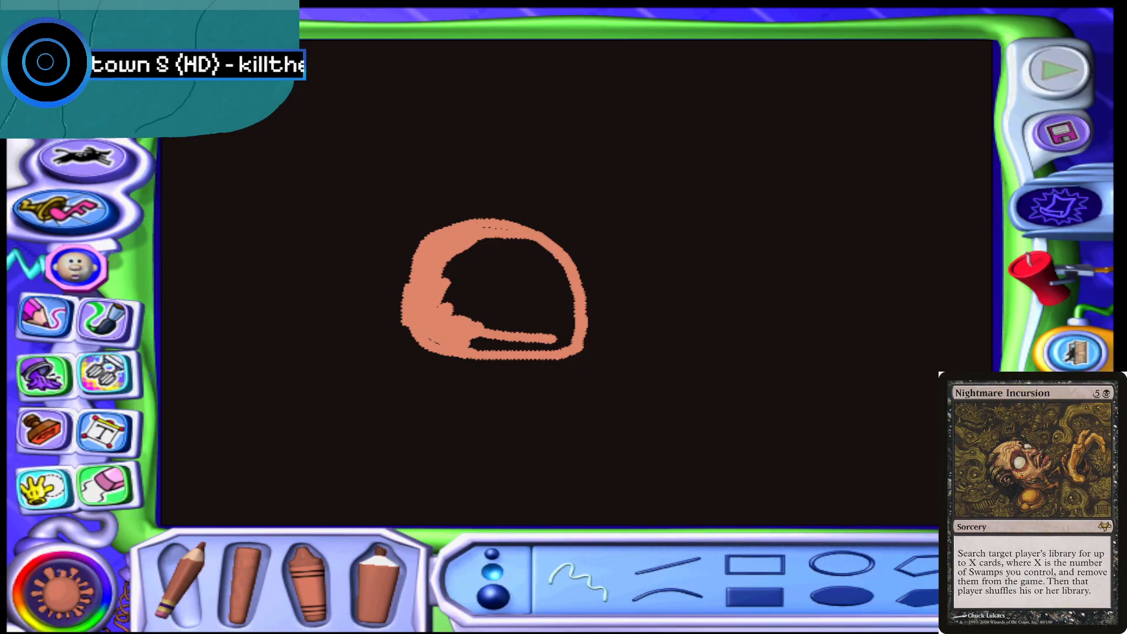
{"action": "mouse_move", "coordinate": [552, 339]}
{"action": "left_mouse_down"}
{"action": "mouse_move", "coordinate": [429, 351]}
{"action": "mouse_move", "coordinate": [523, 343]}
{"action": "mouse_move", "coordinate": [478, 345]}
{"action": "mouse_move", "coordinate": [511, 315]}
{"action": "mouse_move", "coordinate": [490, 309]}
{"action": "mouse_move", "coordinate": [502, 270]}
{"action": "mouse_move", "coordinate": [455, 285]}
{"action": "mouse_move", "coordinate": [509, 286]}
{"action": "mouse_move", "coordinate": [499, 267]}
{"action": "mouse_move", "coordinate": [519, 289]}
{"action": "mouse_move", "coordinate": [458, 258]}
{"action": "mouse_move", "coordinate": [493, 243]}
{"action": "mouse_move", "coordinate": [496, 255]}
{"action": "left_mouse_up"}
{"action": "mouse_move", "coordinate": [496, 255]}
{"action": "left_mouse_down"}
{"action": "mouse_move", "coordinate": [477, 247]}
{"action": "mouse_move", "coordinate": [494, 241]}
{"action": "left_mouse_up"}
{"action": "mouse_move", "coordinate": [456, 312]}
{"action": "left_mouse_down"}
{"action": "mouse_move", "coordinate": [567, 330]}
{"action": "mouse_move", "coordinate": [561, 315]}
{"action": "mouse_move", "coordinate": [573, 332]}
{"action": "mouse_move", "coordinate": [535, 308]}
{"action": "mouse_move", "coordinate": [555, 294]}
{"action": "mouse_move", "coordinate": [528, 308]}
{"action": "left_mouse_up"}
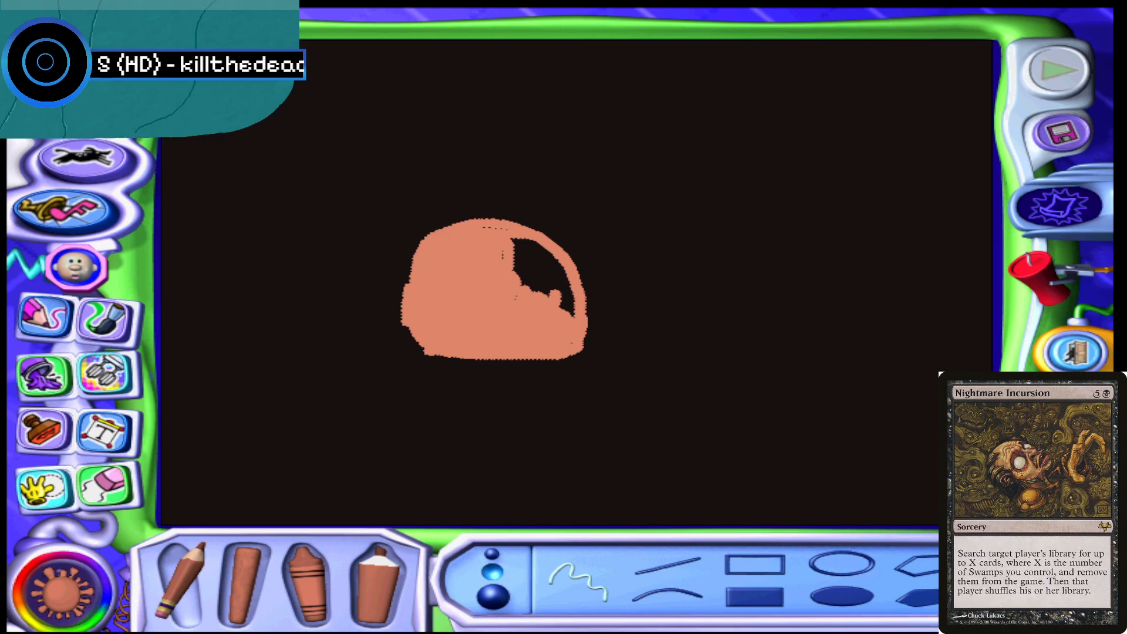
{"action": "mouse_move", "coordinate": [516, 265]}
{"action": "left_mouse_down"}
{"action": "mouse_move", "coordinate": [521, 280]}
{"action": "mouse_move", "coordinate": [530, 245]}
{"action": "mouse_move", "coordinate": [499, 227]}
{"action": "mouse_move", "coordinate": [535, 242]}
{"action": "mouse_move", "coordinate": [527, 278]}
{"action": "mouse_move", "coordinate": [572, 316]}
{"action": "mouse_move", "coordinate": [535, 250]}
{"action": "mouse_move", "coordinate": [533, 279]}
{"action": "mouse_move", "coordinate": [569, 287]}
{"action": "mouse_move", "coordinate": [549, 253]}
{"action": "left_mouse_up"}
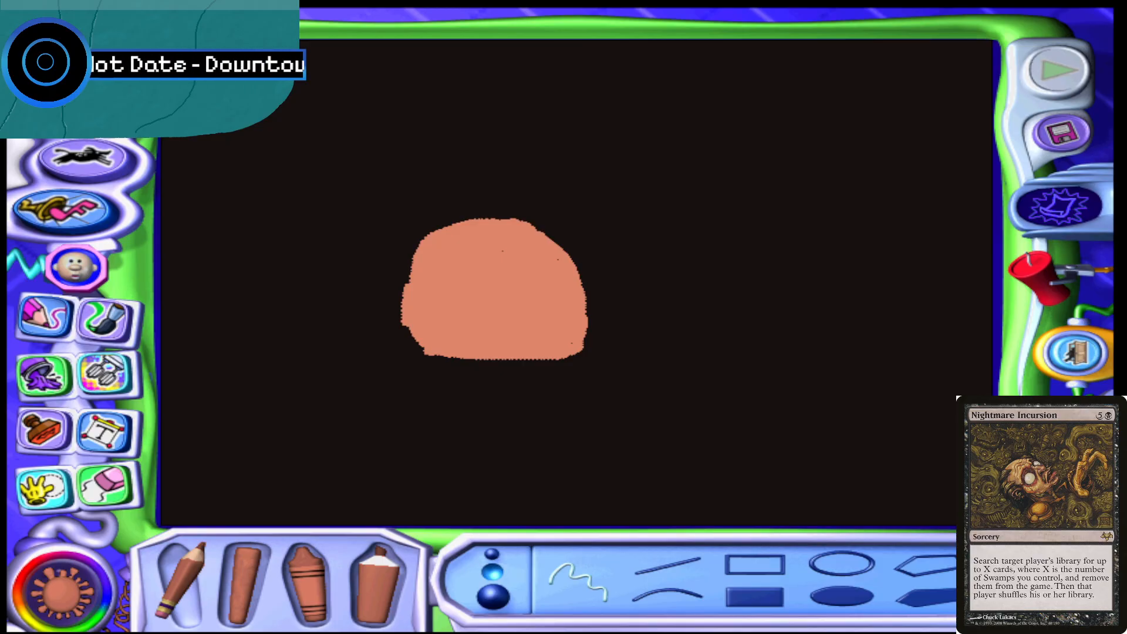
{"action": "key", "text": "alt+Tab"}
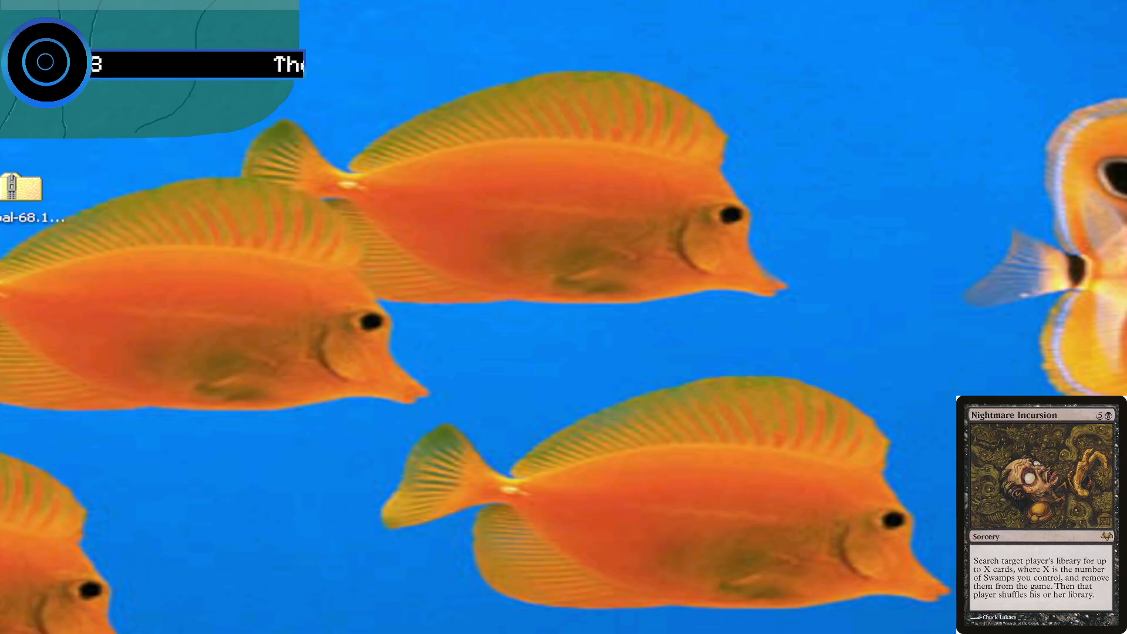
{"action": "key", "text": "alt+Tab"}
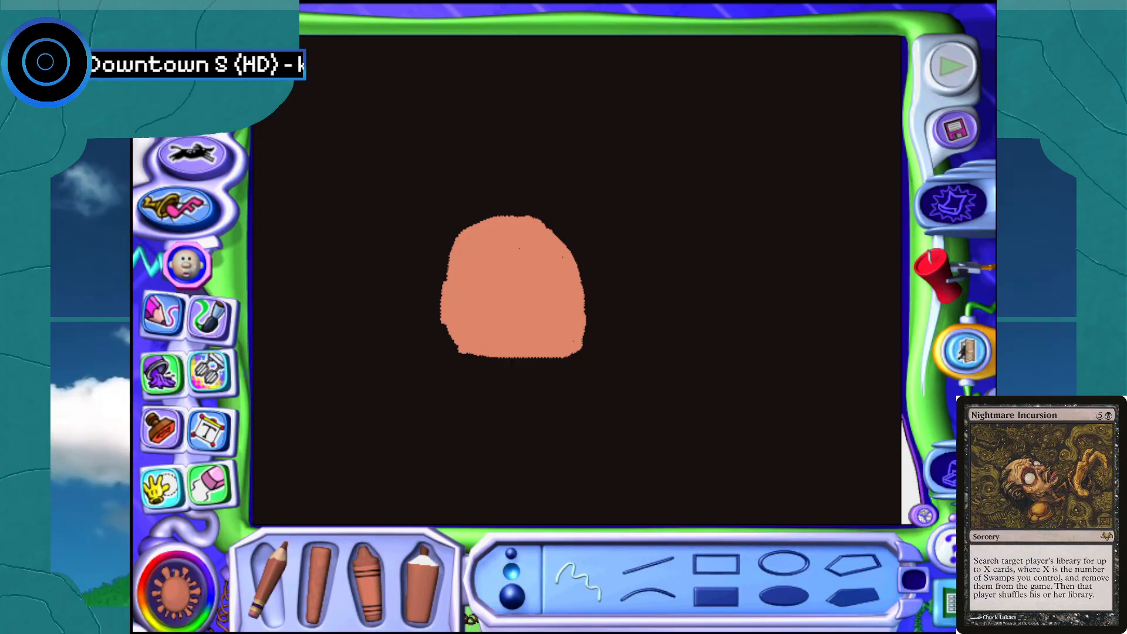
Trim the underside of the salmon head into an upward slant by drawing over it in the near-black background colour
{"action": "left_click", "coordinate": [175, 597]}
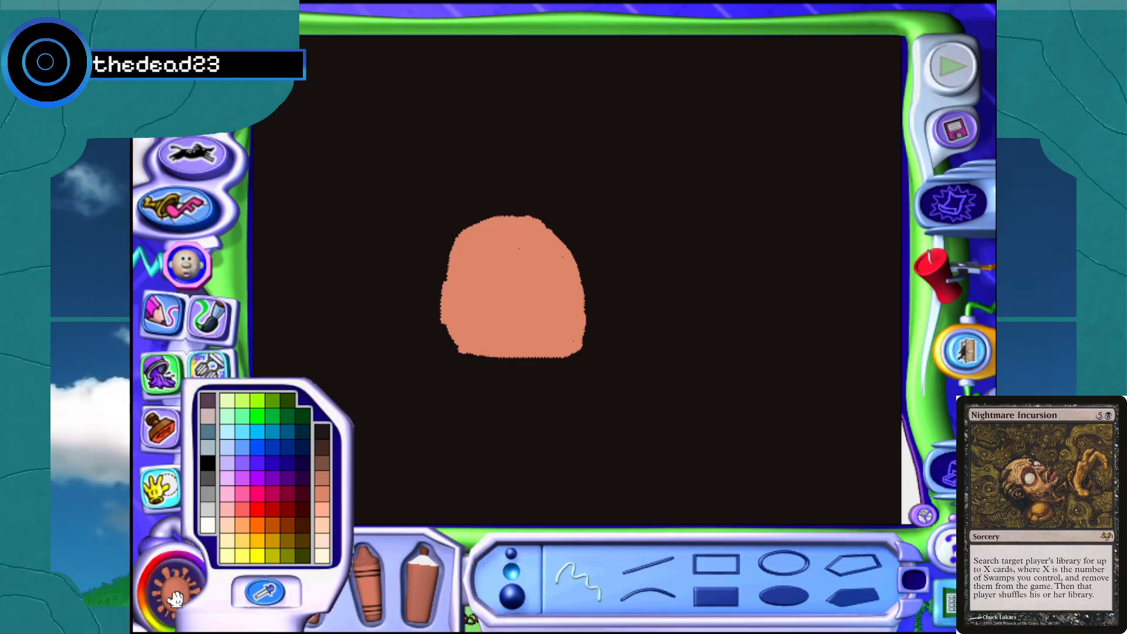
{"action": "left_click", "coordinate": [155, 602]}
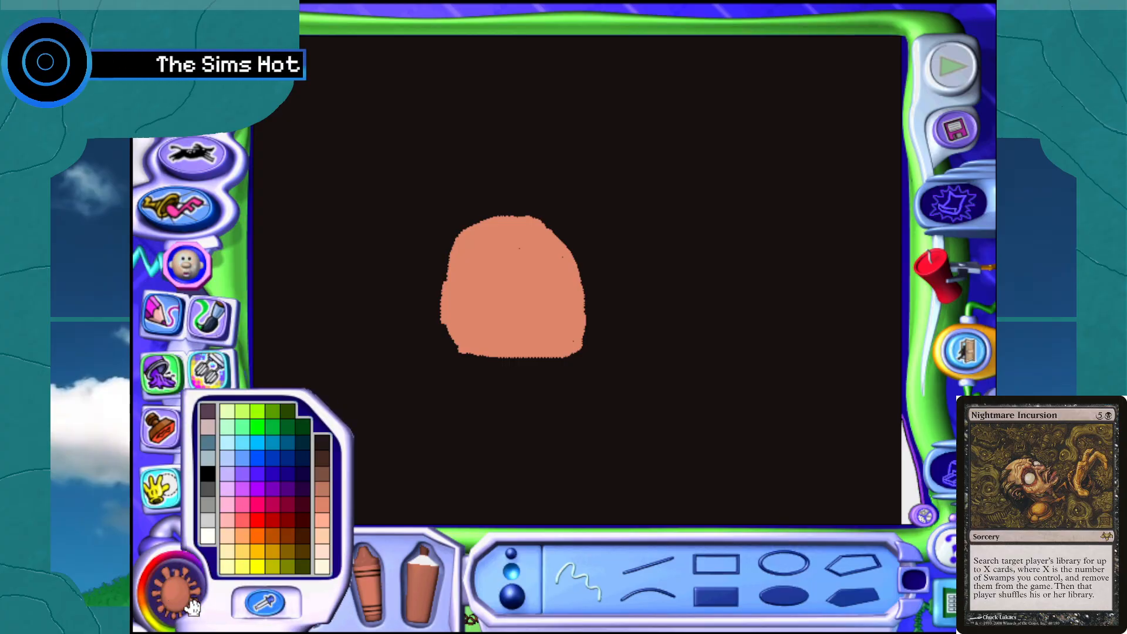
{"action": "left_click", "coordinate": [207, 506]}
{"action": "left_click", "coordinate": [320, 447]}
{"action": "mouse_move", "coordinate": [506, 346]}
{"action": "left_mouse_down"}
{"action": "mouse_move", "coordinate": [576, 335]}
{"action": "mouse_move", "coordinate": [476, 350]}
{"action": "mouse_move", "coordinate": [558, 352]}
{"action": "mouse_move", "coordinate": [581, 343]}
{"action": "mouse_move", "coordinate": [561, 347]}
{"action": "mouse_move", "coordinate": [577, 323]}
{"action": "left_mouse_up"}
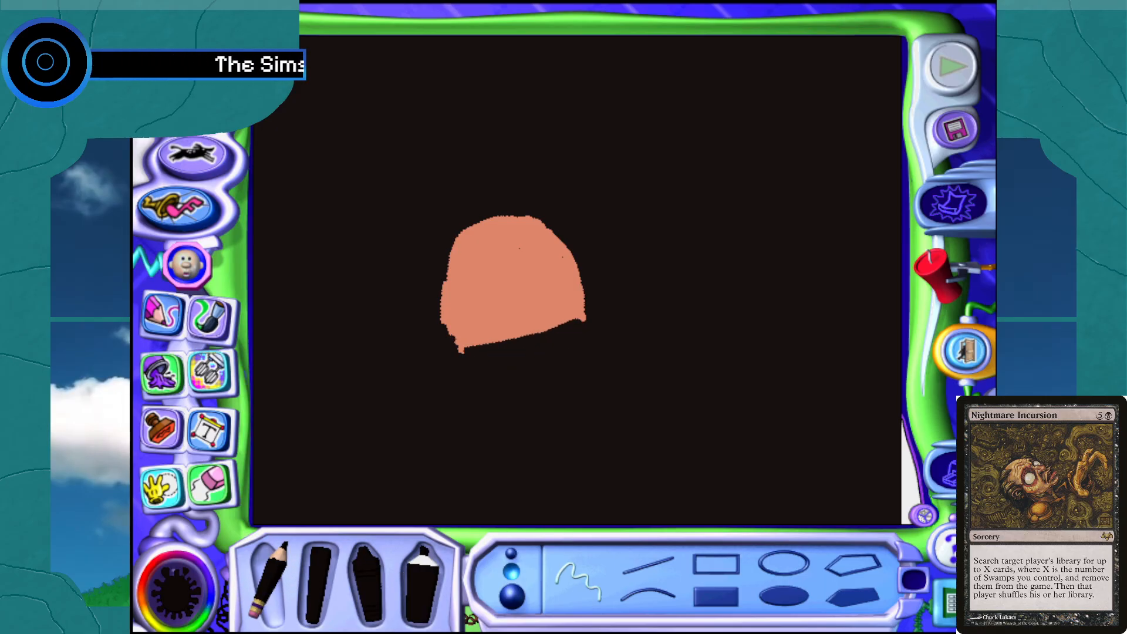
{"action": "mouse_move", "coordinate": [458, 351]}
{"action": "left_mouse_down"}
{"action": "mouse_move", "coordinate": [584, 318]}
{"action": "mouse_move", "coordinate": [543, 326]}
{"action": "left_mouse_up"}
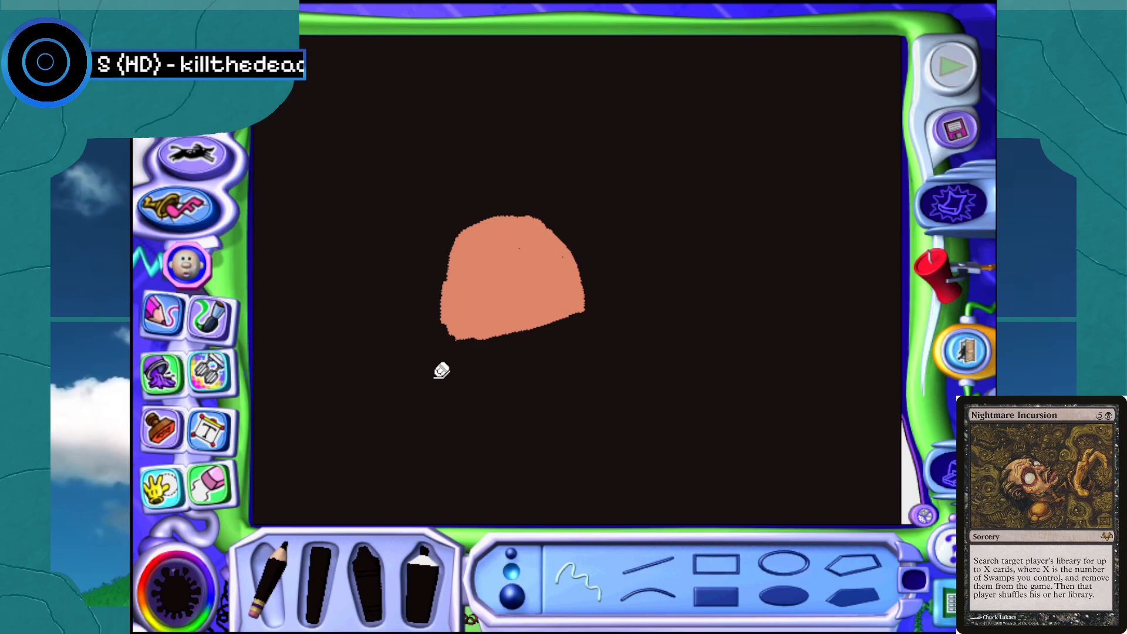
{"action": "mouse_move", "coordinate": [487, 338]}
{"action": "left_mouse_down"}
{"action": "mouse_move", "coordinate": [583, 297]}
{"action": "mouse_move", "coordinate": [509, 332]}
{"action": "mouse_move", "coordinate": [581, 310]}
{"action": "left_mouse_up"}
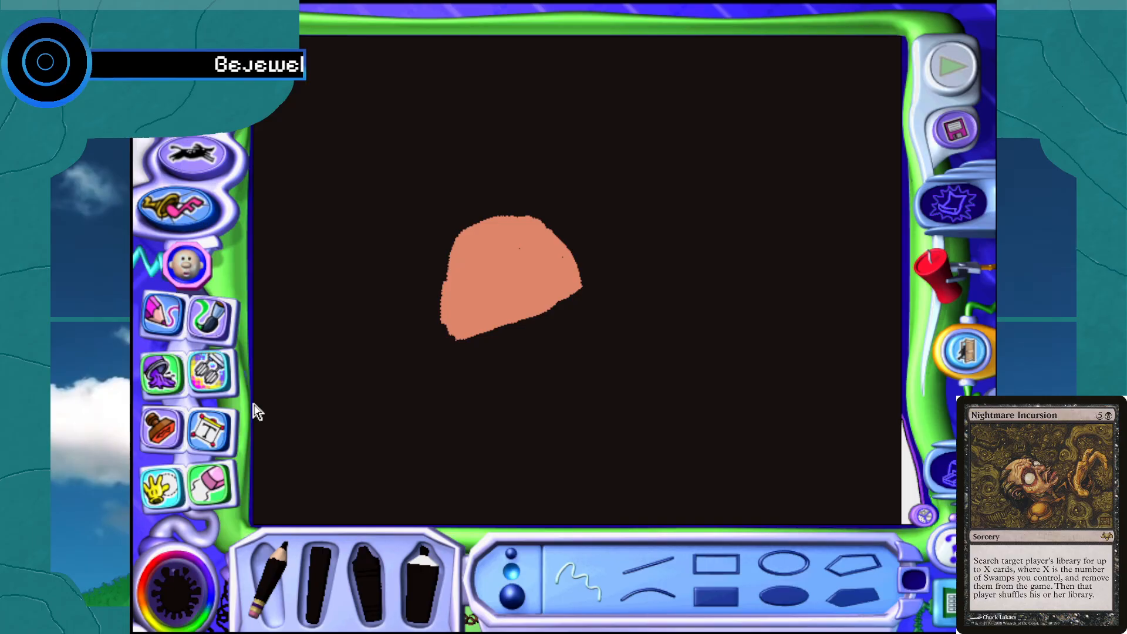
Sample the salmon colour from the head with the eyedropper, and extend the head's lower-right edge with a filled bulge
{"action": "left_click", "coordinate": [173, 567]}
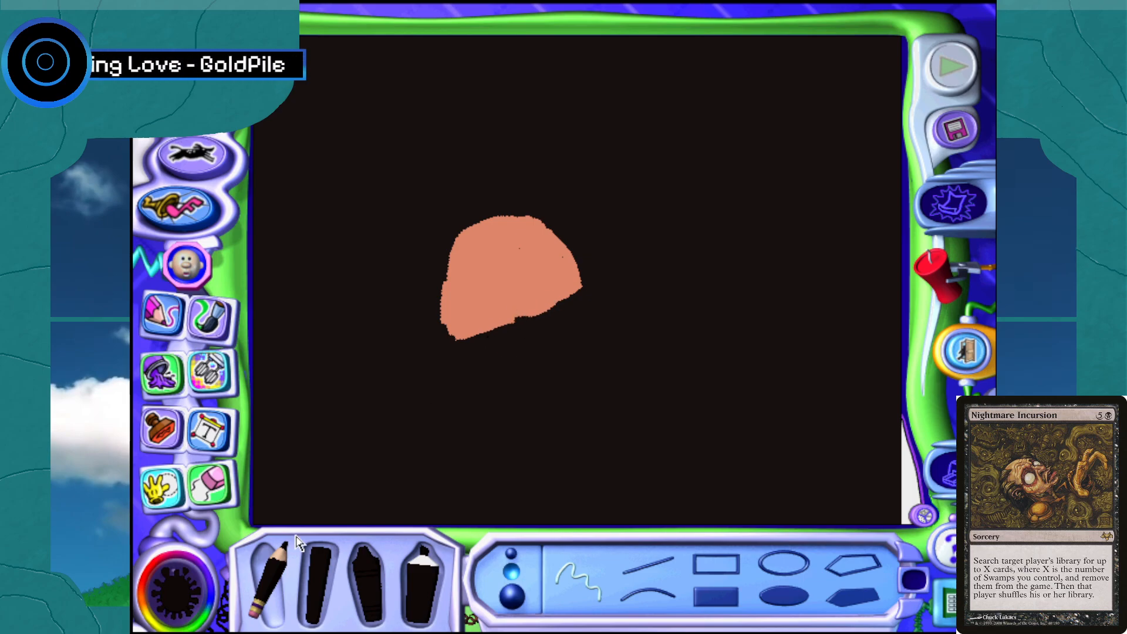
{"action": "left_click", "coordinate": [183, 555]}
{"action": "left_click", "coordinate": [281, 605]}
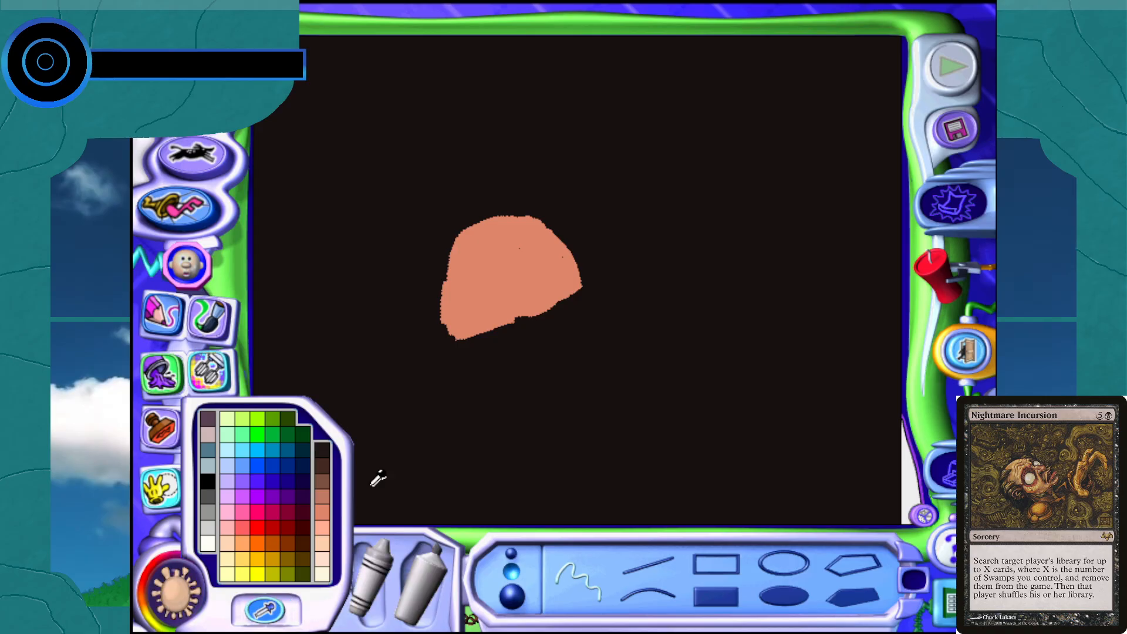
{"action": "left_click", "coordinate": [478, 279]}
{"action": "mouse_move", "coordinate": [507, 318]}
{"action": "left_mouse_down"}
{"action": "mouse_move", "coordinate": [572, 311]}
{"action": "mouse_move", "coordinate": [587, 293]}
{"action": "left_mouse_up"}
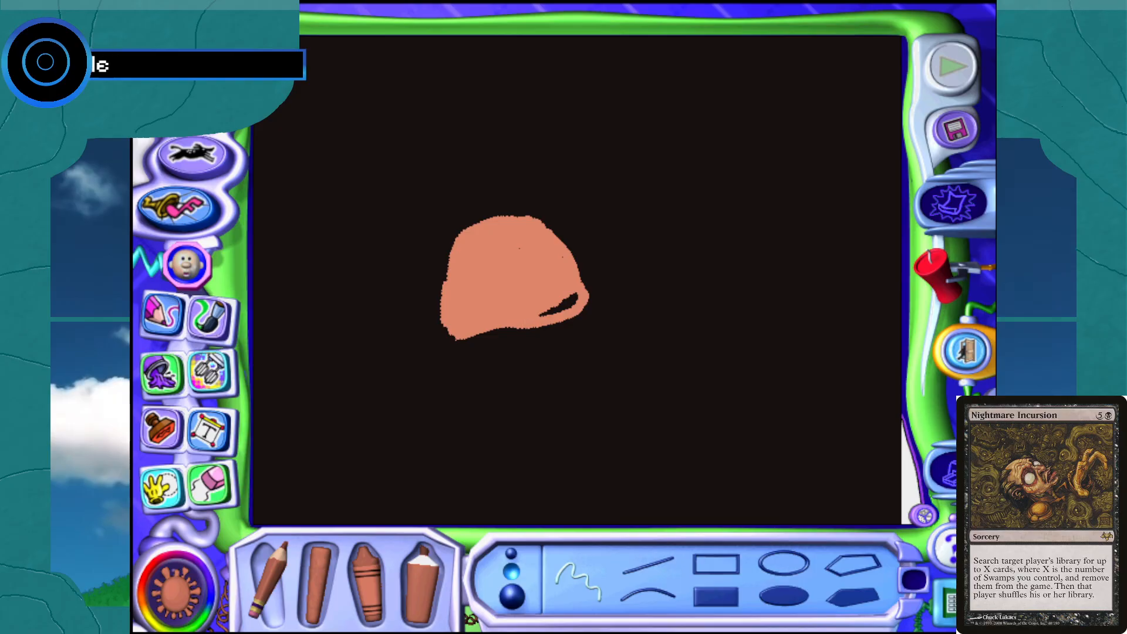
{"action": "left_click_drag", "start_coordinate": [504, 323], "coordinate": [567, 298]}
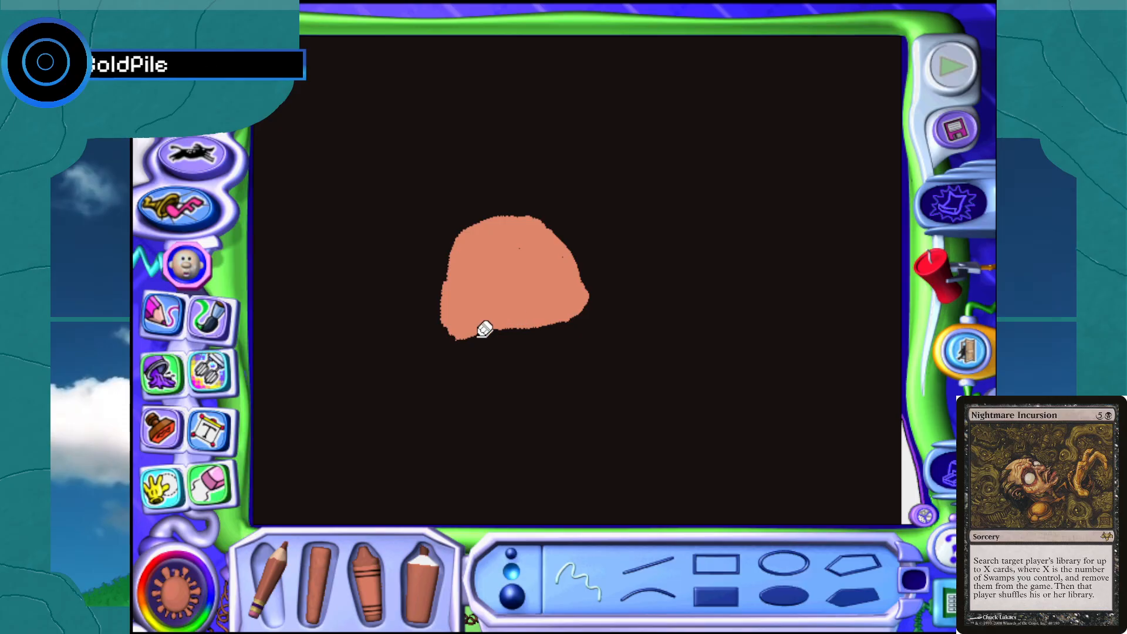
Add a filled salmon neck and jaw block below the head, and draw a curved, forked salmon arm in the canvas's right half
{"action": "mouse_move", "coordinate": [468, 327]}
{"action": "left_mouse_down"}
{"action": "mouse_move", "coordinate": [461, 351]}
{"action": "mouse_move", "coordinate": [481, 385]}
{"action": "mouse_move", "coordinate": [544, 371]}
{"action": "mouse_move", "coordinate": [528, 330]}
{"action": "mouse_move", "coordinate": [528, 353]}
{"action": "mouse_move", "coordinate": [483, 385]}
{"action": "mouse_move", "coordinate": [501, 334]}
{"action": "mouse_move", "coordinate": [519, 341]}
{"action": "mouse_move", "coordinate": [468, 344]}
{"action": "mouse_move", "coordinate": [512, 363]}
{"action": "mouse_move", "coordinate": [495, 345]}
{"action": "left_mouse_up"}
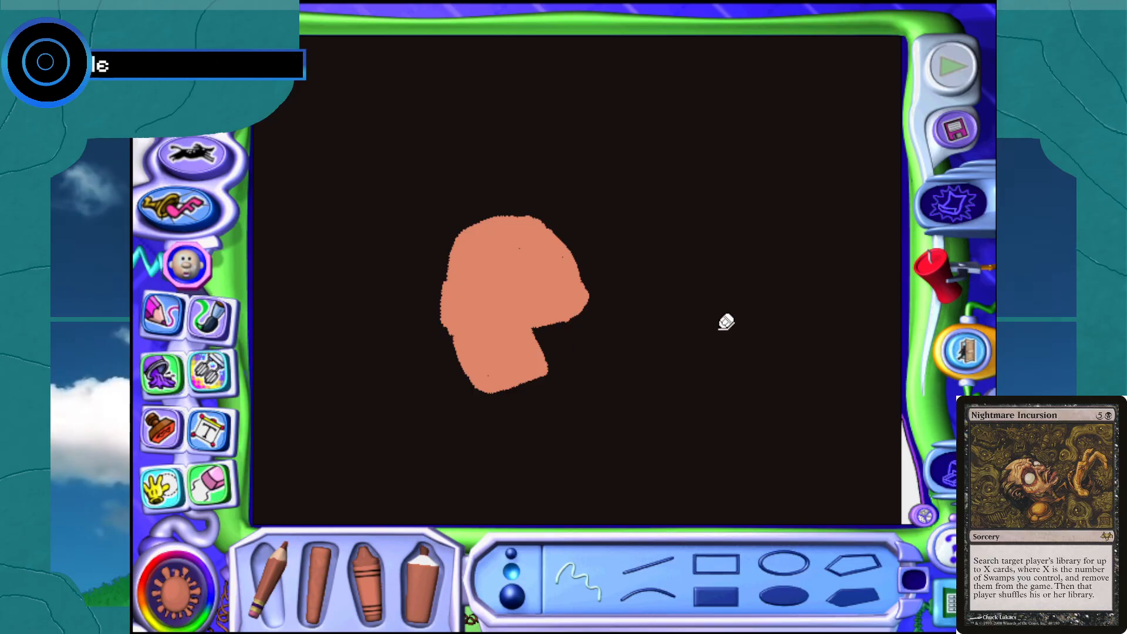
{"action": "mouse_move", "coordinate": [720, 327]}
{"action": "left_mouse_down"}
{"action": "mouse_move", "coordinate": [693, 270]}
{"action": "mouse_move", "coordinate": [717, 207]}
{"action": "mouse_move", "coordinate": [724, 200]}
{"action": "mouse_move", "coordinate": [709, 243]}
{"action": "mouse_move", "coordinate": [728, 196]}
{"action": "mouse_move", "coordinate": [706, 250]}
{"action": "mouse_move", "coordinate": [781, 203]}
{"action": "mouse_move", "coordinate": [731, 232]}
{"action": "mouse_move", "coordinate": [795, 217]}
{"action": "mouse_move", "coordinate": [792, 237]}
{"action": "left_mouse_up"}
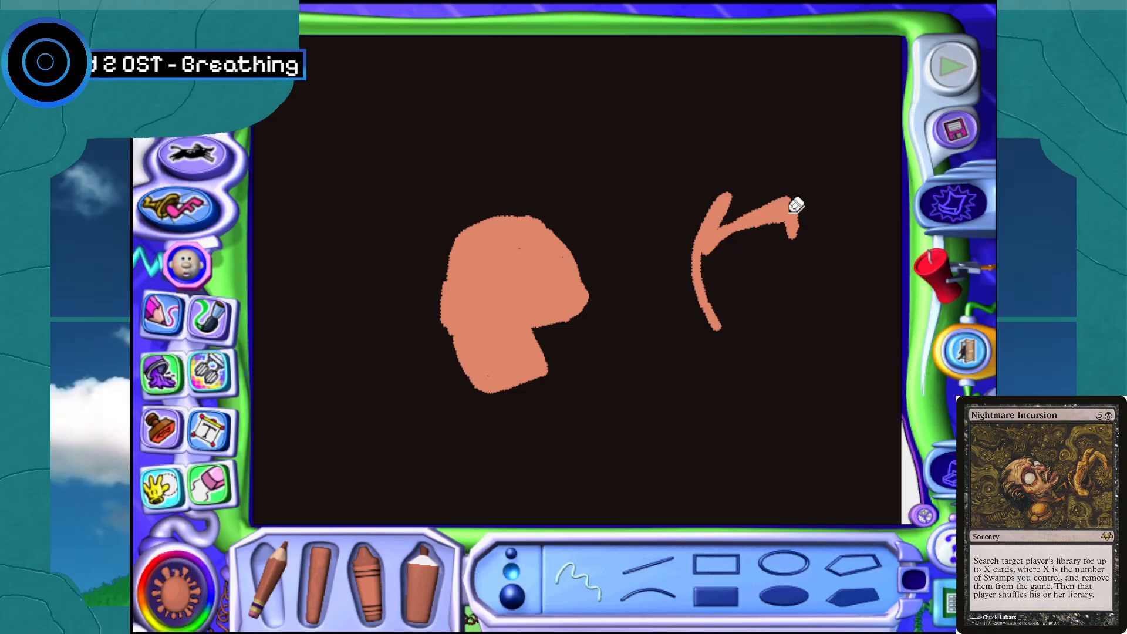
{"action": "mouse_move", "coordinate": [725, 320]}
{"action": "left_mouse_down"}
{"action": "mouse_move", "coordinate": [734, 335]}
{"action": "mouse_move", "coordinate": [702, 267]}
{"action": "mouse_move", "coordinate": [706, 296]}
{"action": "mouse_move", "coordinate": [712, 251]}
{"action": "mouse_move", "coordinate": [709, 287]}
{"action": "left_mouse_up"}
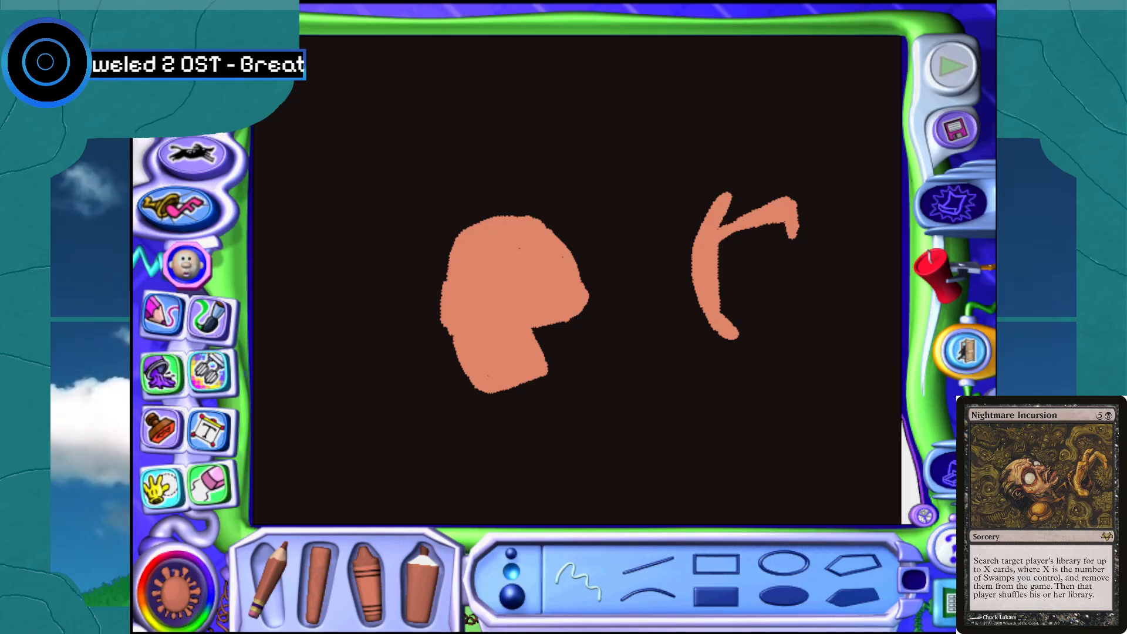
Fill out the hand's palm, wrist and curved upper finger in salmon, and extend a thin strip rightward from the jaw block's lower corner
{"action": "left_click_drag", "start_coordinate": [713, 274], "coordinate": [724, 240]}
{"action": "left_click_drag", "start_coordinate": [722, 304], "coordinate": [744, 237]}
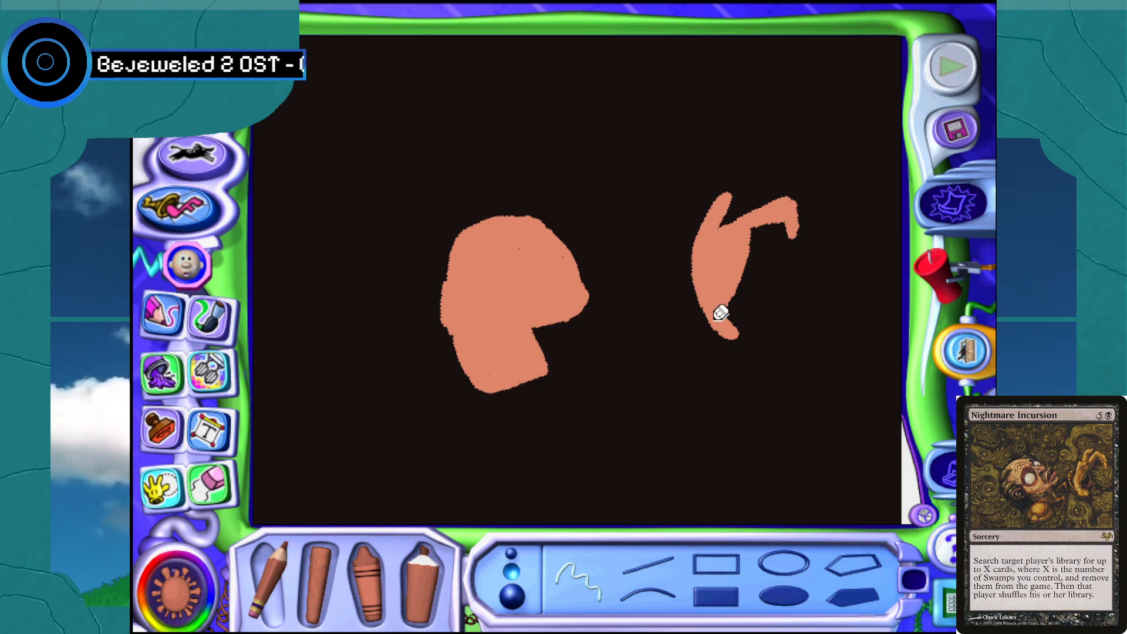
{"action": "mouse_move", "coordinate": [731, 317]}
{"action": "left_mouse_down"}
{"action": "mouse_move", "coordinate": [746, 336]}
{"action": "mouse_move", "coordinate": [716, 337]}
{"action": "left_mouse_up"}
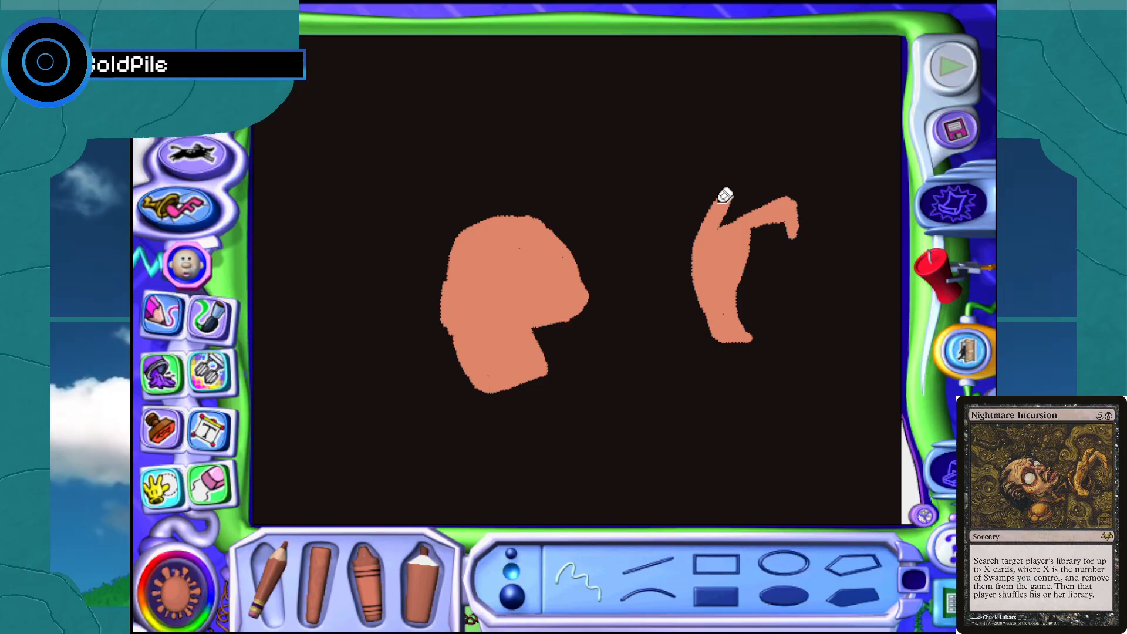
{"action": "left_click_drag", "start_coordinate": [720, 202], "coordinate": [760, 184]}
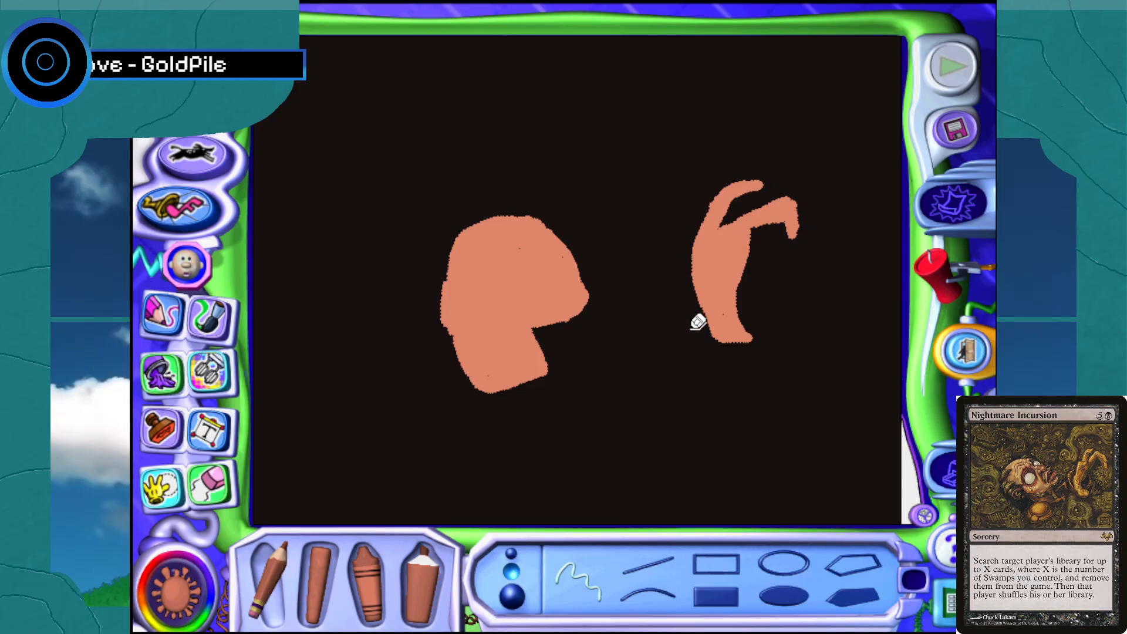
{"action": "mouse_move", "coordinate": [539, 373]}
{"action": "left_mouse_down"}
{"action": "mouse_move", "coordinate": [571, 375]}
{"action": "mouse_move", "coordinate": [523, 384]}
{"action": "mouse_move", "coordinate": [581, 375]}
{"action": "left_mouse_up"}
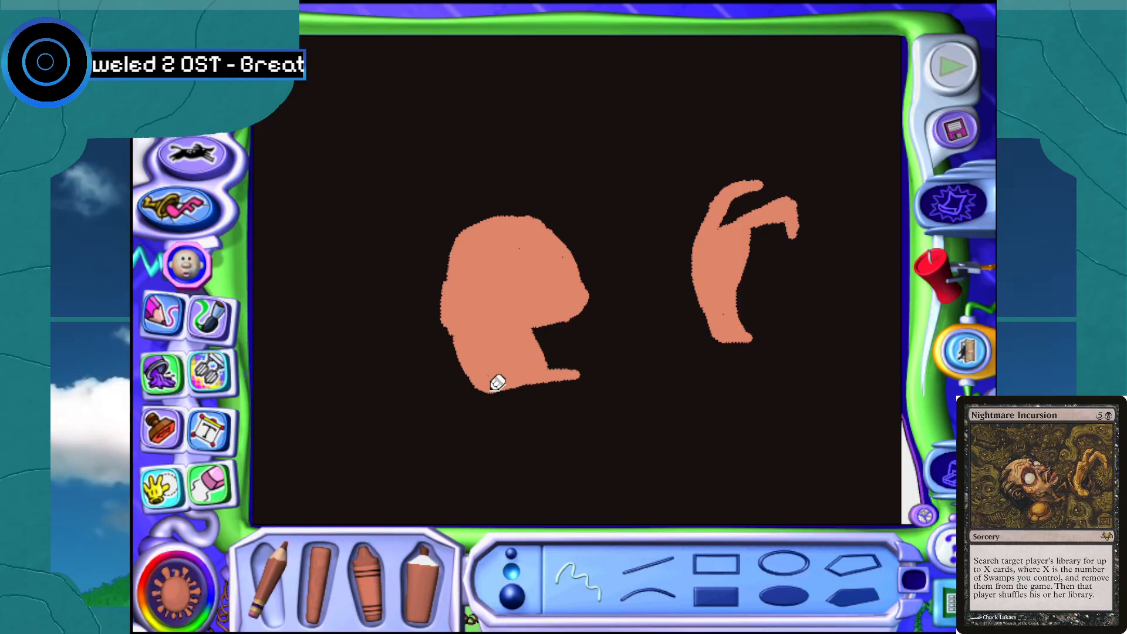
Draw a rounded golden-yellow ball under the jaw block's lower-left corner and colour it in solid
{"action": "left_click", "coordinate": [176, 595]}
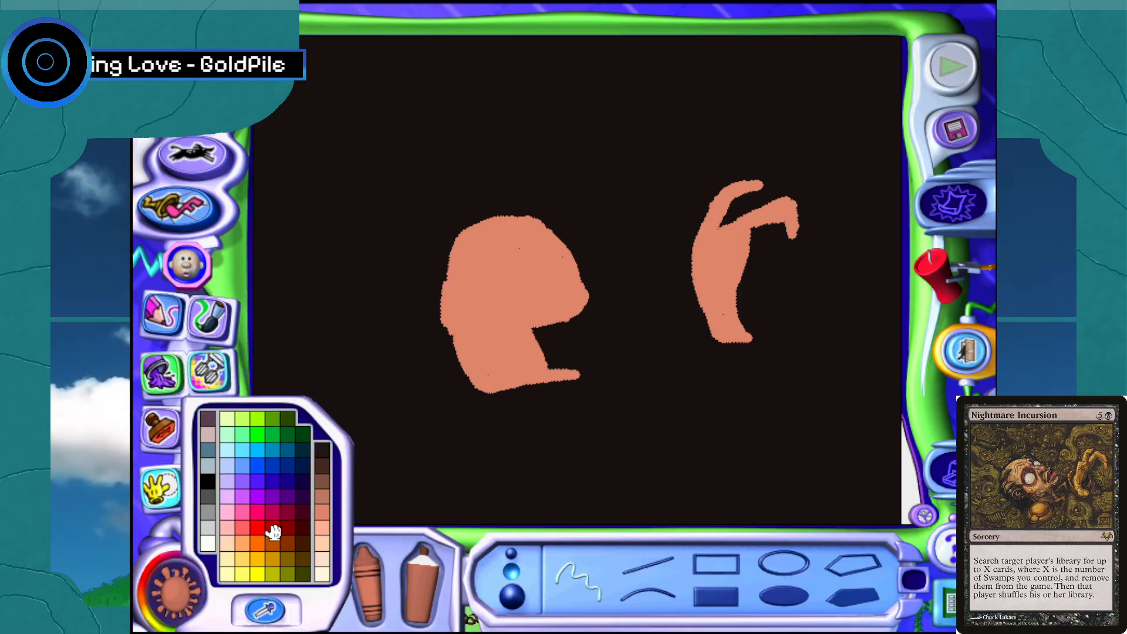
{"action": "mouse_move", "coordinate": [303, 541]}
{"action": "left_mouse_down"}
{"action": "mouse_move", "coordinate": [303, 509]}
{"action": "mouse_move", "coordinate": [322, 482]}
{"action": "left_mouse_up"}
{"action": "left_click", "coordinate": [171, 586]}
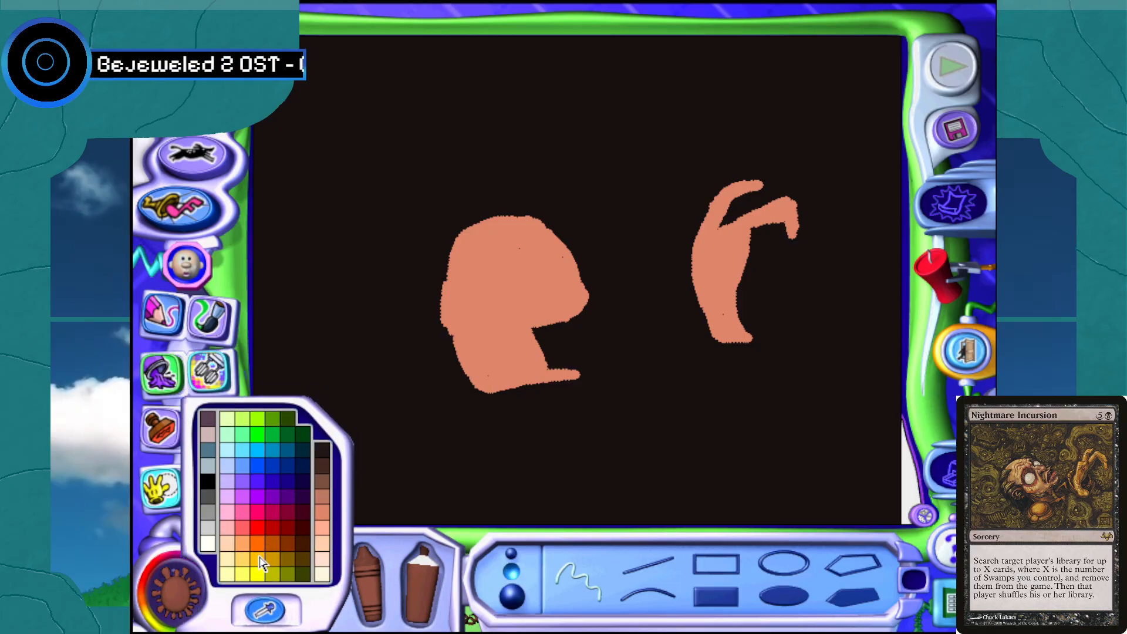
{"action": "left_click", "coordinate": [260, 560]}
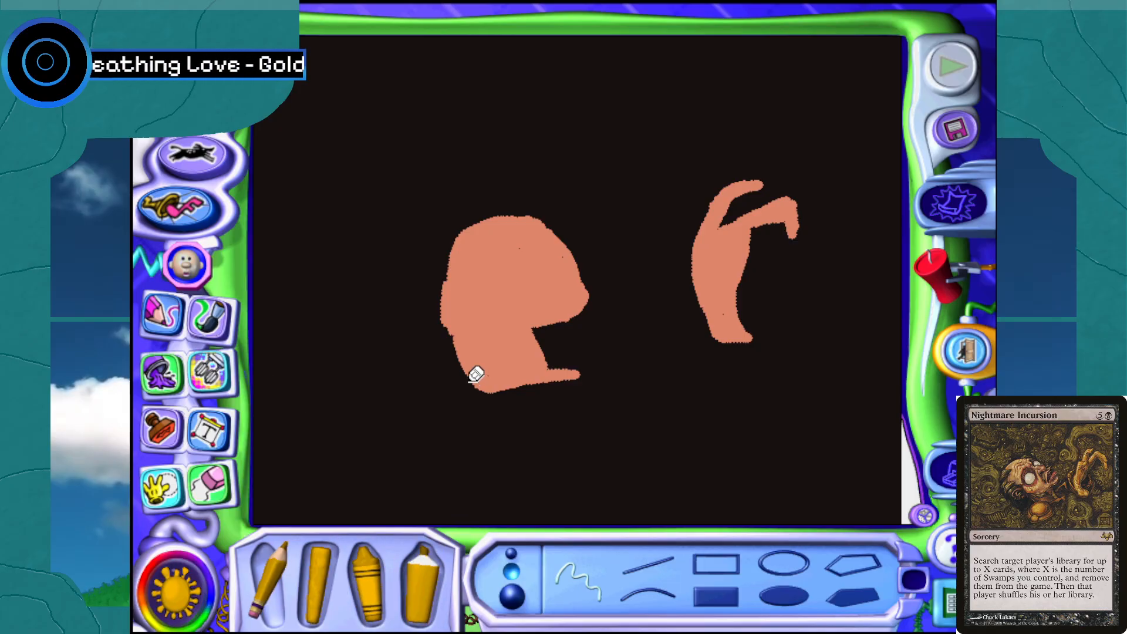
{"action": "mouse_move", "coordinate": [466, 379]}
{"action": "left_mouse_down"}
{"action": "mouse_move", "coordinate": [433, 408]}
{"action": "mouse_move", "coordinate": [421, 456]}
{"action": "mouse_move", "coordinate": [473, 465]}
{"action": "mouse_move", "coordinate": [508, 443]}
{"action": "mouse_move", "coordinate": [504, 401]}
{"action": "mouse_move", "coordinate": [464, 381]}
{"action": "mouse_move", "coordinate": [480, 382]}
{"action": "mouse_move", "coordinate": [456, 411]}
{"action": "left_mouse_up"}
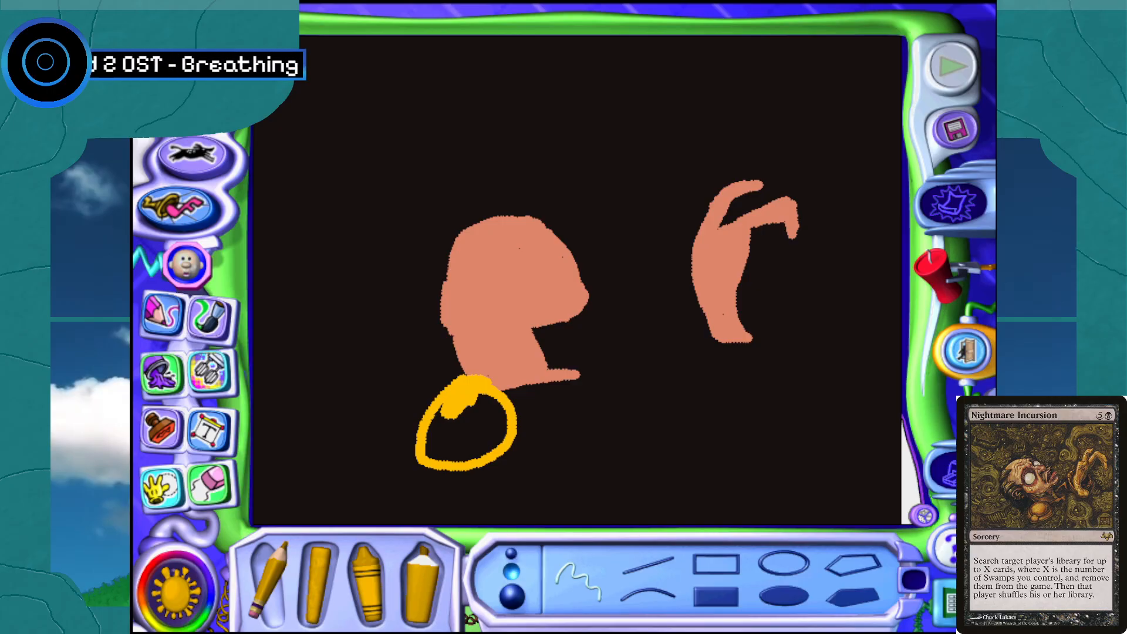
{"action": "mouse_move", "coordinate": [449, 424]}
{"action": "left_mouse_down"}
{"action": "mouse_move", "coordinate": [439, 454]}
{"action": "mouse_move", "coordinate": [488, 446]}
{"action": "mouse_move", "coordinate": [503, 430]}
{"action": "mouse_move", "coordinate": [498, 400]}
{"action": "mouse_move", "coordinate": [478, 396]}
{"action": "mouse_move", "coordinate": [470, 409]}
{"action": "mouse_move", "coordinate": [498, 412]}
{"action": "mouse_move", "coordinate": [474, 444]}
{"action": "mouse_move", "coordinate": [447, 446]}
{"action": "mouse_move", "coordinate": [453, 452]}
{"action": "mouse_move", "coordinate": [476, 418]}
{"action": "left_mouse_up"}
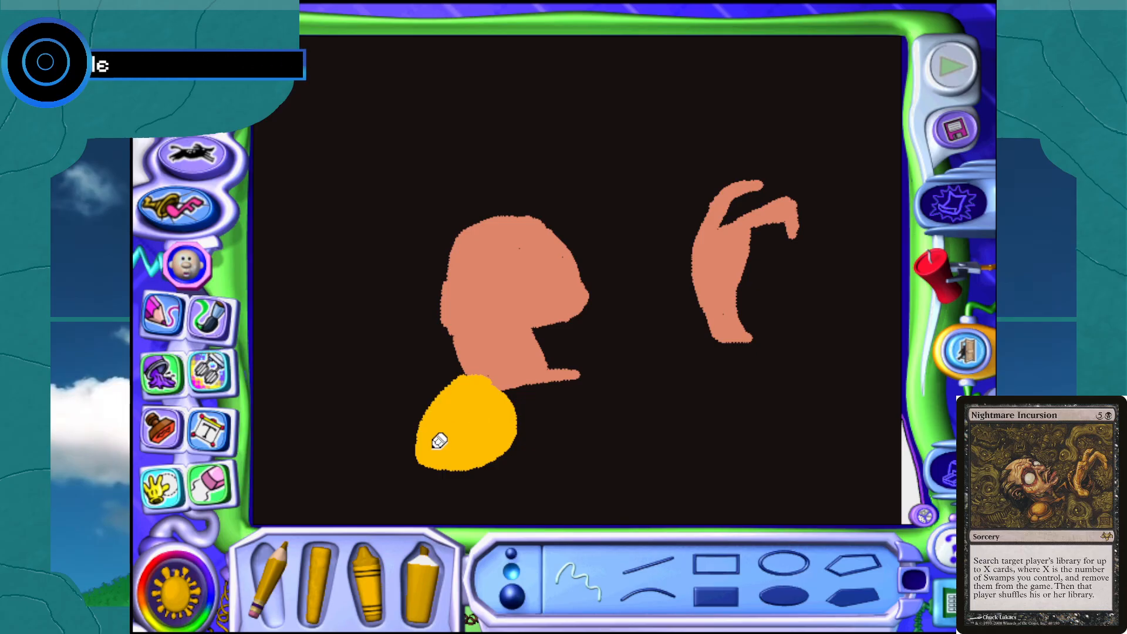
Draw a dark golden-brown oval ring inside the upper part of the yellow ball
{"action": "left_click", "coordinate": [191, 590]}
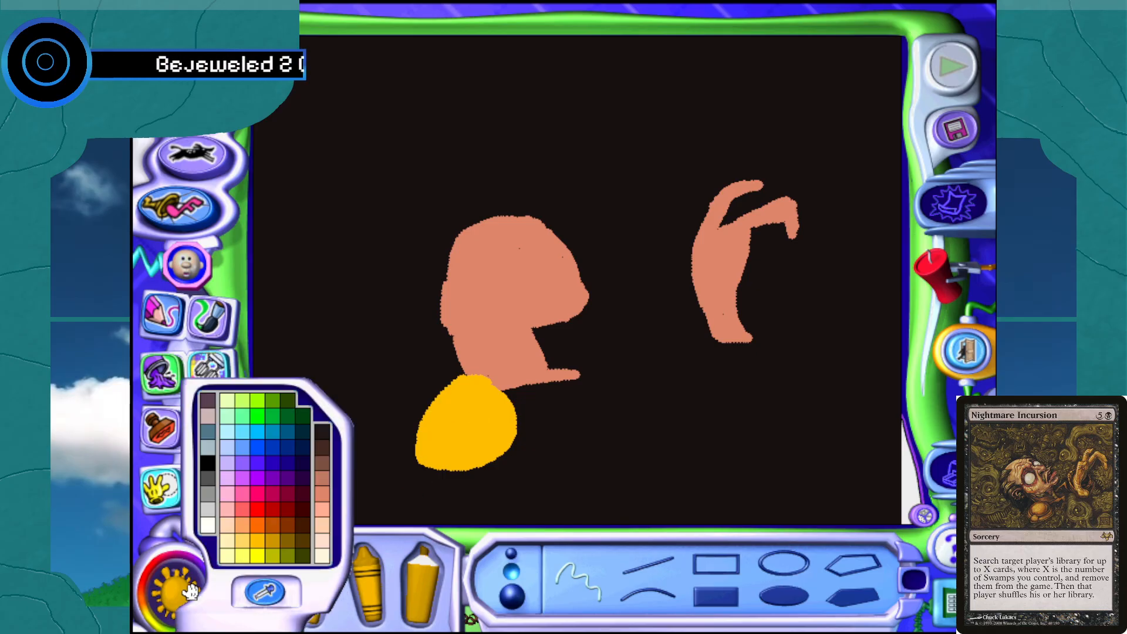
{"action": "left_click", "coordinate": [286, 558]}
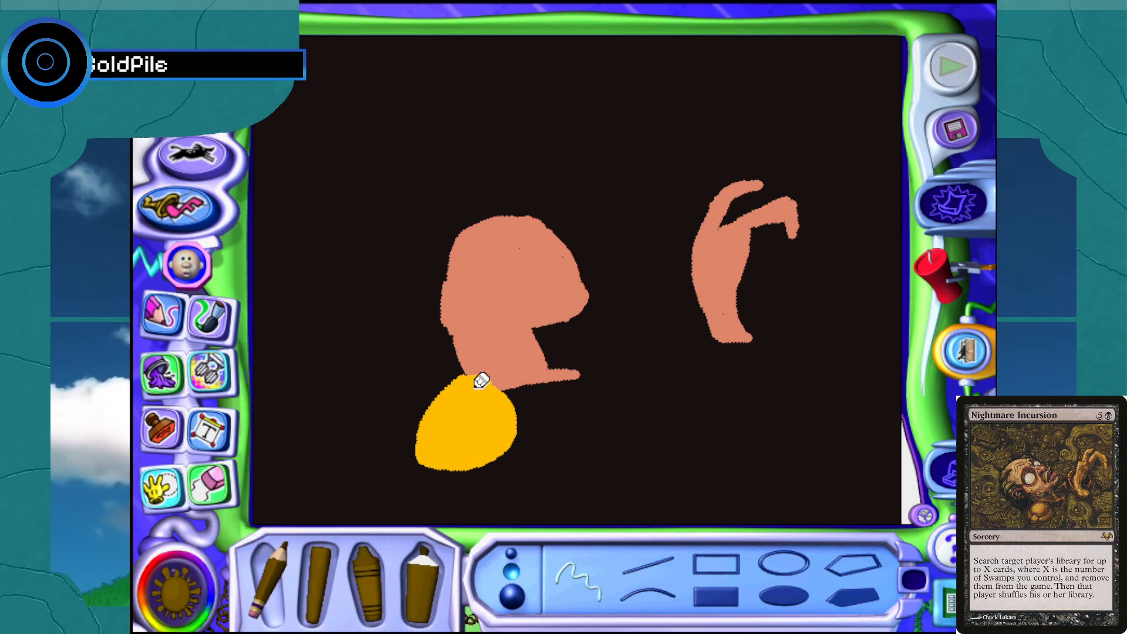
{"action": "mouse_move", "coordinate": [492, 395]}
{"action": "left_mouse_down"}
{"action": "mouse_move", "coordinate": [470, 385]}
{"action": "mouse_move", "coordinate": [445, 394]}
{"action": "mouse_move", "coordinate": [438, 431]}
{"action": "mouse_move", "coordinate": [463, 451]}
{"action": "mouse_move", "coordinate": [492, 428]}
{"action": "mouse_move", "coordinate": [489, 390]}
{"action": "left_mouse_up"}
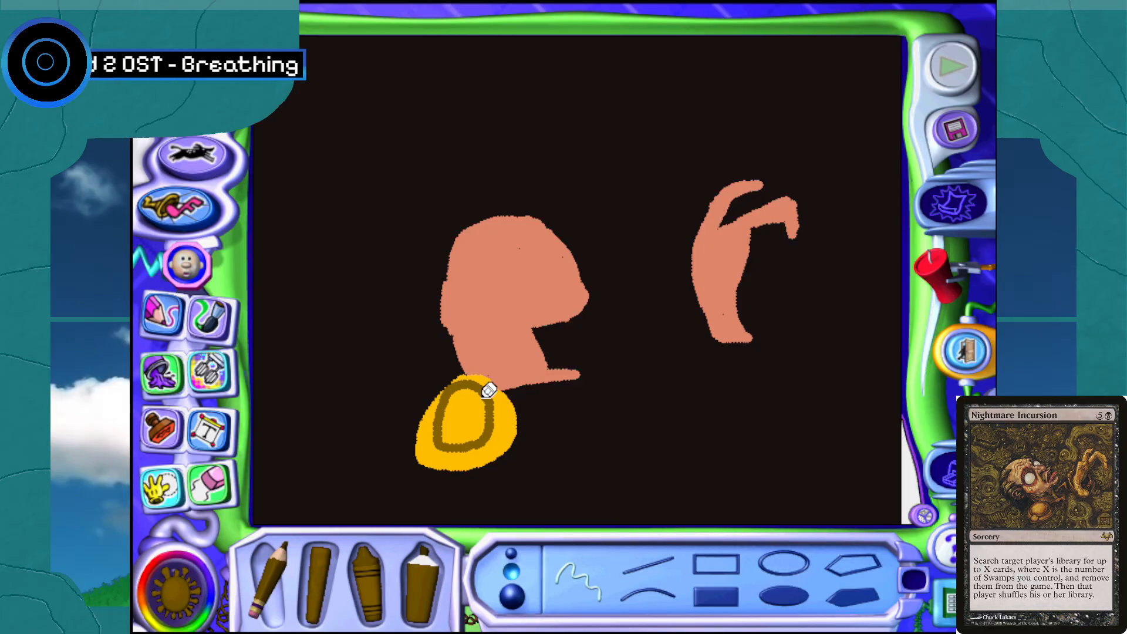
Add pale yellow highlights to the golden ball, one inside the brown ring and one at the ball's lower edge
{"action": "left_click", "coordinate": [174, 590]}
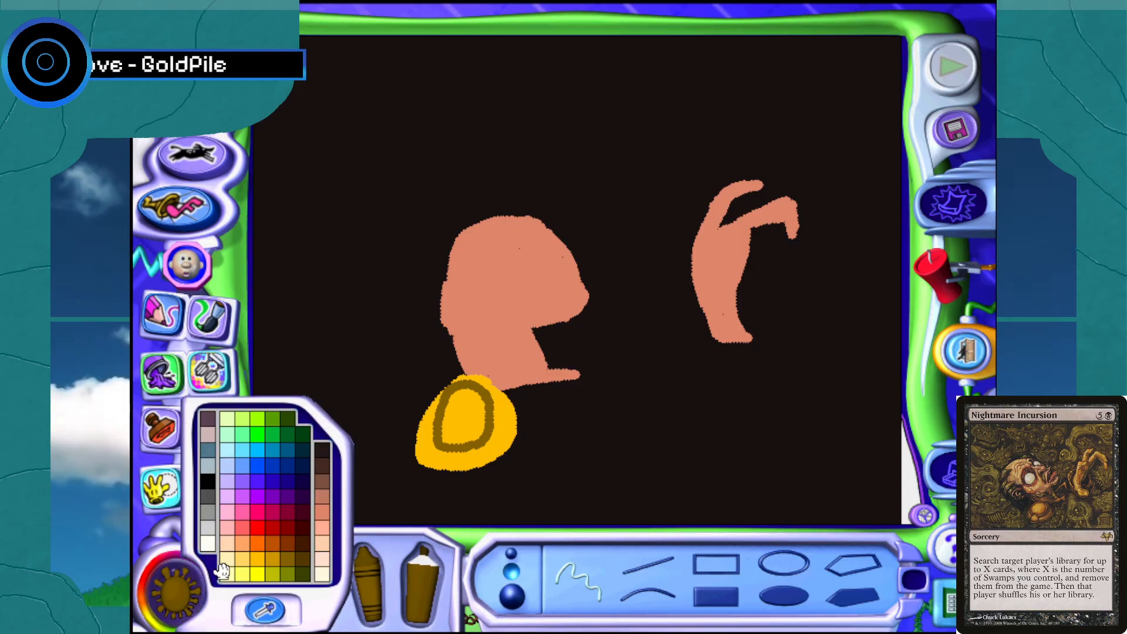
{"action": "left_click", "coordinate": [261, 564]}
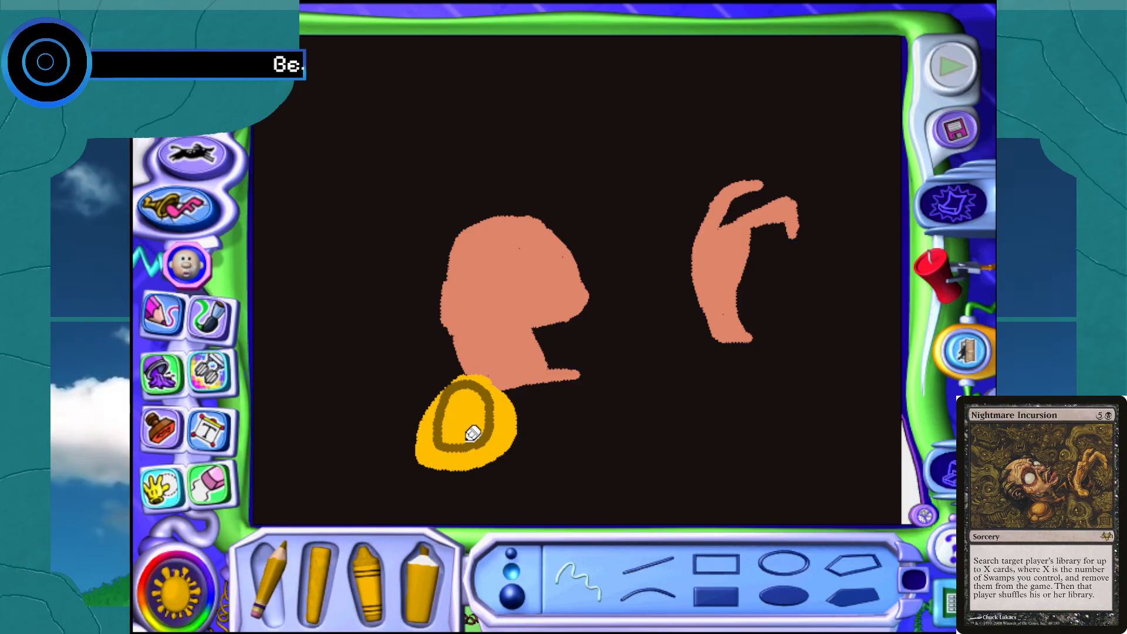
{"action": "left_click", "coordinate": [204, 585]}
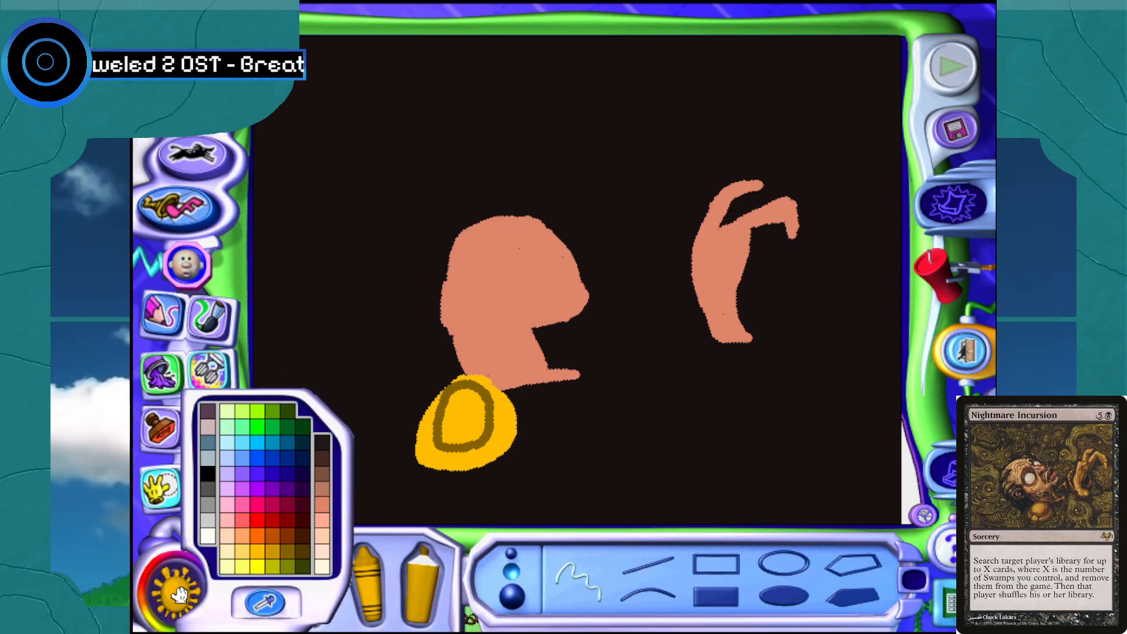
{"action": "left_click", "coordinate": [252, 565]}
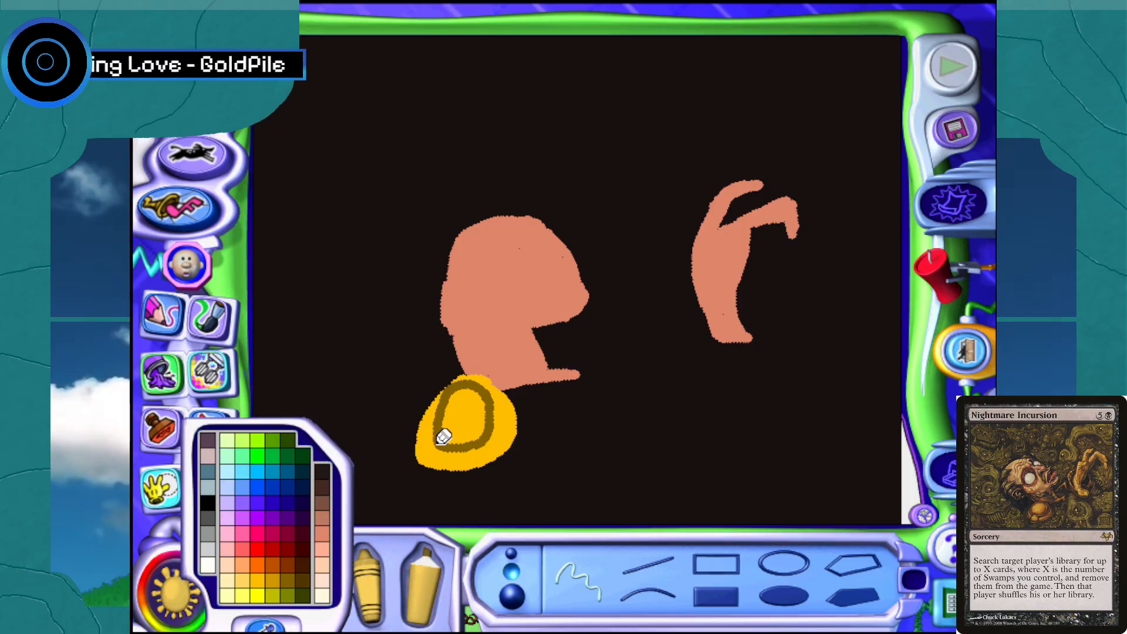
{"action": "left_click_drag", "start_coordinate": [477, 416], "coordinate": [473, 435]}
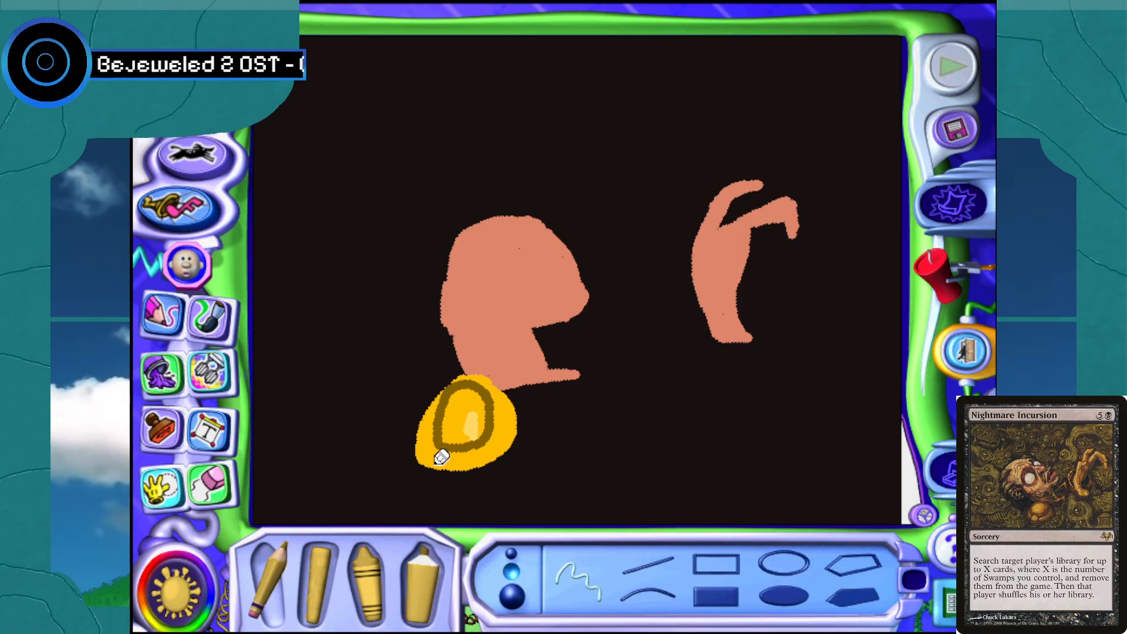
{"action": "left_click_drag", "start_coordinate": [442, 458], "coordinate": [434, 464]}
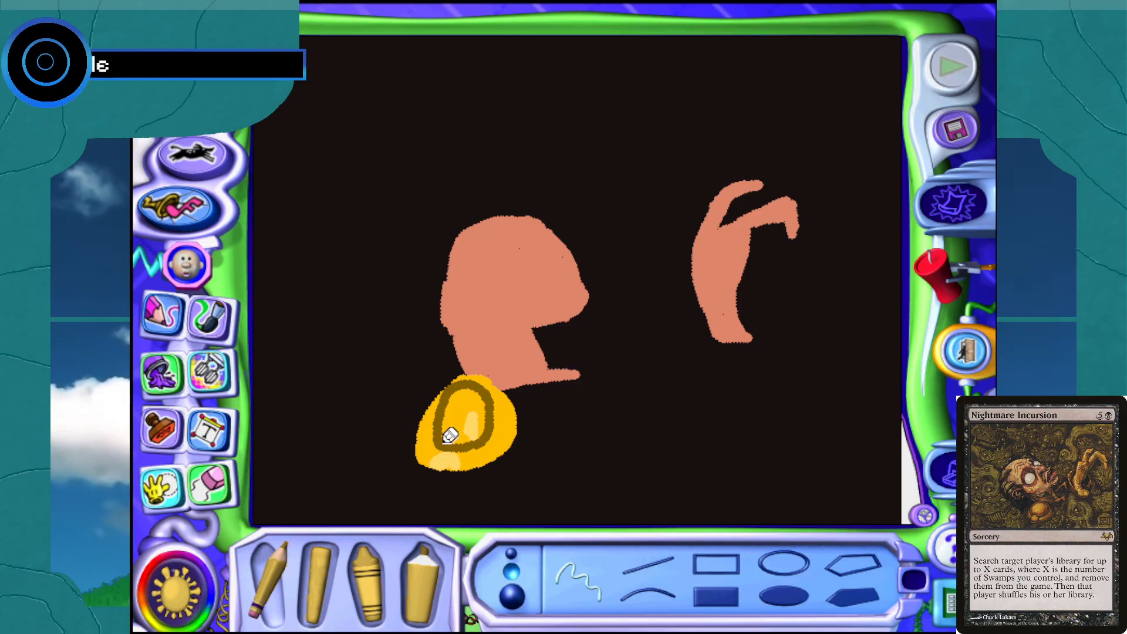
Paint two white eyes on the head, a partial one at the upper-right edge and a round one near the centre
{"action": "left_click", "coordinate": [172, 592]}
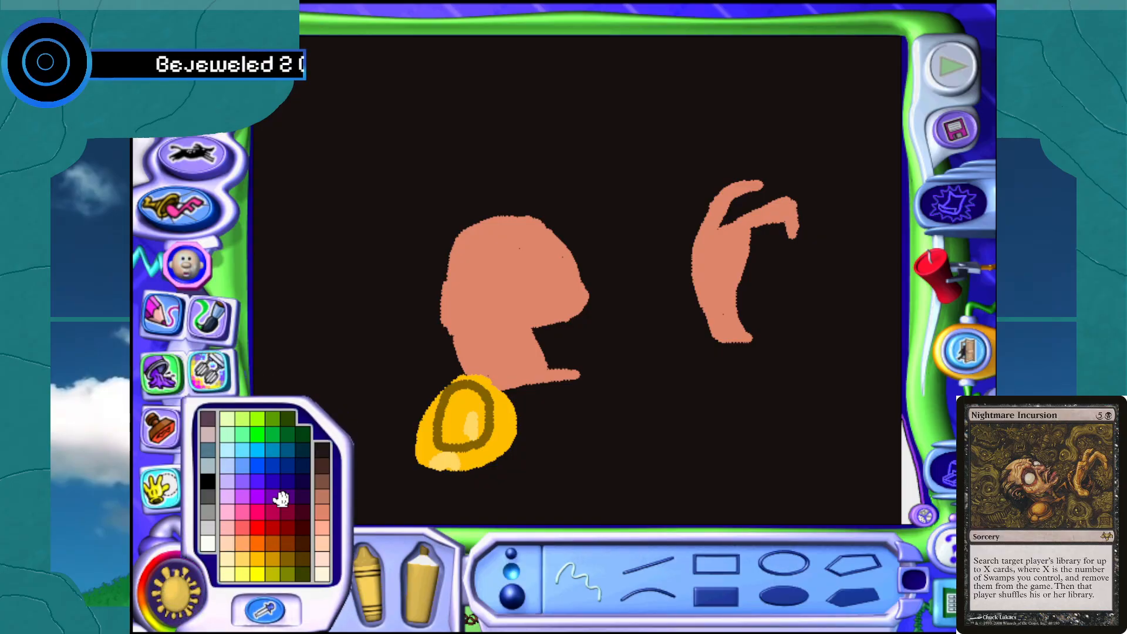
{"action": "left_click", "coordinate": [208, 545]}
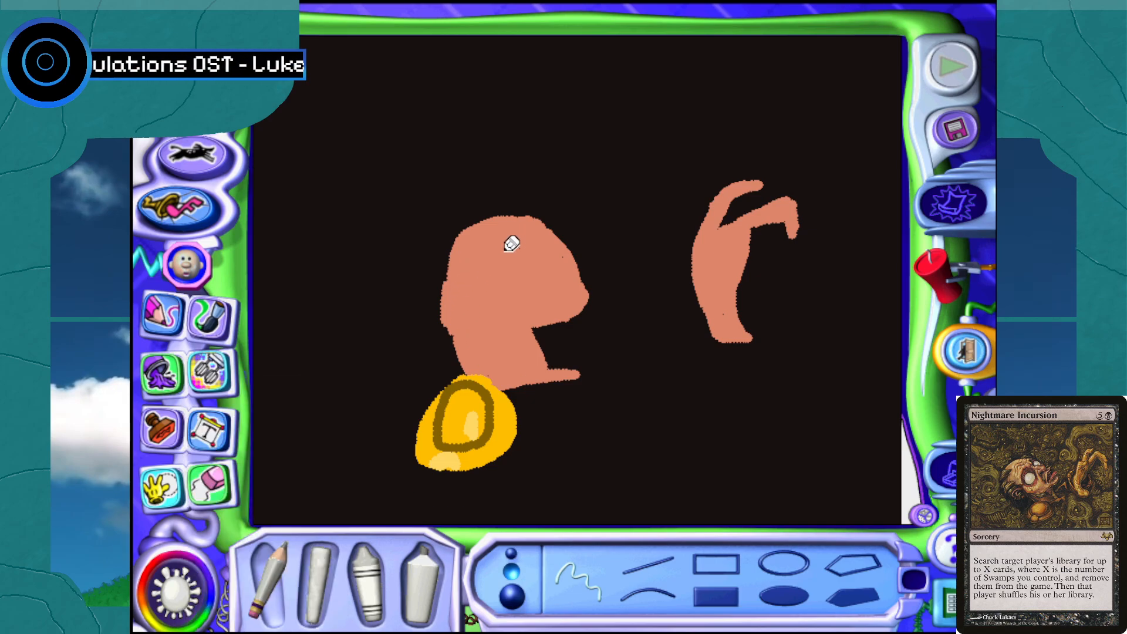
{"action": "mouse_move", "coordinate": [535, 235]}
{"action": "left_mouse_down"}
{"action": "mouse_move", "coordinate": [569, 259]}
{"action": "mouse_move", "coordinate": [543, 243]}
{"action": "left_mouse_up"}
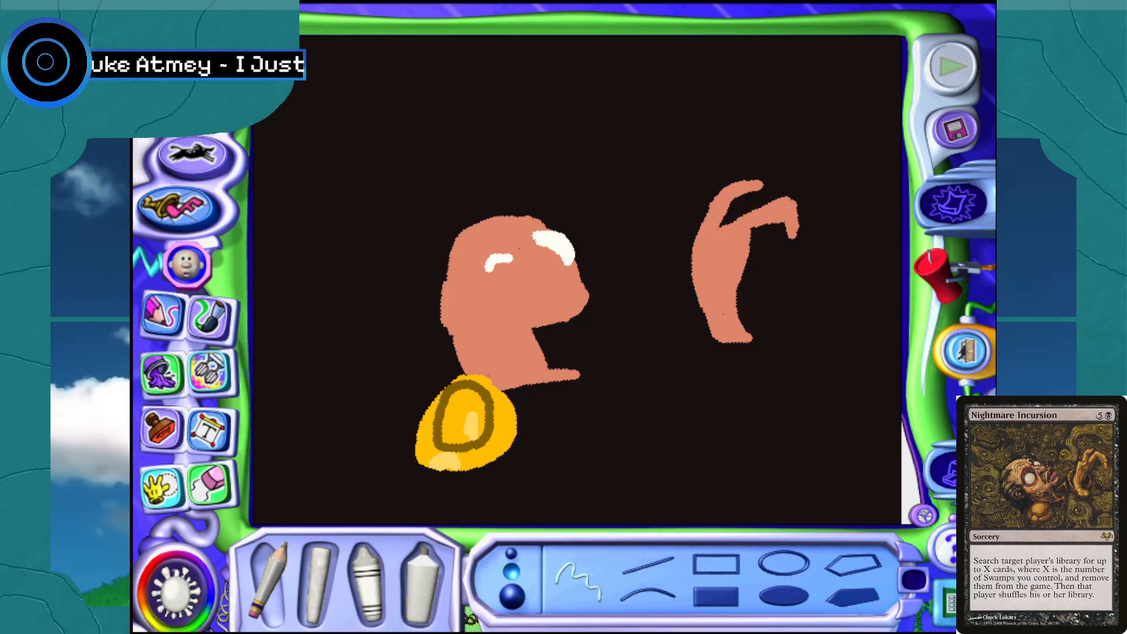
{"action": "mouse_move", "coordinate": [488, 267]}
{"action": "left_mouse_down"}
{"action": "mouse_move", "coordinate": [524, 281]}
{"action": "mouse_move", "coordinate": [505, 252]}
{"action": "left_mouse_up"}
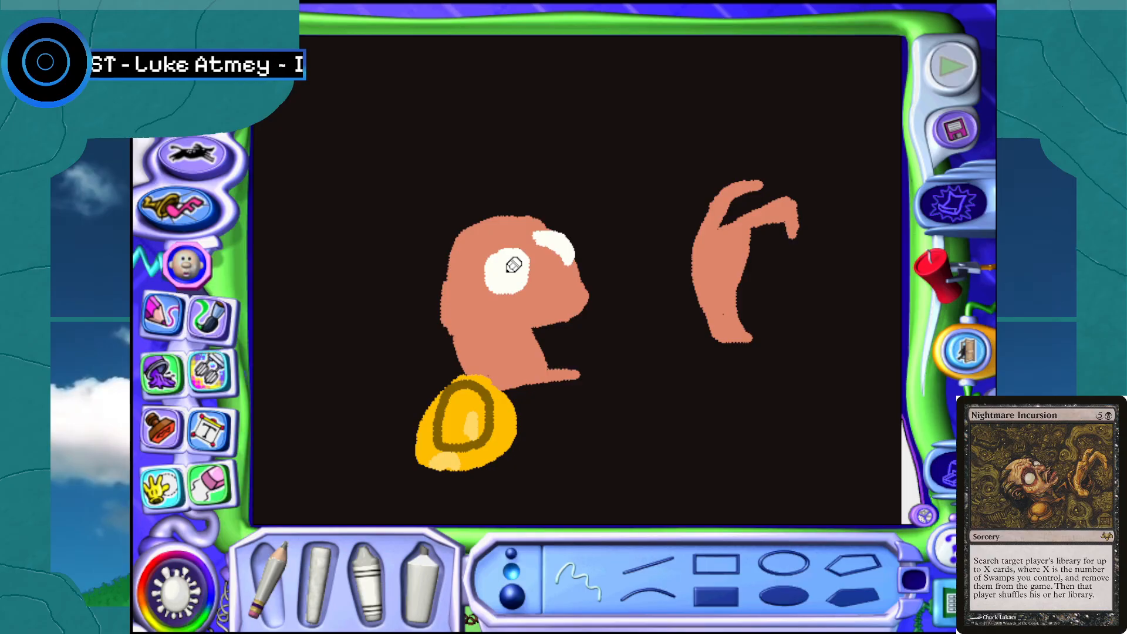
Draw a dark reddish-brown curved mouth stroke across the lower-right part of the face
{"action": "left_click", "coordinate": [209, 561]}
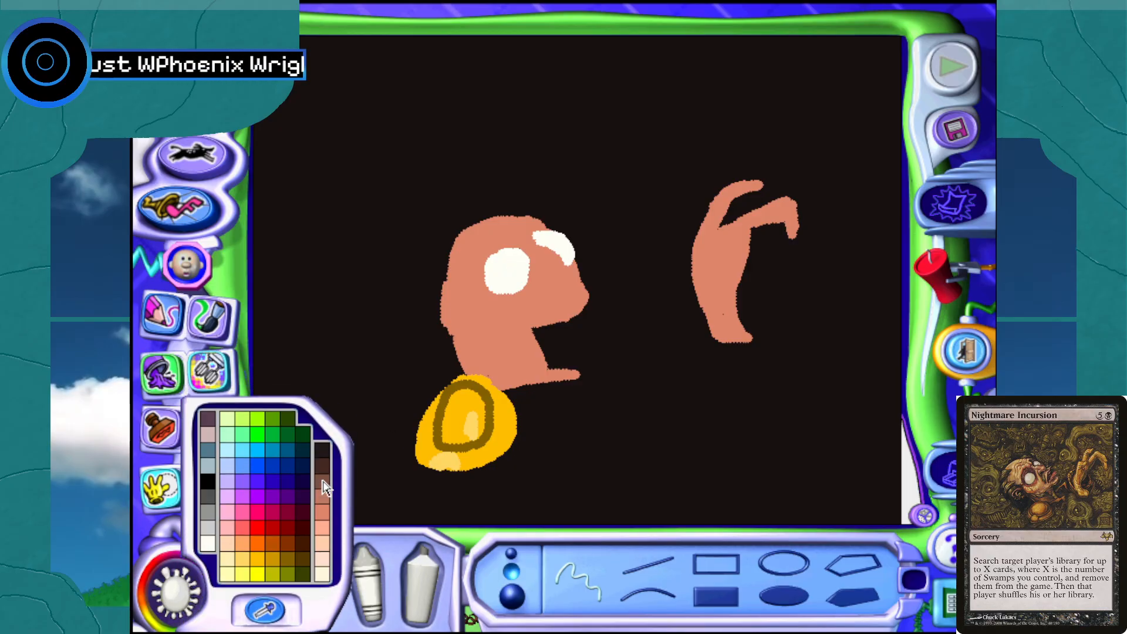
{"action": "left_click", "coordinate": [183, 575]}
{"action": "left_click", "coordinate": [262, 608]}
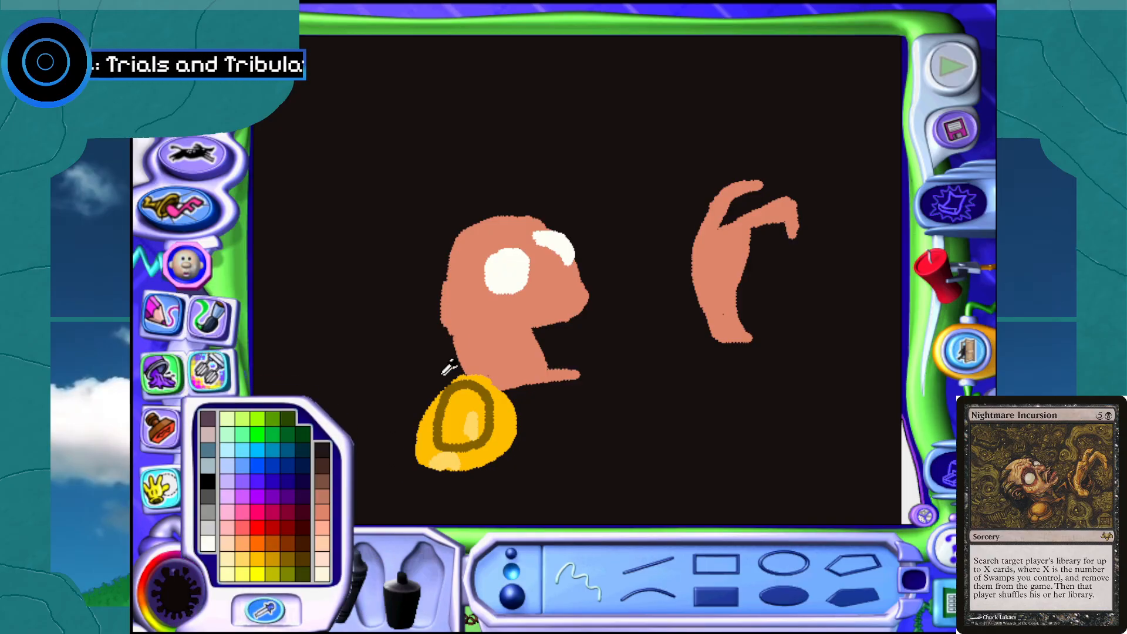
{"action": "left_click", "coordinate": [464, 339]}
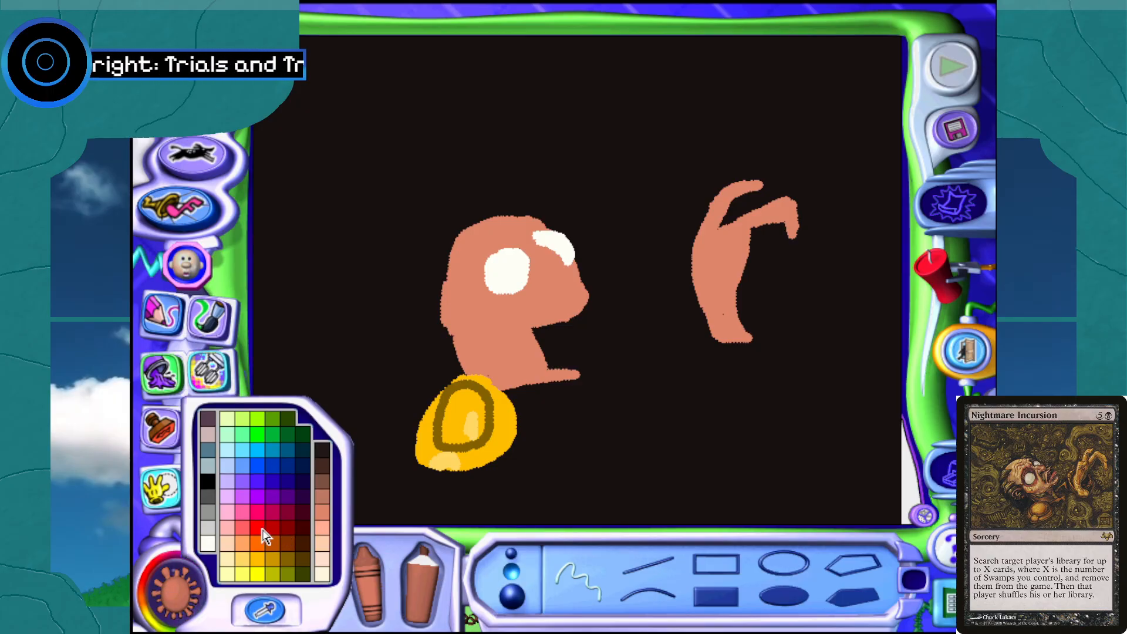
{"action": "left_click", "coordinate": [302, 543]}
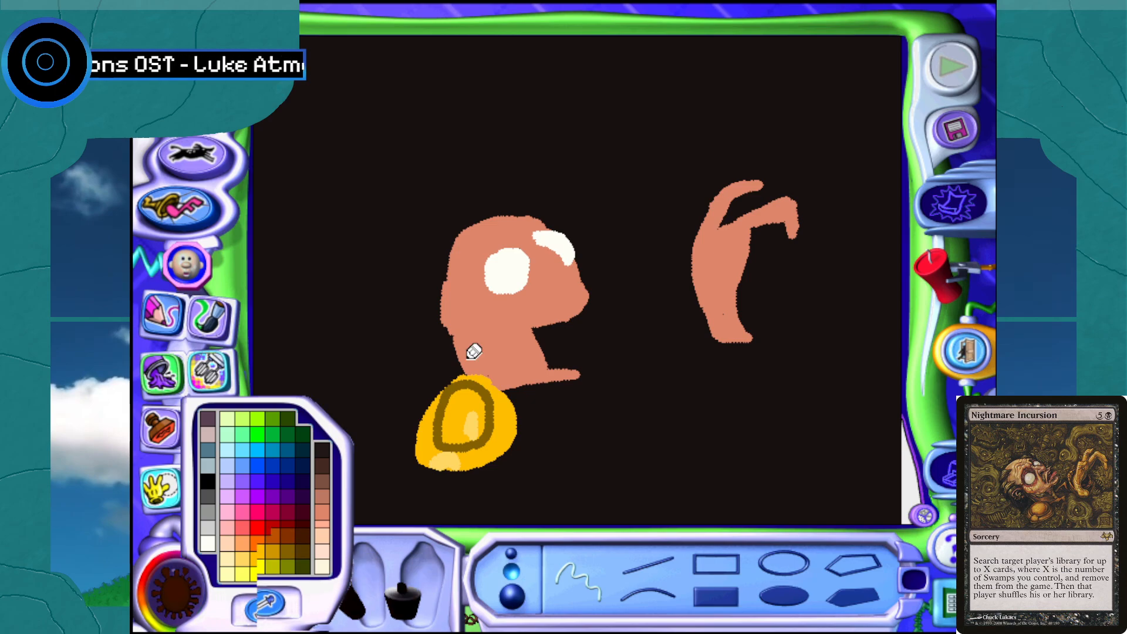
{"action": "left_click", "coordinate": [534, 307]}
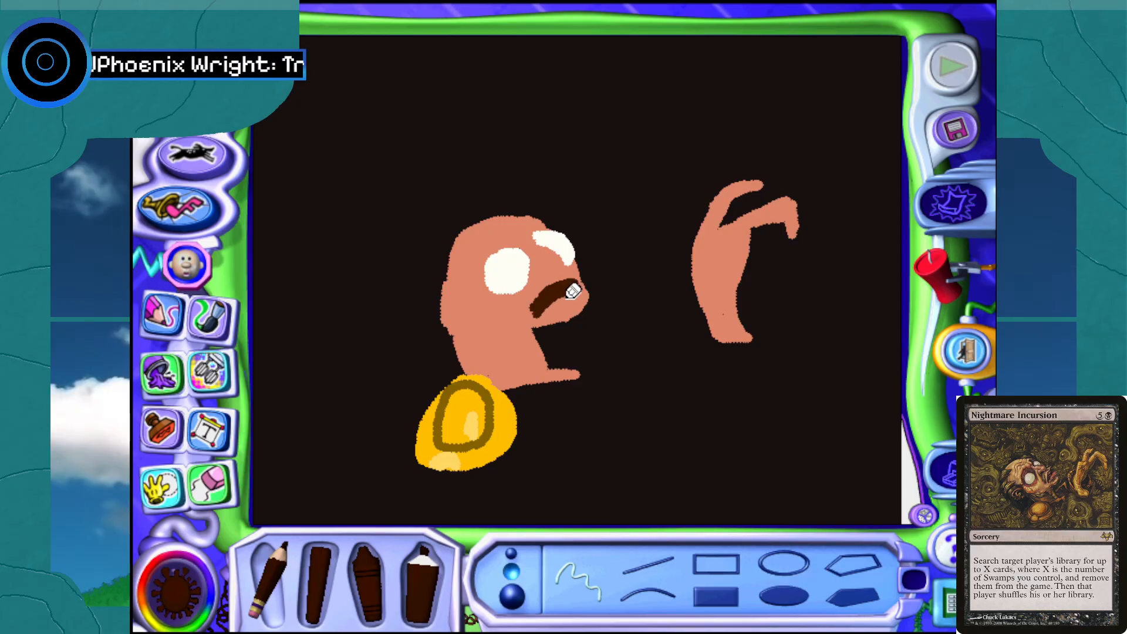
Sample the head's salmon colour and draw a rounded nose protruding above the mouth, covering the lower part of the far eye
{"action": "left_click", "coordinate": [177, 593]}
{"action": "left_click", "coordinate": [267, 608]}
{"action": "left_click", "coordinate": [424, 381]}
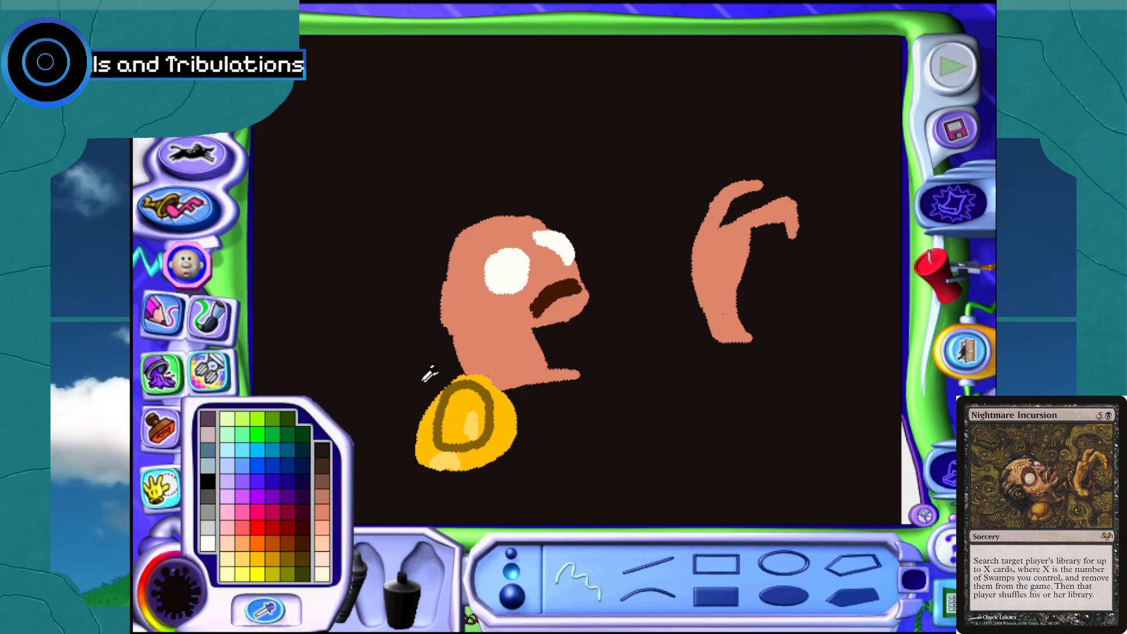
{"action": "left_click", "coordinate": [466, 309]}
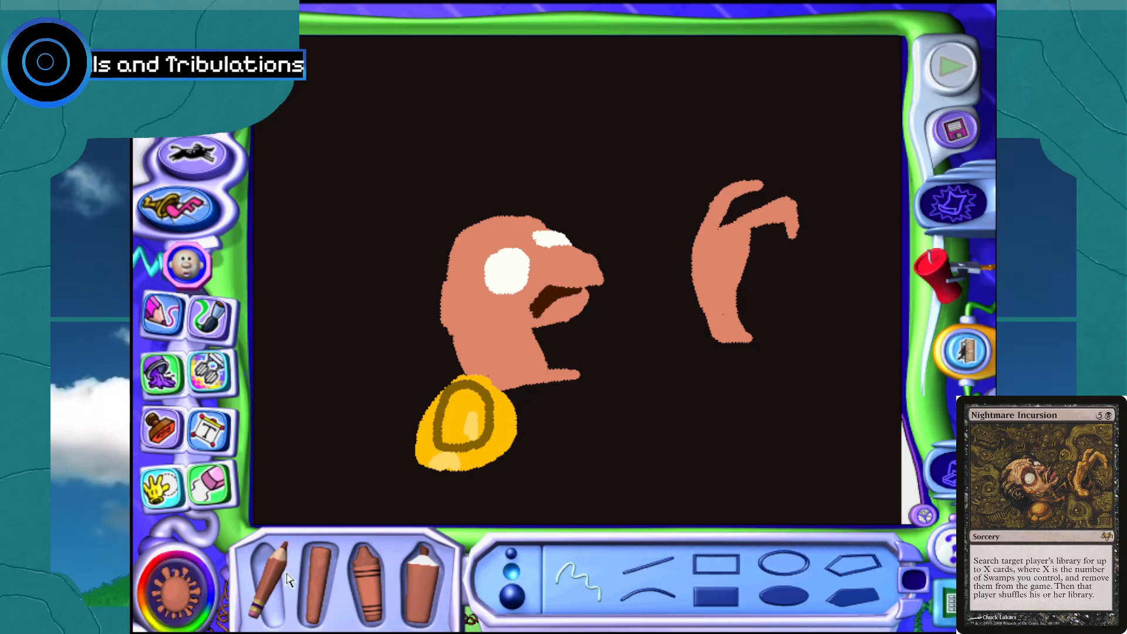
Draw ragged strands of black hair down the back edge of the head
{"action": "left_click", "coordinate": [214, 590]}
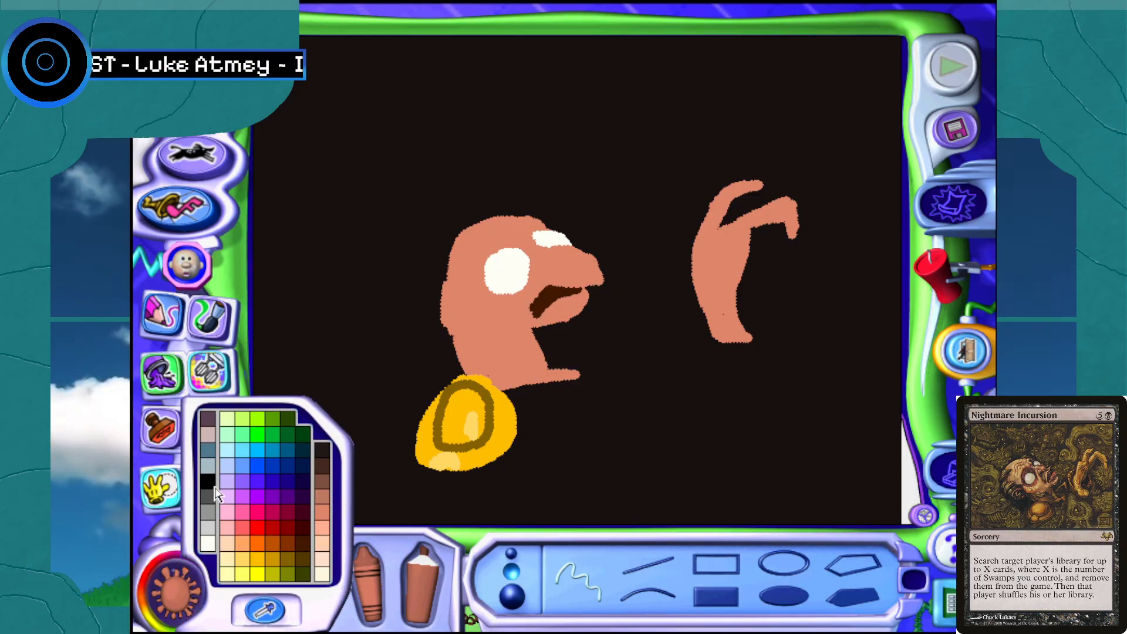
{"action": "left_click", "coordinate": [207, 481]}
{"action": "mouse_move", "coordinate": [455, 264]}
{"action": "left_mouse_down"}
{"action": "mouse_move", "coordinate": [428, 290]}
{"action": "mouse_move", "coordinate": [437, 334]}
{"action": "left_mouse_up"}
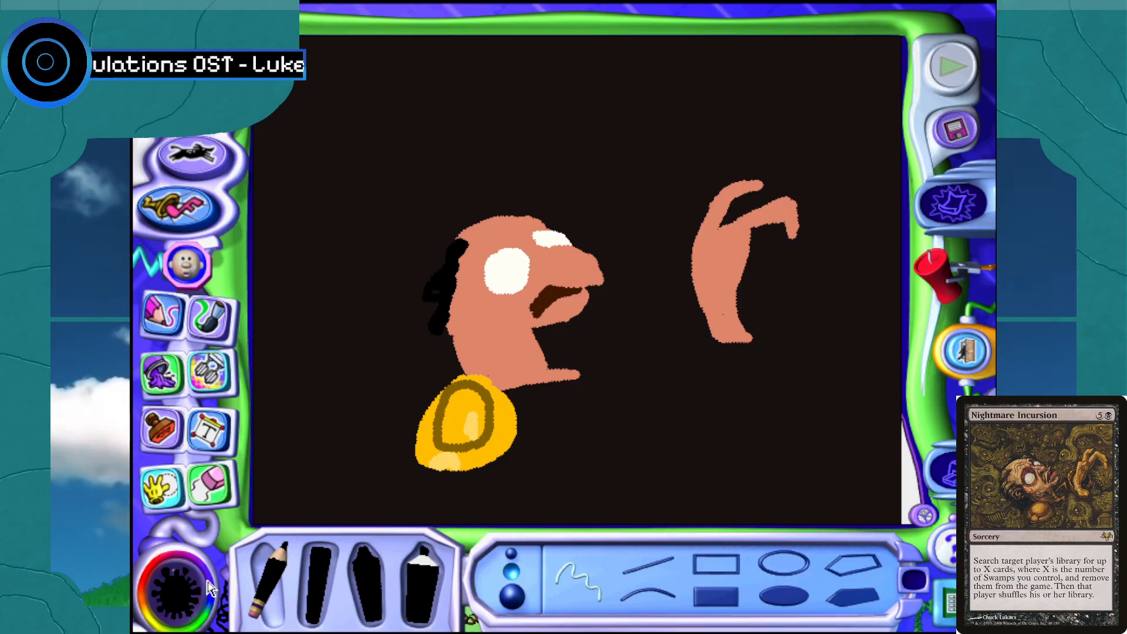
Sample the black background colour and paint over the protruding tip of the nose to shorten it flush with the face
{"action": "left_click", "coordinate": [190, 582]}
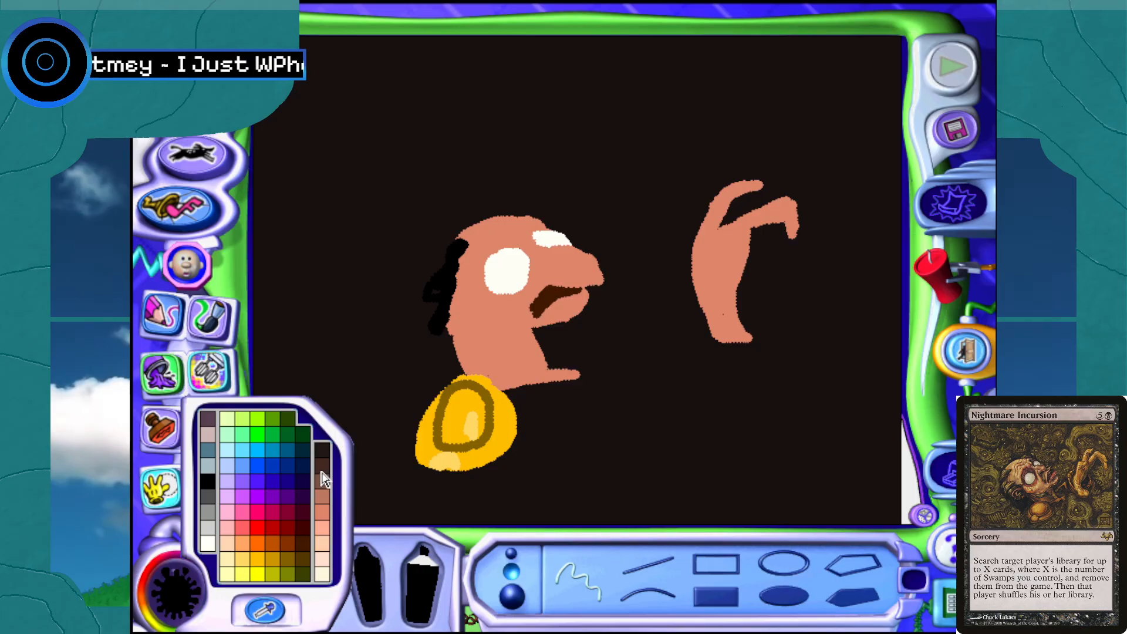
{"action": "left_click", "coordinate": [287, 608]}
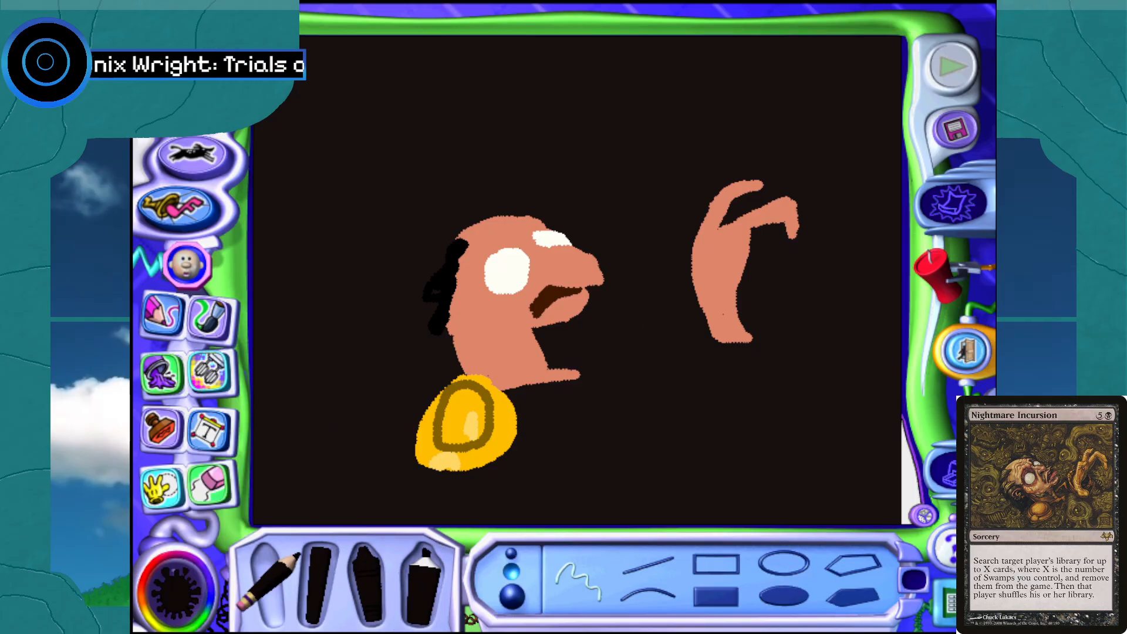
{"action": "left_click_drag", "start_coordinate": [600, 282], "coordinate": [589, 262]}
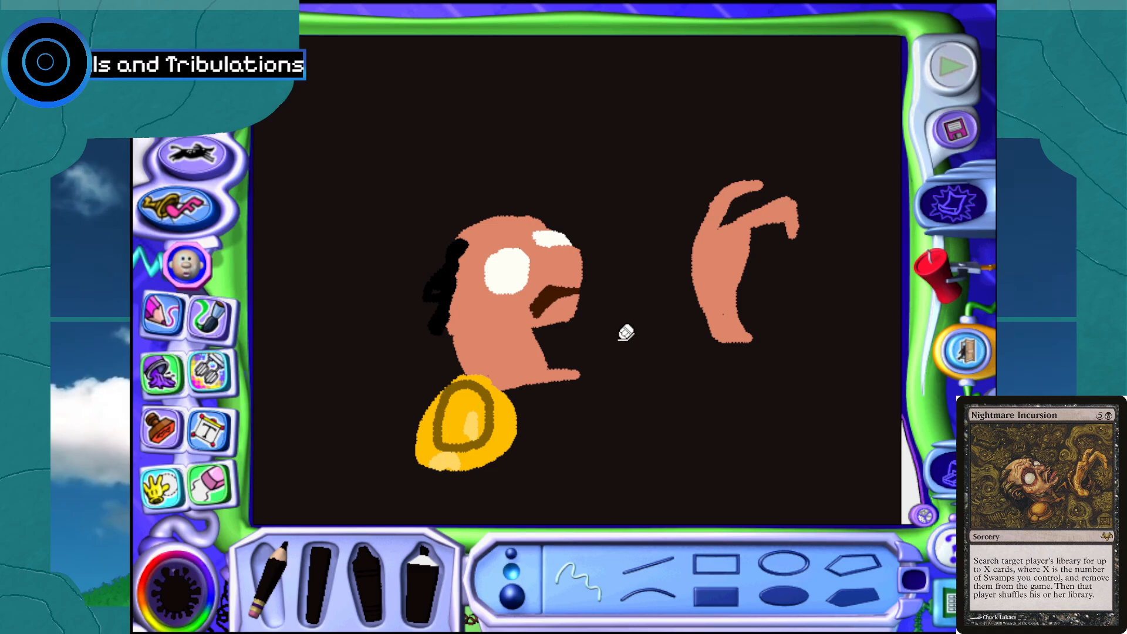
Sample the mouth's dark reddish-brown and thicken the mouth stroke down to the underside of the face
{"action": "left_click", "coordinate": [175, 573]}
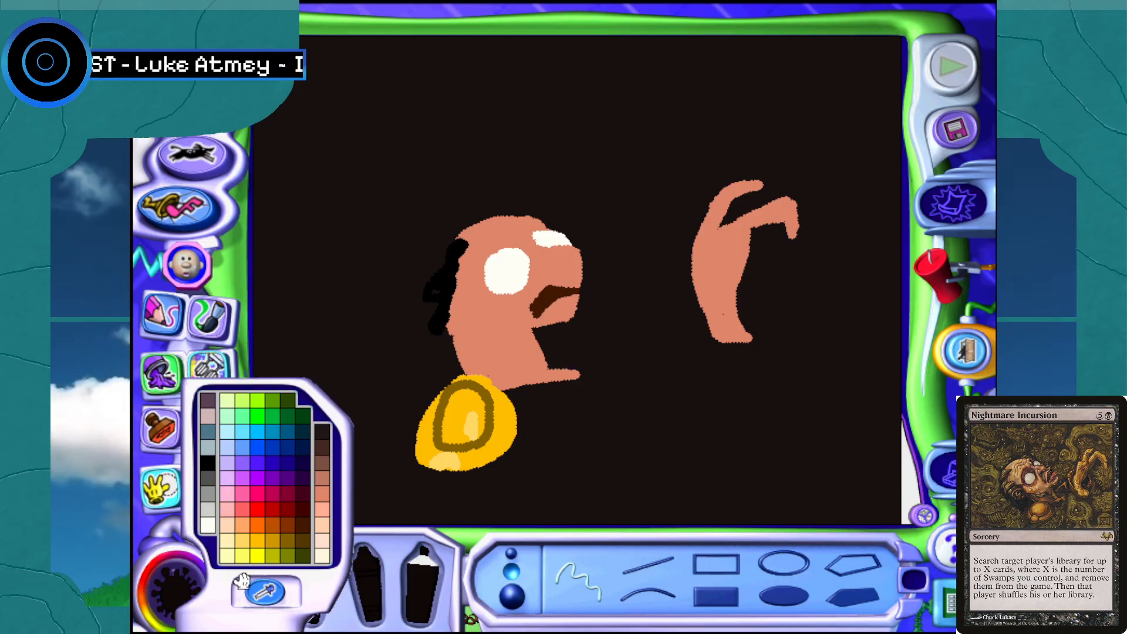
{"action": "left_click", "coordinate": [265, 610]}
{"action": "left_click", "coordinate": [553, 301]}
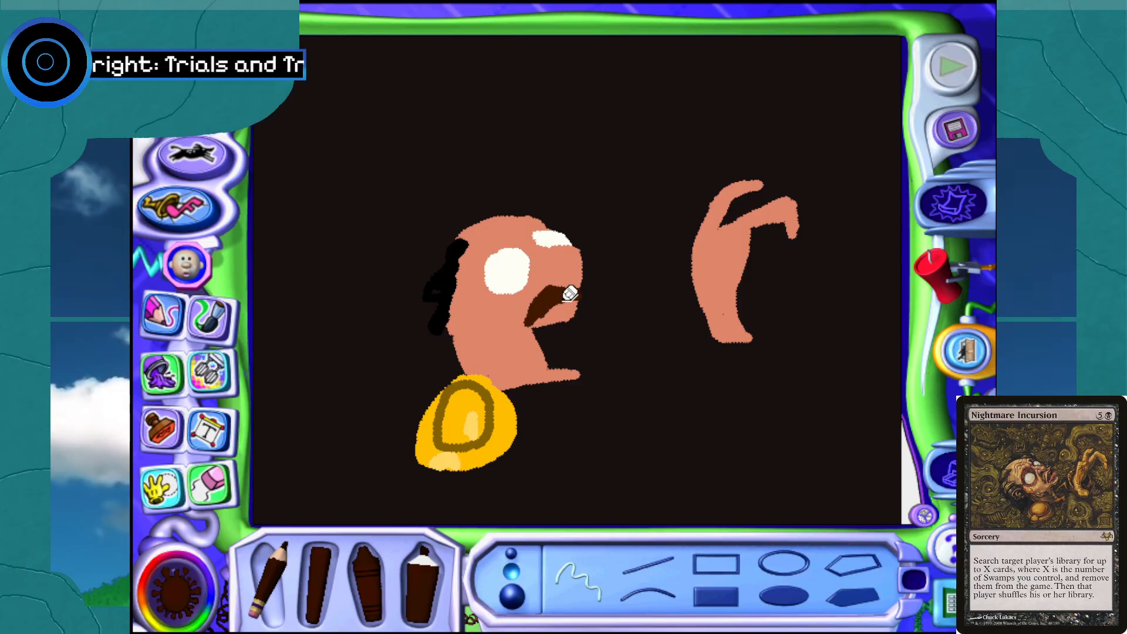
Paint over most of the mouth in the sampled salmon and redraw it as a short slanted stroke in the sampled dark reddish-brown
{"action": "left_click", "coordinate": [187, 584]}
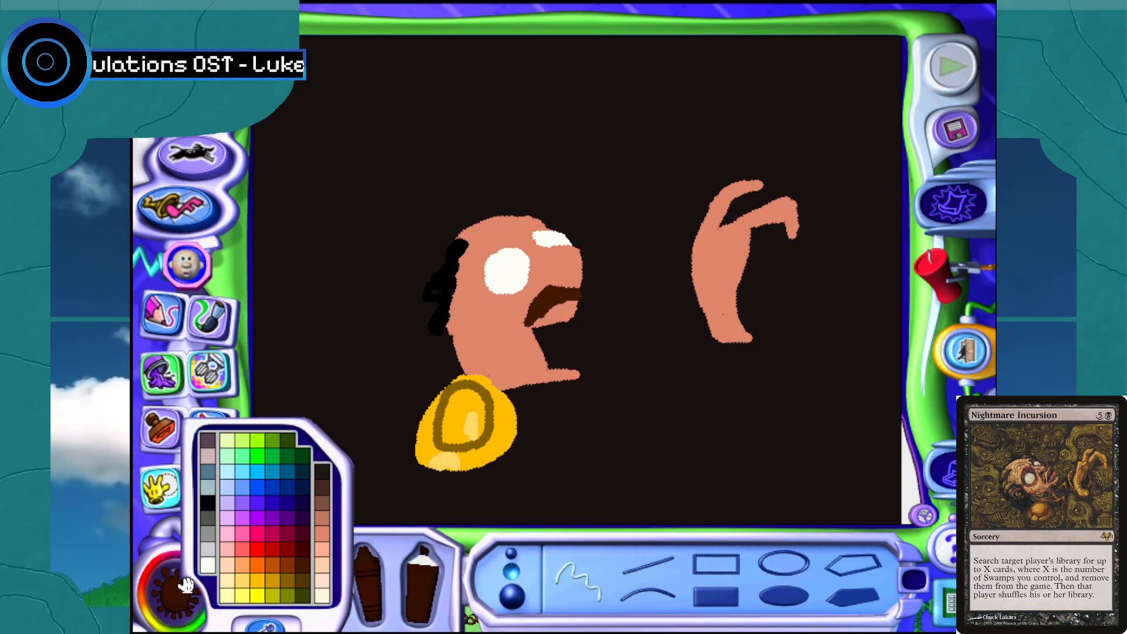
{"action": "left_click", "coordinate": [278, 609]}
{"action": "left_click", "coordinate": [530, 302]}
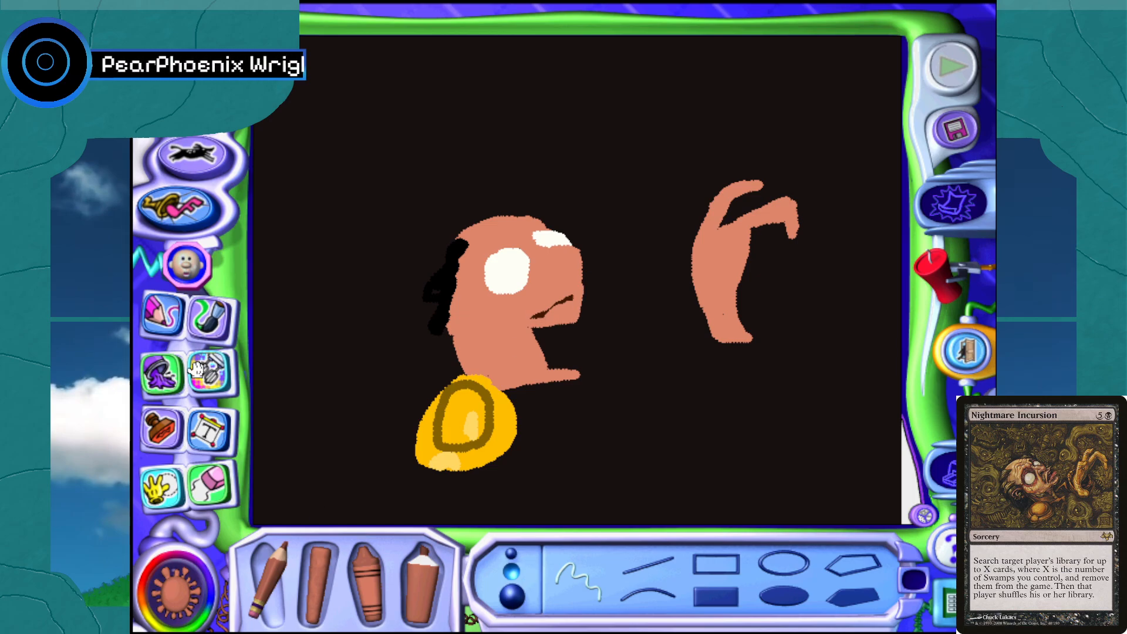
{"action": "left_click", "coordinate": [193, 587]}
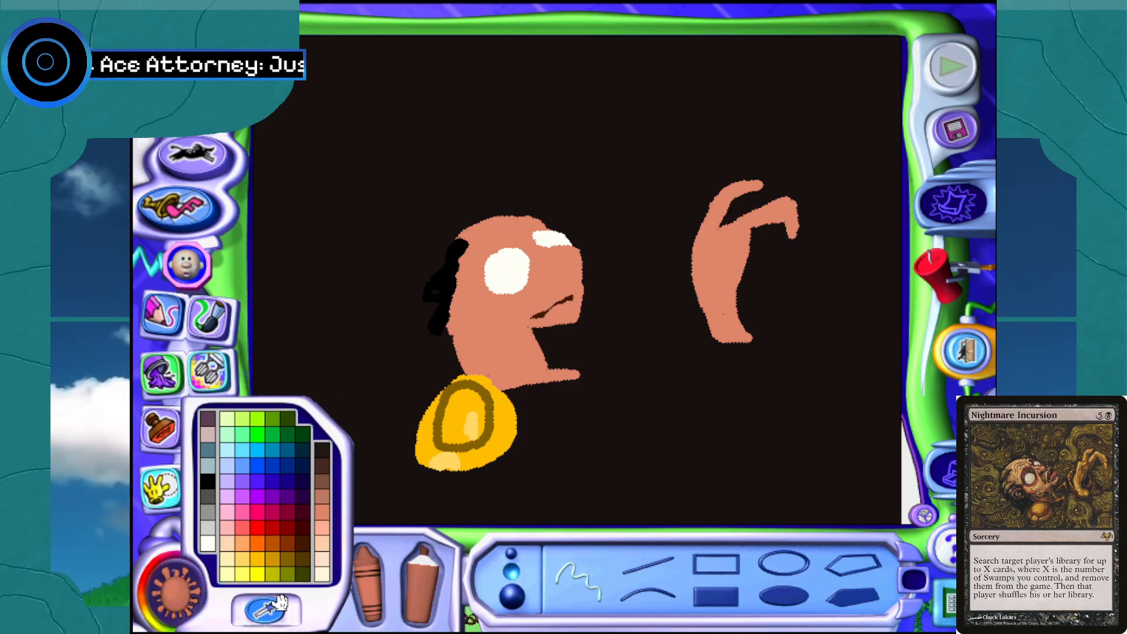
{"action": "left_click", "coordinate": [265, 609]}
{"action": "left_click", "coordinate": [546, 309]}
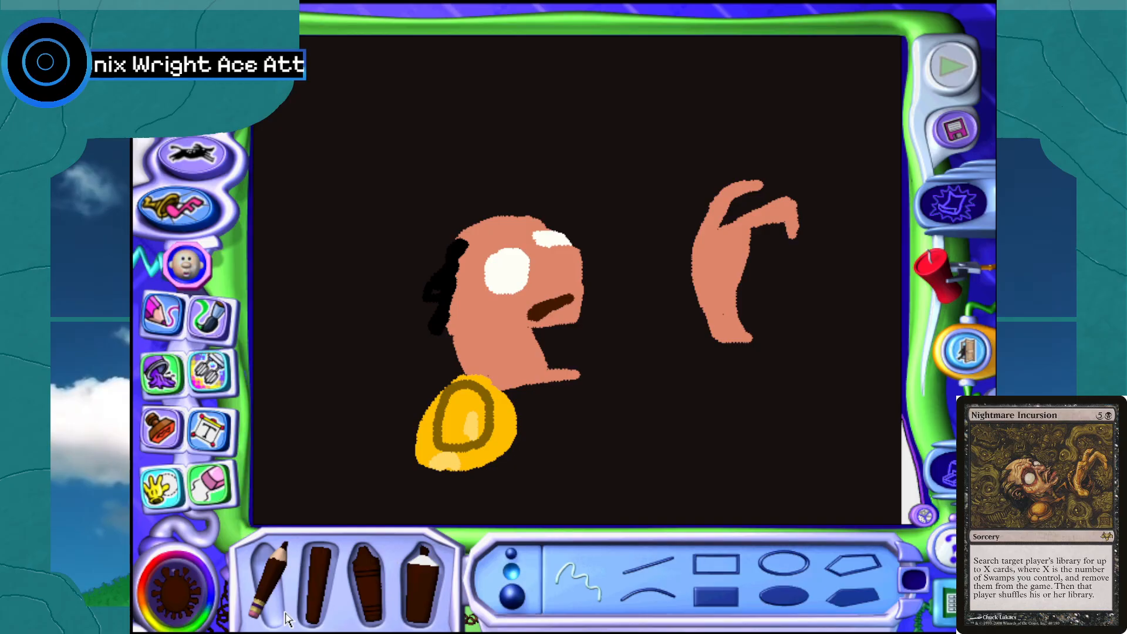
Choose a dark olive-brown and fill the background around the figures with the first swirled texture pattern
{"action": "left_click", "coordinate": [211, 598]}
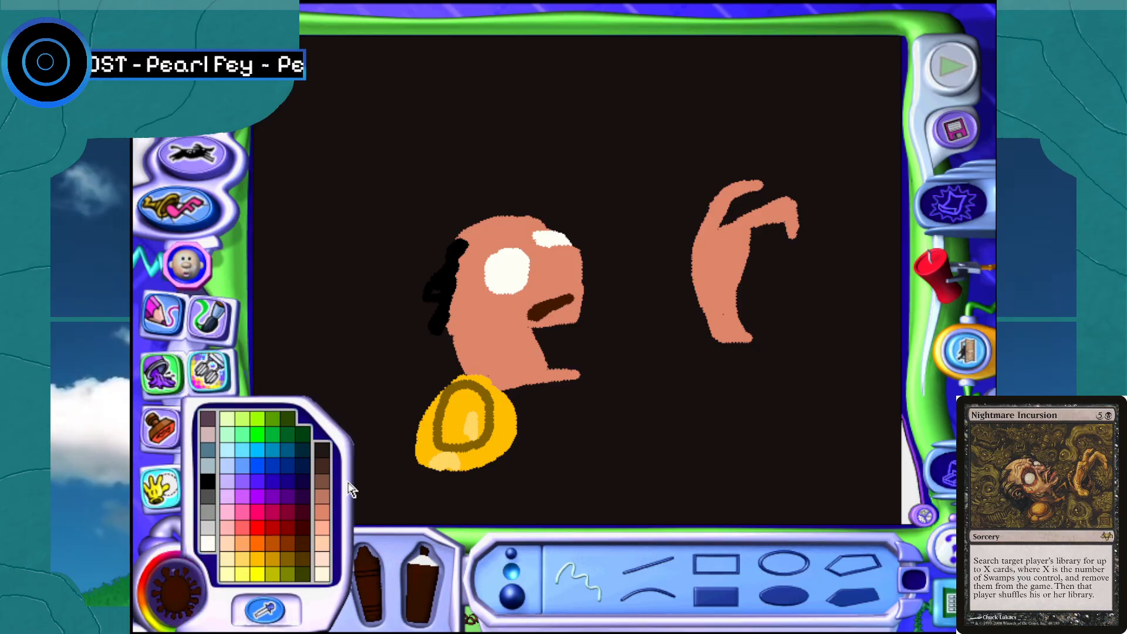
{"action": "left_click", "coordinate": [304, 560]}
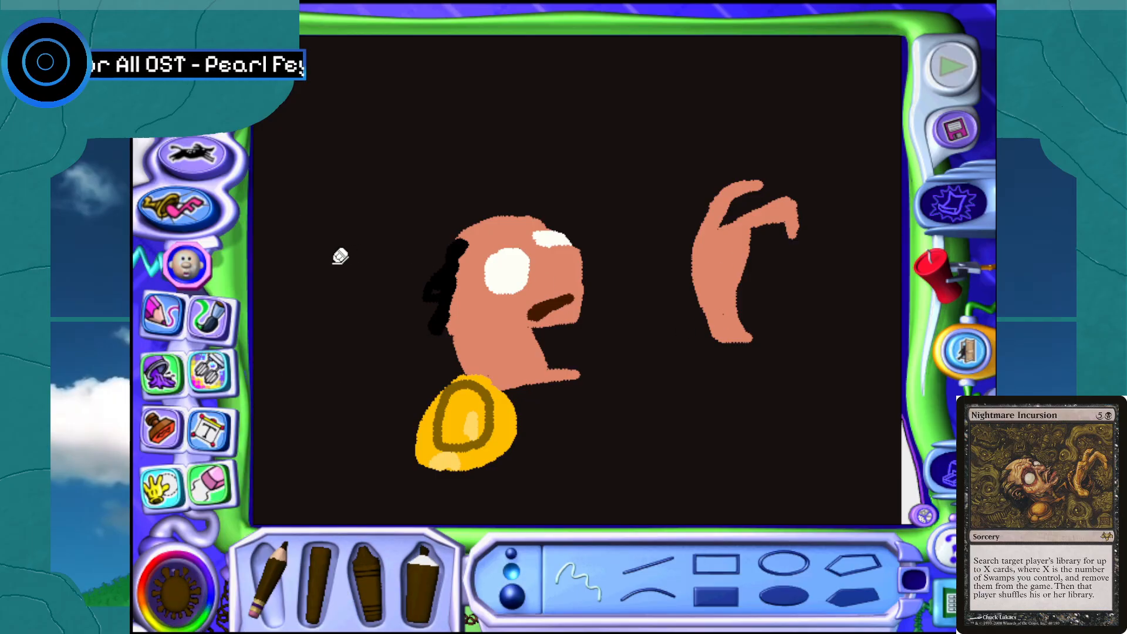
{"action": "left_click", "coordinate": [151, 374]}
{"action": "left_click", "coordinate": [579, 579]}
{"action": "left_click", "coordinate": [660, 404]}
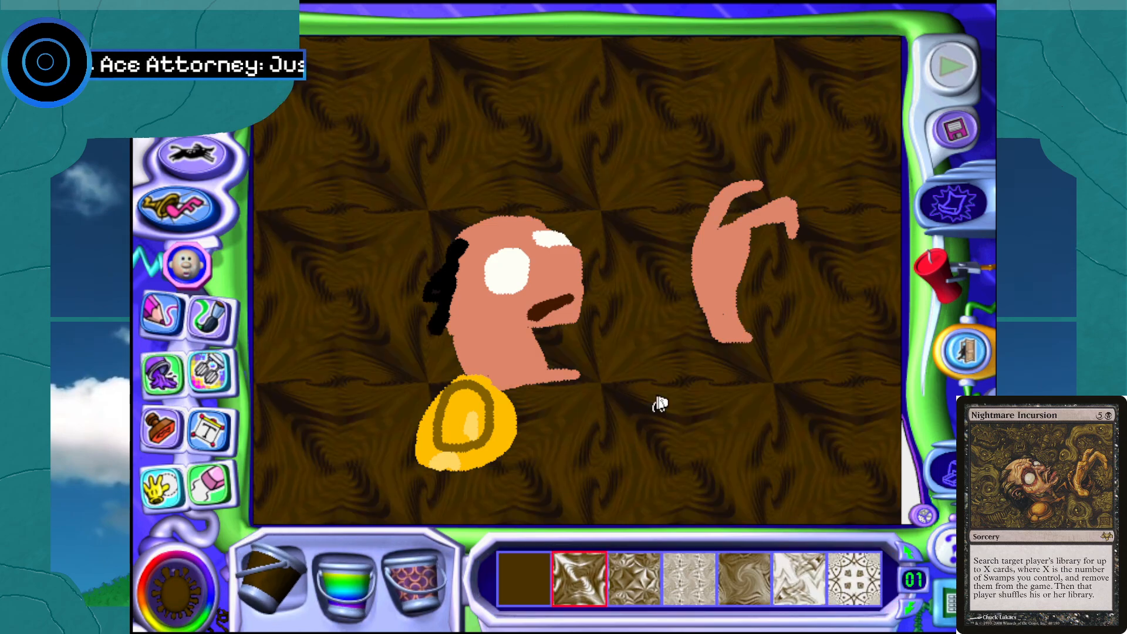
Try other fill patterns and the solid brown fill on the textured background
{"action": "left_click", "coordinate": [693, 582]}
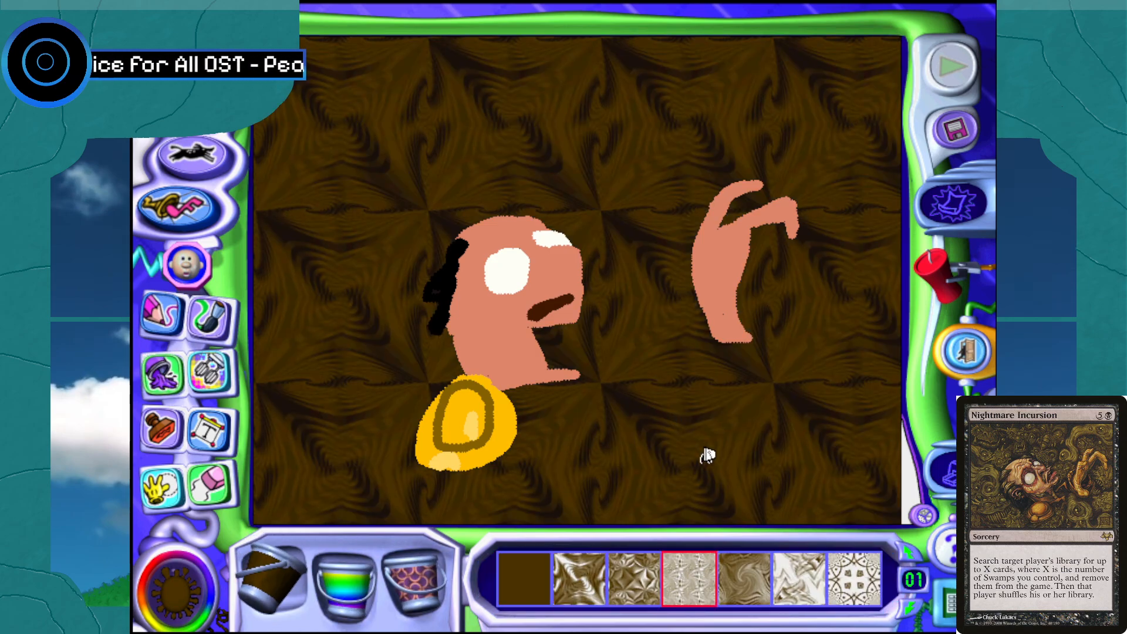
{"action": "left_click", "coordinate": [749, 581]}
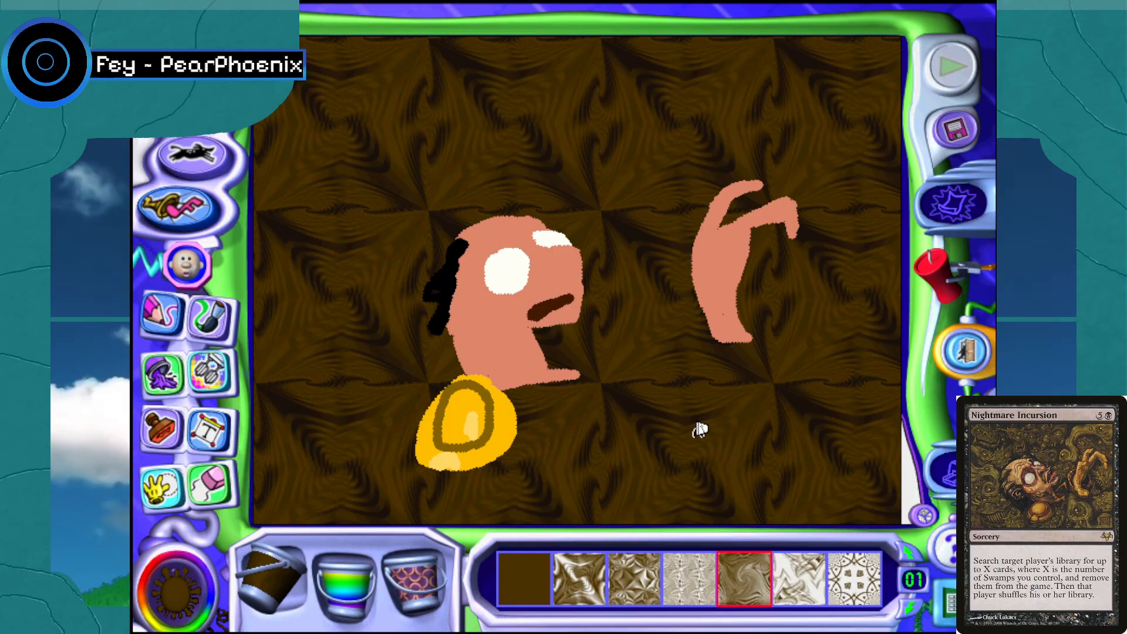
{"action": "left_click", "coordinate": [854, 578]}
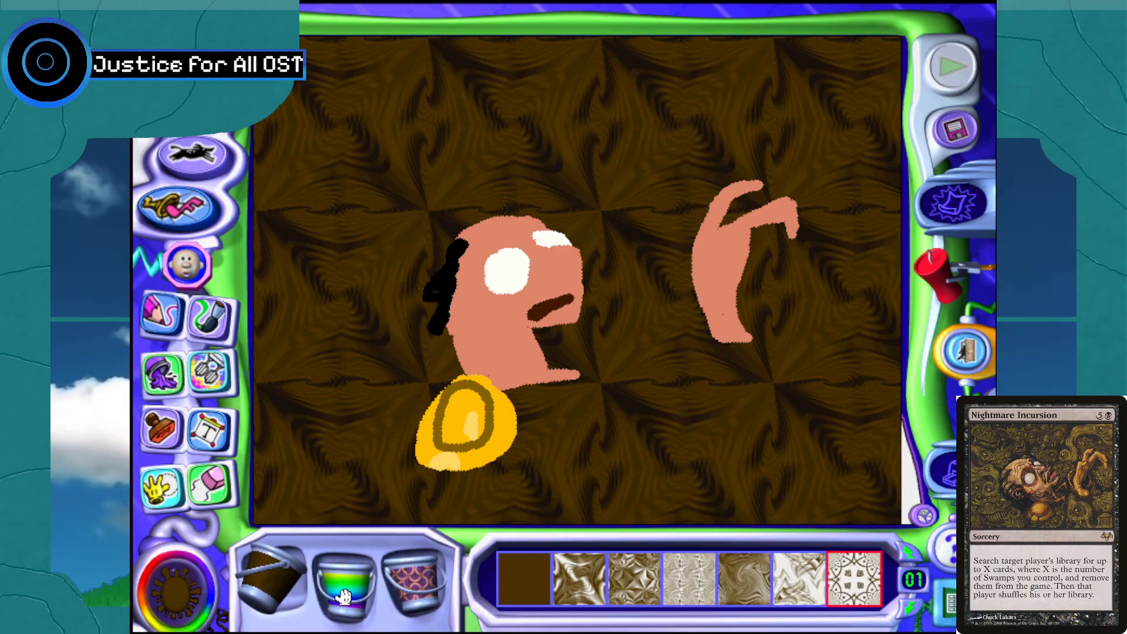
{"action": "left_click", "coordinate": [531, 576]}
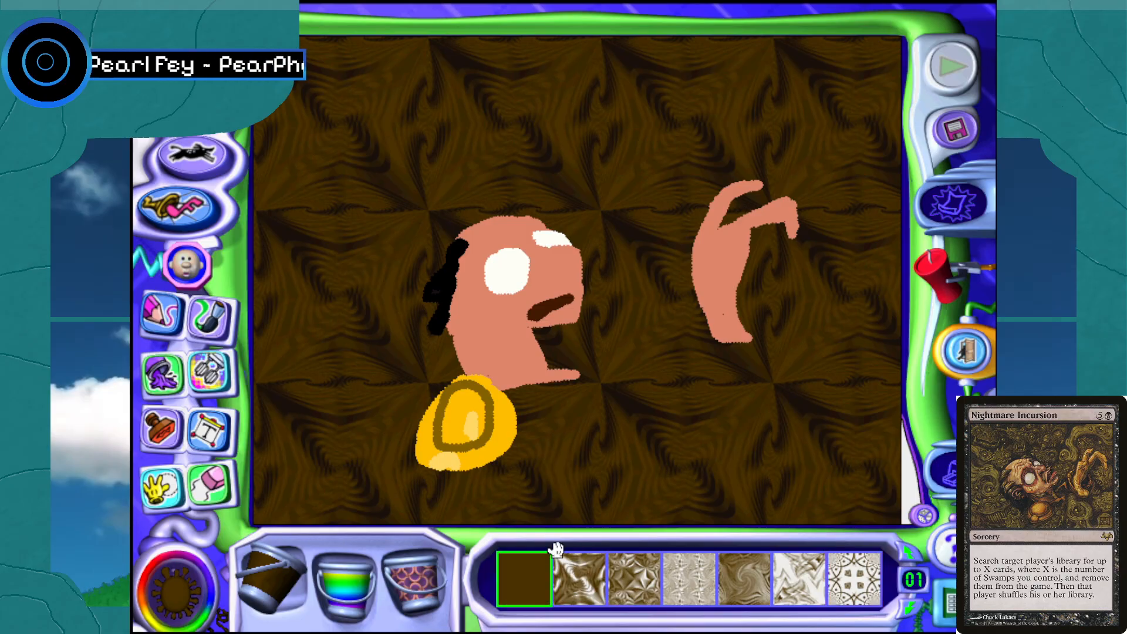
{"action": "left_click", "coordinate": [690, 578]}
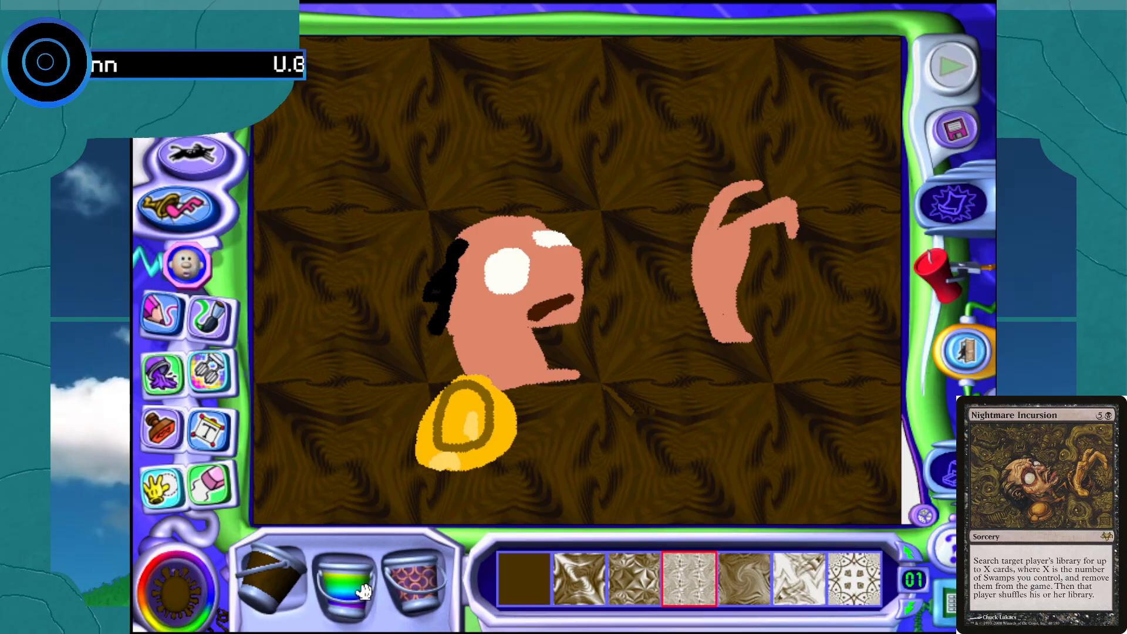
Try the sepia-toned mixer effect on the whole picture and undo it
{"action": "left_click", "coordinate": [198, 375]}
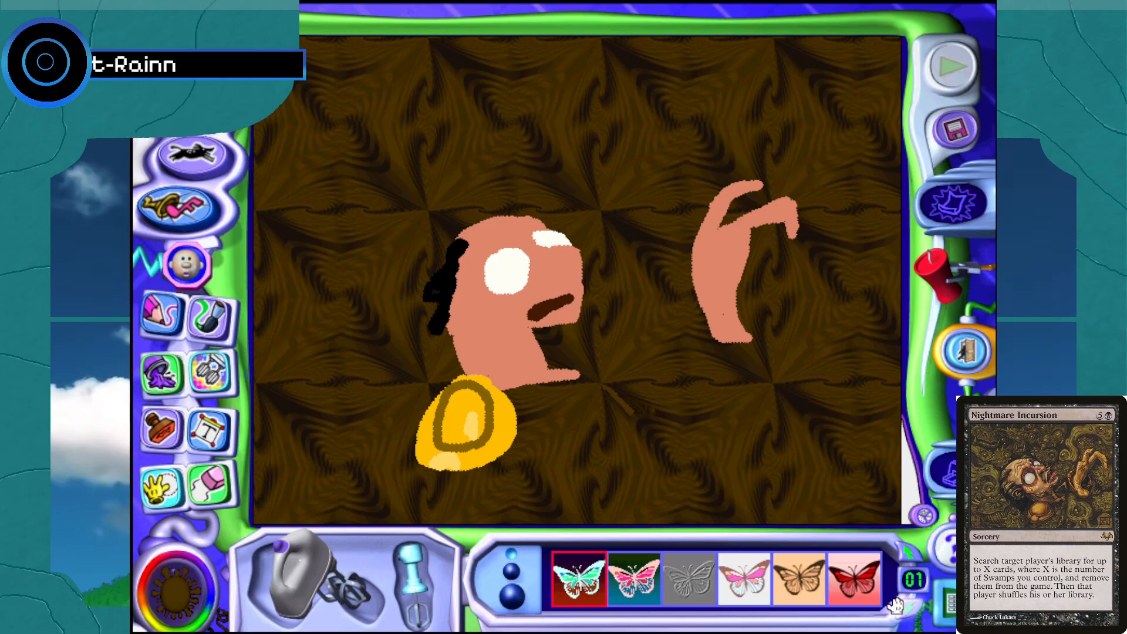
{"action": "left_click", "coordinate": [810, 589]}
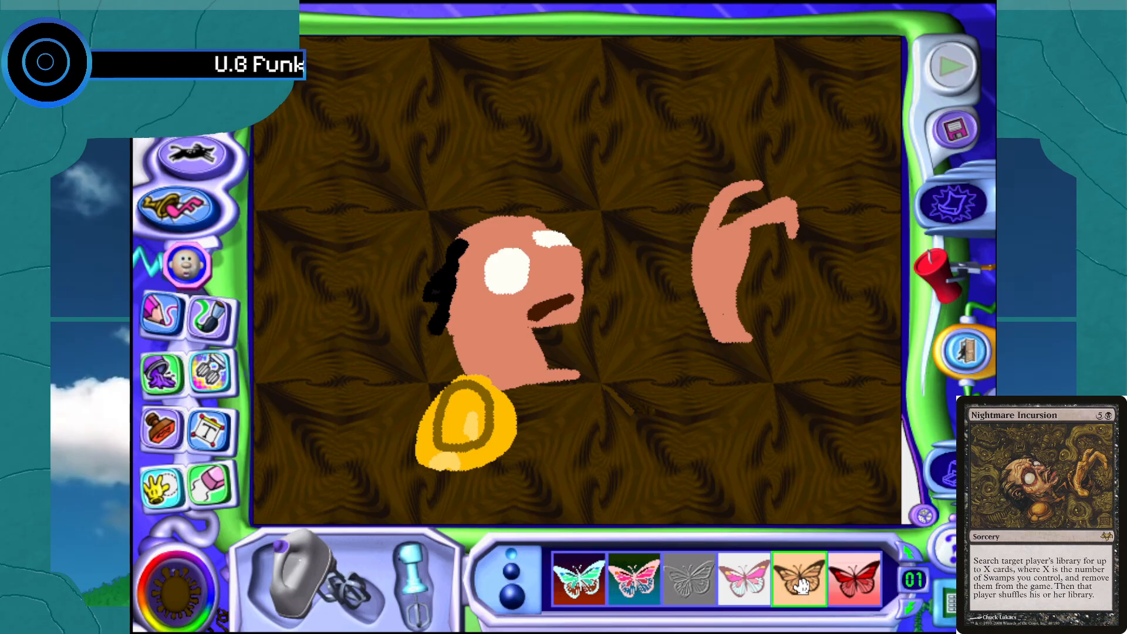
{"action": "left_click", "coordinate": [747, 439]}
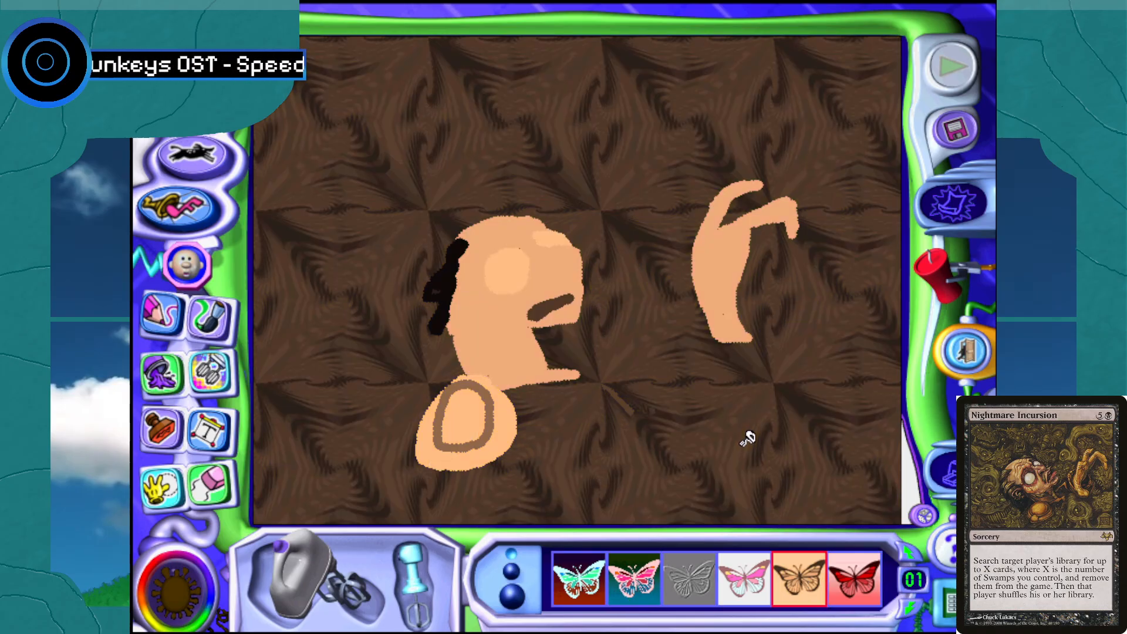
{"action": "left_click", "coordinate": [187, 264]}
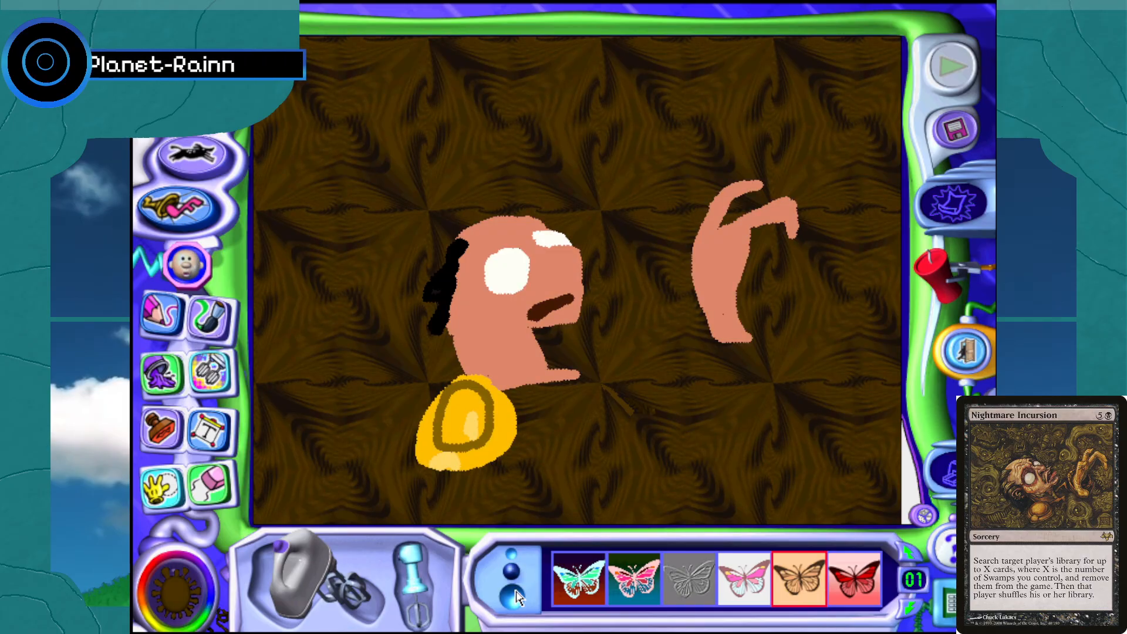
Try the hand-mixer brush effects, scribbling the grey one across the lower background, and undo the strokes
{"action": "left_click", "coordinate": [509, 557]}
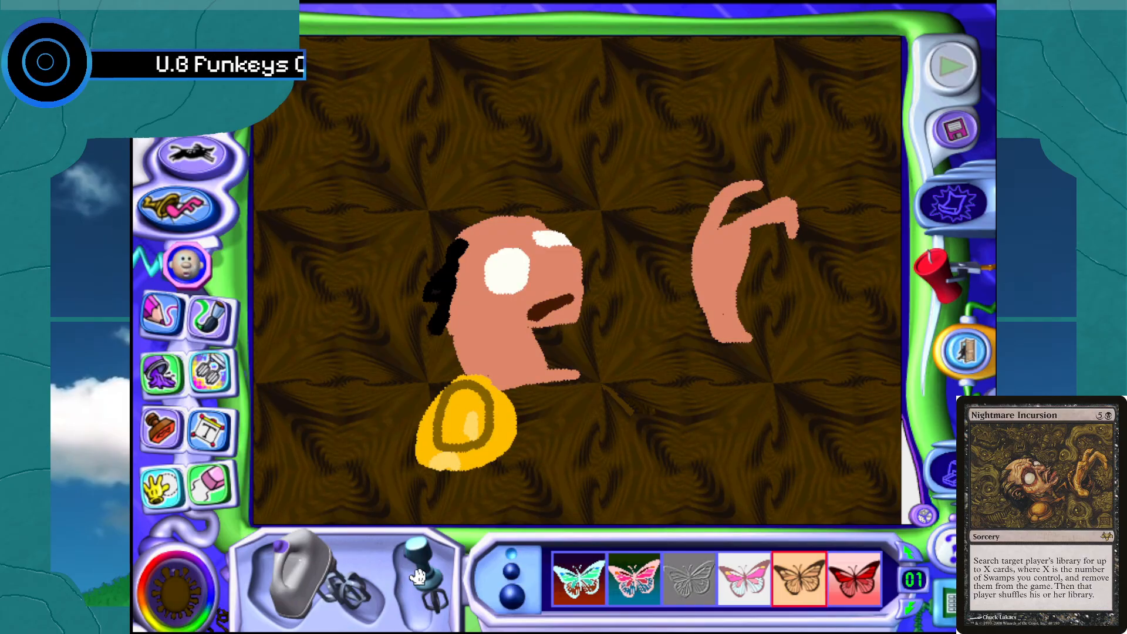
{"action": "left_click", "coordinate": [681, 578]}
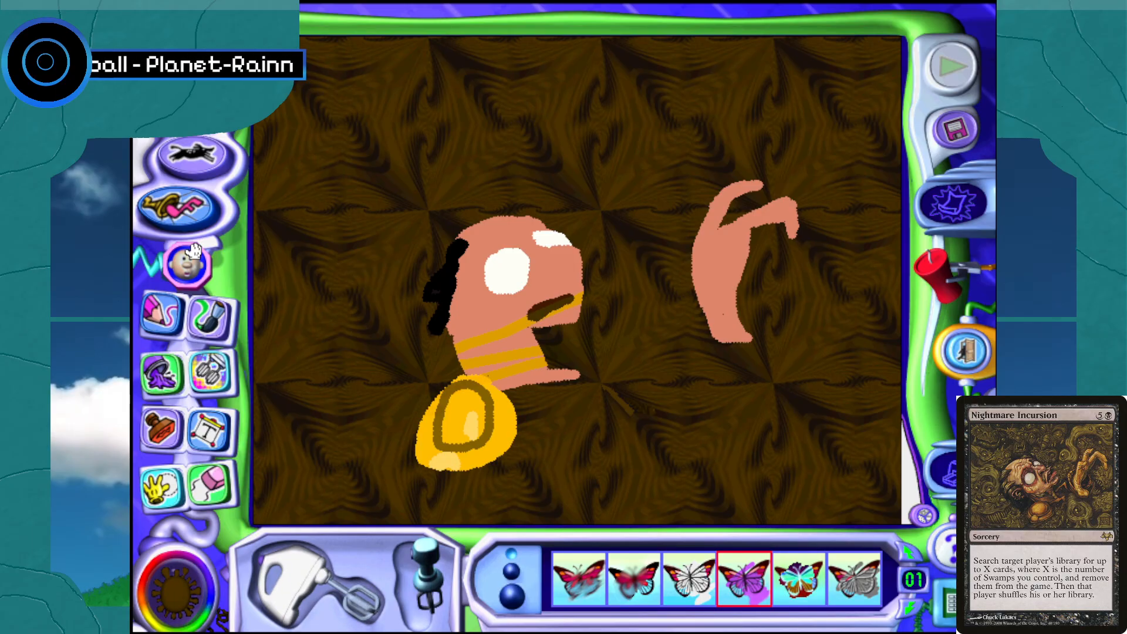
{"action": "left_click", "coordinate": [854, 578]}
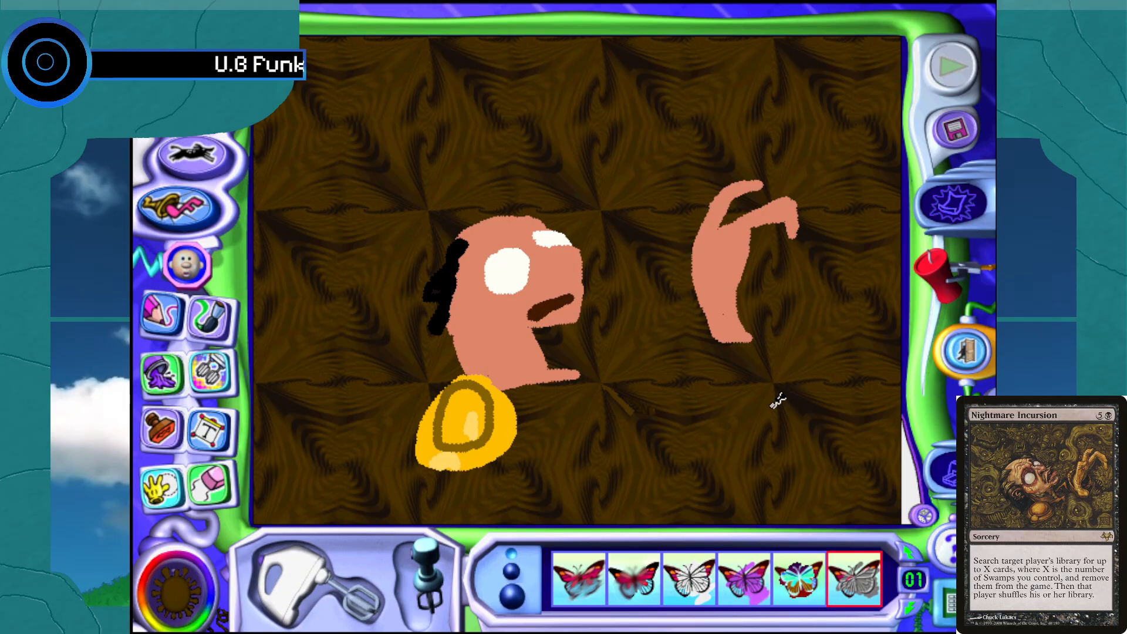
{"action": "mouse_move", "coordinate": [774, 405]}
{"action": "left_mouse_down"}
{"action": "mouse_move", "coordinate": [732, 412]}
{"action": "mouse_move", "coordinate": [717, 446]}
{"action": "mouse_move", "coordinate": [722, 435]}
{"action": "left_mouse_up"}
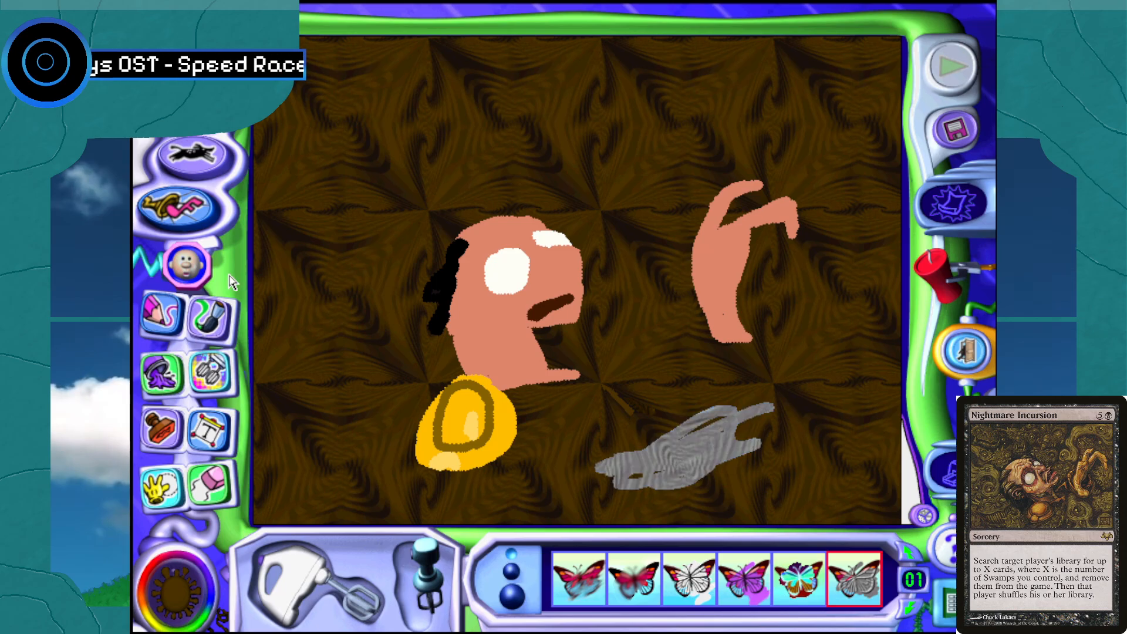
{"action": "left_click", "coordinate": [177, 268]}
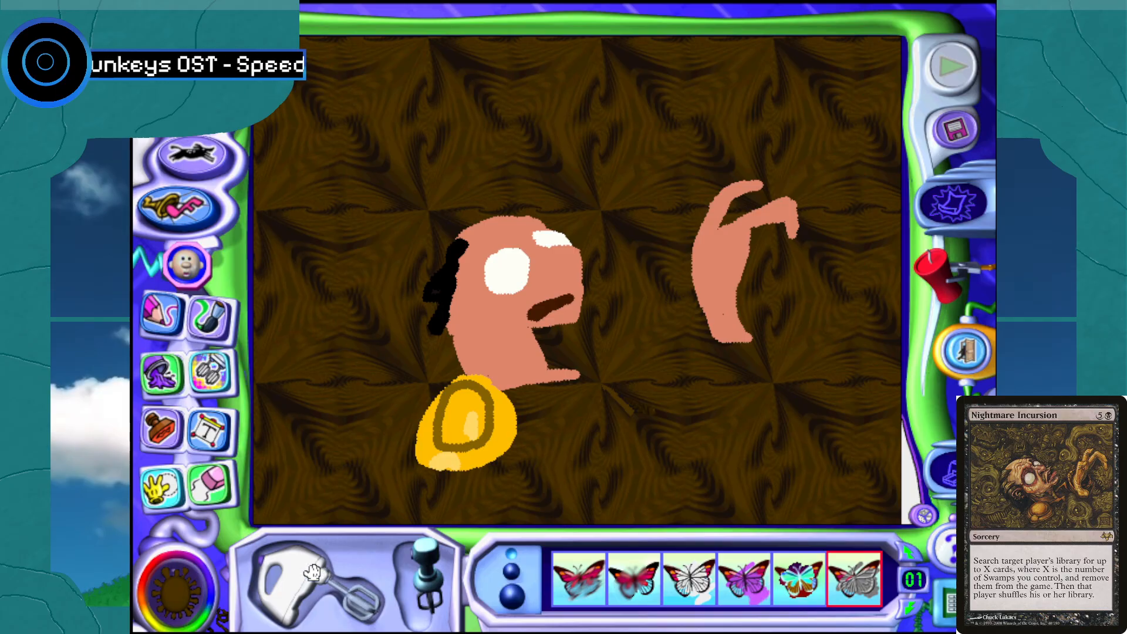
Switch to the stamps and browse the collections to select the Cutouts set
{"action": "left_click", "coordinate": [196, 594]}
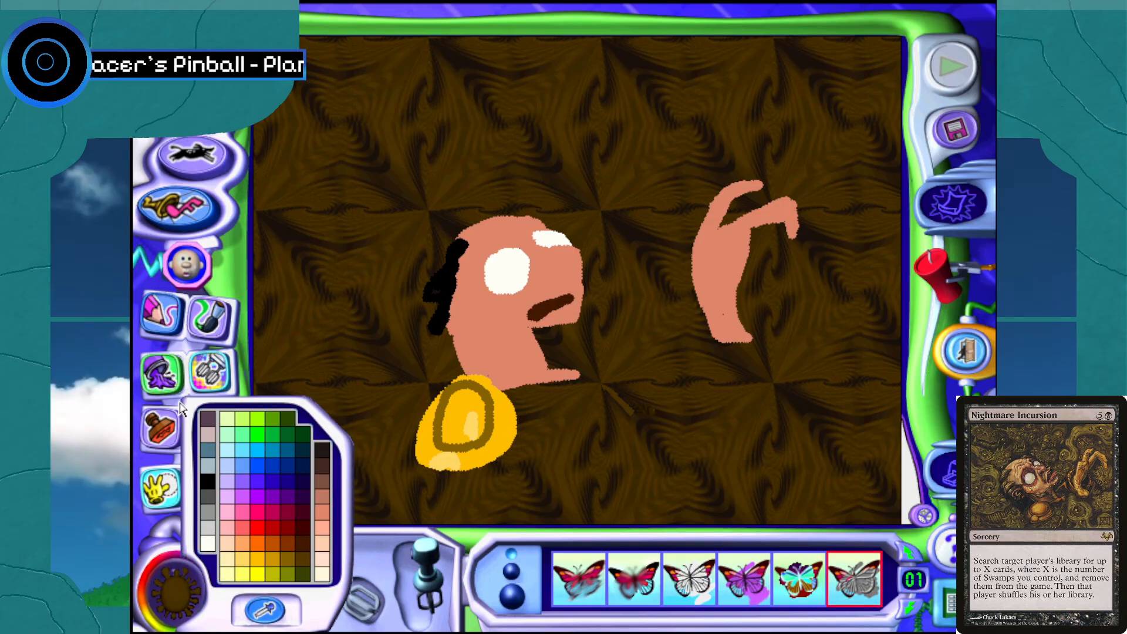
{"action": "left_click", "coordinate": [170, 361]}
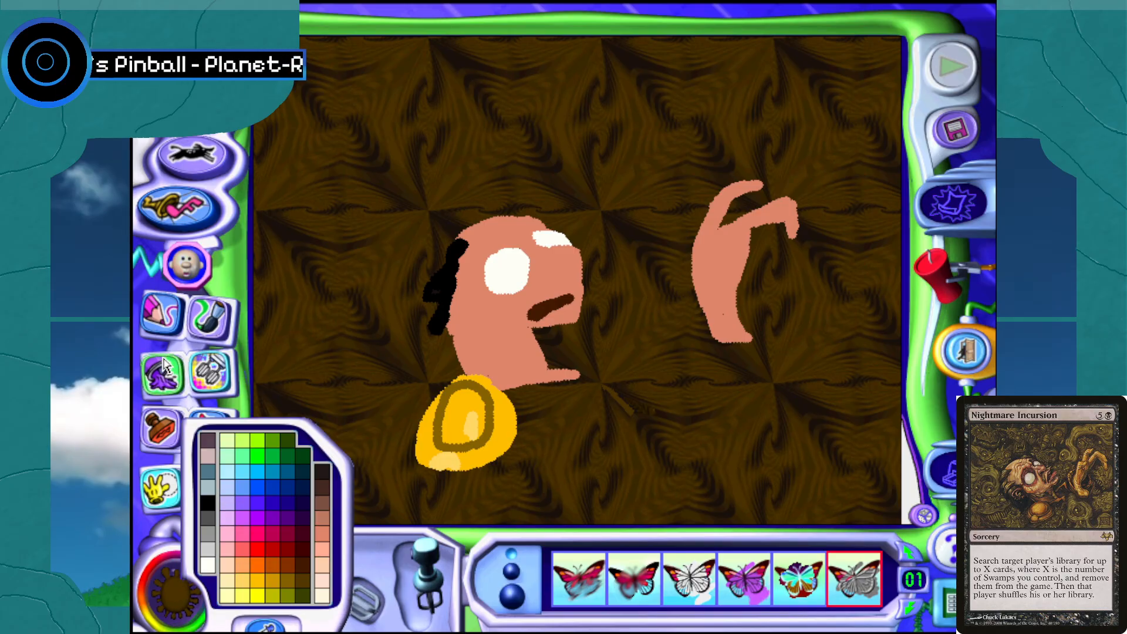
{"action": "left_click", "coordinate": [163, 431]}
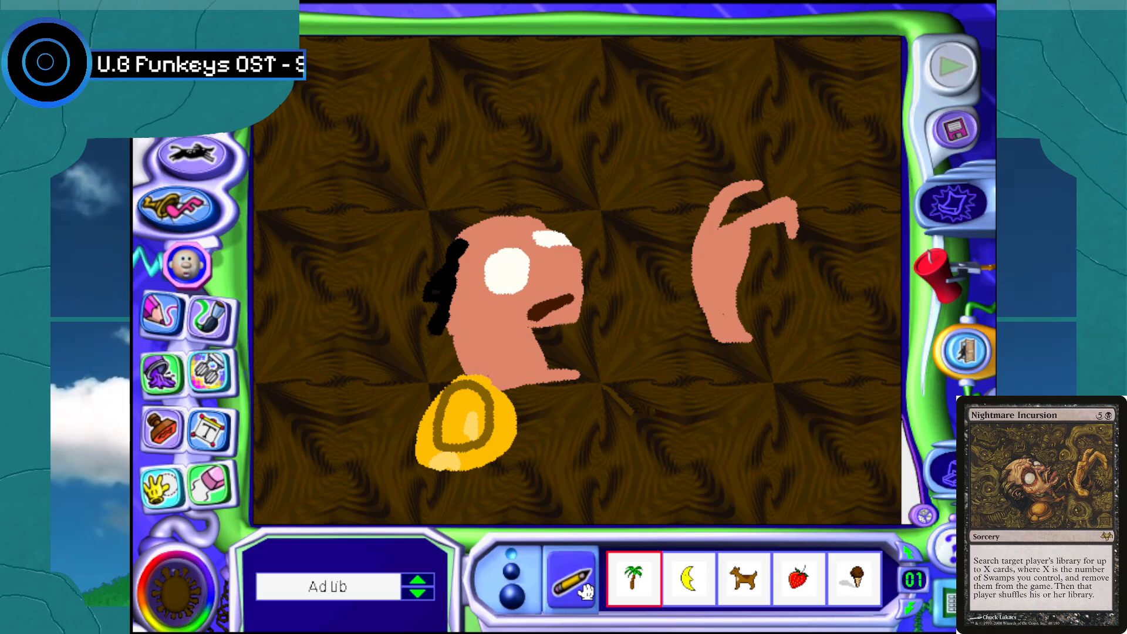
{"action": "left_click", "coordinate": [415, 596]}
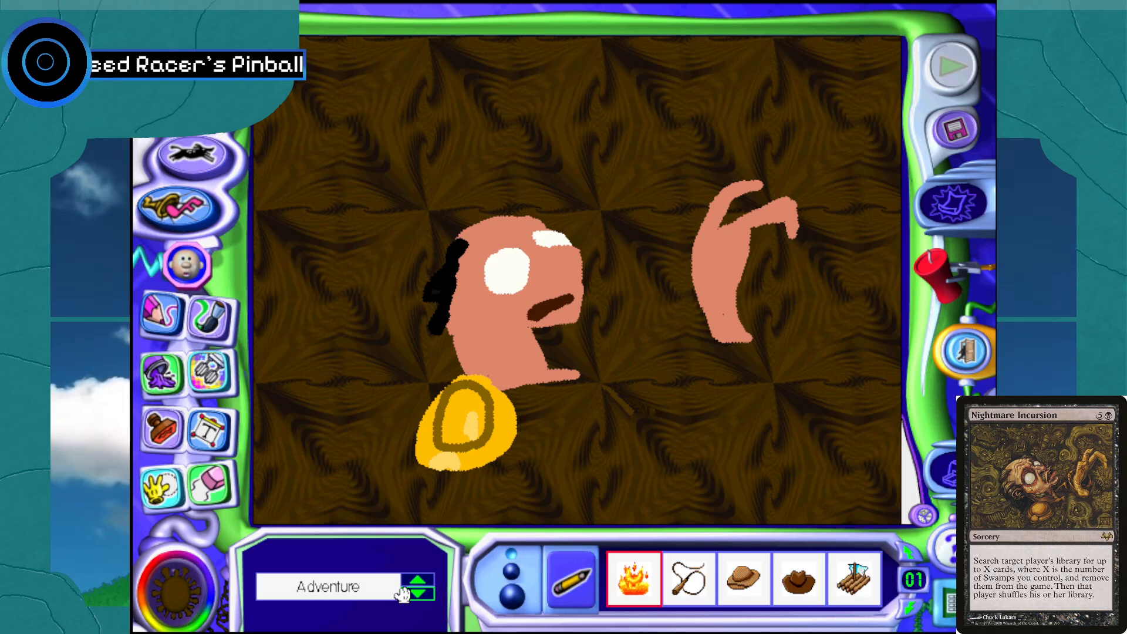
{"action": "left_click", "coordinate": [417, 596]}
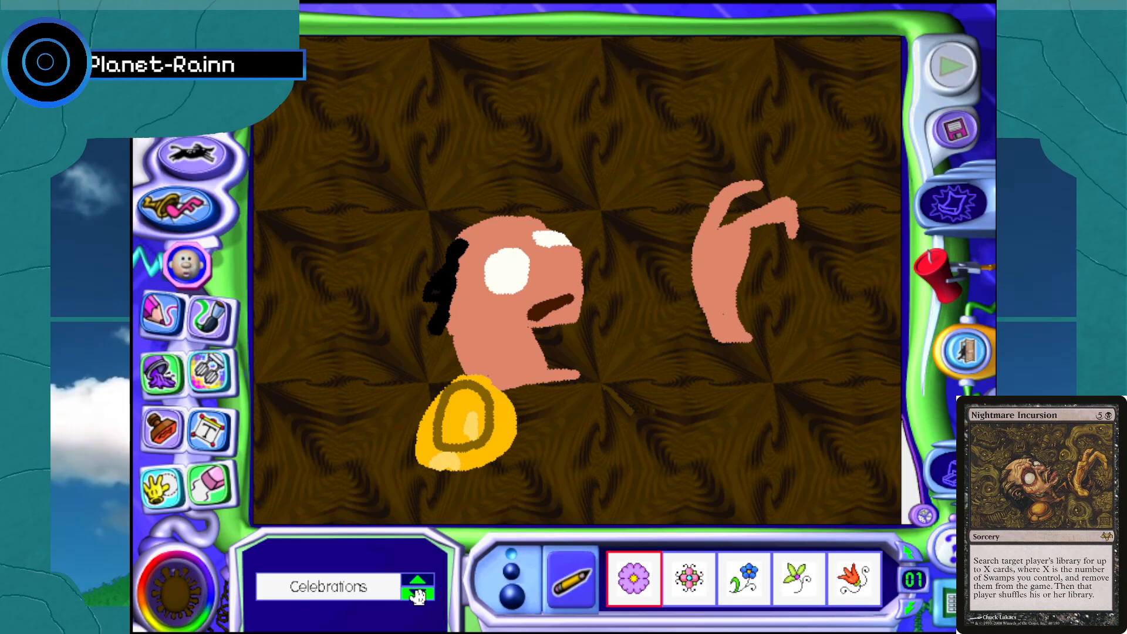
{"action": "left_click", "coordinate": [416, 597]}
{"action": "left_click", "coordinate": [416, 596]}
{"action": "left_click", "coordinate": [416, 596]}
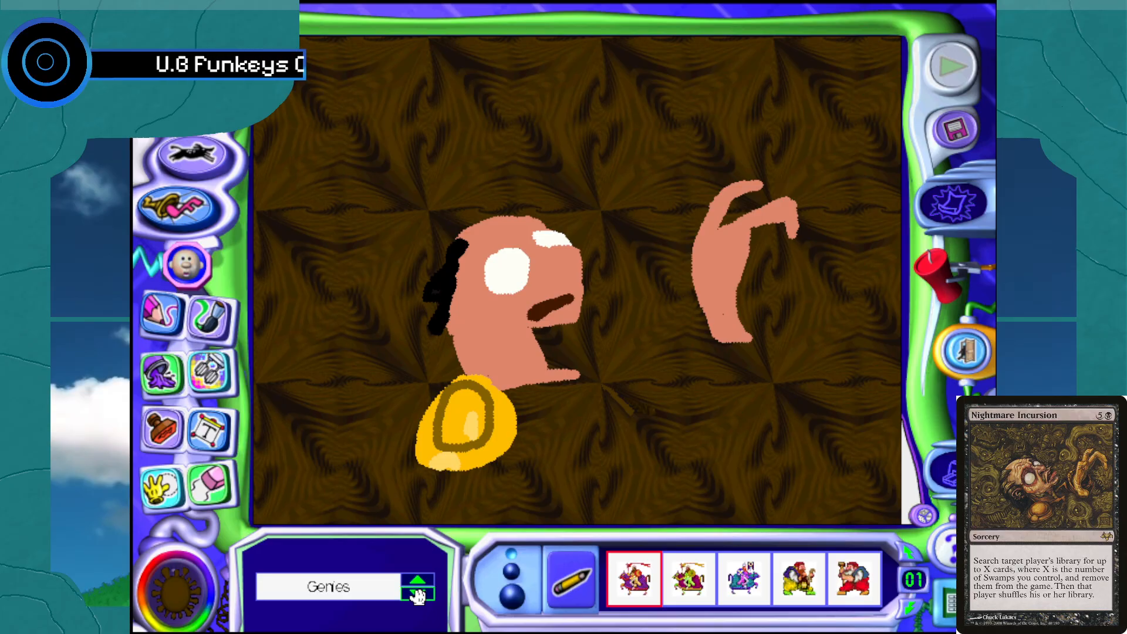
{"action": "left_click", "coordinate": [417, 580]}
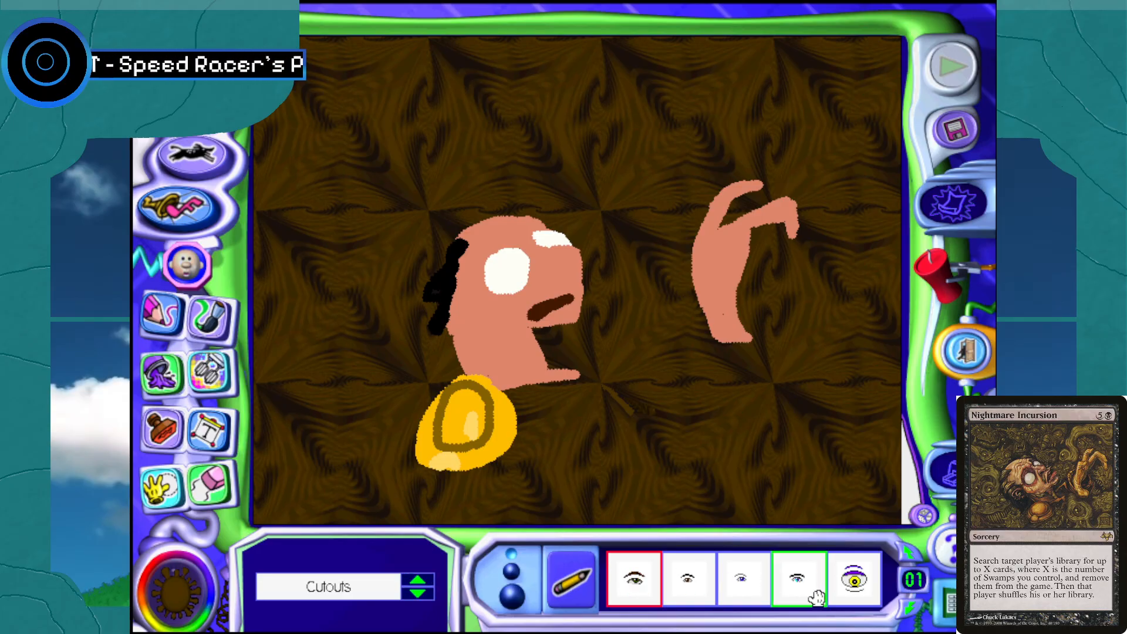
Scatter small brown eye stamps across the lower part of the background, on both sides of the golden ball
{"action": "left_click", "coordinate": [689, 578]}
{"action": "left_click", "coordinate": [682, 397]}
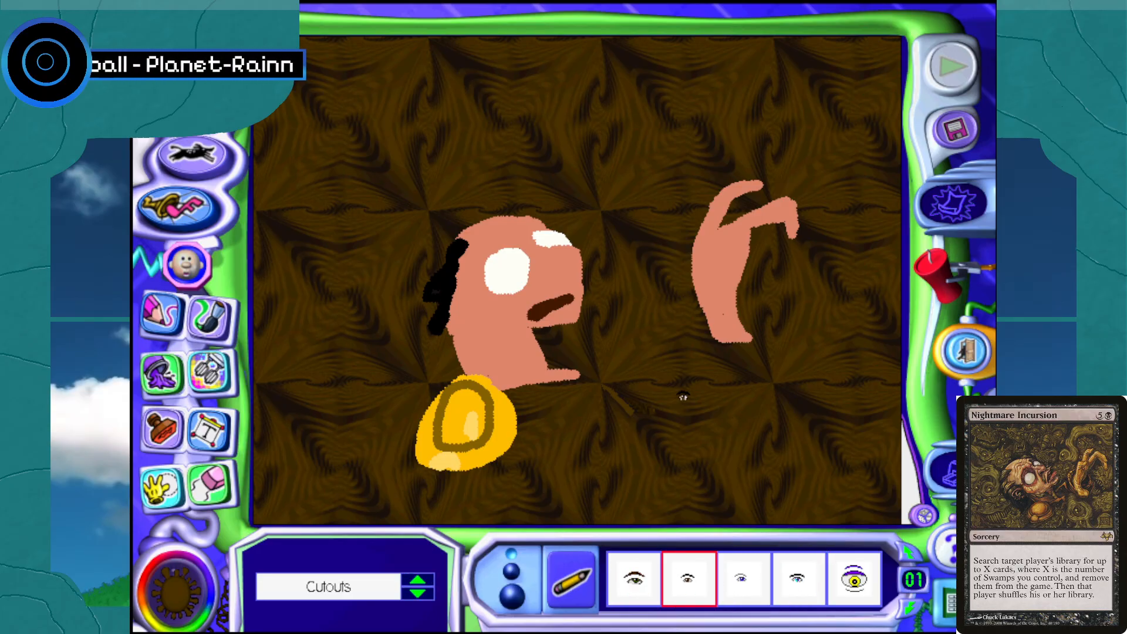
{"action": "left_click", "coordinate": [350, 377]}
{"action": "left_click", "coordinate": [334, 467]}
{"action": "left_click", "coordinate": [770, 470]}
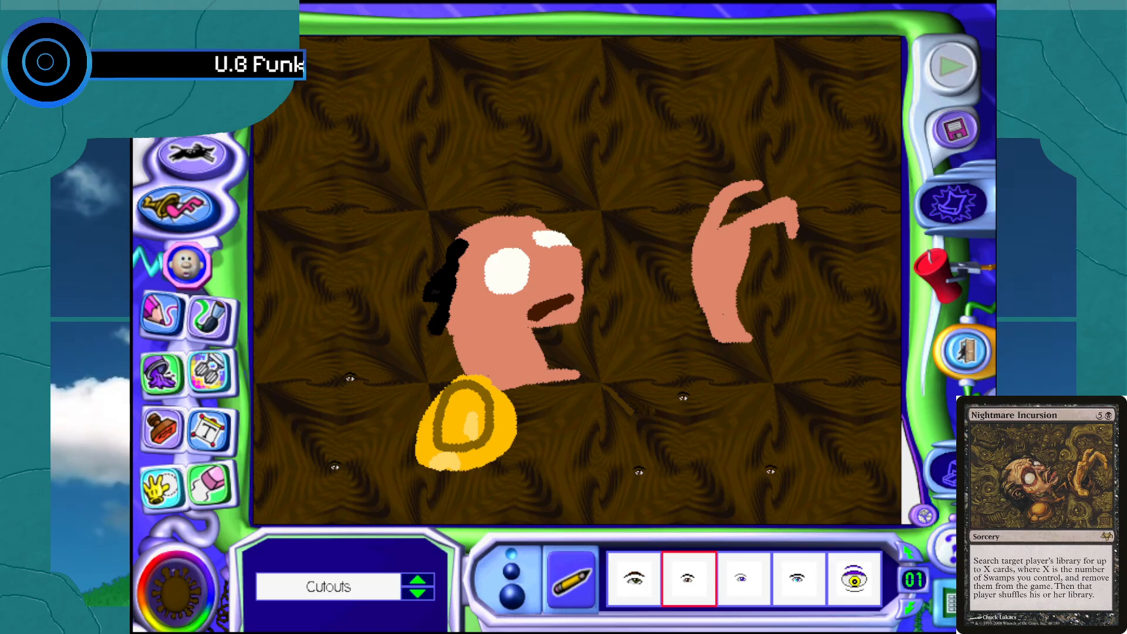
Stamp small brown eyes beside the hand, across the background above the head, and down its side behind the hair
{"action": "left_click", "coordinate": [826, 221]}
{"action": "left_click", "coordinate": [761, 143]}
{"action": "left_click", "coordinate": [562, 134]}
{"action": "left_click", "coordinate": [420, 138]}
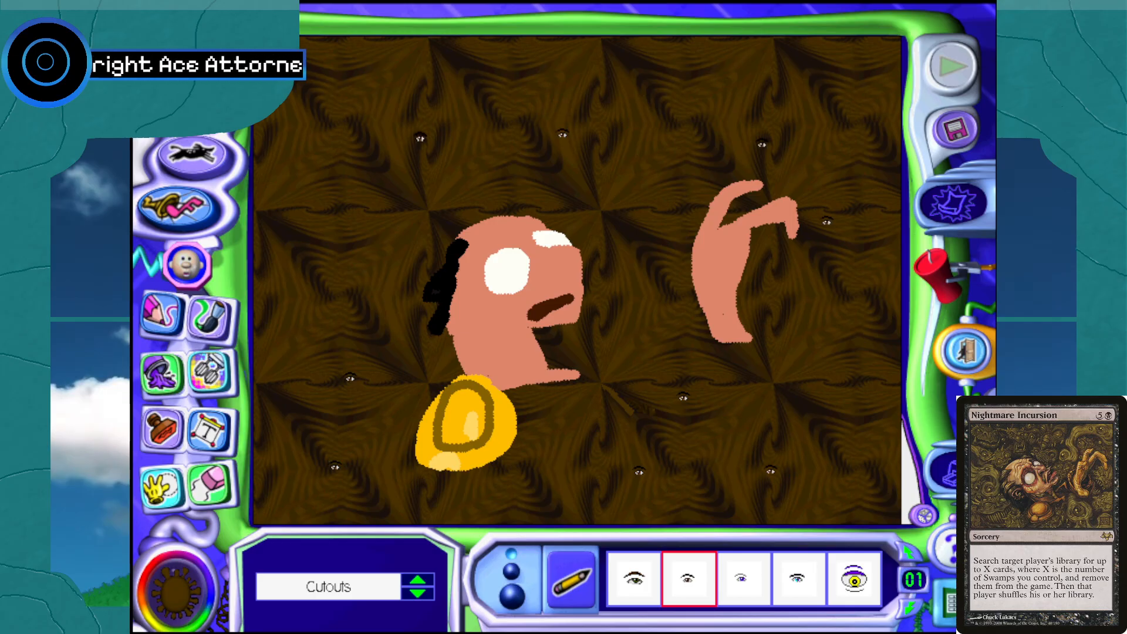
{"action": "left_click", "coordinate": [378, 174]}
{"action": "left_click", "coordinate": [324, 238]}
{"action": "left_click", "coordinate": [316, 345]}
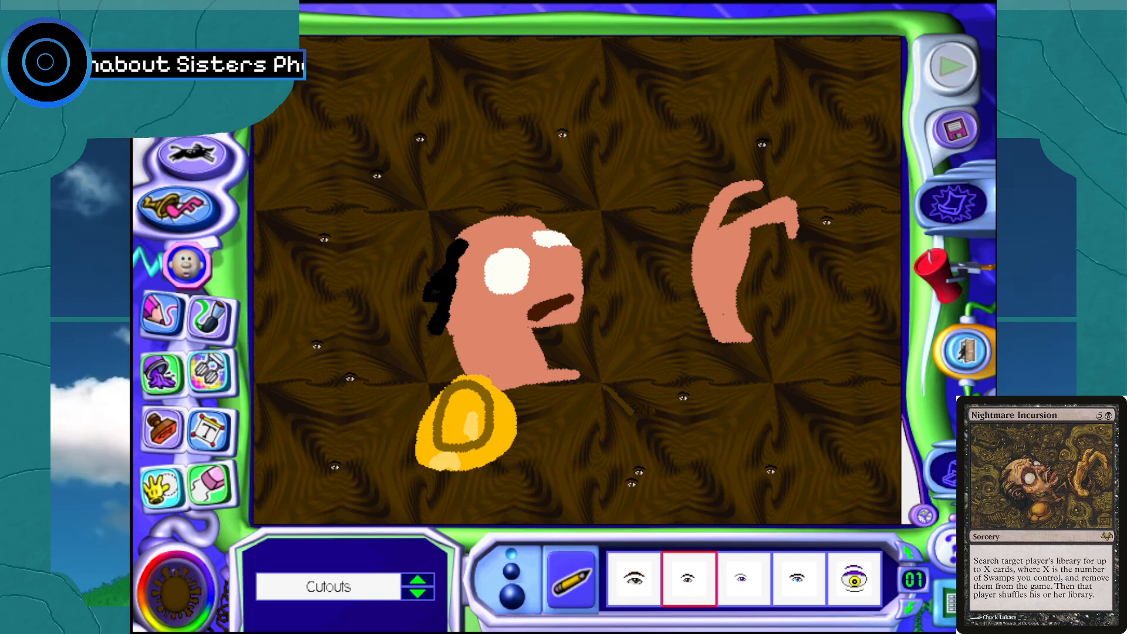
Add more eye stamps between the head and hand, around the hand, and along the upper edge of the background
{"action": "left_click", "coordinate": [621, 485]}
{"action": "left_click", "coordinate": [833, 386]}
{"action": "left_click", "coordinate": [644, 319]}
{"action": "left_click", "coordinate": [694, 97]}
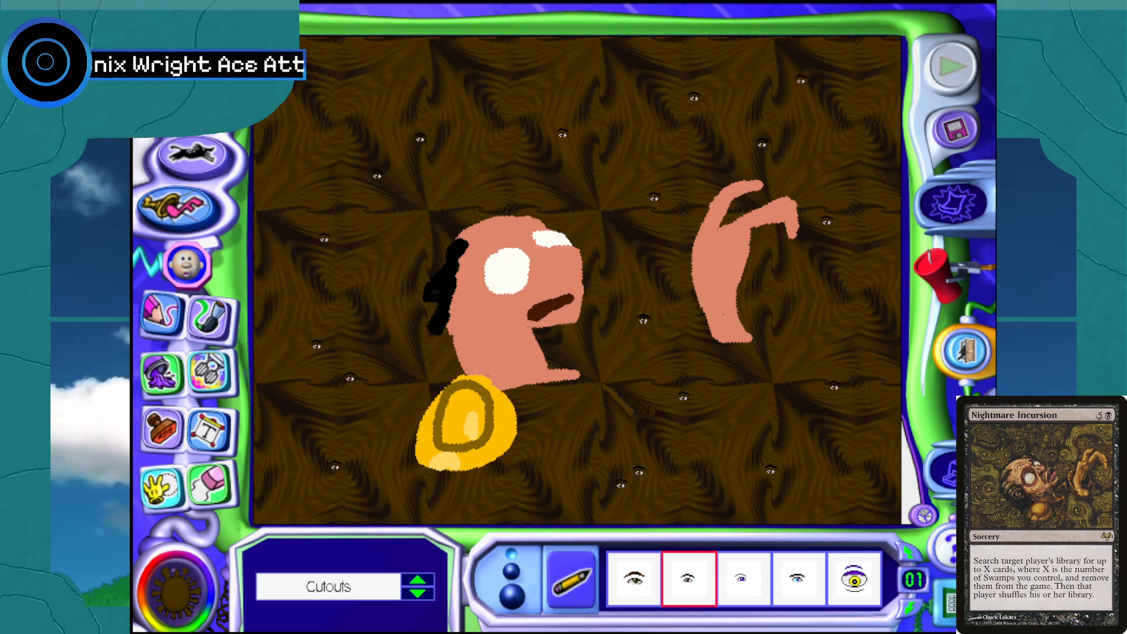
{"action": "left_click", "coordinate": [837, 75]}
{"action": "left_click", "coordinate": [552, 61]}
{"action": "left_click", "coordinate": [378, 85]}
{"action": "left_click", "coordinate": [529, 76]}
{"action": "left_click", "coordinate": [435, 54]}
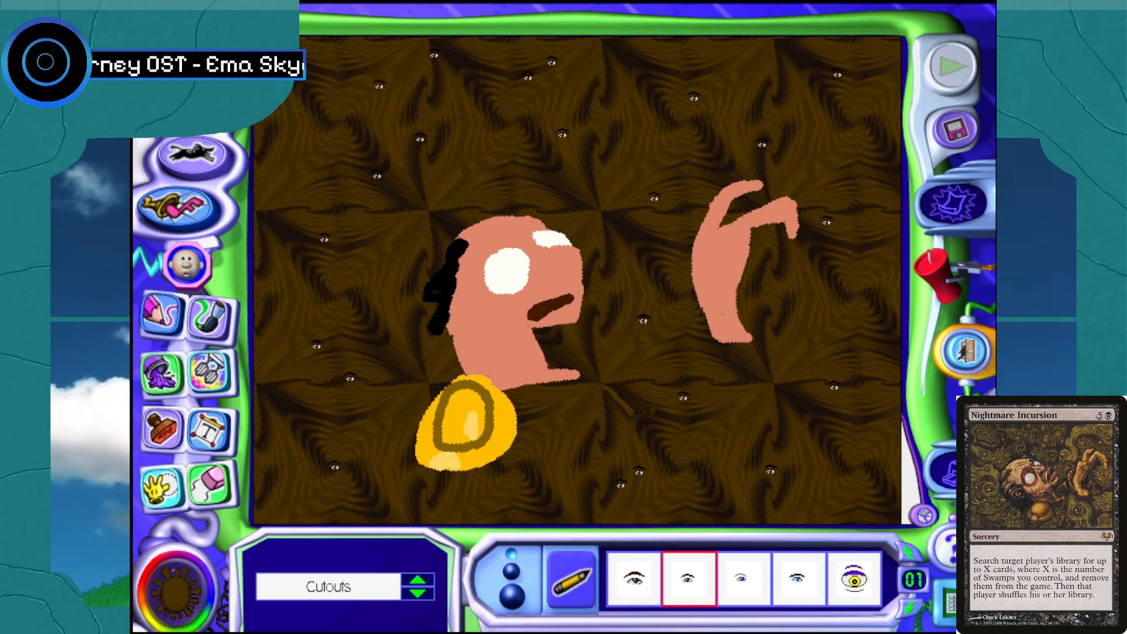
Scatter eye stamps down the outer background behind the head and around the golden ball along the lower edge
{"action": "left_click", "coordinate": [279, 179]}
{"action": "left_click", "coordinate": [283, 302]}
{"action": "left_click", "coordinate": [291, 365]}
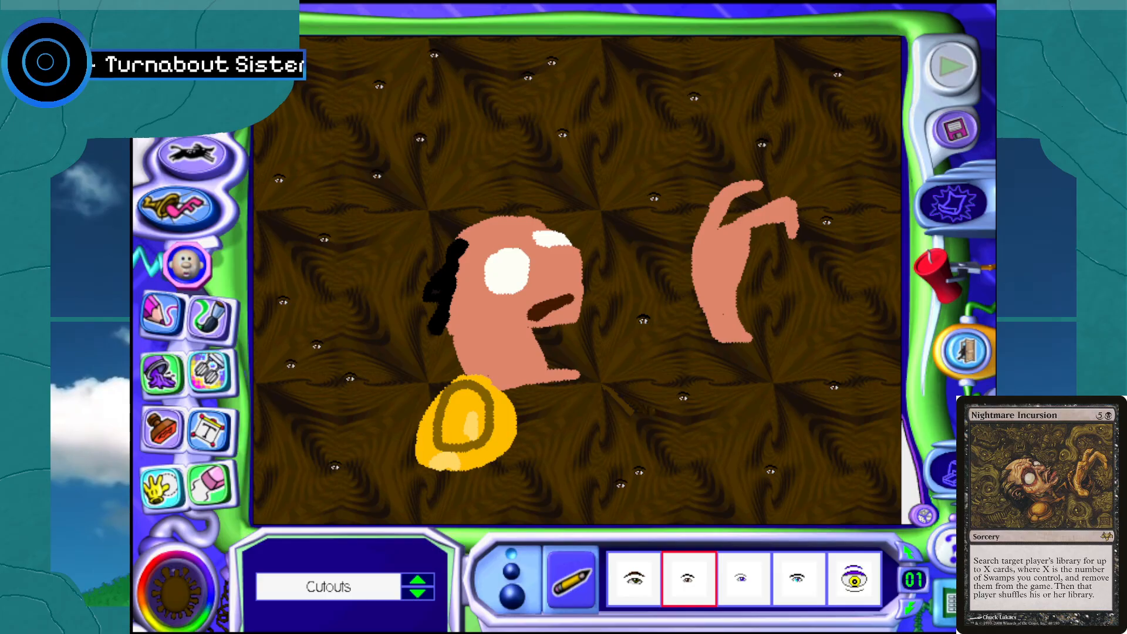
{"action": "left_click", "coordinate": [288, 463]}
{"action": "left_click", "coordinate": [331, 467]}
{"action": "left_click", "coordinate": [392, 488]}
{"action": "left_click", "coordinate": [486, 493]}
{"action": "left_click", "coordinate": [538, 438]}
{"action": "left_click", "coordinate": [648, 481]}
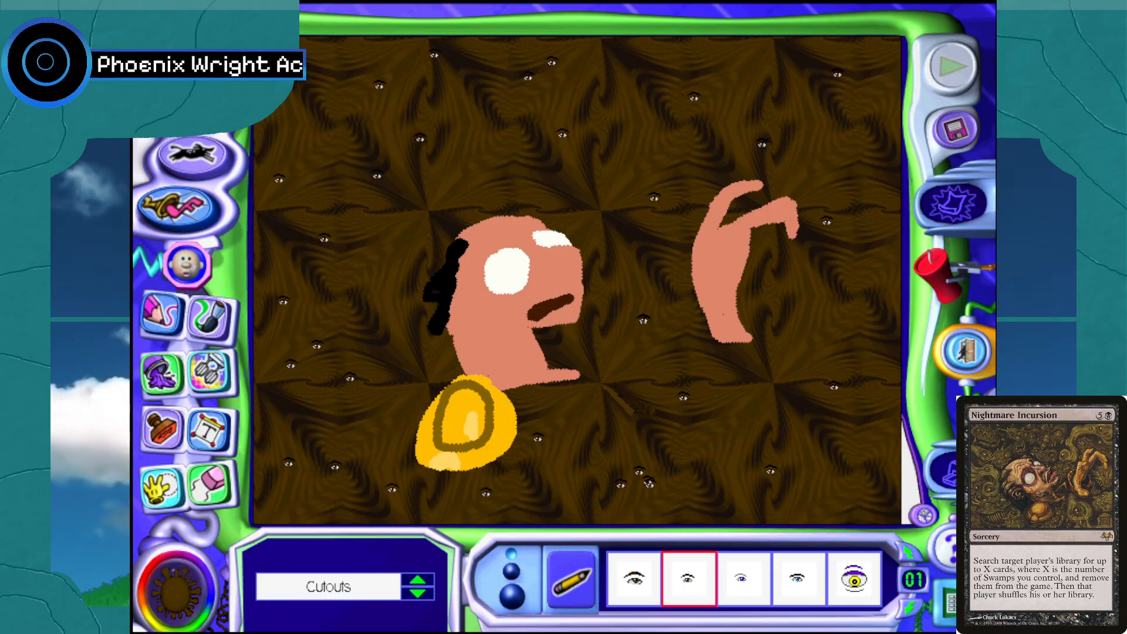
Scatter eye stamps over the background below, beyond and above the hand
{"action": "left_click", "coordinate": [737, 466]}
{"action": "left_click", "coordinate": [846, 442]}
{"action": "left_click", "coordinate": [771, 326]}
{"action": "left_click", "coordinate": [841, 292]}
{"action": "left_click", "coordinate": [859, 321]}
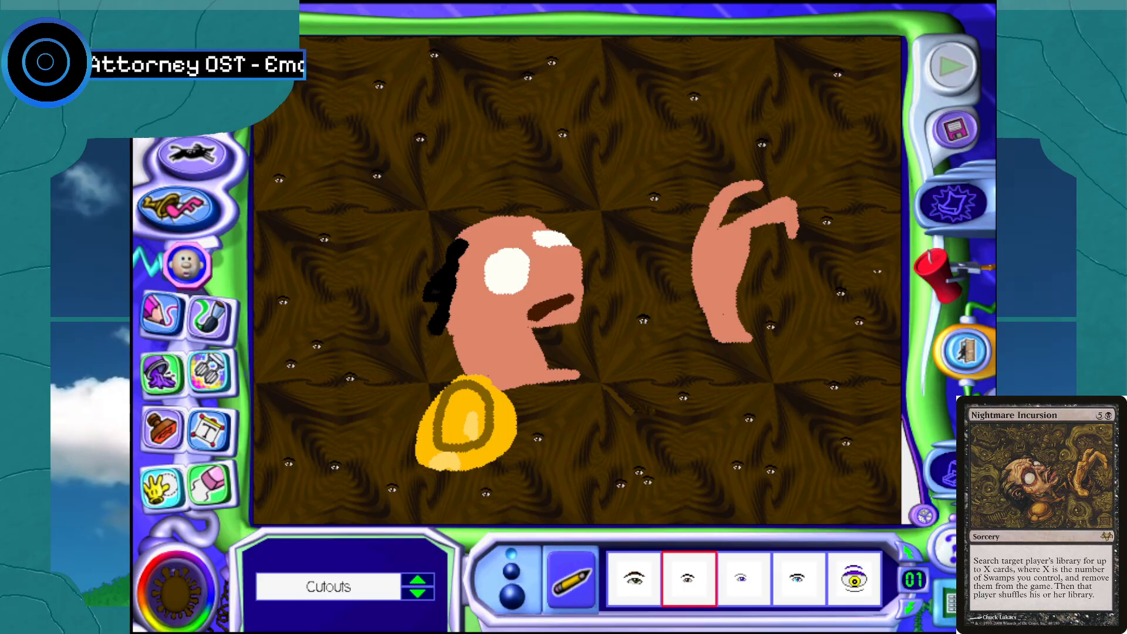
{"action": "left_click", "coordinate": [884, 203]}
{"action": "left_click", "coordinate": [840, 129]}
{"action": "left_click", "coordinate": [788, 170]}
{"action": "left_click", "coordinate": [865, 143]}
{"action": "left_click", "coordinate": [793, 86]}
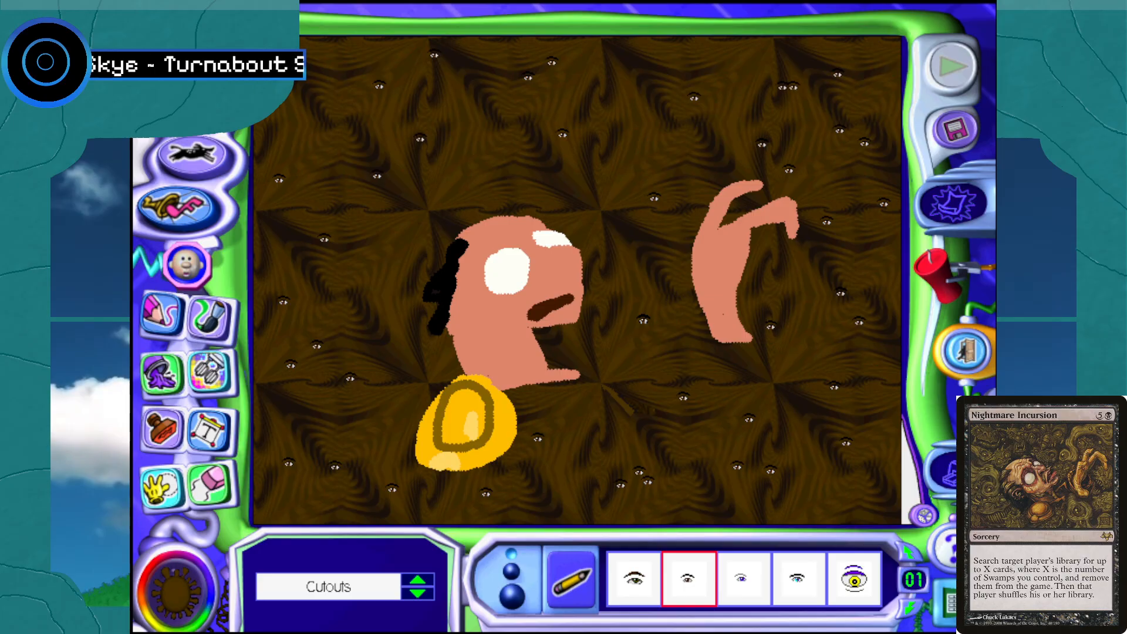
Fill the gaps in the upper background between the head and the hand with more eye stamps
{"action": "left_click", "coordinate": [728, 89]}
{"action": "left_click", "coordinate": [619, 130]}
{"action": "left_click", "coordinate": [602, 116]}
{"action": "left_click", "coordinate": [531, 108]}
{"action": "left_click", "coordinate": [442, 137]}
{"action": "left_click", "coordinate": [489, 173]}
{"action": "left_click", "coordinate": [626, 174]}
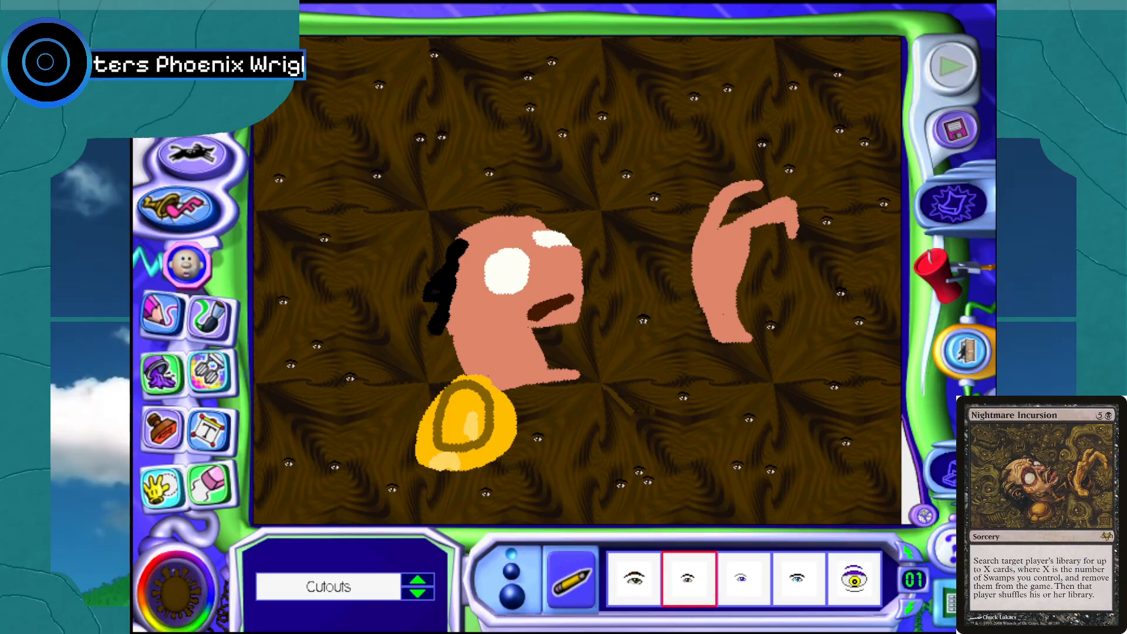
{"action": "left_click", "coordinate": [699, 206]}
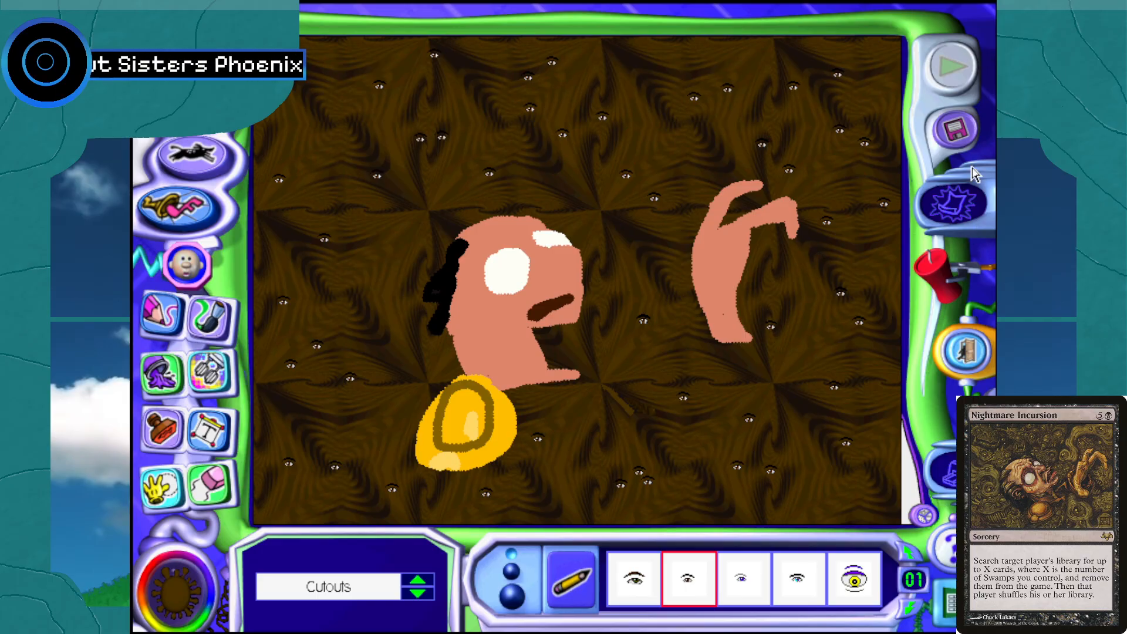
Save the finished picture as KidPix1 in the Kid Pix Files (*.kpx) format
{"action": "left_click", "coordinate": [955, 131]}
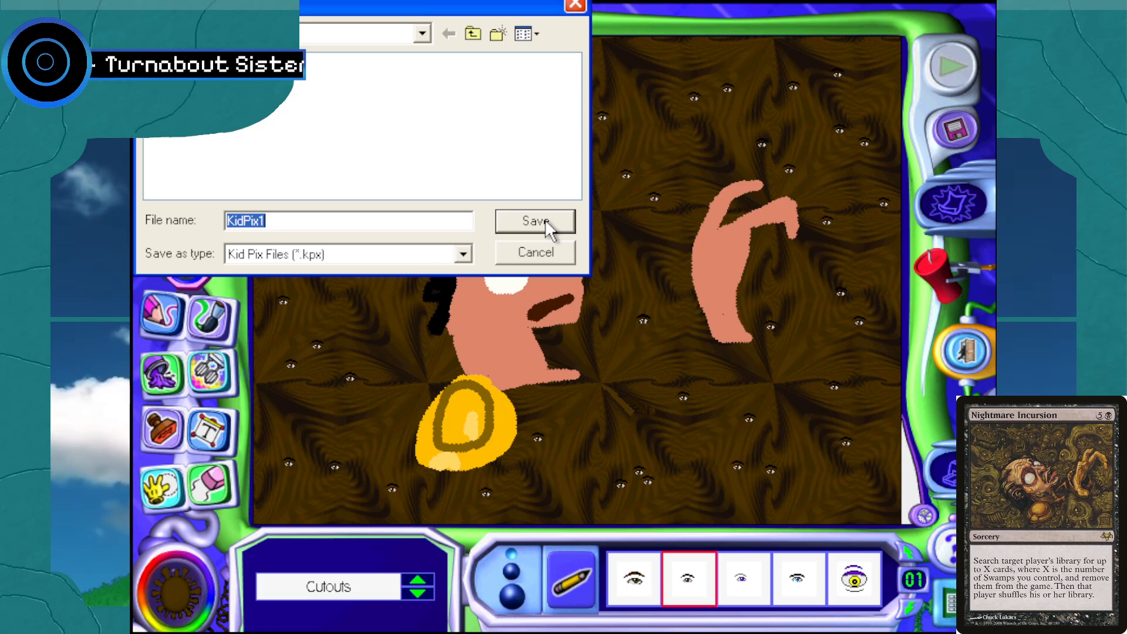
{"action": "left_click", "coordinate": [463, 254]}
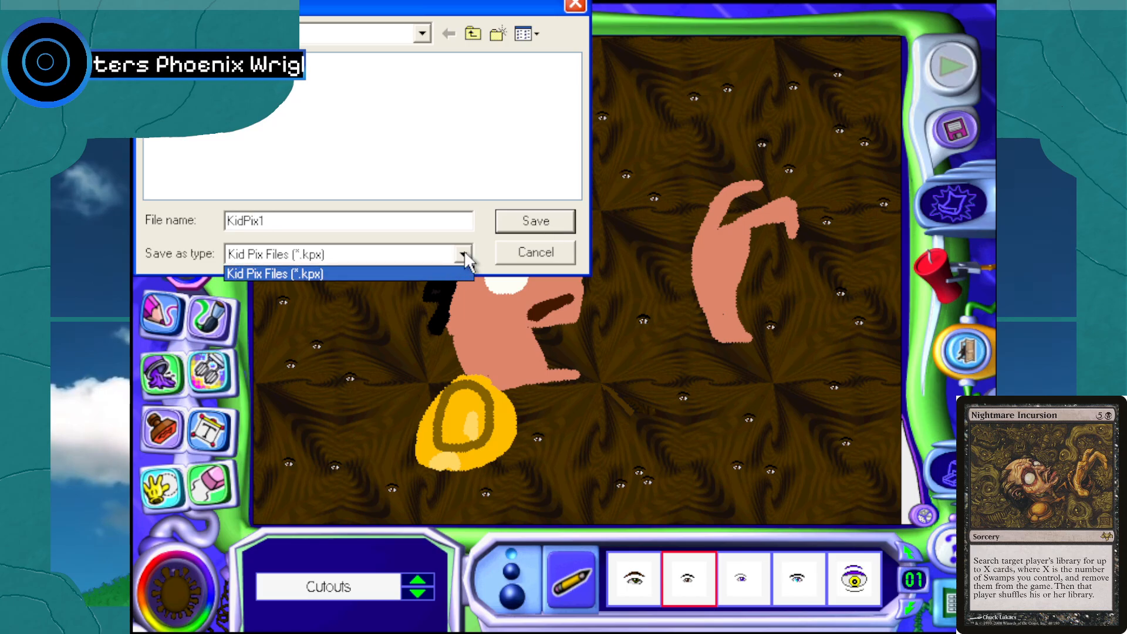
{"action": "left_click", "coordinate": [527, 223]}
{"action": "left_click", "coordinate": [527, 223]}
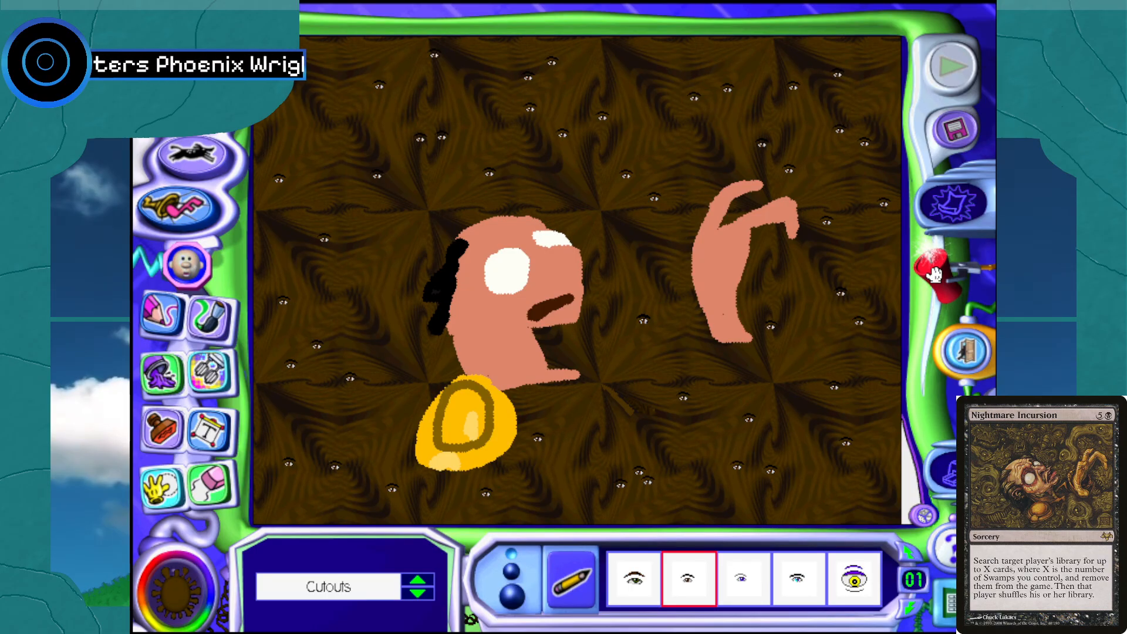
Clear the canvas and switch to the Scryfall card page to get another random card as reference
{"action": "left_click", "coordinate": [913, 281]}
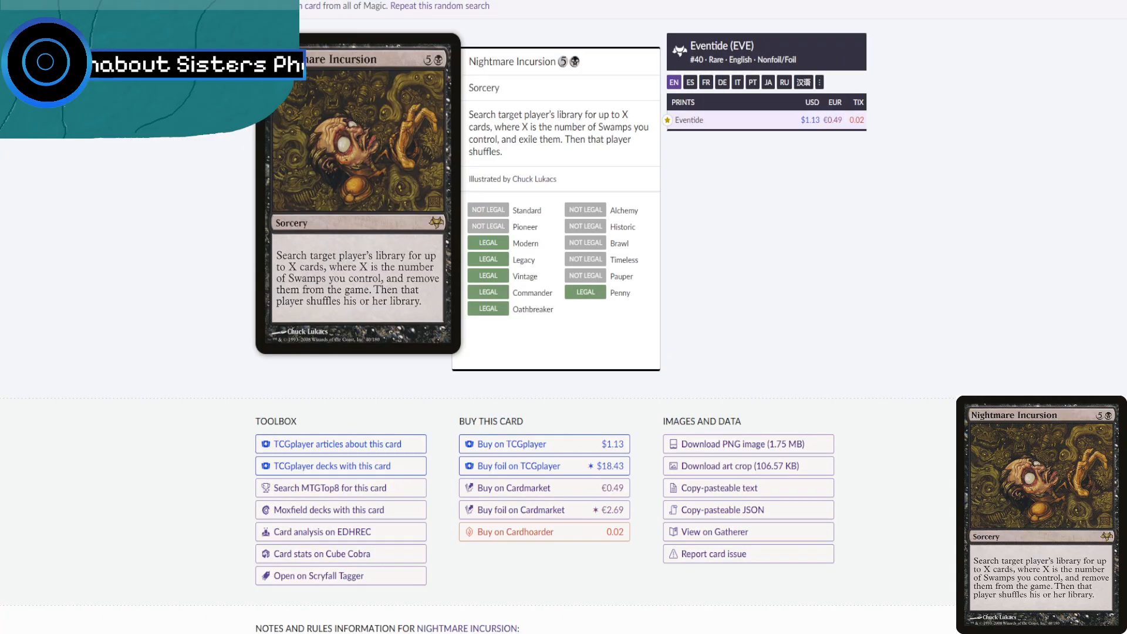
{"action": "left_click", "coordinate": [821, 0]}
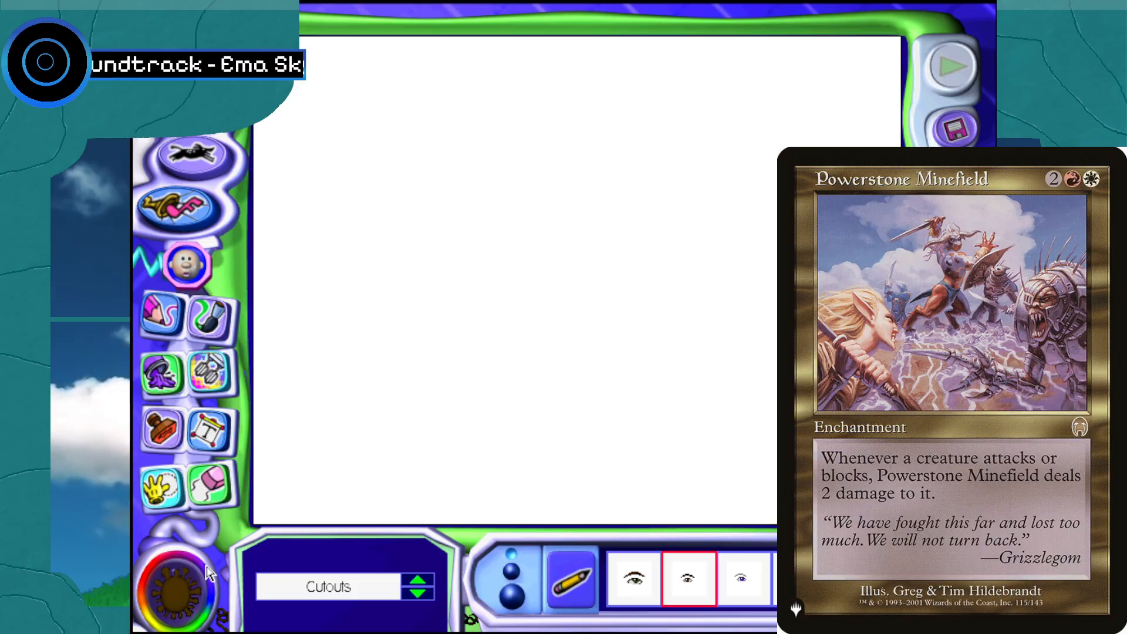
Try to choose a blue from the pencil's colour palette and switch to the paint bucket
{"action": "left_click", "coordinate": [185, 318]}
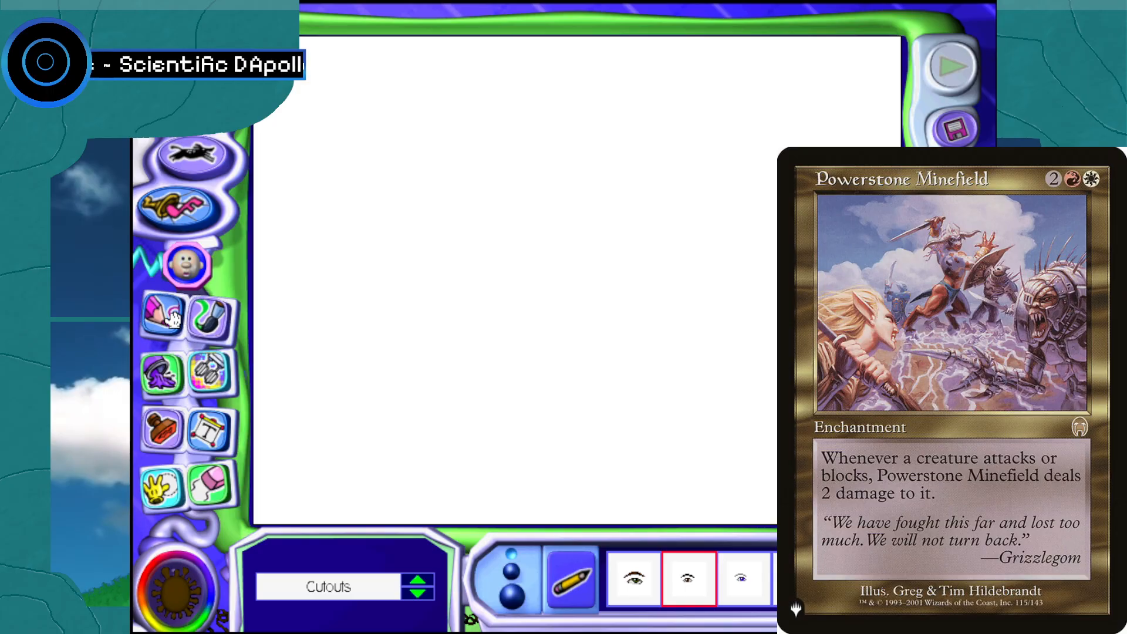
{"action": "left_click", "coordinate": [174, 587]}
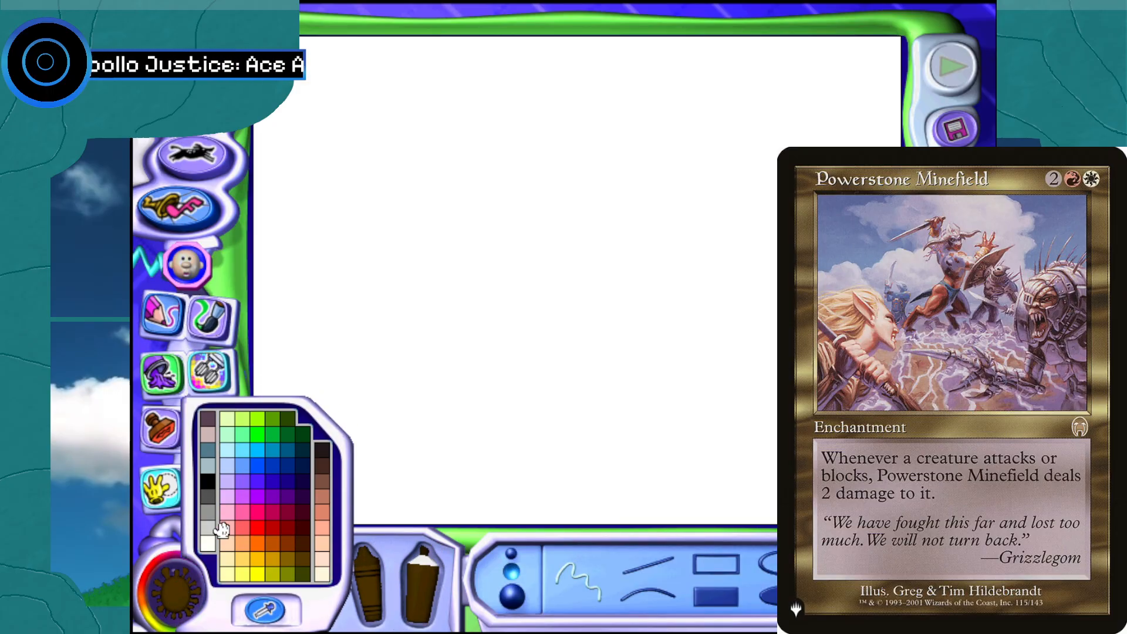
{"action": "left_click", "coordinate": [247, 469]}
{"action": "left_click", "coordinate": [149, 375]}
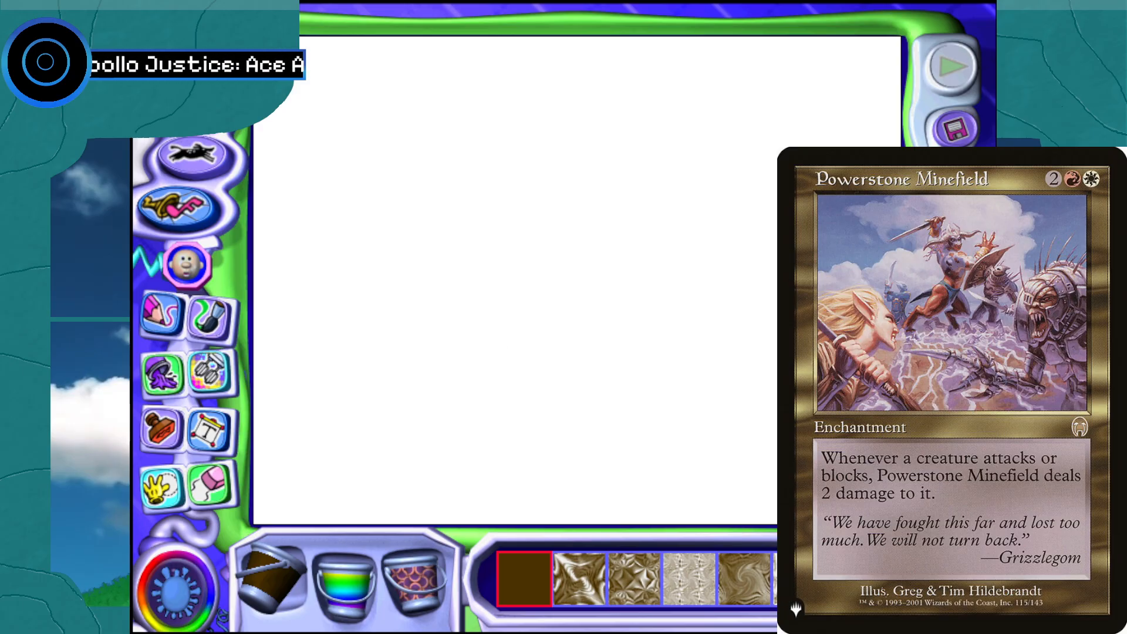
{"action": "left_click", "coordinate": [951, 587]}
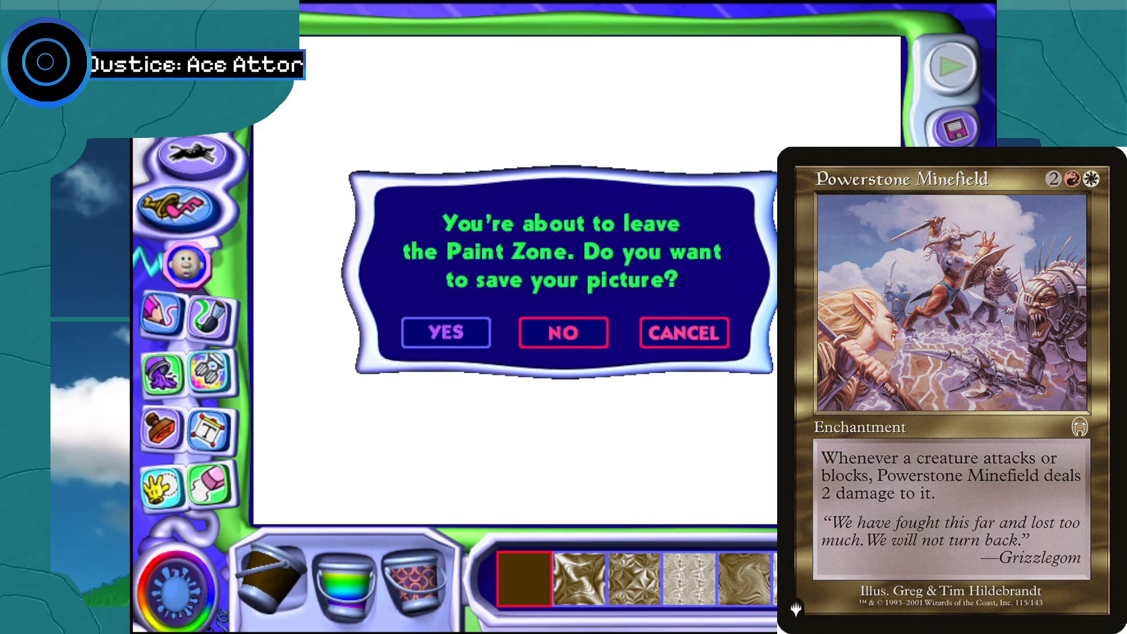
{"action": "left_click", "coordinate": [595, 338]}
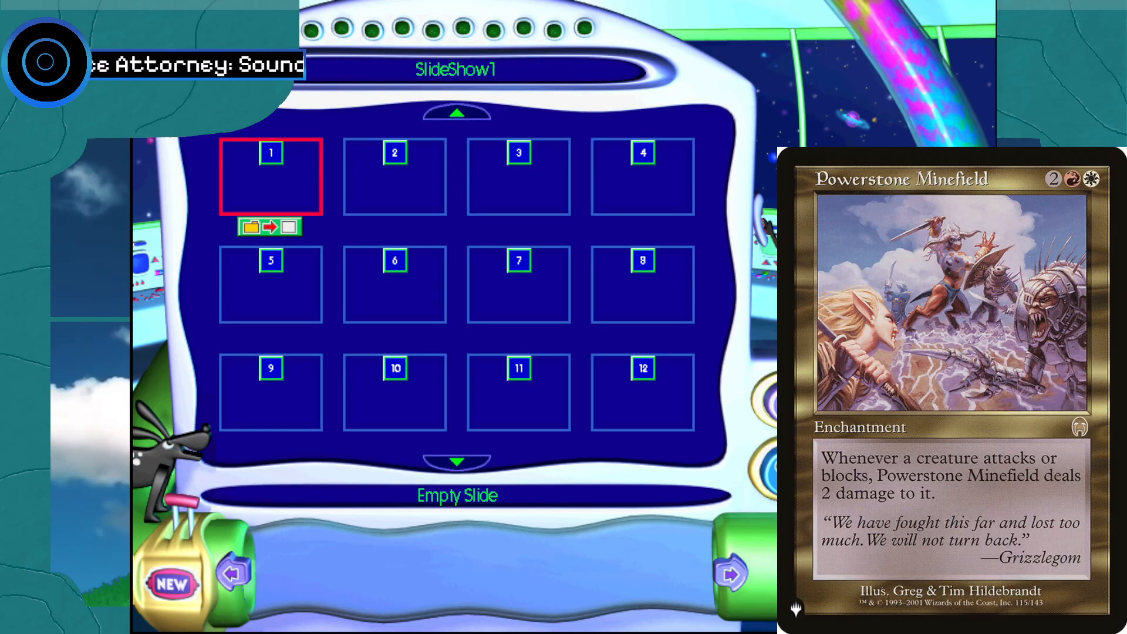
{"action": "left_click", "coordinate": [789, 561]}
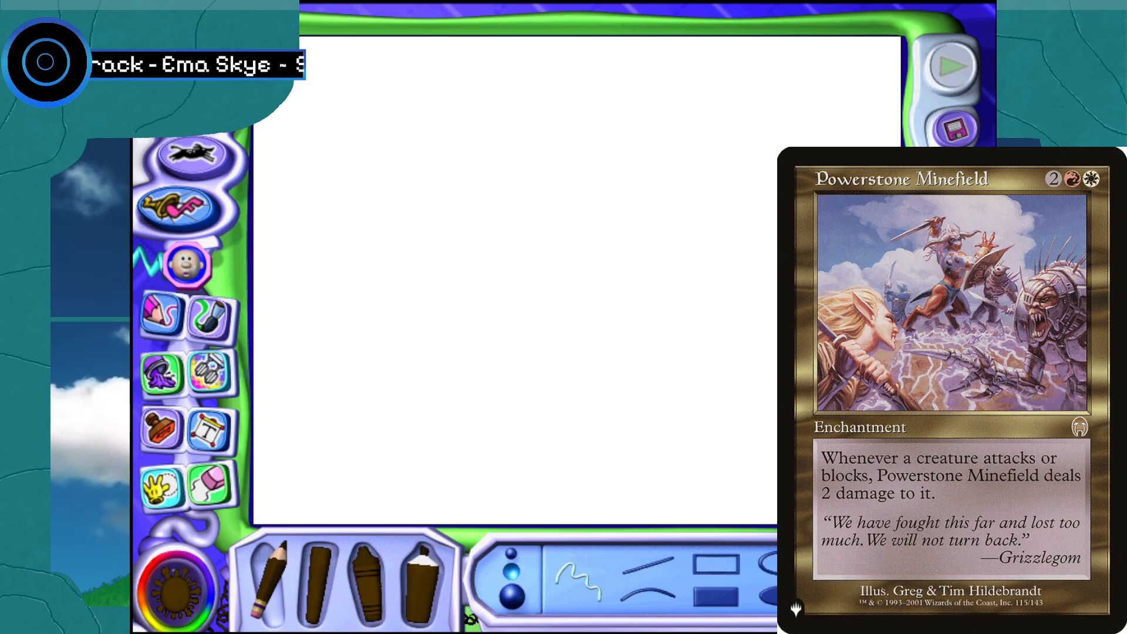
Browse the paint bucket's single-colour textures and patterns for a suitable background fill
{"action": "left_click", "coordinate": [162, 381]}
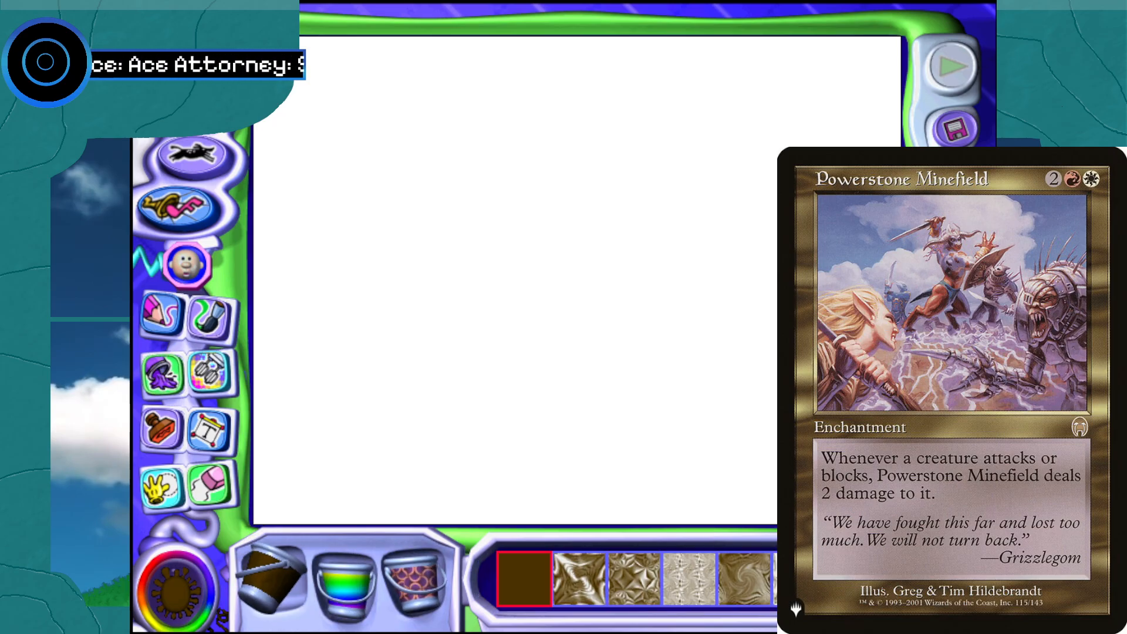
{"action": "left_click", "coordinate": [881, 579]}
{"action": "left_click", "coordinate": [881, 579]}
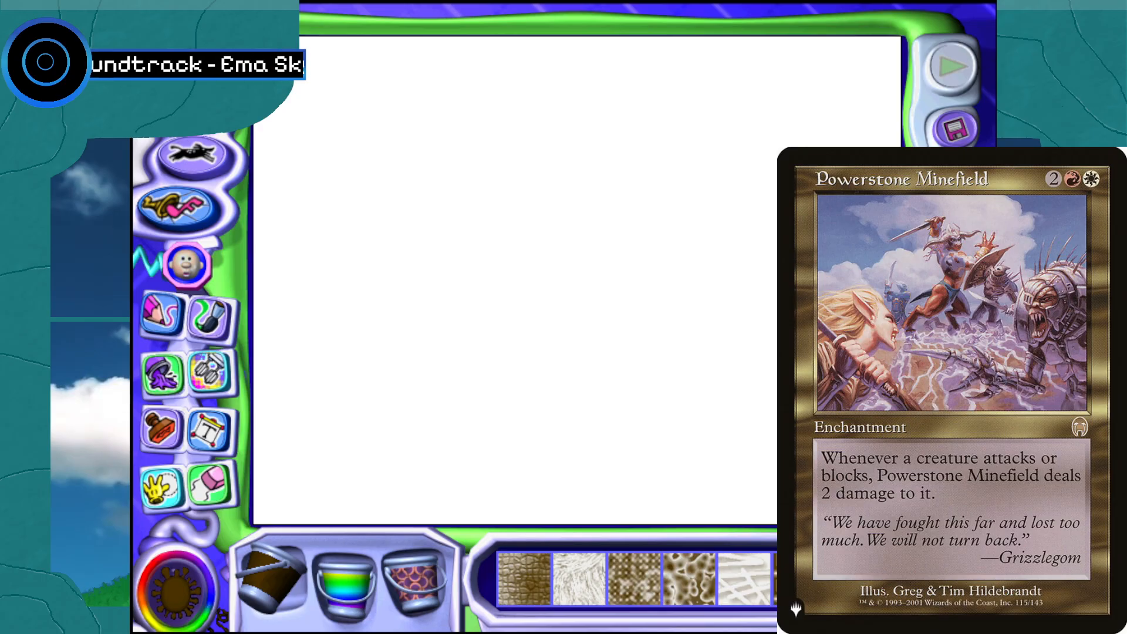
{"action": "left_click", "coordinate": [881, 579]}
{"action": "left_click", "coordinate": [880, 580]}
{"action": "left_click", "coordinate": [881, 580]}
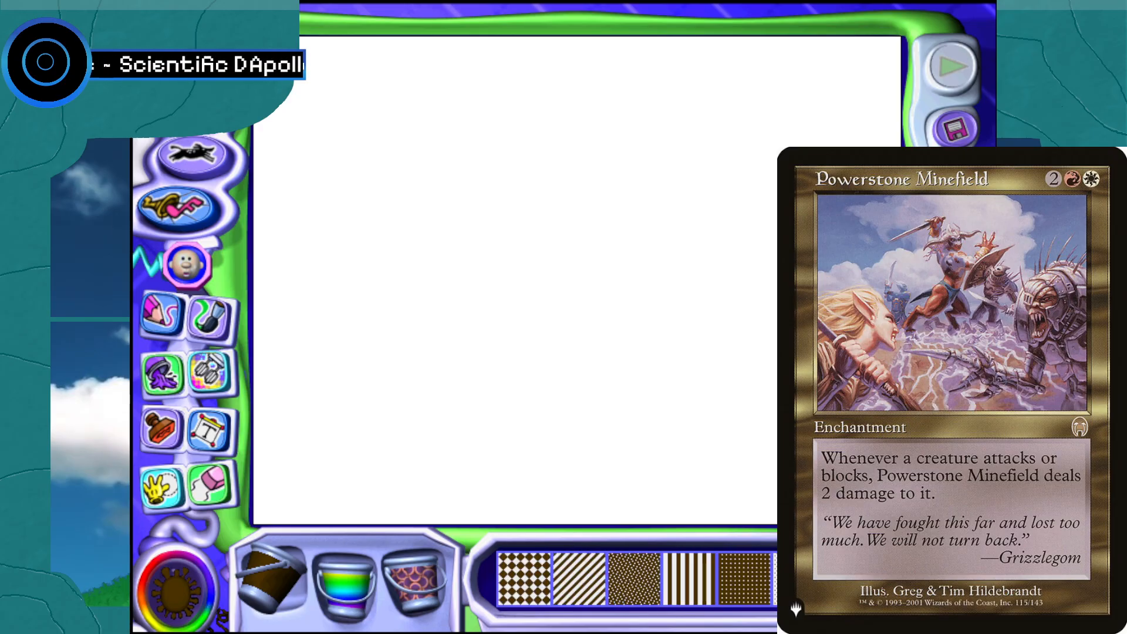
{"action": "left_click", "coordinate": [881, 580]}
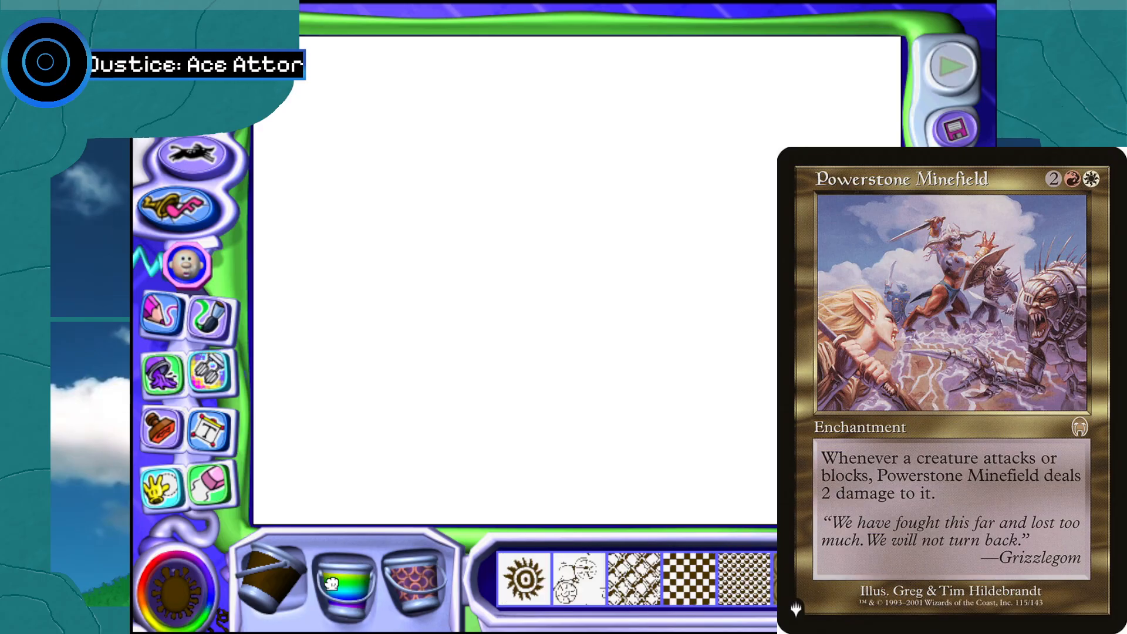
Fill the blank canvas with the multicoloured bucket pattern of white clouds on a blue sky
{"action": "left_click", "coordinate": [357, 581]}
{"action": "left_click", "coordinate": [414, 578]}
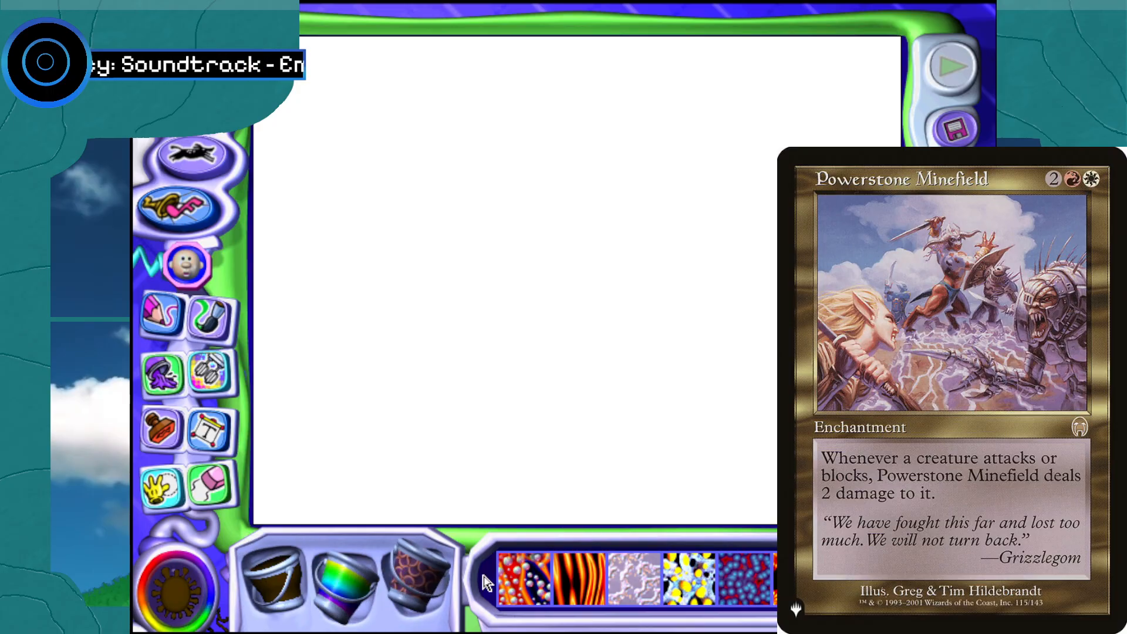
{"action": "left_click", "coordinate": [881, 579]}
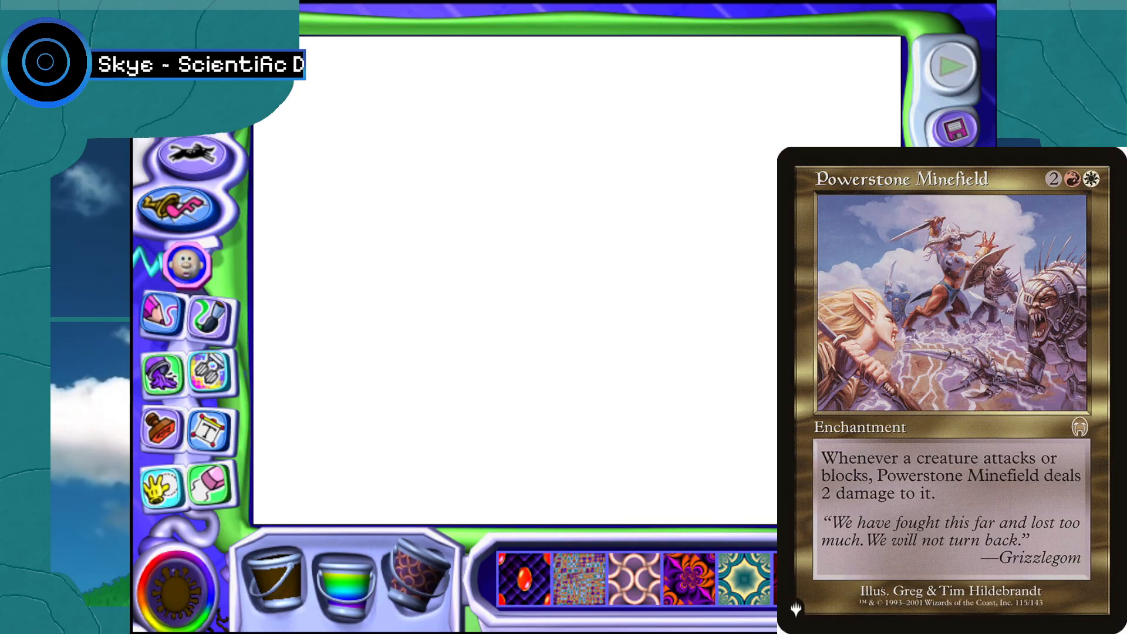
{"action": "left_click", "coordinate": [881, 580]}
{"action": "left_click", "coordinate": [881, 580]}
{"action": "left_click", "coordinate": [530, 572]}
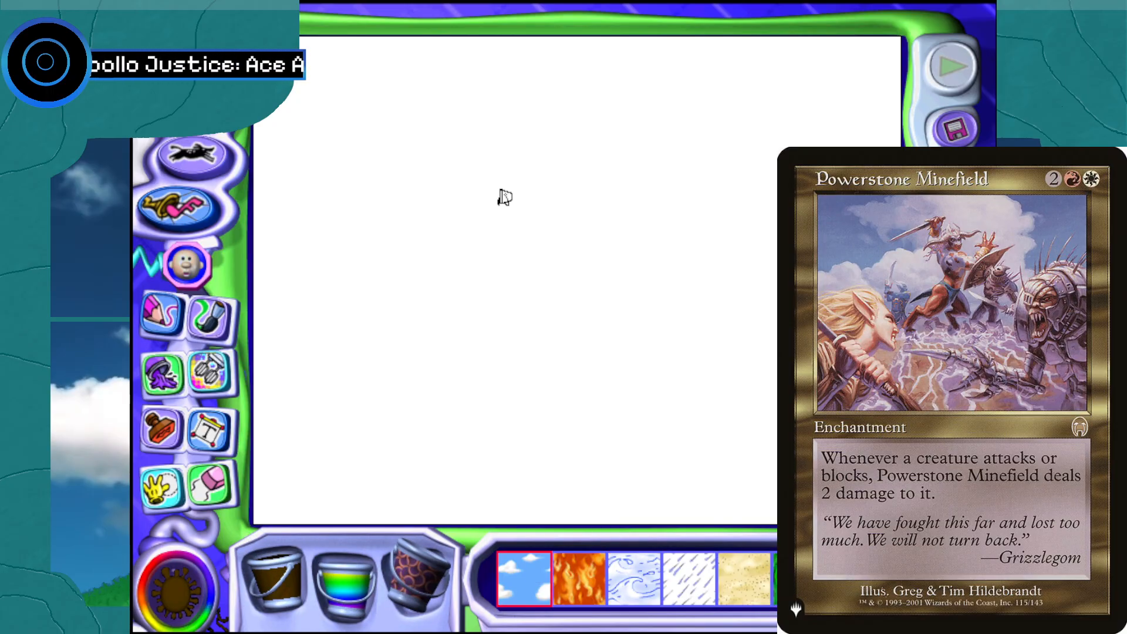
{"action": "left_click", "coordinate": [503, 198]}
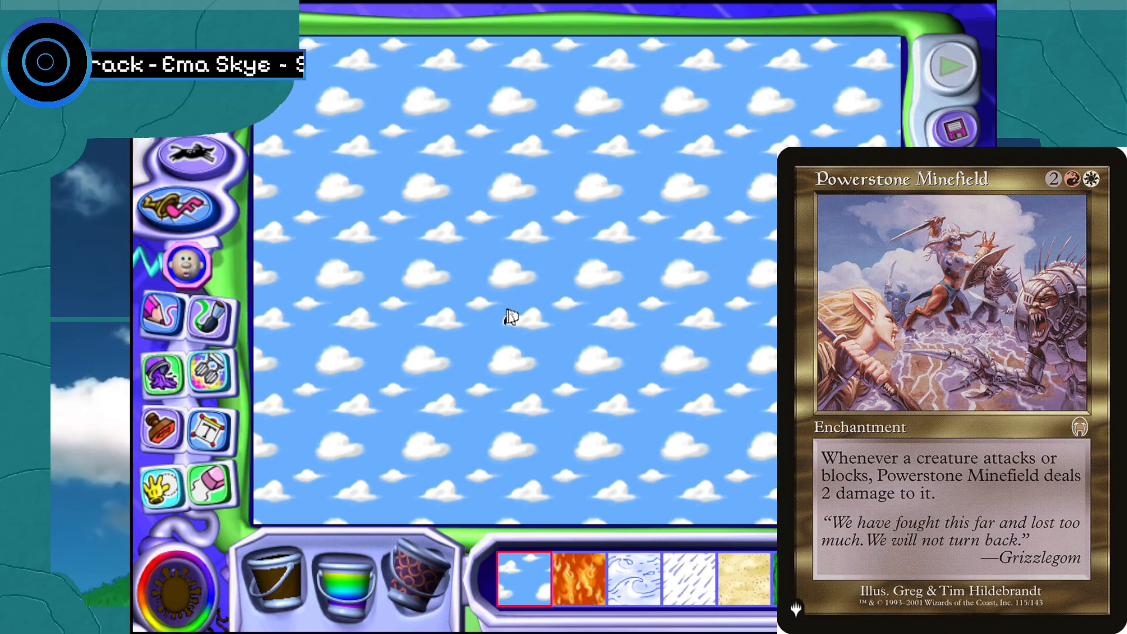
Draw a wavy brown pencil horizon across the lower part of the sky, with a short thick stroke at its starting end
{"action": "left_click", "coordinate": [165, 323]}
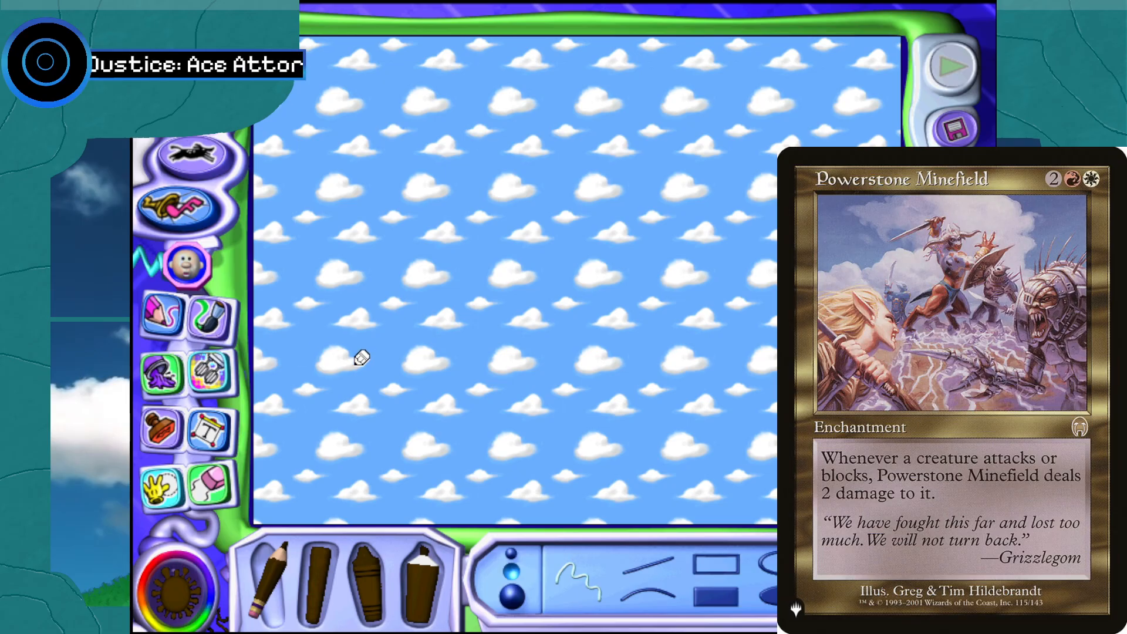
{"action": "mouse_move", "coordinate": [253, 386]}
{"action": "left_mouse_down"}
{"action": "mouse_move", "coordinate": [429, 343]}
{"action": "mouse_move", "coordinate": [778, 381]}
{"action": "left_mouse_up"}
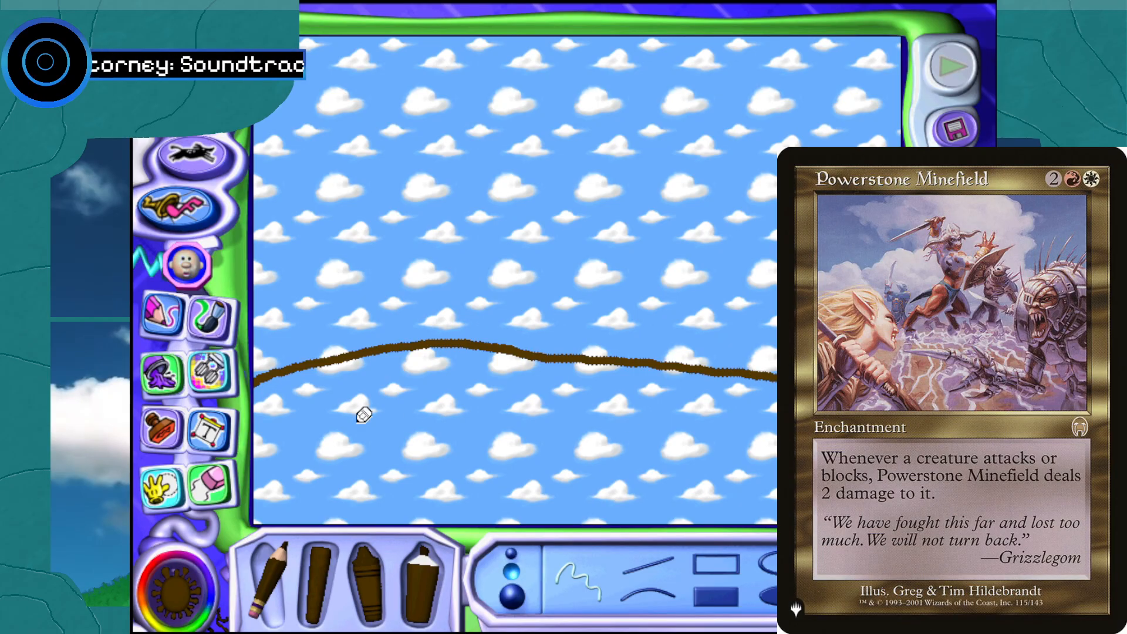
{"action": "left_click", "coordinate": [160, 375]}
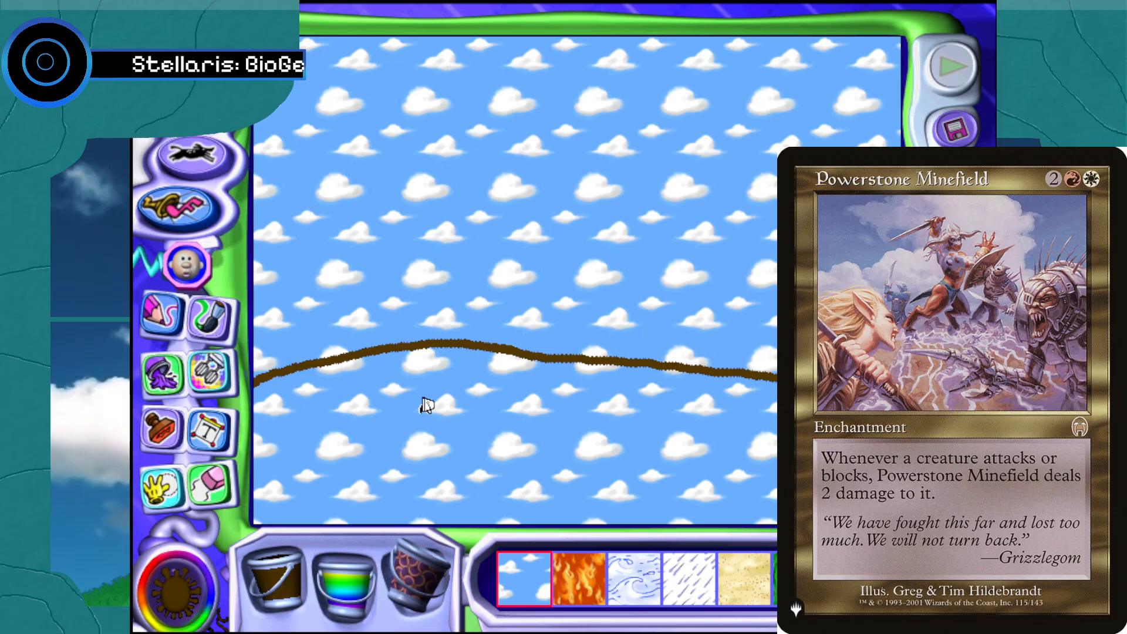
{"action": "left_click", "coordinate": [151, 327]}
{"action": "mouse_move", "coordinate": [291, 376]}
{"action": "left_mouse_down"}
{"action": "mouse_move", "coordinate": [264, 385]}
{"action": "mouse_move", "coordinate": [282, 427]}
{"action": "left_mouse_up"}
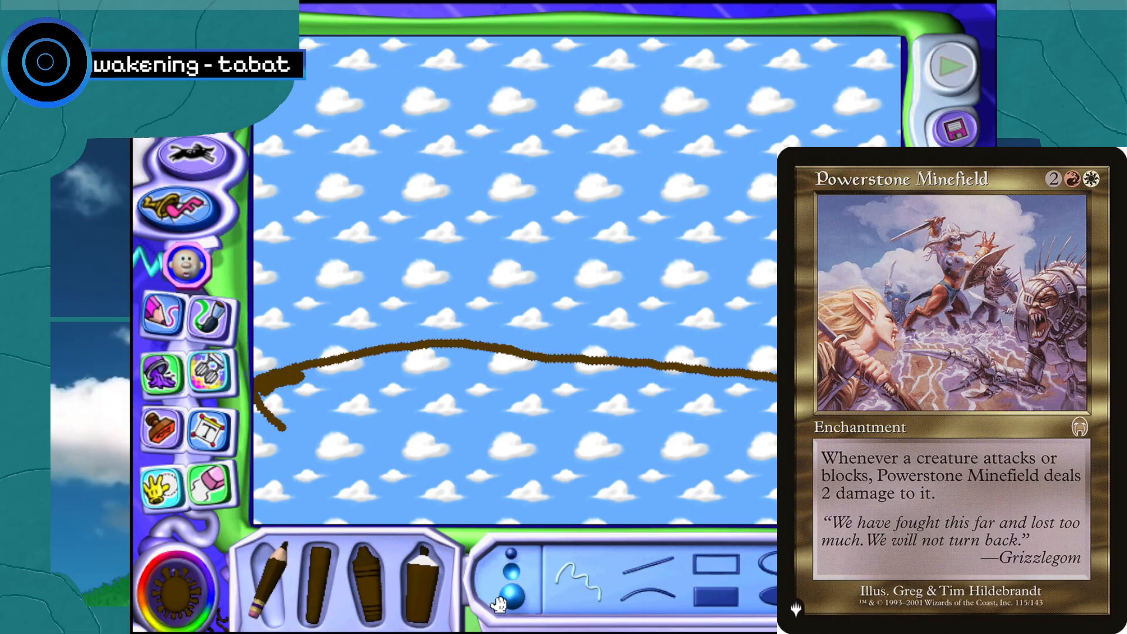
Paint the whole area below the horizon solid brown with the largest pencil size, covering every gap up to the horizon line
{"action": "left_click", "coordinate": [512, 596]}
{"action": "mouse_move", "coordinate": [526, 446]}
{"action": "left_mouse_down"}
{"action": "mouse_move", "coordinate": [605, 461]}
{"action": "mouse_move", "coordinate": [636, 505]}
{"action": "mouse_move", "coordinate": [616, 520]}
{"action": "mouse_move", "coordinate": [276, 519]}
{"action": "mouse_move", "coordinate": [261, 459]}
{"action": "mouse_move", "coordinate": [426, 496]}
{"action": "mouse_move", "coordinate": [493, 479]}
{"action": "mouse_move", "coordinate": [763, 499]}
{"action": "mouse_move", "coordinate": [675, 520]}
{"action": "left_mouse_up"}
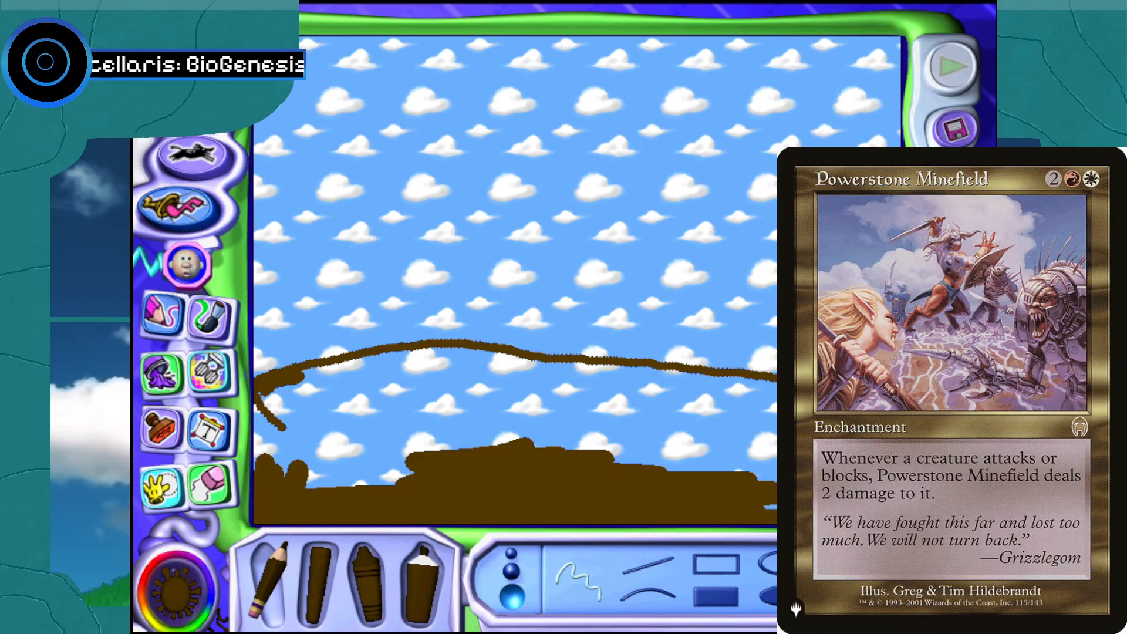
{"action": "left_click_drag", "start_coordinate": [787, 457], "coordinate": [777, 494]}
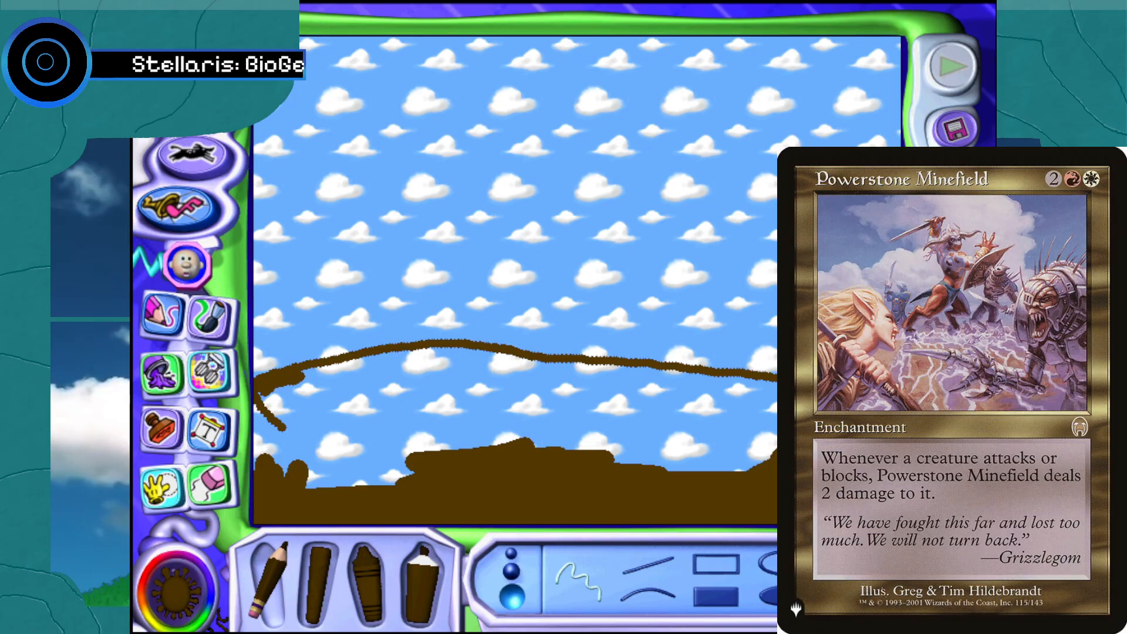
{"action": "mouse_move", "coordinate": [775, 458]}
{"action": "left_mouse_down"}
{"action": "mouse_move", "coordinate": [734, 447]}
{"action": "mouse_move", "coordinate": [435, 438]}
{"action": "mouse_move", "coordinate": [379, 476]}
{"action": "mouse_move", "coordinate": [328, 481]}
{"action": "mouse_move", "coordinate": [312, 440]}
{"action": "mouse_move", "coordinate": [288, 434]}
{"action": "mouse_move", "coordinate": [271, 452]}
{"action": "mouse_move", "coordinate": [262, 432]}
{"action": "mouse_move", "coordinate": [317, 394]}
{"action": "mouse_move", "coordinate": [320, 376]}
{"action": "mouse_move", "coordinate": [352, 414]}
{"action": "mouse_move", "coordinate": [446, 434]}
{"action": "left_mouse_up"}
{"action": "mouse_move", "coordinate": [378, 421]}
{"action": "left_mouse_down"}
{"action": "mouse_move", "coordinate": [296, 431]}
{"action": "mouse_move", "coordinate": [430, 426]}
{"action": "mouse_move", "coordinate": [345, 406]}
{"action": "left_mouse_up"}
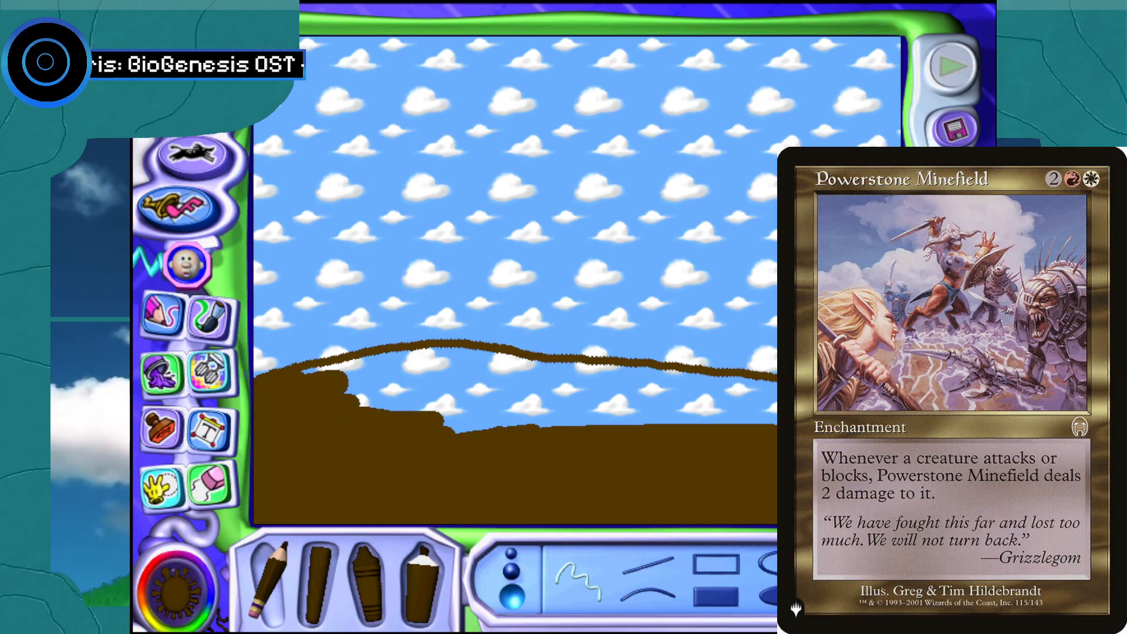
{"action": "mouse_move", "coordinate": [354, 407]}
{"action": "left_mouse_down"}
{"action": "mouse_move", "coordinate": [598, 437]}
{"action": "mouse_move", "coordinate": [502, 416]}
{"action": "mouse_move", "coordinate": [770, 426]}
{"action": "mouse_move", "coordinate": [732, 392]}
{"action": "mouse_move", "coordinate": [773, 409]}
{"action": "mouse_move", "coordinate": [722, 380]}
{"action": "mouse_move", "coordinate": [446, 396]}
{"action": "mouse_move", "coordinate": [452, 380]}
{"action": "mouse_move", "coordinate": [308, 373]}
{"action": "mouse_move", "coordinate": [459, 364]}
{"action": "mouse_move", "coordinate": [535, 379]}
{"action": "mouse_move", "coordinate": [446, 350]}
{"action": "left_mouse_up"}
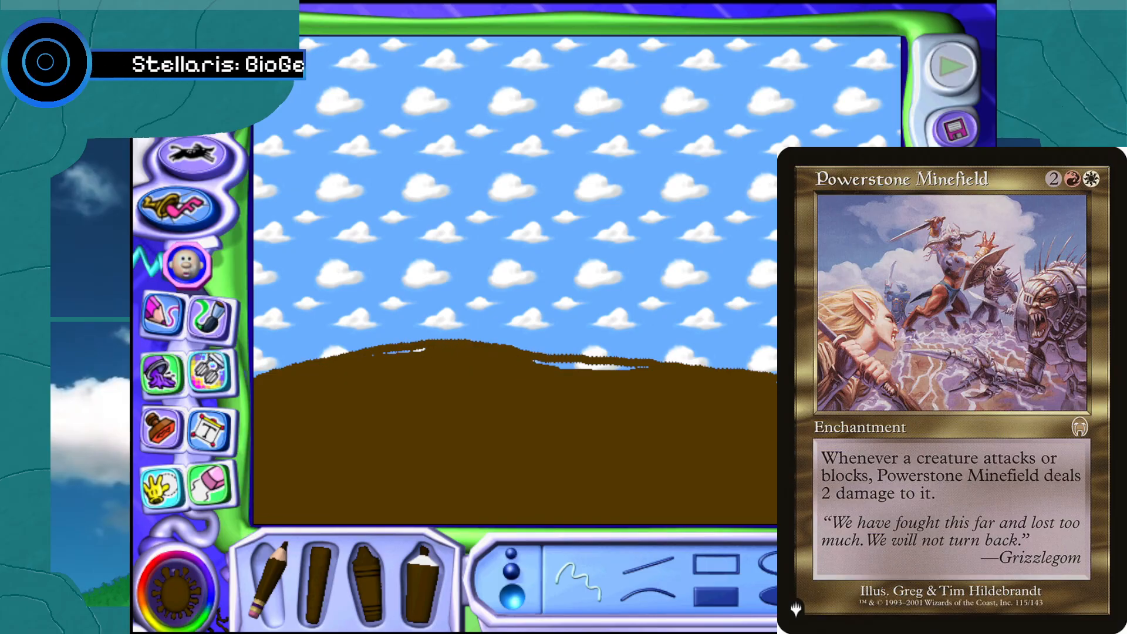
{"action": "left_click_drag", "start_coordinate": [536, 370], "coordinate": [624, 375]}
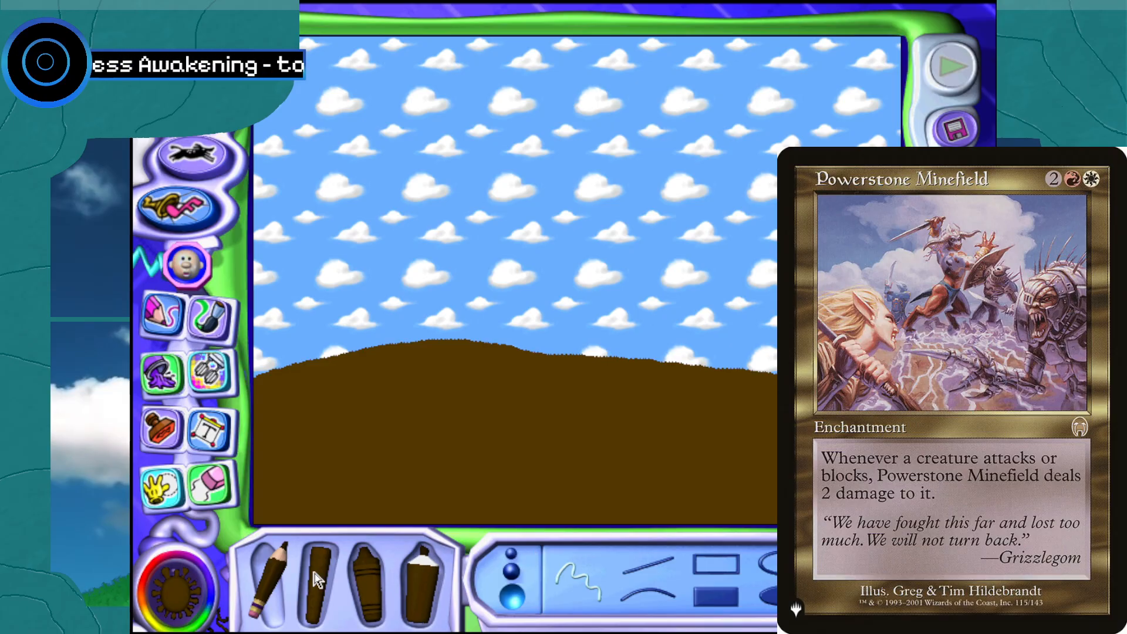
Fill the brown ground with the paint bucket's sand pattern and look through the further patterns
{"action": "left_click", "coordinate": [161, 375]}
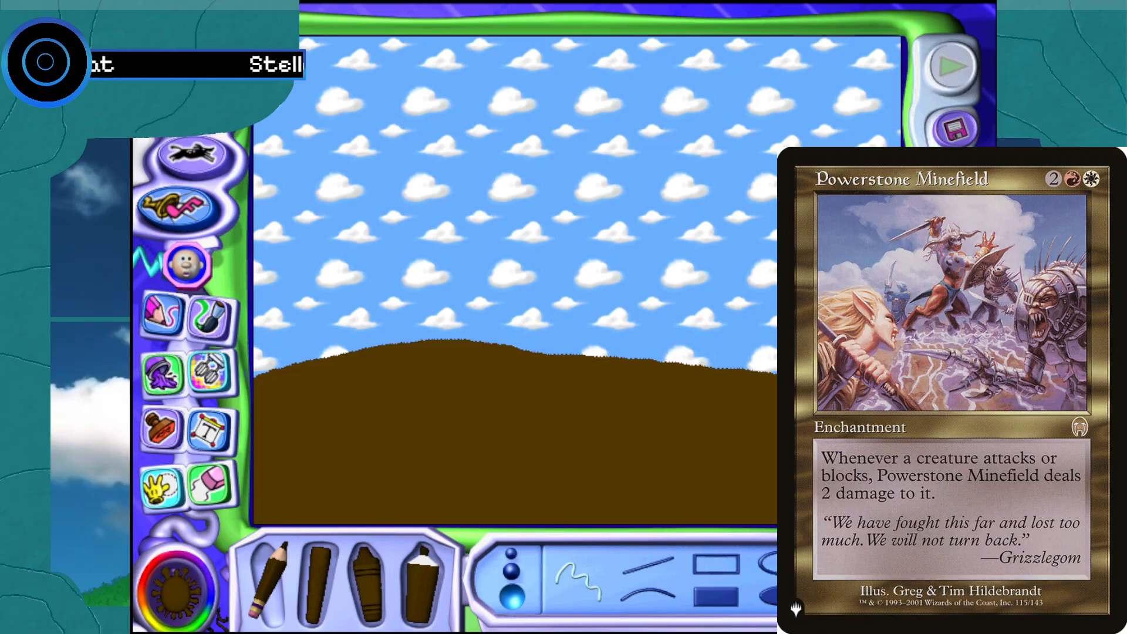
{"action": "left_click", "coordinate": [241, 592]}
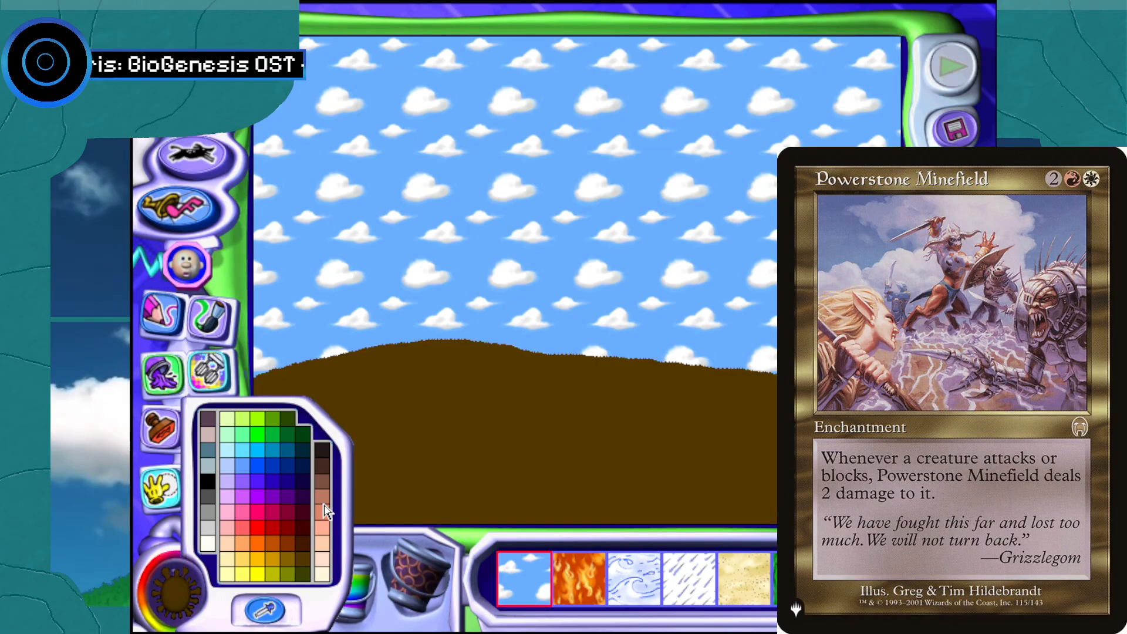
{"action": "left_click", "coordinate": [322, 548]}
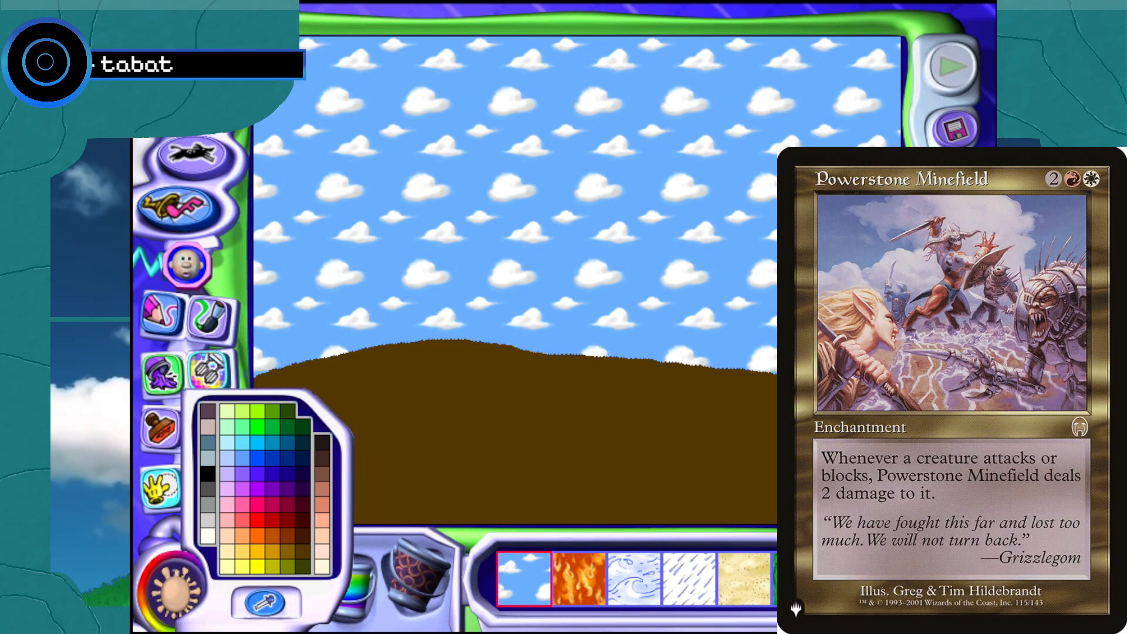
{"action": "left_click", "coordinate": [763, 587]}
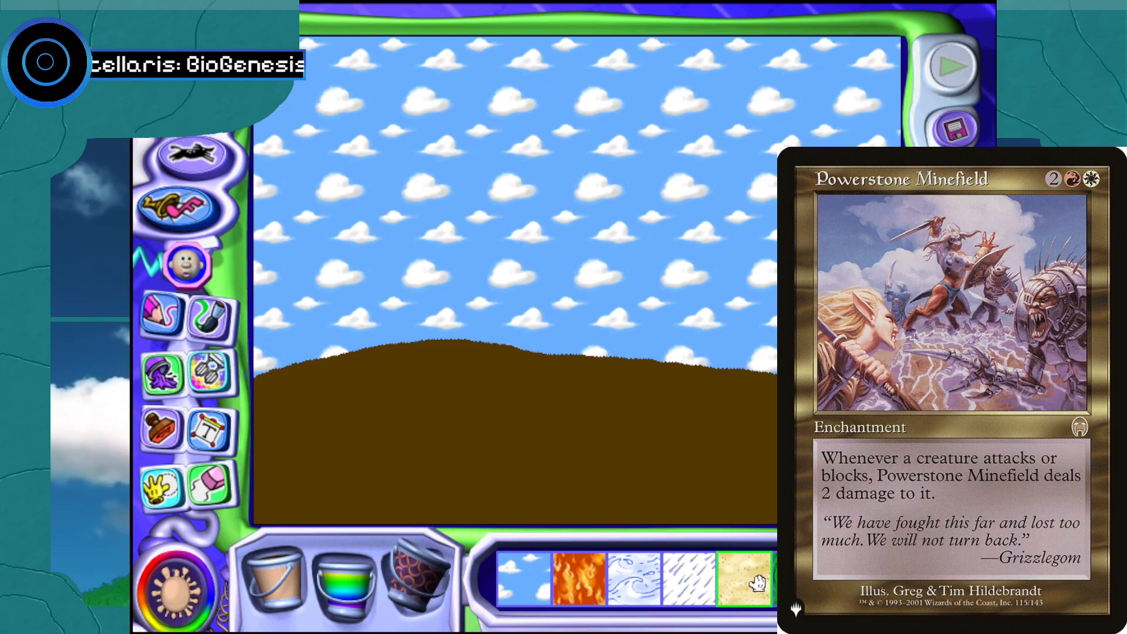
{"action": "left_click", "coordinate": [695, 442]}
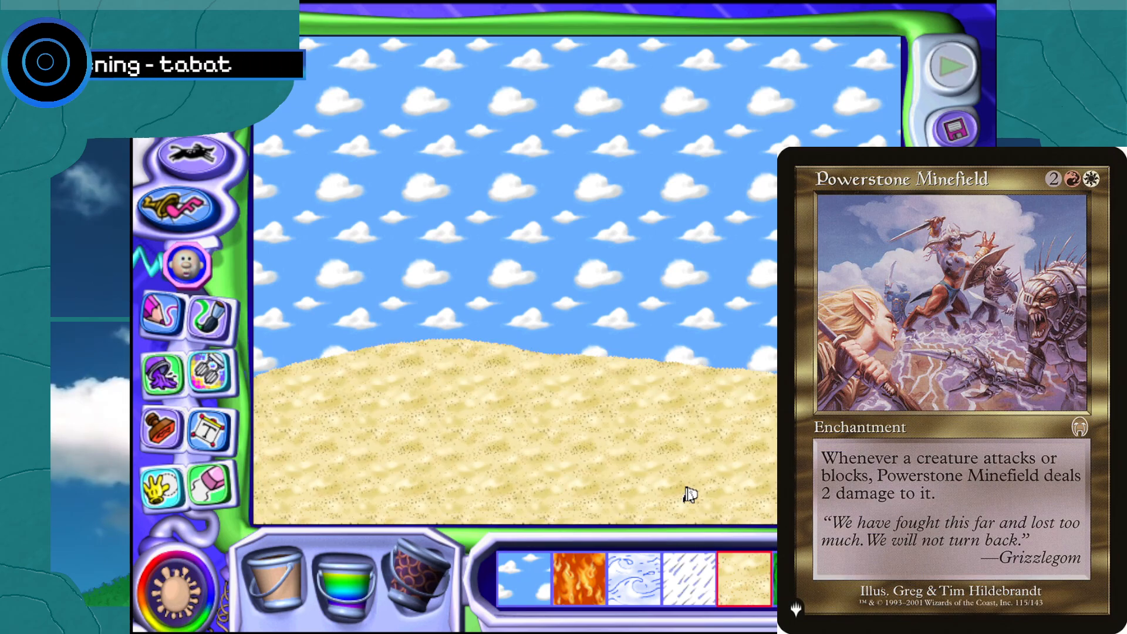
{"action": "left_click", "coordinate": [893, 580]}
{"action": "left_click", "coordinate": [894, 580]}
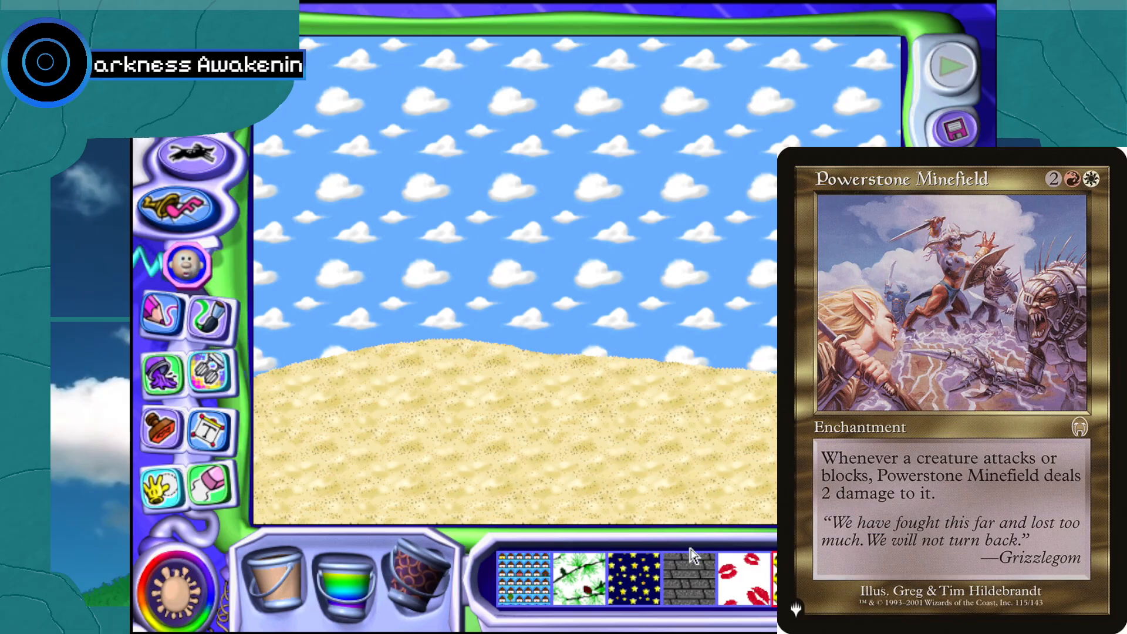
Draw jagged, branching white lightning streaks across the sandy ground with the medium pencil size
{"action": "left_click", "coordinate": [334, 567]}
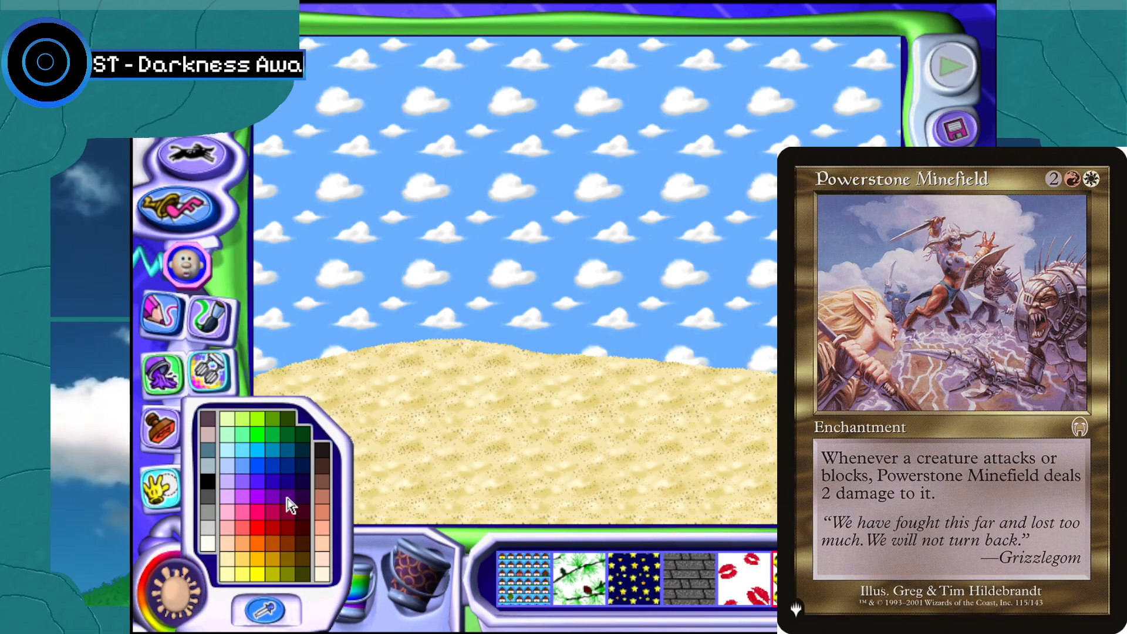
{"action": "left_click", "coordinate": [208, 552]}
{"action": "left_click", "coordinate": [162, 317]}
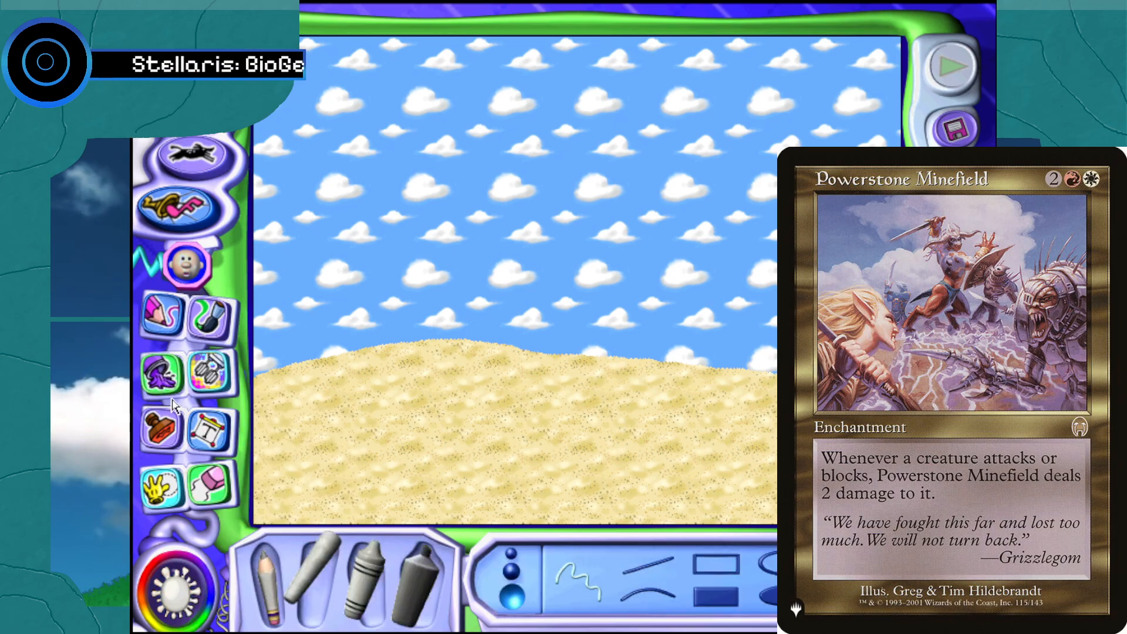
{"action": "left_click", "coordinate": [508, 573]}
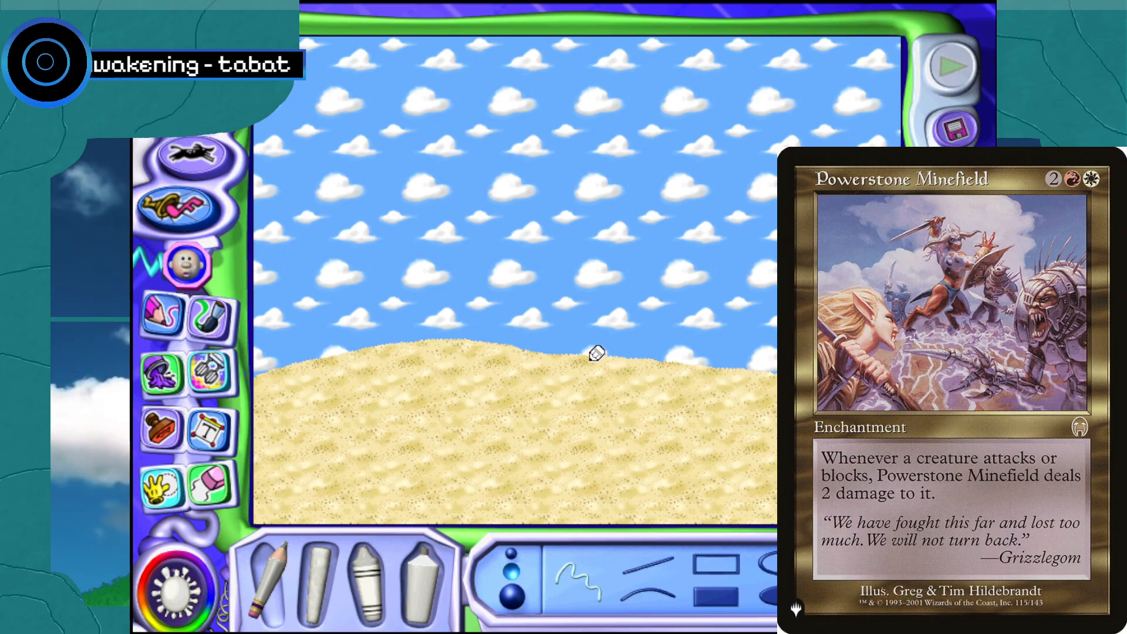
{"action": "mouse_move", "coordinate": [595, 354]}
{"action": "left_mouse_down"}
{"action": "mouse_move", "coordinate": [582, 398]}
{"action": "mouse_move", "coordinate": [533, 455]}
{"action": "mouse_move", "coordinate": [475, 484]}
{"action": "left_mouse_up"}
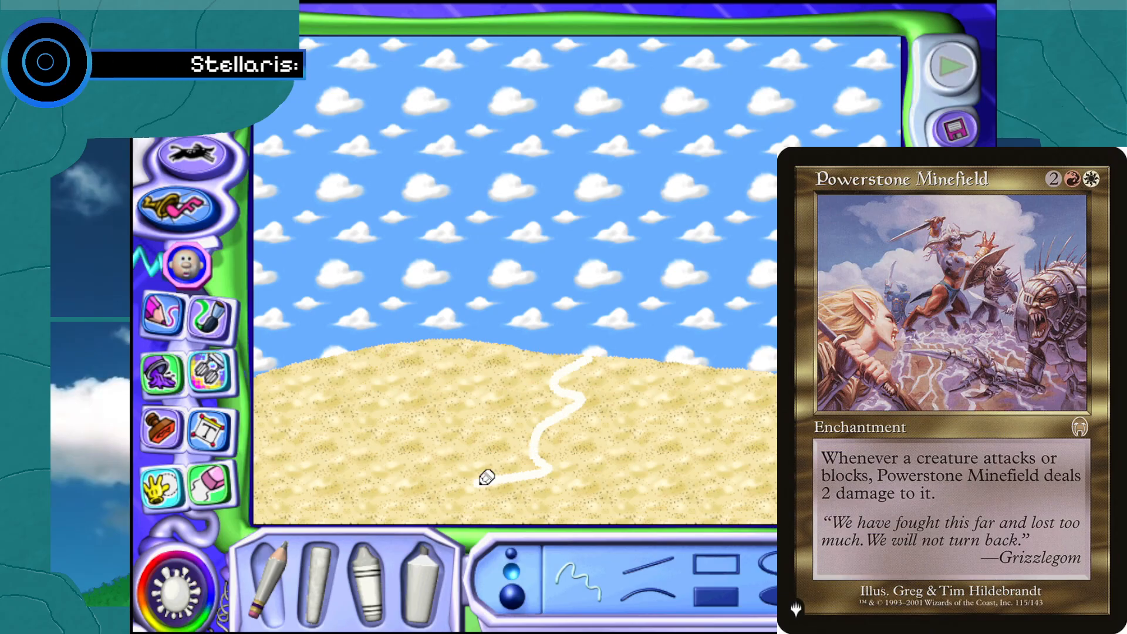
{"action": "mouse_move", "coordinate": [681, 364]}
{"action": "left_mouse_down"}
{"action": "mouse_move", "coordinate": [713, 478]}
{"action": "mouse_move", "coordinate": [593, 517]}
{"action": "left_mouse_up"}
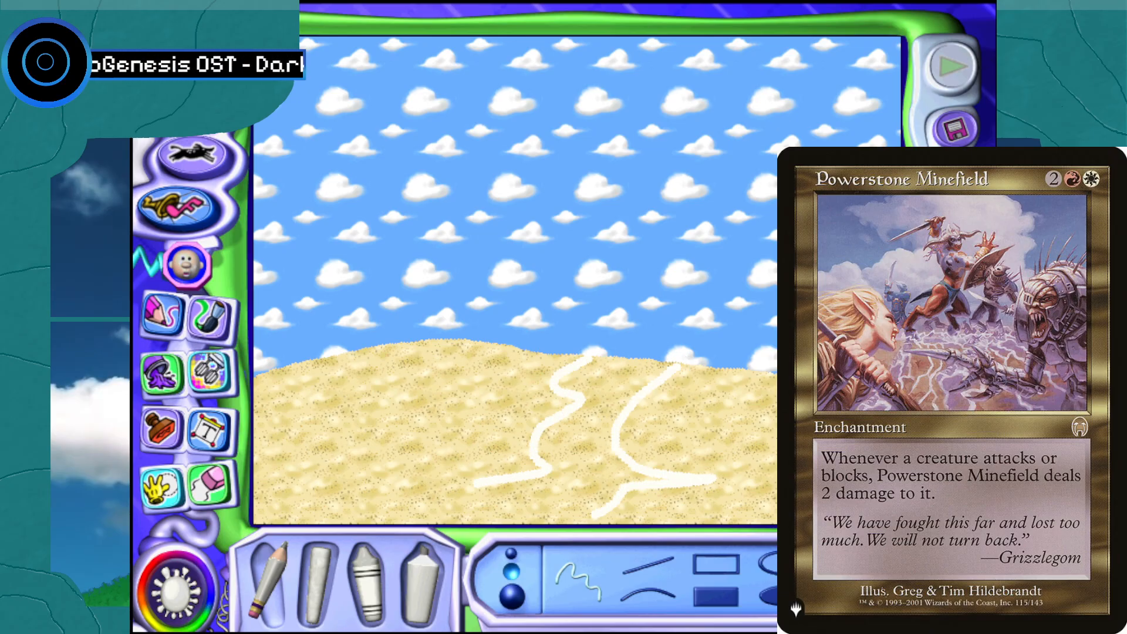
{"action": "mouse_move", "coordinate": [405, 348]}
{"action": "left_mouse_down"}
{"action": "mouse_move", "coordinate": [380, 467]}
{"action": "mouse_move", "coordinate": [385, 511]}
{"action": "left_mouse_up"}
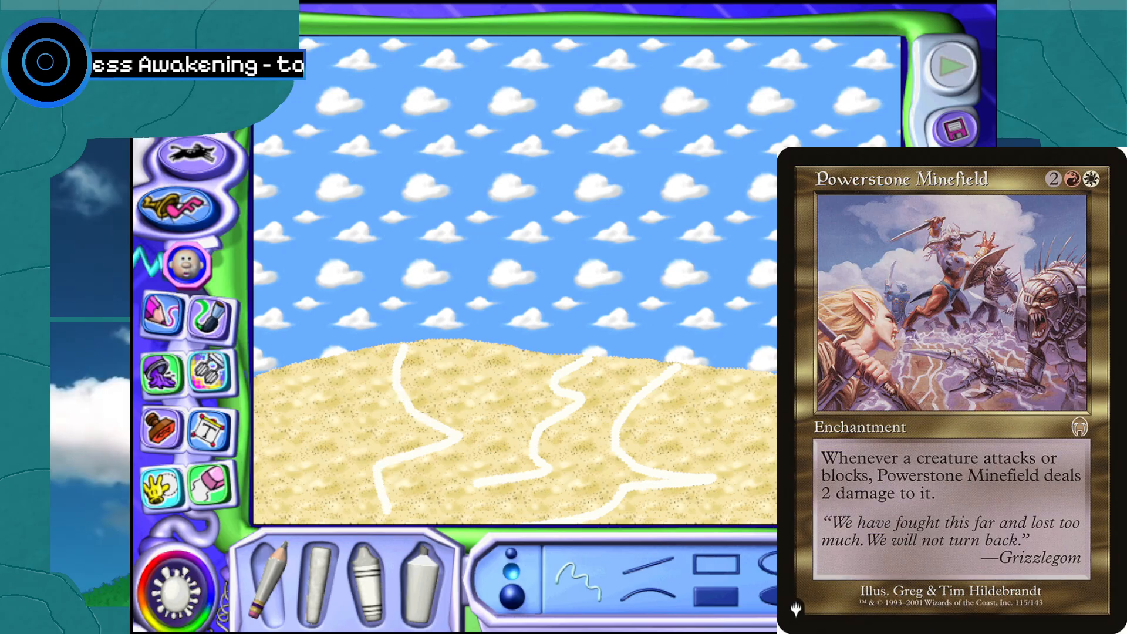
{"action": "mouse_move", "coordinate": [340, 350]}
{"action": "left_mouse_down"}
{"action": "mouse_move", "coordinate": [292, 492]}
{"action": "mouse_move", "coordinate": [274, 518]}
{"action": "left_mouse_up"}
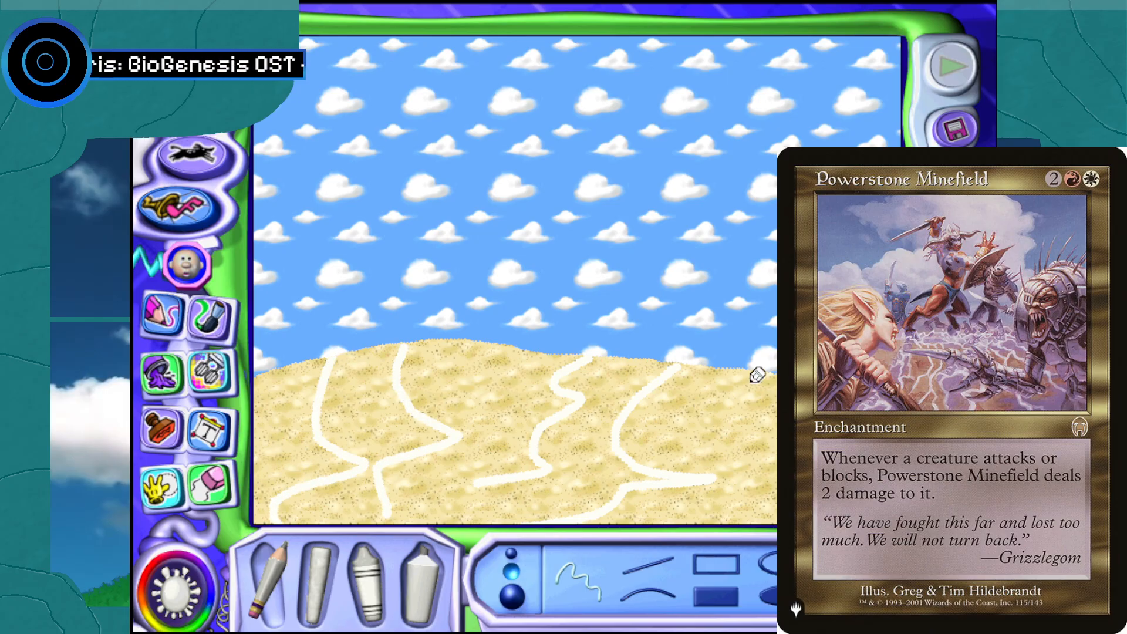
{"action": "mouse_move", "coordinate": [755, 372]}
{"action": "left_mouse_down"}
{"action": "mouse_move", "coordinate": [728, 400]}
{"action": "mouse_move", "coordinate": [769, 522]}
{"action": "left_mouse_up"}
{"action": "mouse_move", "coordinate": [722, 439]}
{"action": "left_mouse_down"}
{"action": "mouse_move", "coordinate": [728, 463]}
{"action": "mouse_move", "coordinate": [609, 460]}
{"action": "mouse_move", "coordinate": [606, 510]}
{"action": "mouse_move", "coordinate": [541, 506]}
{"action": "left_mouse_up"}
{"action": "mouse_move", "coordinate": [496, 444]}
{"action": "left_mouse_down"}
{"action": "mouse_move", "coordinate": [418, 473]}
{"action": "mouse_move", "coordinate": [470, 516]}
{"action": "mouse_move", "coordinate": [778, 486]}
{"action": "left_mouse_up"}
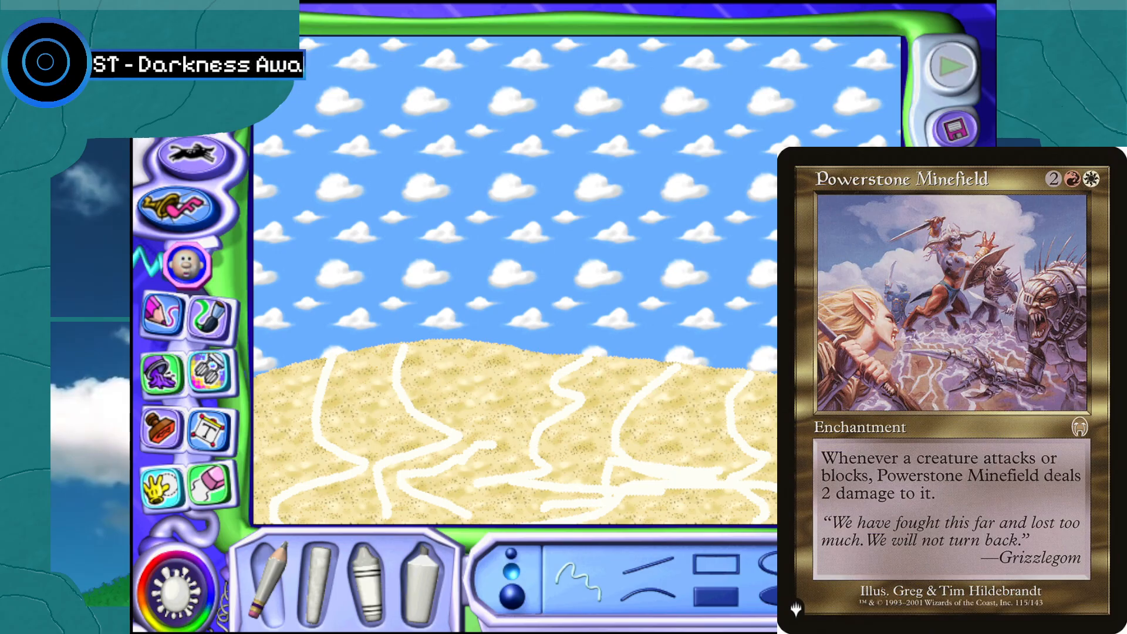
Sketch a small blue figure with two legs, a bent arm and a head on the hilltop, adding light grey hair
{"action": "left_click", "coordinate": [177, 594]}
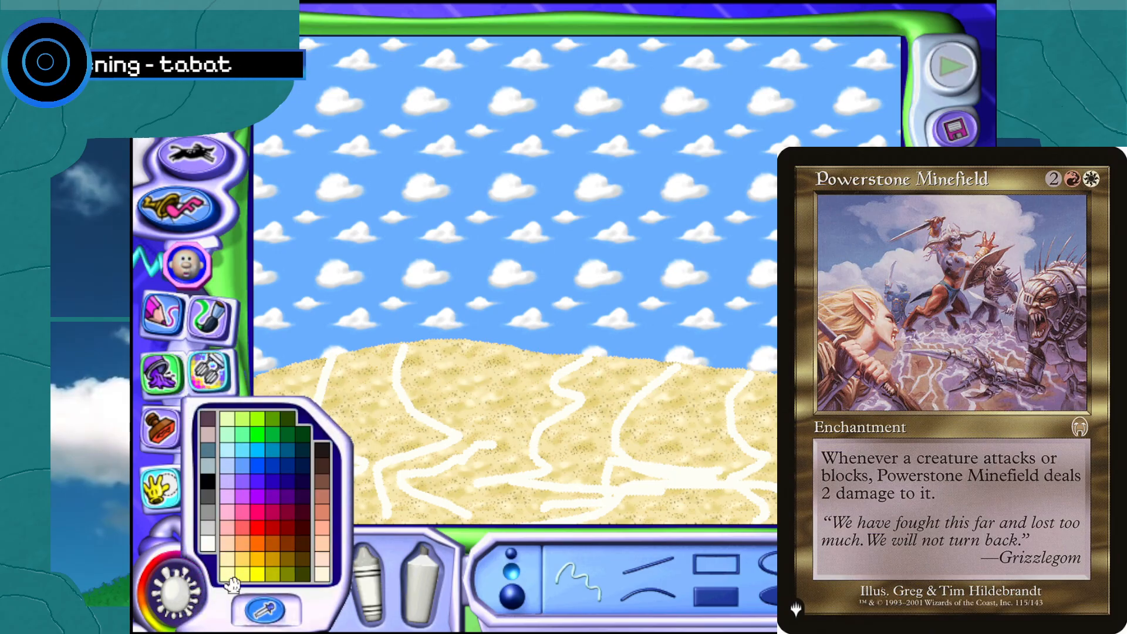
{"action": "left_click", "coordinate": [323, 546]}
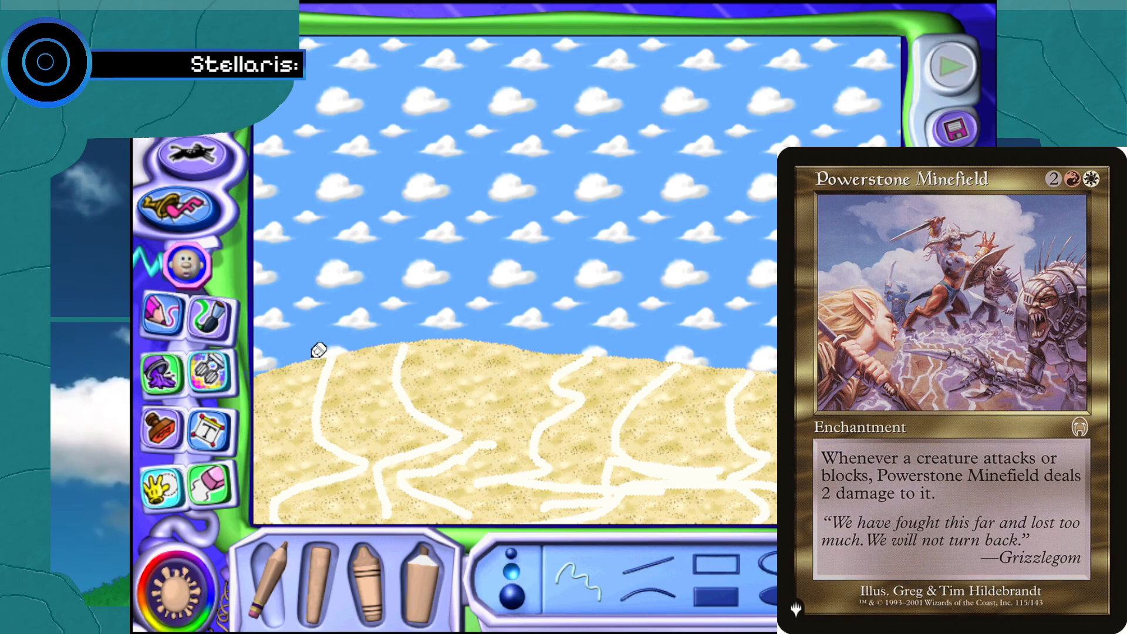
{"action": "left_click", "coordinate": [166, 565]}
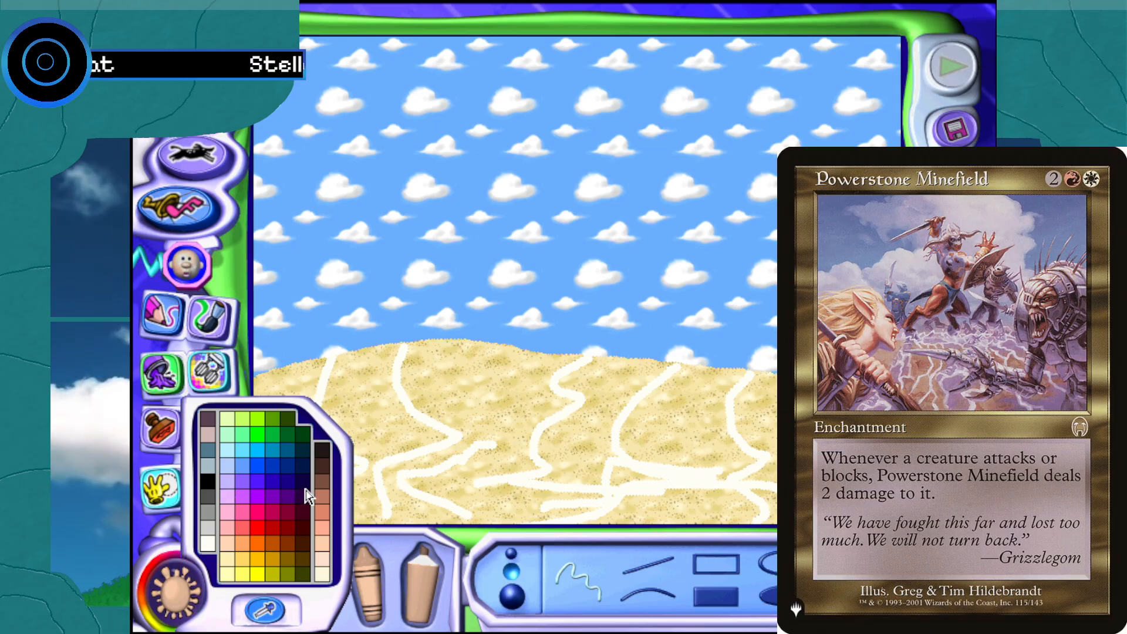
{"action": "left_click", "coordinate": [246, 467]}
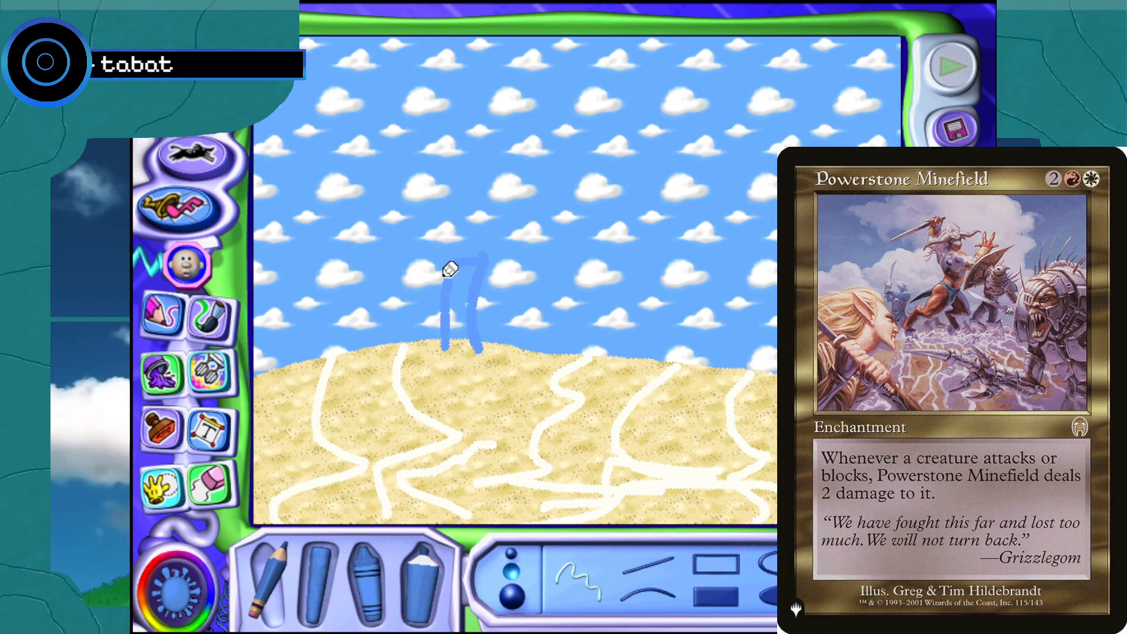
{"action": "mouse_move", "coordinate": [473, 269]}
{"action": "left_mouse_down"}
{"action": "mouse_move", "coordinate": [422, 291]}
{"action": "mouse_move", "coordinate": [437, 269]}
{"action": "left_mouse_up"}
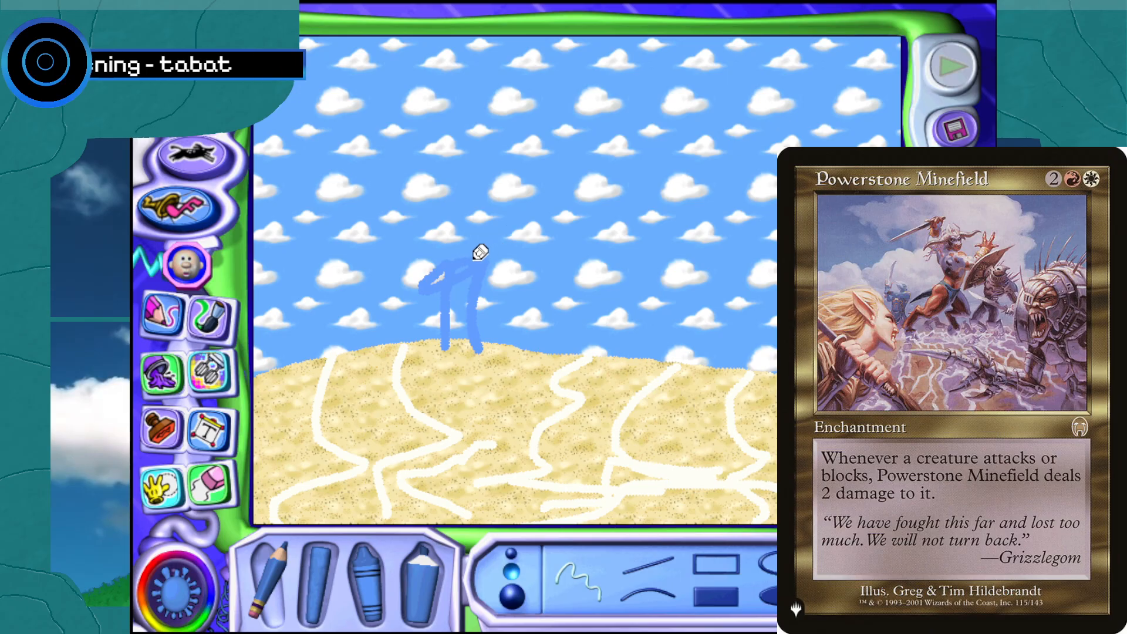
{"action": "left_click_drag", "start_coordinate": [476, 257], "coordinate": [470, 235]}
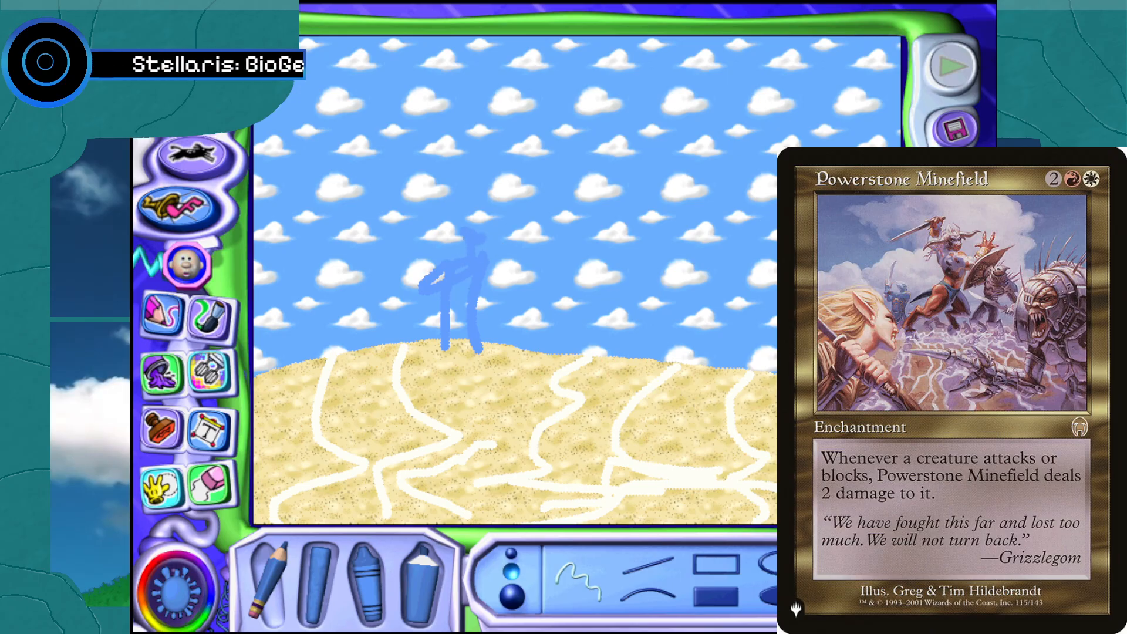
{"action": "left_click", "coordinate": [207, 596]}
{"action": "left_click", "coordinate": [208, 541]}
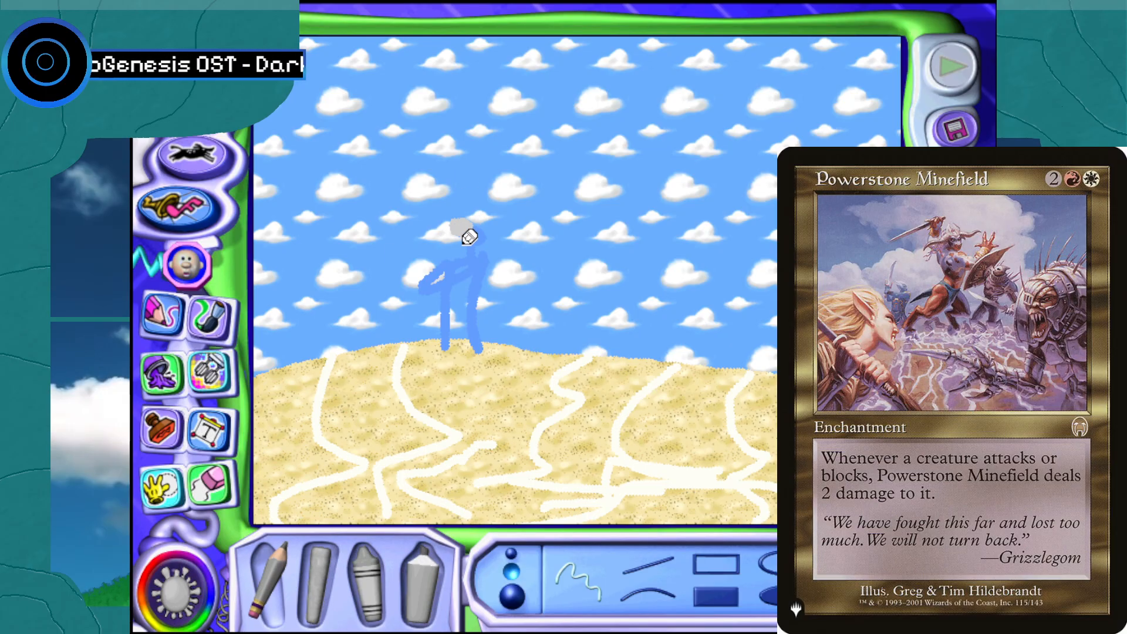
Sample the figure's blue with the eyedropper and fill in the gaps in its legs and torso
{"action": "left_click", "coordinate": [212, 597]}
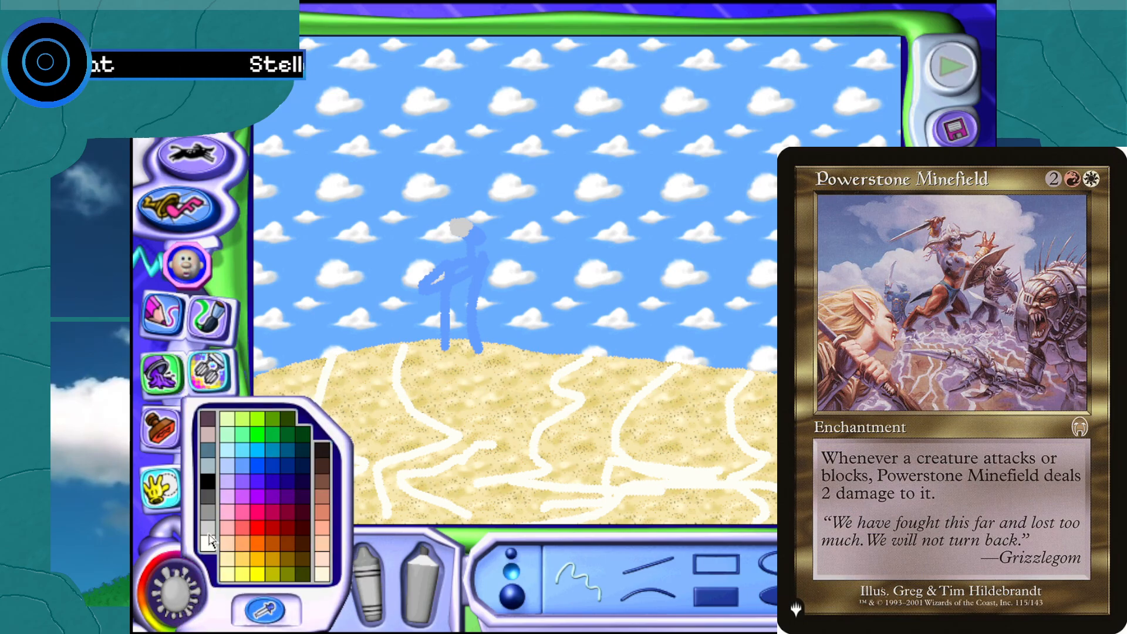
{"action": "left_click", "coordinate": [264, 610]}
{"action": "left_click", "coordinate": [443, 321]}
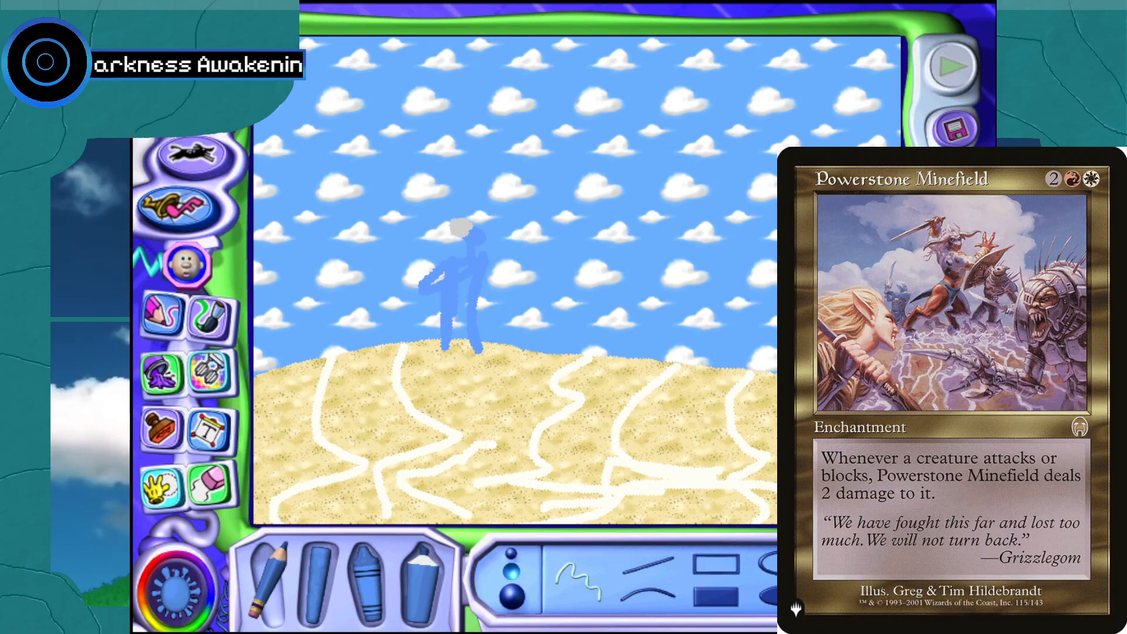
{"action": "mouse_move", "coordinate": [447, 344]}
{"action": "left_mouse_down"}
{"action": "mouse_move", "coordinate": [475, 351]}
{"action": "mouse_move", "coordinate": [459, 317]}
{"action": "left_mouse_up"}
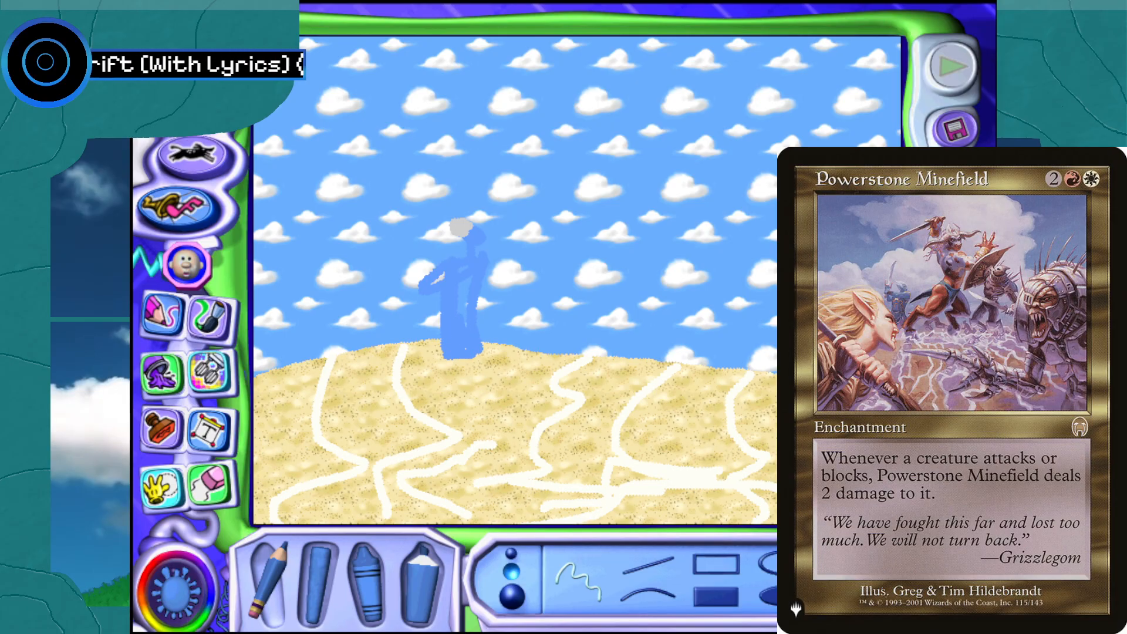
{"action": "left_click_drag", "start_coordinate": [461, 308], "coordinate": [465, 279]}
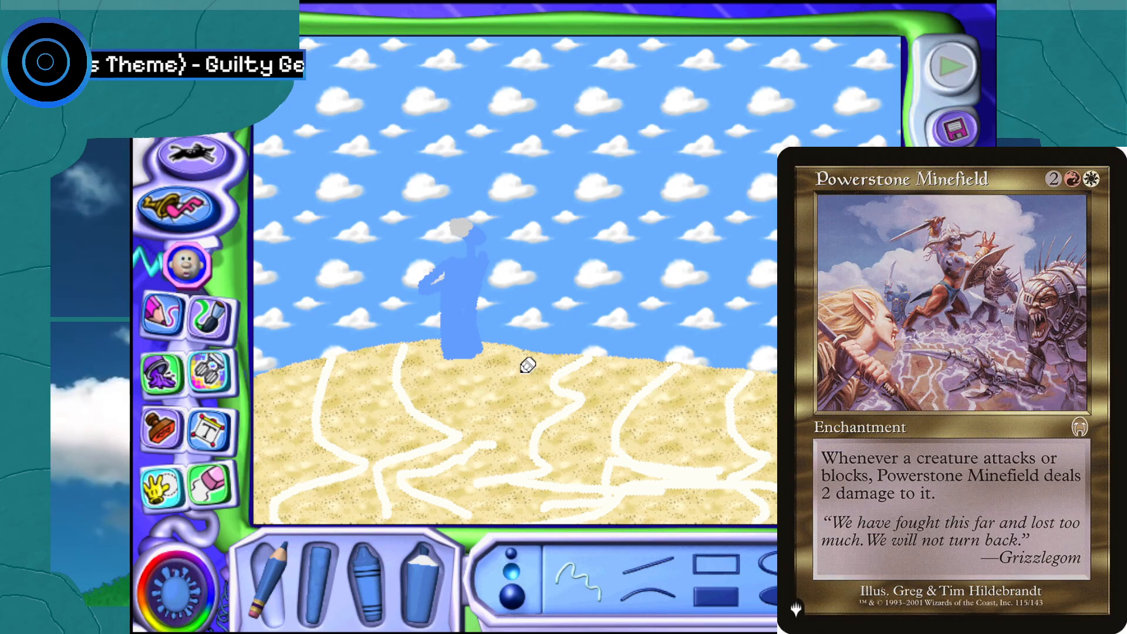
Paint a dark maroon garment over the blue figure's torso and legs
{"action": "left_click", "coordinate": [194, 616]}
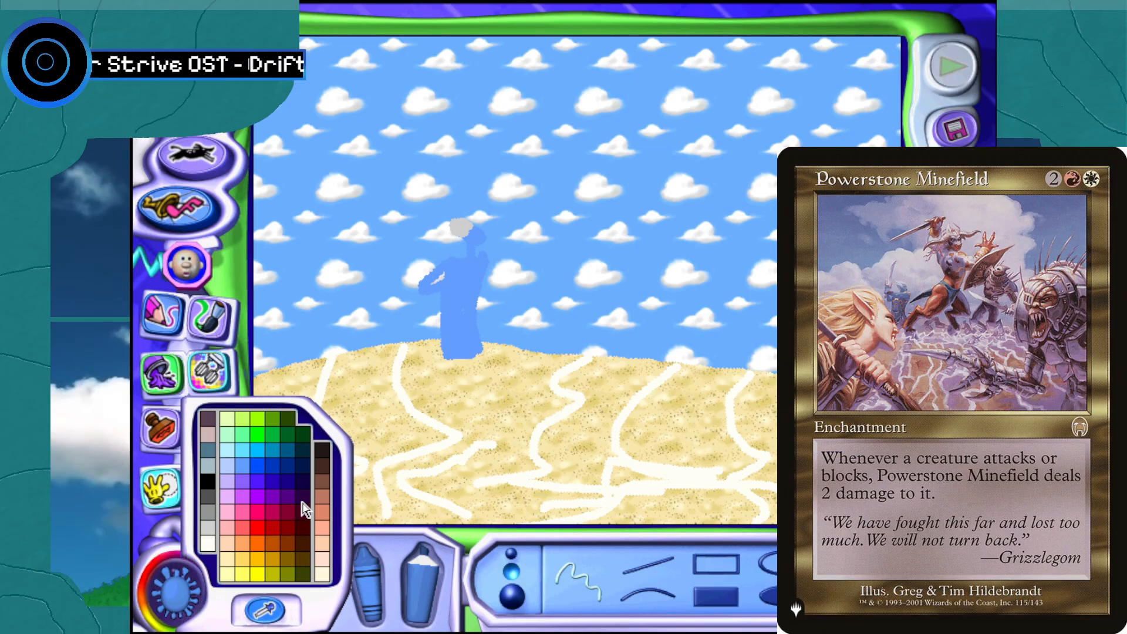
{"action": "left_click", "coordinate": [301, 522]}
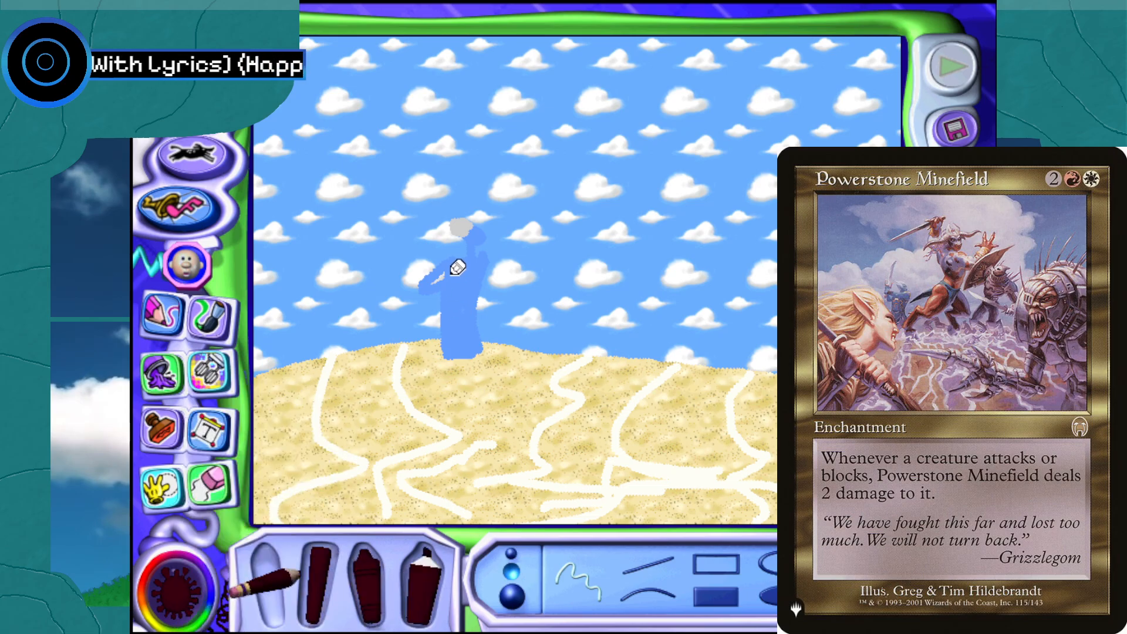
{"action": "mouse_move", "coordinate": [454, 278]}
{"action": "left_mouse_down"}
{"action": "mouse_move", "coordinate": [478, 285]}
{"action": "mouse_move", "coordinate": [454, 287]}
{"action": "mouse_move", "coordinate": [449, 329]}
{"action": "mouse_move", "coordinate": [473, 322]}
{"action": "mouse_move", "coordinate": [456, 305]}
{"action": "mouse_move", "coordinate": [446, 343]}
{"action": "mouse_move", "coordinate": [473, 344]}
{"action": "mouse_move", "coordinate": [462, 331]}
{"action": "left_mouse_up"}
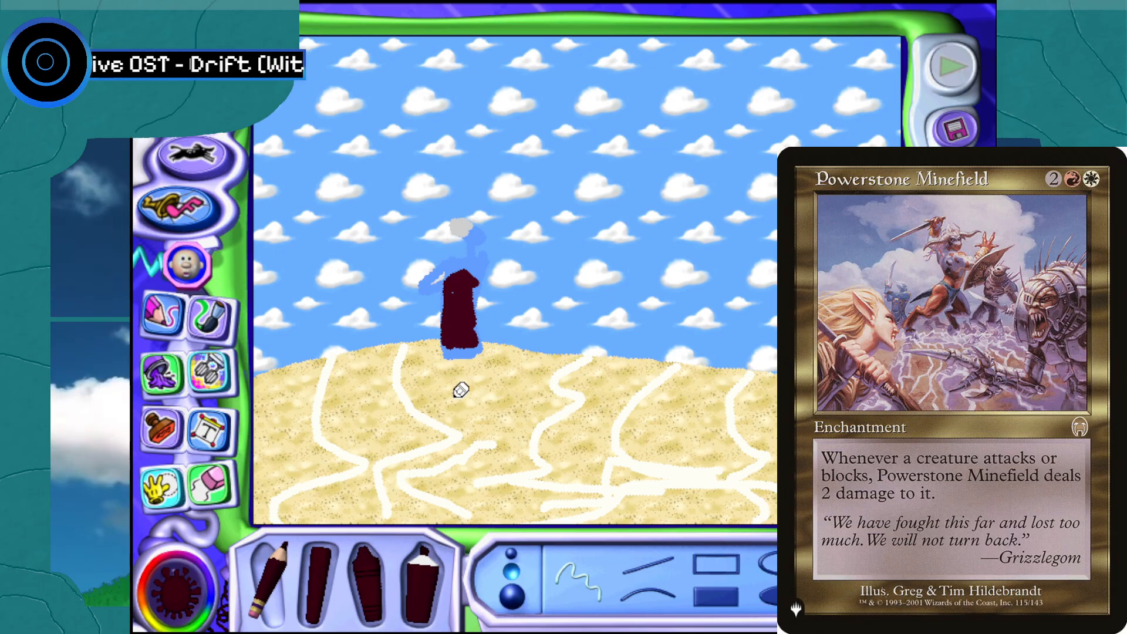
Draw a curved grey sword rising from the figure's outstretched hand
{"action": "left_click", "coordinate": [187, 593]}
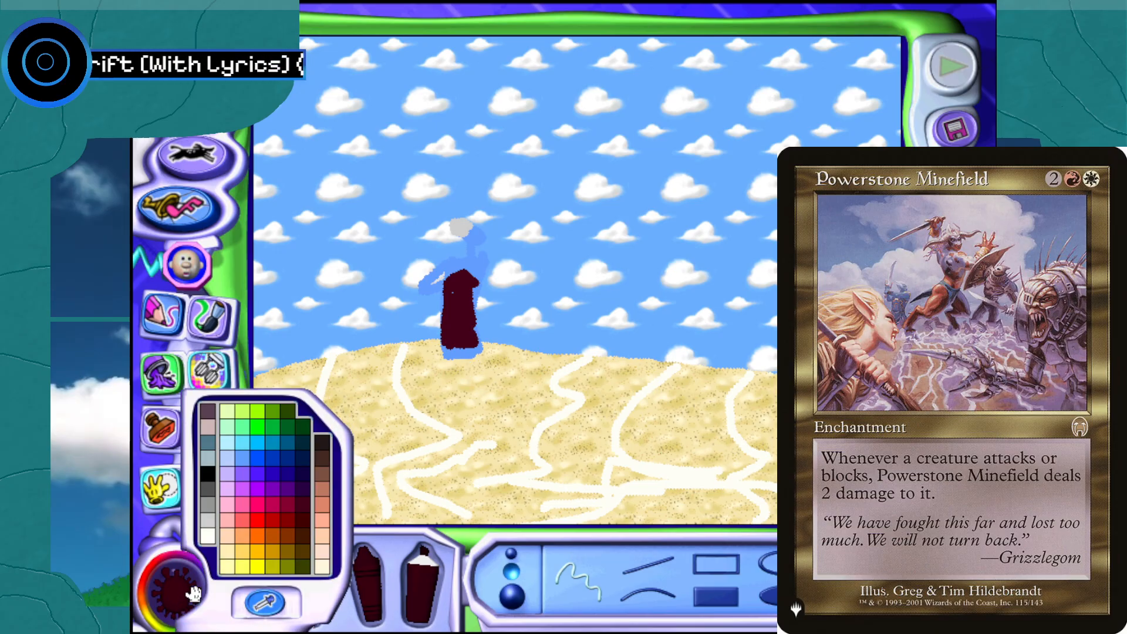
{"action": "left_click", "coordinate": [208, 513]}
{"action": "mouse_move", "coordinate": [418, 286]}
{"action": "left_mouse_down"}
{"action": "mouse_move", "coordinate": [415, 230]}
{"action": "mouse_move", "coordinate": [427, 197]}
{"action": "mouse_move", "coordinate": [420, 271]}
{"action": "left_mouse_up"}
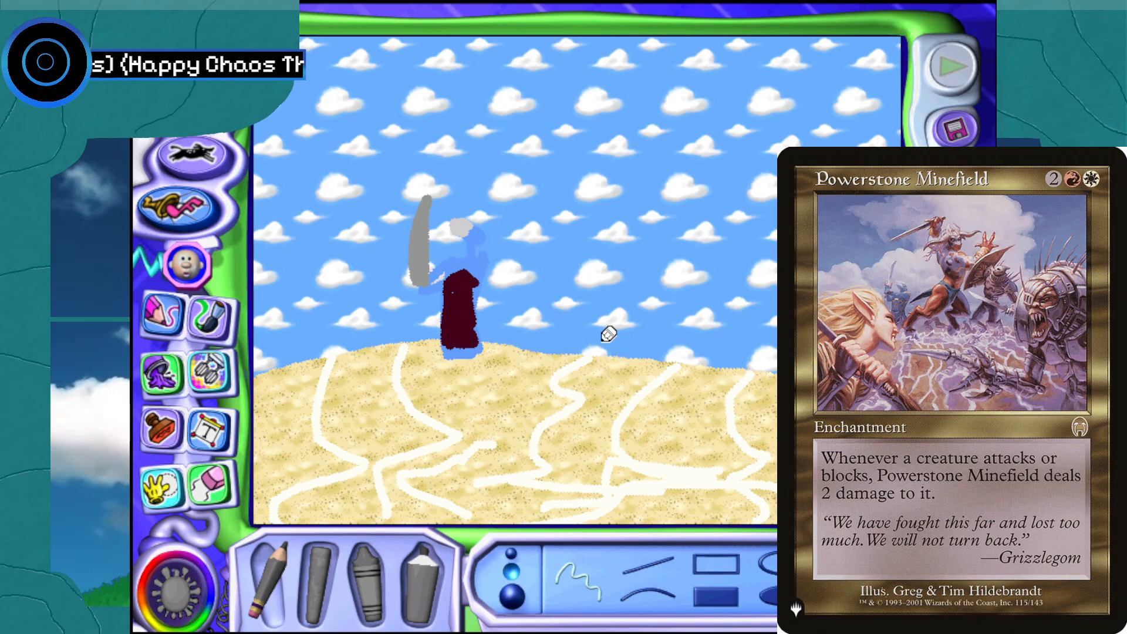
Draw and fill two large brown bent legs in a wide stance on the hilltop beside the maroon-clad figure
{"action": "left_click", "coordinate": [201, 609]}
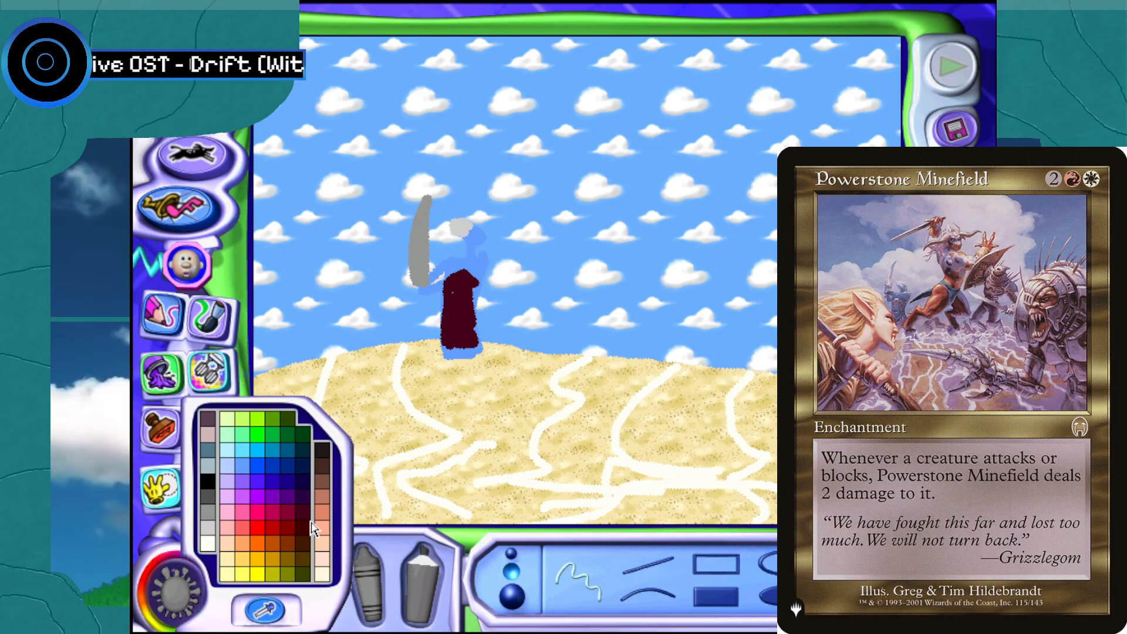
{"action": "left_click", "coordinate": [303, 551]}
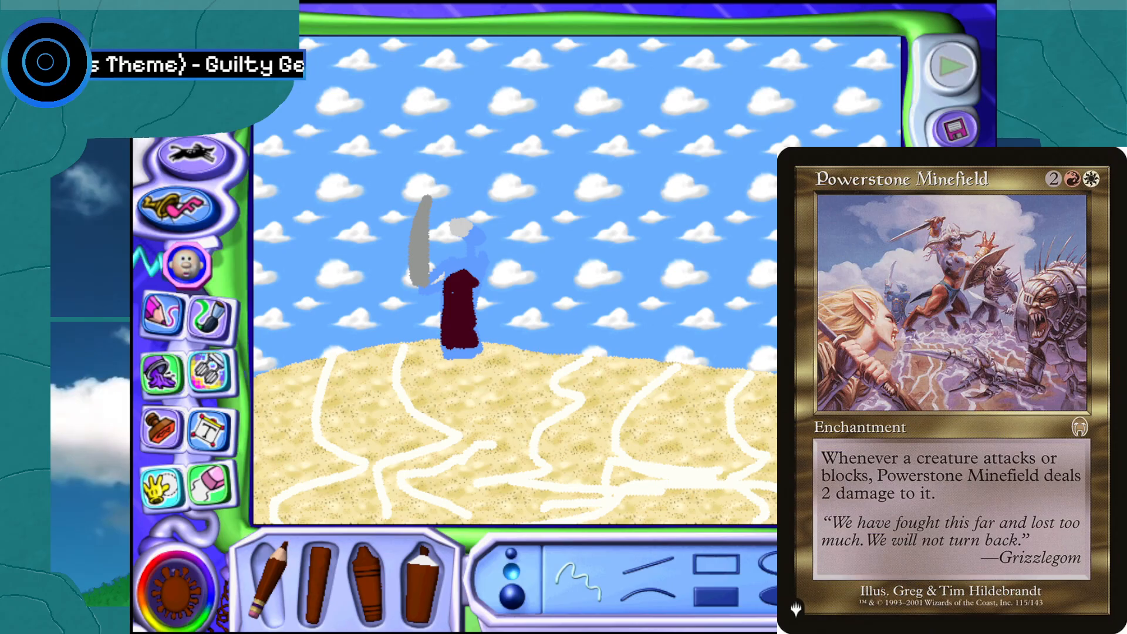
{"action": "mouse_move", "coordinate": [486, 355]}
{"action": "left_mouse_down"}
{"action": "mouse_move", "coordinate": [489, 325]}
{"action": "mouse_move", "coordinate": [528, 308]}
{"action": "mouse_move", "coordinate": [548, 276]}
{"action": "mouse_move", "coordinate": [483, 326]}
{"action": "mouse_move", "coordinate": [556, 282]}
{"action": "mouse_move", "coordinate": [567, 267]}
{"action": "mouse_move", "coordinate": [528, 279]}
{"action": "mouse_move", "coordinate": [565, 257]}
{"action": "mouse_move", "coordinate": [531, 261]}
{"action": "mouse_move", "coordinate": [555, 258]}
{"action": "left_mouse_up"}
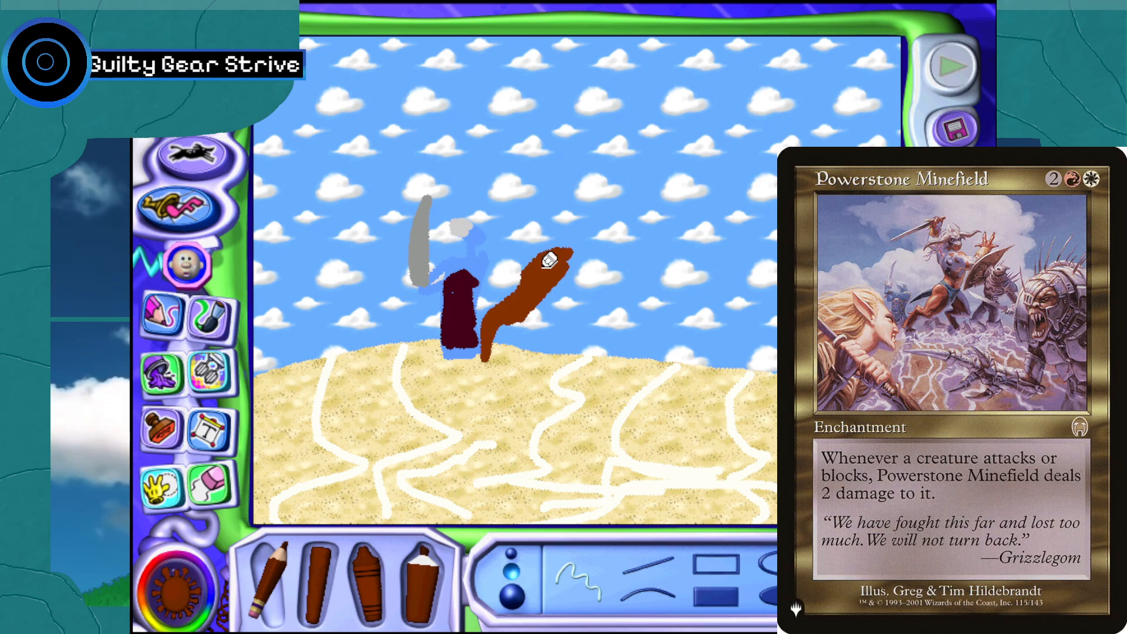
{"action": "mouse_move", "coordinate": [571, 253]}
{"action": "left_mouse_down"}
{"action": "mouse_move", "coordinate": [527, 258]}
{"action": "mouse_move", "coordinate": [518, 282]}
{"action": "left_mouse_up"}
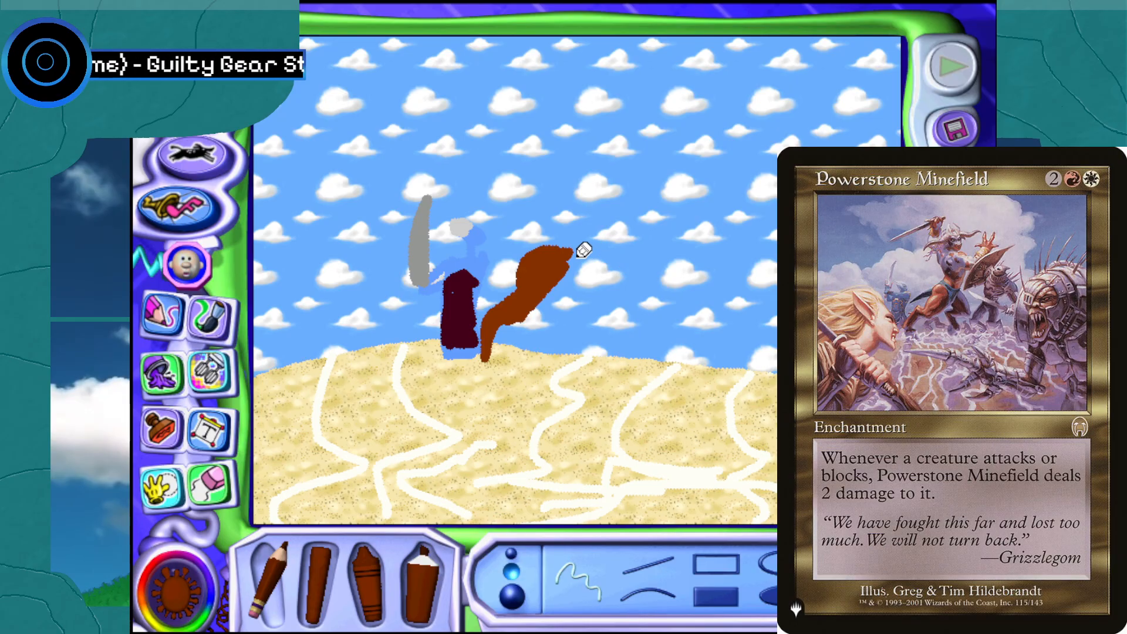
{"action": "mouse_move", "coordinate": [574, 253]}
{"action": "left_mouse_down"}
{"action": "mouse_move", "coordinate": [621, 293]}
{"action": "mouse_move", "coordinate": [626, 320]}
{"action": "mouse_move", "coordinate": [589, 337]}
{"action": "mouse_move", "coordinate": [612, 371]}
{"action": "mouse_move", "coordinate": [584, 373]}
{"action": "mouse_move", "coordinate": [560, 345]}
{"action": "mouse_move", "coordinate": [572, 320]}
{"action": "mouse_move", "coordinate": [567, 274]}
{"action": "mouse_move", "coordinate": [588, 276]}
{"action": "mouse_move", "coordinate": [571, 355]}
{"action": "mouse_move", "coordinate": [584, 360]}
{"action": "mouse_move", "coordinate": [587, 343]}
{"action": "mouse_move", "coordinate": [590, 366]}
{"action": "mouse_move", "coordinate": [589, 304]}
{"action": "mouse_move", "coordinate": [588, 325]}
{"action": "mouse_move", "coordinate": [617, 311]}
{"action": "left_mouse_up"}
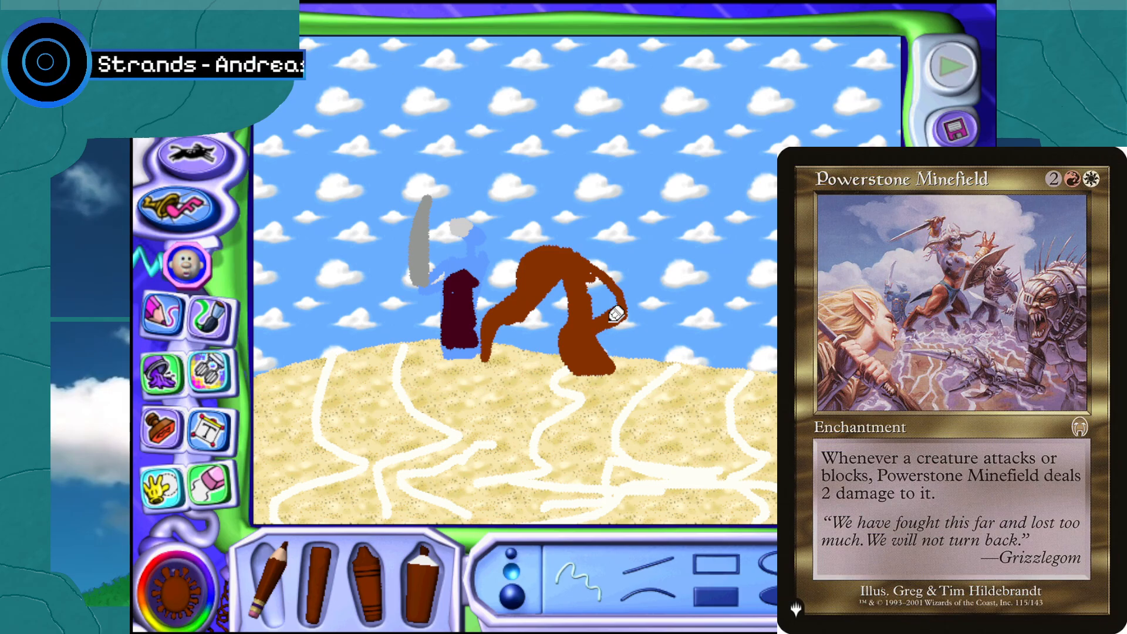
{"action": "mouse_move", "coordinate": [616, 314]}
{"action": "left_mouse_down"}
{"action": "mouse_move", "coordinate": [593, 304]}
{"action": "mouse_move", "coordinate": [611, 298]}
{"action": "mouse_move", "coordinate": [589, 286]}
{"action": "left_mouse_up"}
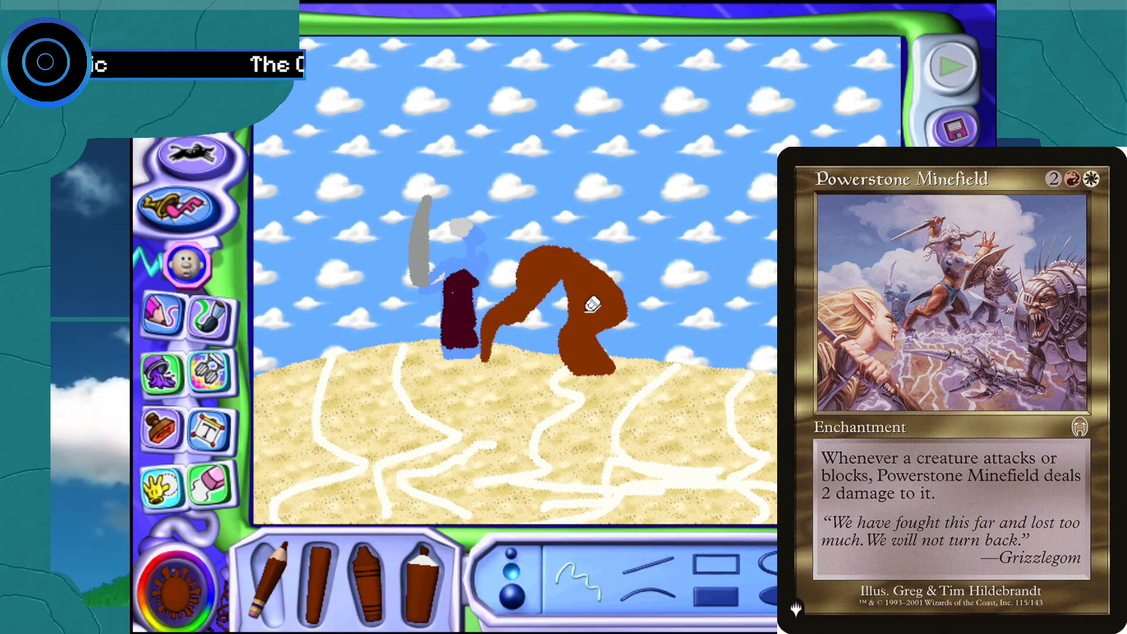
Paint a dark teal loincloth across the hips between the brown figure's legs
{"action": "left_click", "coordinate": [193, 583]}
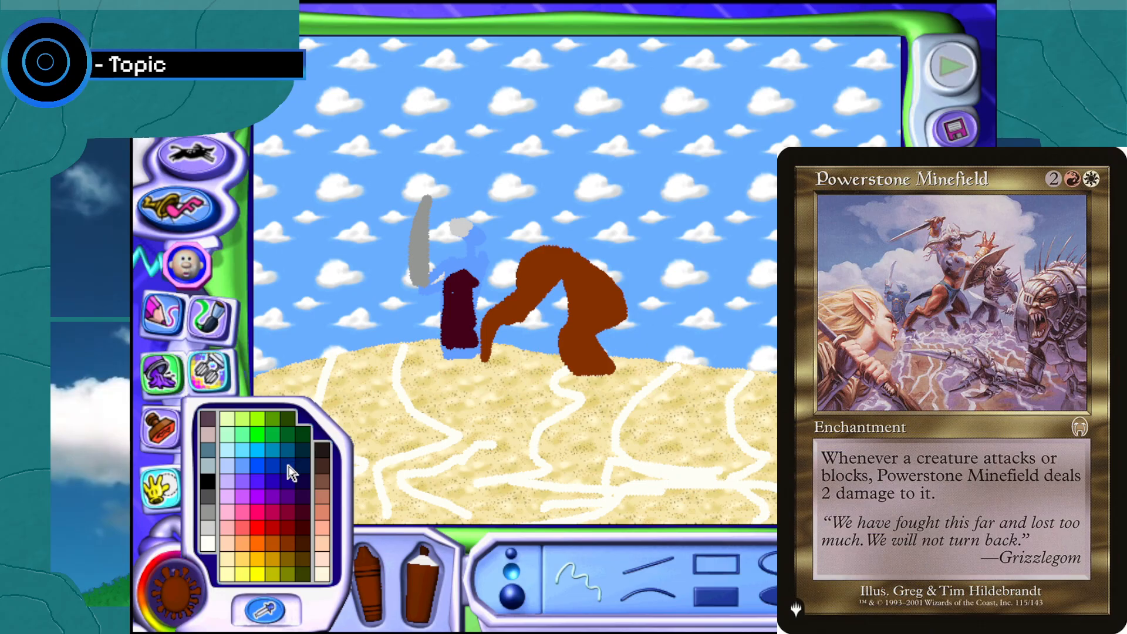
{"action": "left_click", "coordinate": [288, 455]}
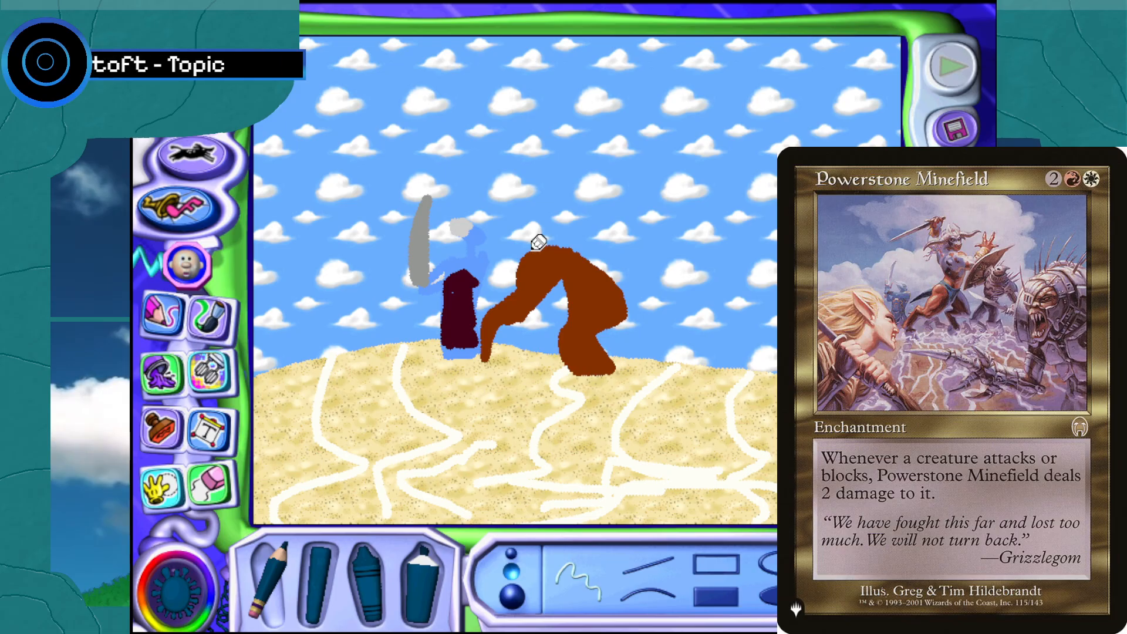
{"action": "mouse_move", "coordinate": [531, 245]}
{"action": "left_mouse_down"}
{"action": "mouse_move", "coordinate": [555, 250]}
{"action": "mouse_move", "coordinate": [571, 304]}
{"action": "mouse_move", "coordinate": [590, 264]}
{"action": "mouse_move", "coordinate": [572, 253]}
{"action": "mouse_move", "coordinate": [584, 281]}
{"action": "mouse_move", "coordinate": [572, 288]}
{"action": "left_mouse_up"}
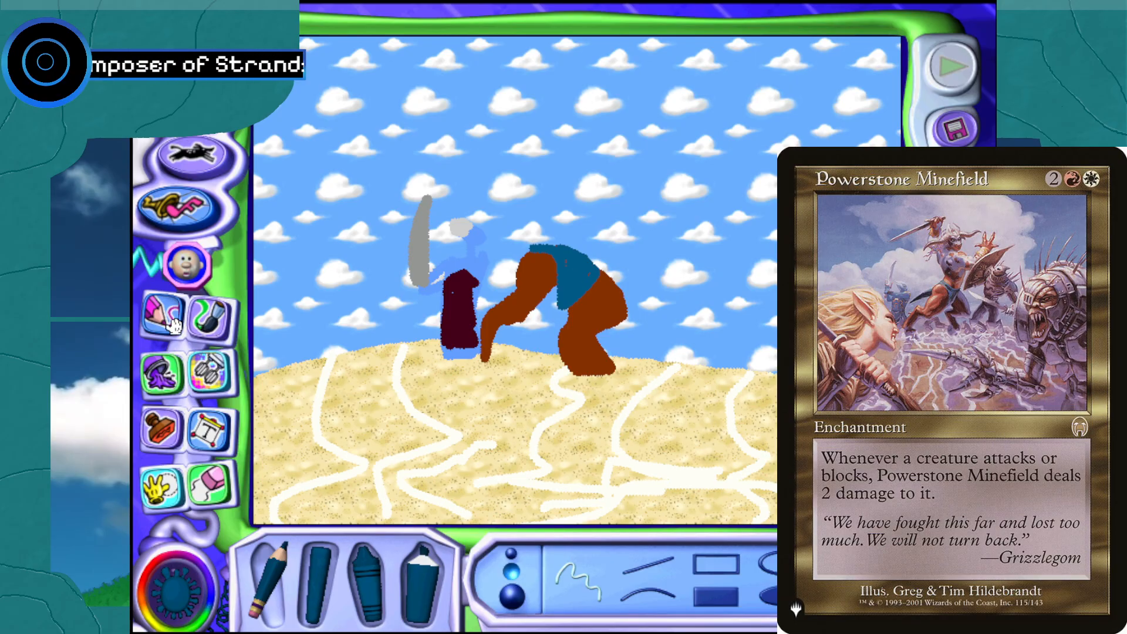
Sample the legs' brown with the eyedropper, then outline and fill the figure's torso, raised fist and open-fingered hand
{"action": "left_click", "coordinate": [187, 576]}
{"action": "left_click", "coordinate": [265, 623]}
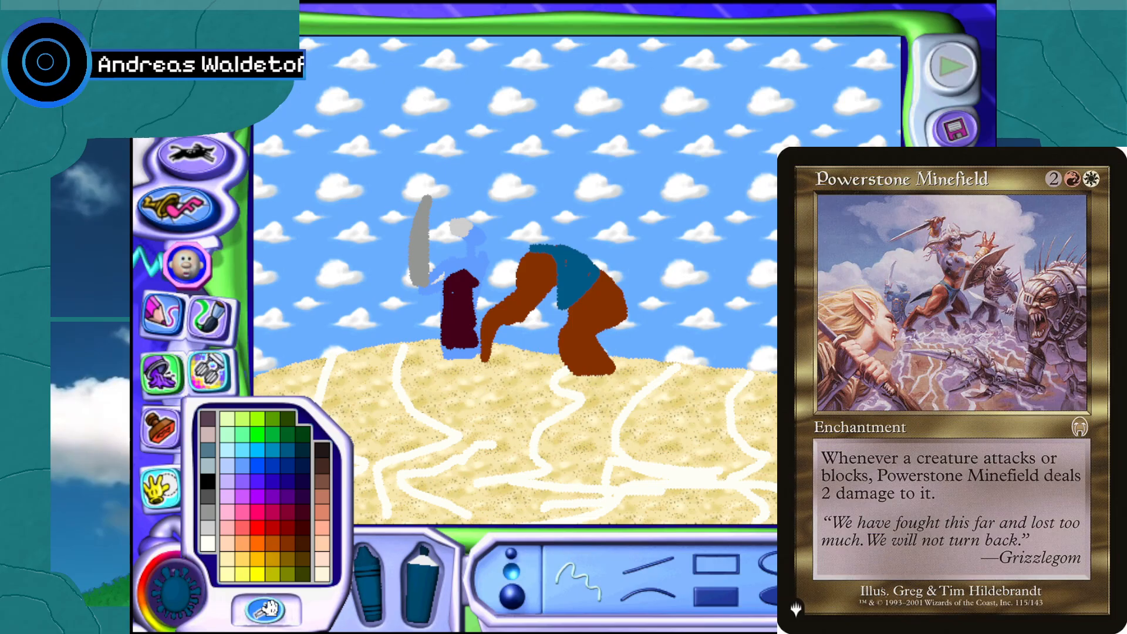
{"action": "left_click", "coordinate": [615, 297]}
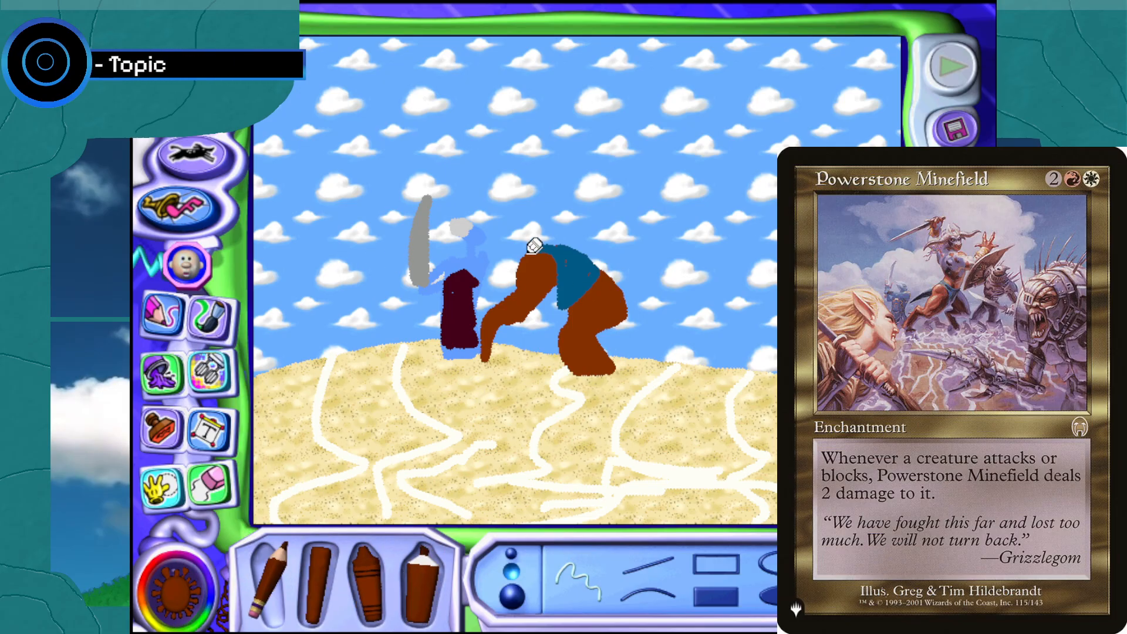
{"action": "mouse_move", "coordinate": [609, 233]}
{"action": "left_mouse_down"}
{"action": "mouse_move", "coordinate": [602, 268]}
{"action": "mouse_move", "coordinate": [611, 213]}
{"action": "left_mouse_up"}
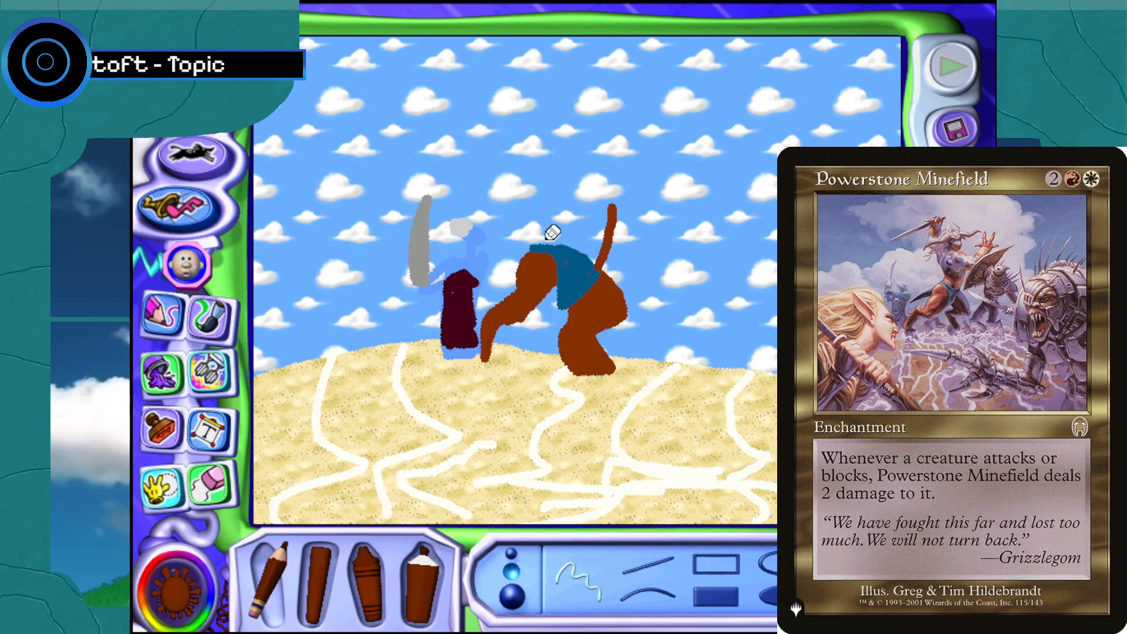
{"action": "mouse_move", "coordinate": [552, 234]}
{"action": "left_mouse_down"}
{"action": "mouse_move", "coordinate": [533, 240]}
{"action": "mouse_move", "coordinate": [542, 200]}
{"action": "left_mouse_up"}
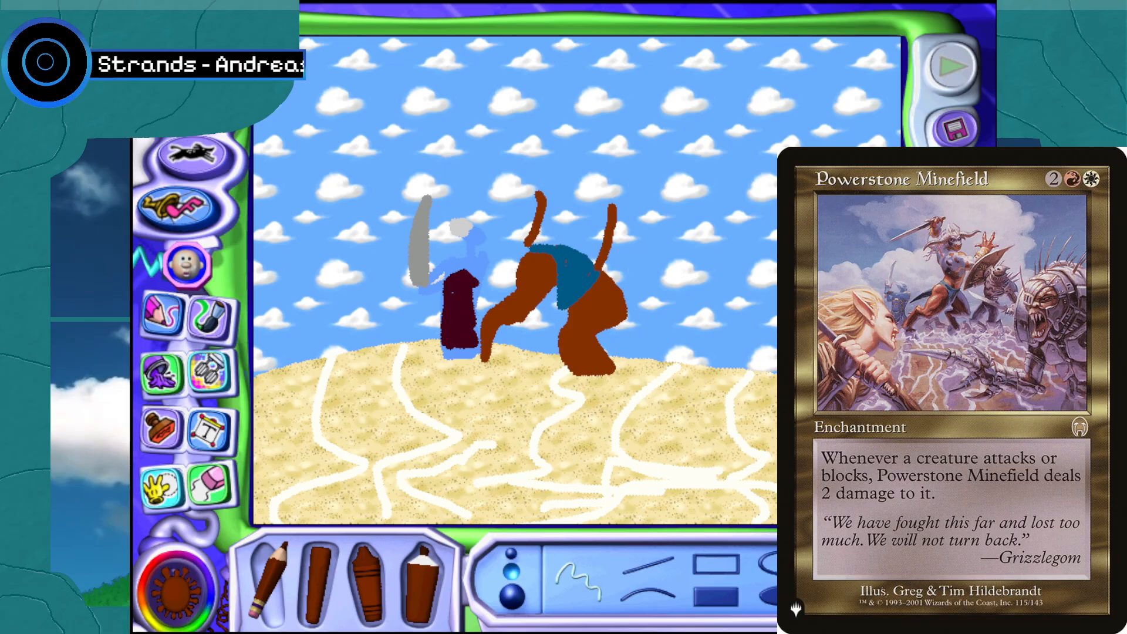
{"action": "left_click_drag", "start_coordinate": [540, 194], "coordinate": [523, 144]}
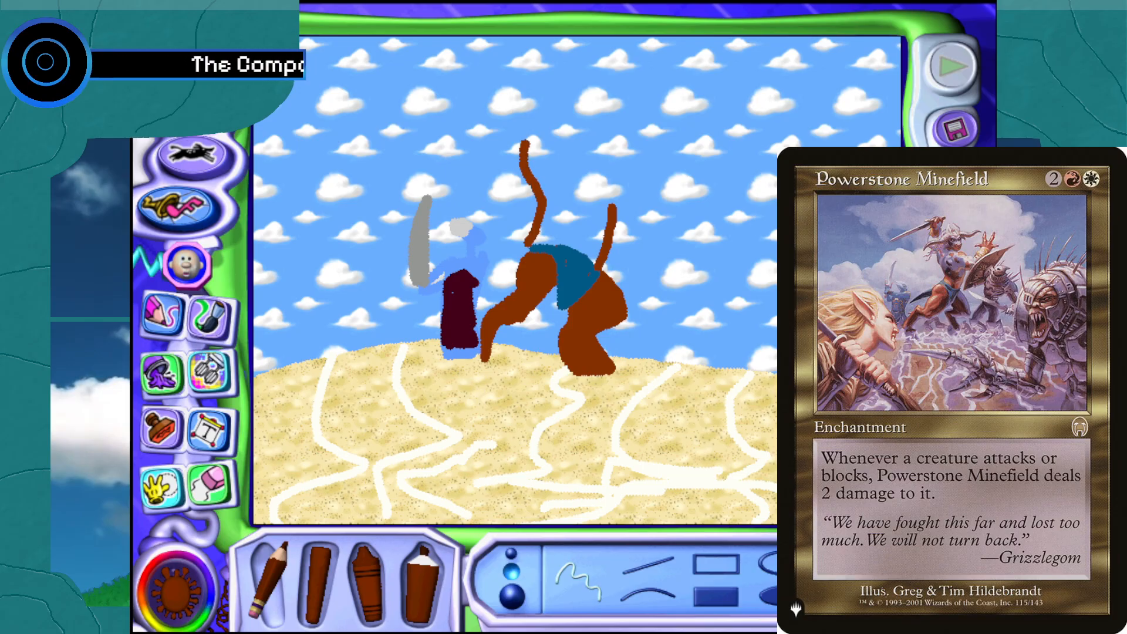
{"action": "mouse_move", "coordinate": [517, 137]}
{"action": "left_mouse_down"}
{"action": "mouse_move", "coordinate": [540, 116]}
{"action": "mouse_move", "coordinate": [545, 150]}
{"action": "left_mouse_up"}
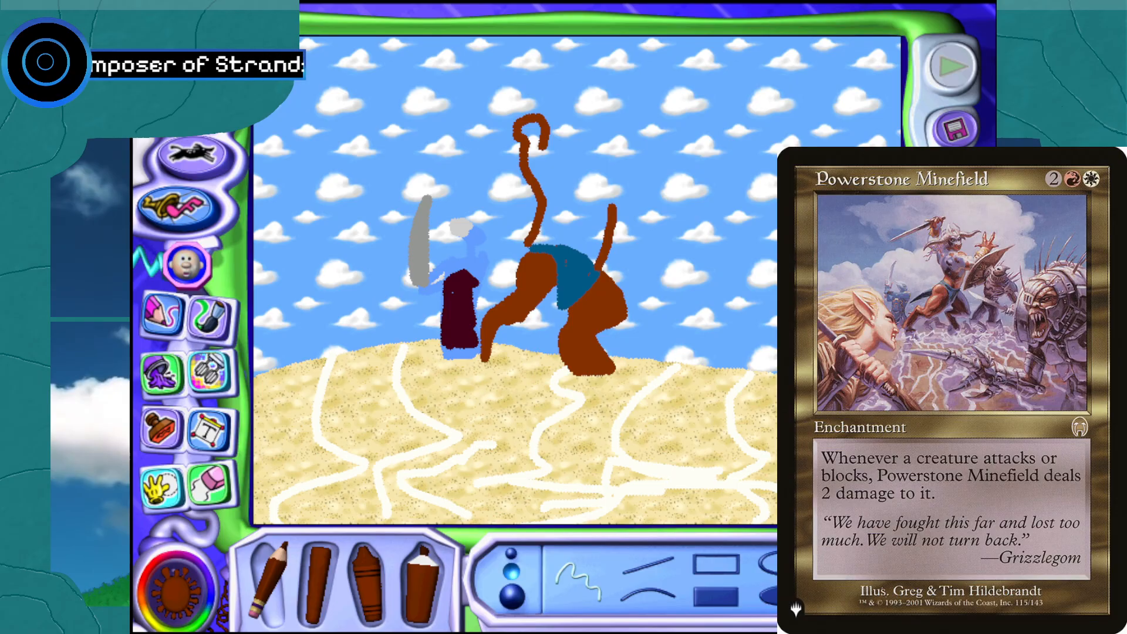
{"action": "mouse_move", "coordinate": [543, 147]}
{"action": "left_mouse_down"}
{"action": "mouse_move", "coordinate": [578, 182]}
{"action": "mouse_move", "coordinate": [626, 182]}
{"action": "mouse_move", "coordinate": [653, 123]}
{"action": "mouse_move", "coordinate": [657, 145]}
{"action": "mouse_move", "coordinate": [678, 121]}
{"action": "mouse_move", "coordinate": [676, 157]}
{"action": "mouse_move", "coordinate": [695, 154]}
{"action": "mouse_move", "coordinate": [666, 170]}
{"action": "mouse_move", "coordinate": [652, 208]}
{"action": "mouse_move", "coordinate": [616, 211]}
{"action": "left_mouse_up"}
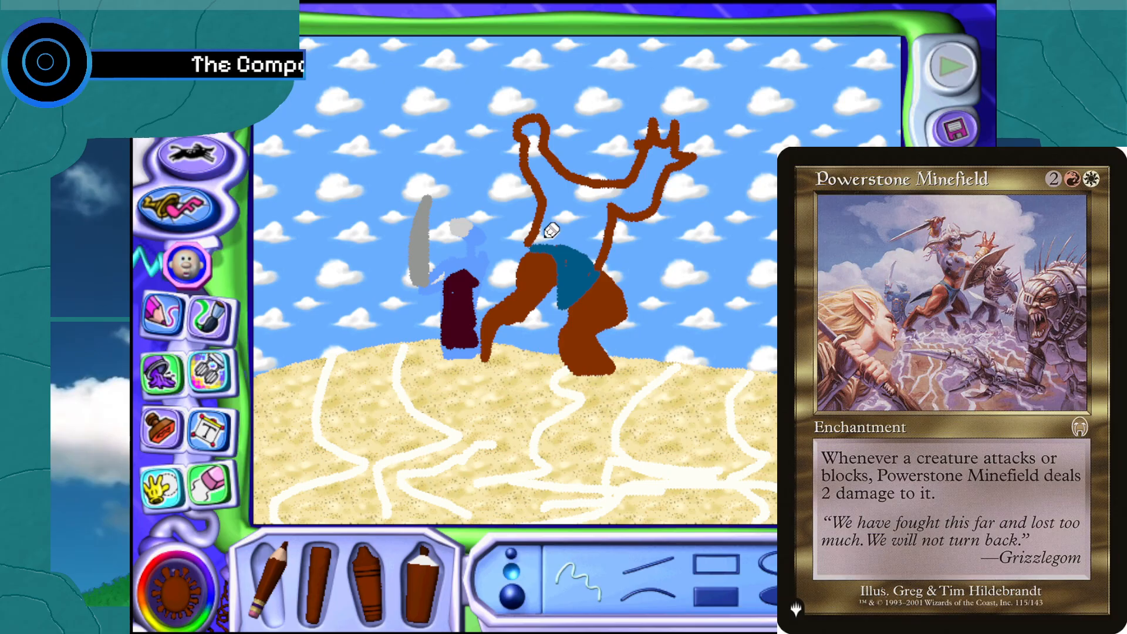
{"action": "mouse_move", "coordinate": [532, 241]}
{"action": "left_mouse_down"}
{"action": "mouse_move", "coordinate": [563, 238]}
{"action": "mouse_move", "coordinate": [584, 252]}
{"action": "mouse_move", "coordinate": [607, 176]}
{"action": "mouse_move", "coordinate": [578, 192]}
{"action": "mouse_move", "coordinate": [524, 126]}
{"action": "mouse_move", "coordinate": [535, 171]}
{"action": "mouse_move", "coordinate": [551, 188]}
{"action": "mouse_move", "coordinate": [559, 177]}
{"action": "mouse_move", "coordinate": [574, 188]}
{"action": "mouse_move", "coordinate": [554, 196]}
{"action": "mouse_move", "coordinate": [543, 226]}
{"action": "mouse_move", "coordinate": [567, 203]}
{"action": "mouse_move", "coordinate": [585, 246]}
{"action": "mouse_move", "coordinate": [588, 205]}
{"action": "mouse_move", "coordinate": [572, 206]}
{"action": "mouse_move", "coordinate": [586, 199]}
{"action": "left_mouse_up"}
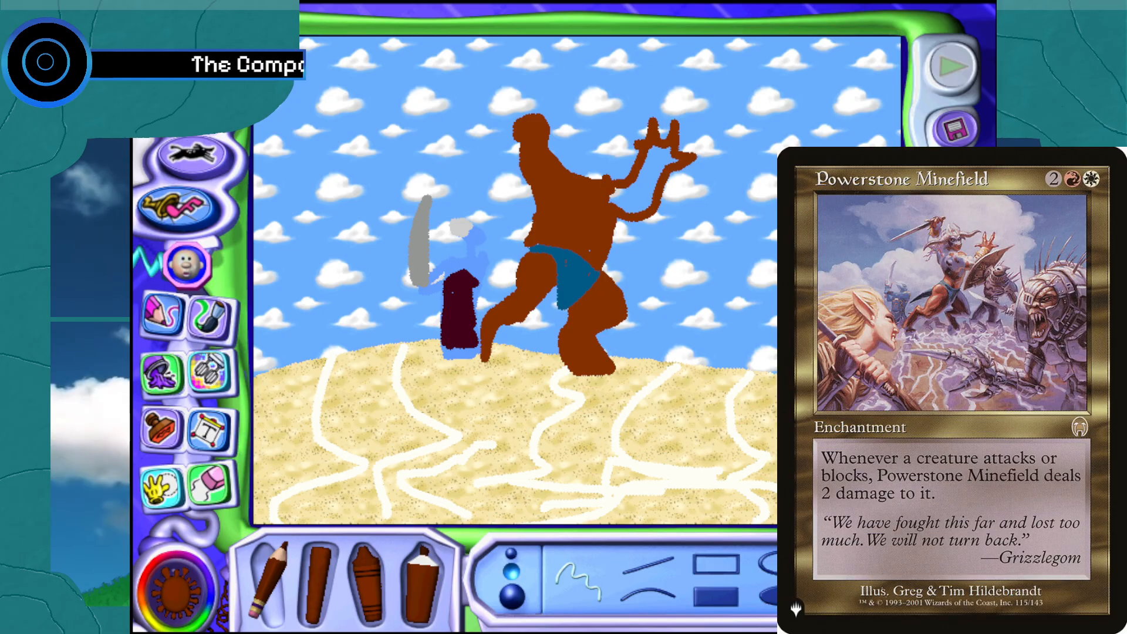
{"action": "mouse_move", "coordinate": [639, 192]}
{"action": "left_mouse_down"}
{"action": "mouse_move", "coordinate": [616, 191]}
{"action": "mouse_move", "coordinate": [636, 209]}
{"action": "mouse_move", "coordinate": [651, 150]}
{"action": "mouse_move", "coordinate": [659, 172]}
{"action": "mouse_move", "coordinate": [669, 155]}
{"action": "left_mouse_up"}
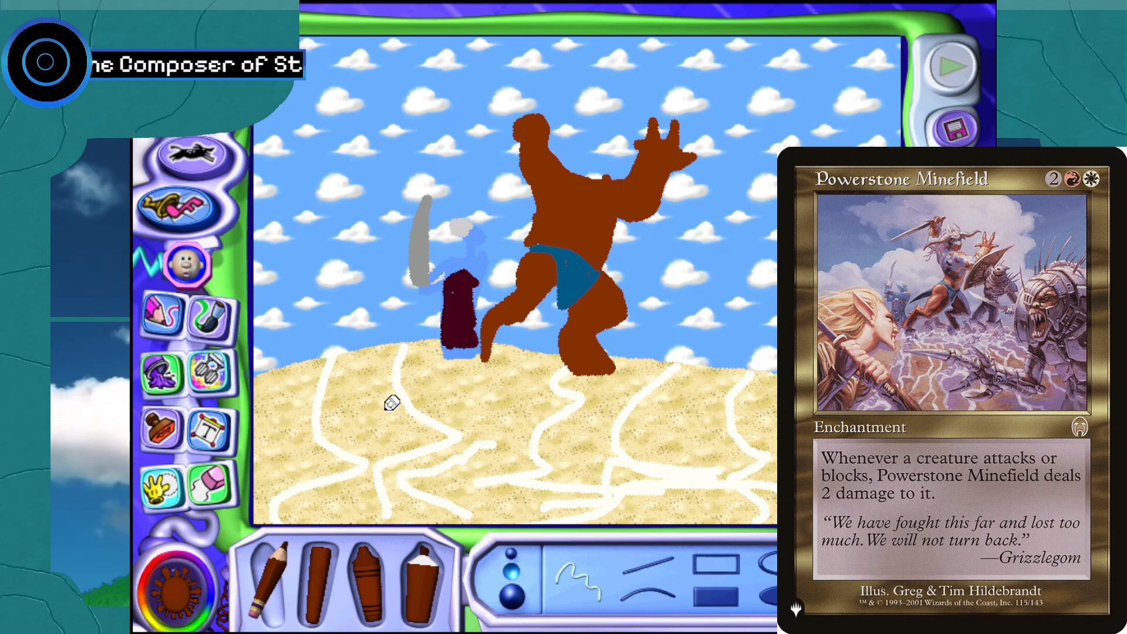
Paint the brown figure's chest covering, head with flowing hair and raised curved sword in pale lavender blue
{"action": "left_click", "coordinate": [210, 584]}
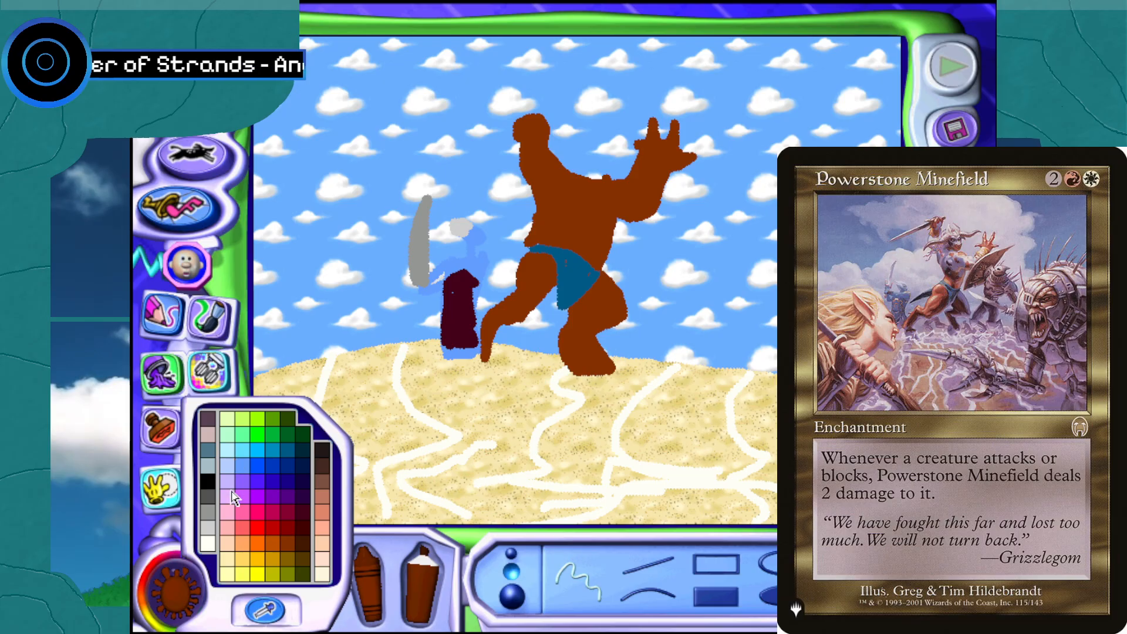
{"action": "left_click", "coordinate": [232, 470]}
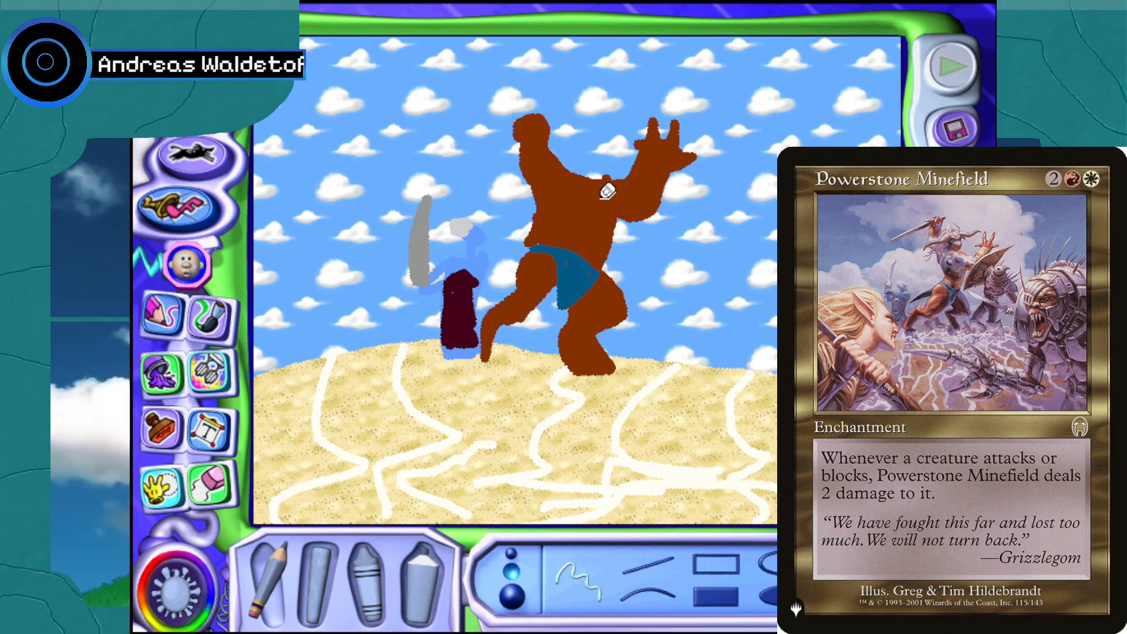
{"action": "mouse_move", "coordinate": [599, 184]}
{"action": "left_mouse_down"}
{"action": "mouse_move", "coordinate": [580, 198]}
{"action": "mouse_move", "coordinate": [601, 215]}
{"action": "mouse_move", "coordinate": [607, 194]}
{"action": "mouse_move", "coordinate": [596, 202]}
{"action": "mouse_move", "coordinate": [611, 213]}
{"action": "mouse_move", "coordinate": [619, 203]}
{"action": "mouse_move", "coordinate": [617, 194]}
{"action": "mouse_move", "coordinate": [590, 222]}
{"action": "left_mouse_up"}
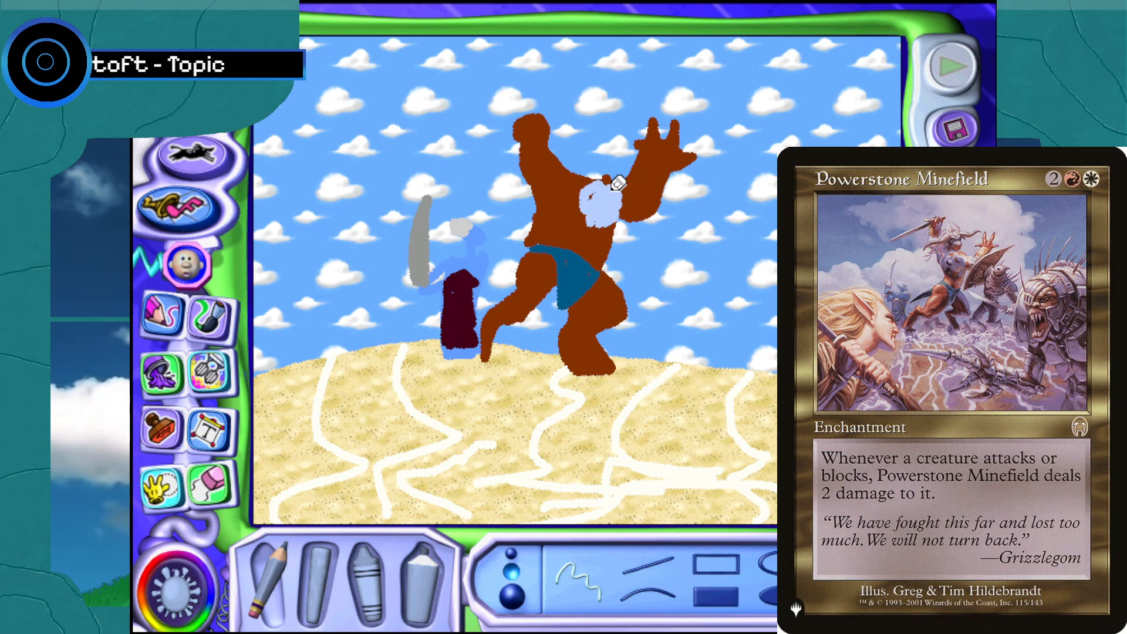
{"action": "mouse_move", "coordinate": [617, 184]}
{"action": "left_mouse_down"}
{"action": "mouse_move", "coordinate": [596, 224]}
{"action": "mouse_move", "coordinate": [558, 220]}
{"action": "mouse_move", "coordinate": [537, 179]}
{"action": "mouse_move", "coordinate": [533, 190]}
{"action": "mouse_move", "coordinate": [575, 196]}
{"action": "mouse_move", "coordinate": [558, 196]}
{"action": "mouse_move", "coordinate": [527, 160]}
{"action": "mouse_move", "coordinate": [523, 175]}
{"action": "mouse_move", "coordinate": [593, 205]}
{"action": "mouse_move", "coordinate": [543, 174]}
{"action": "left_mouse_up"}
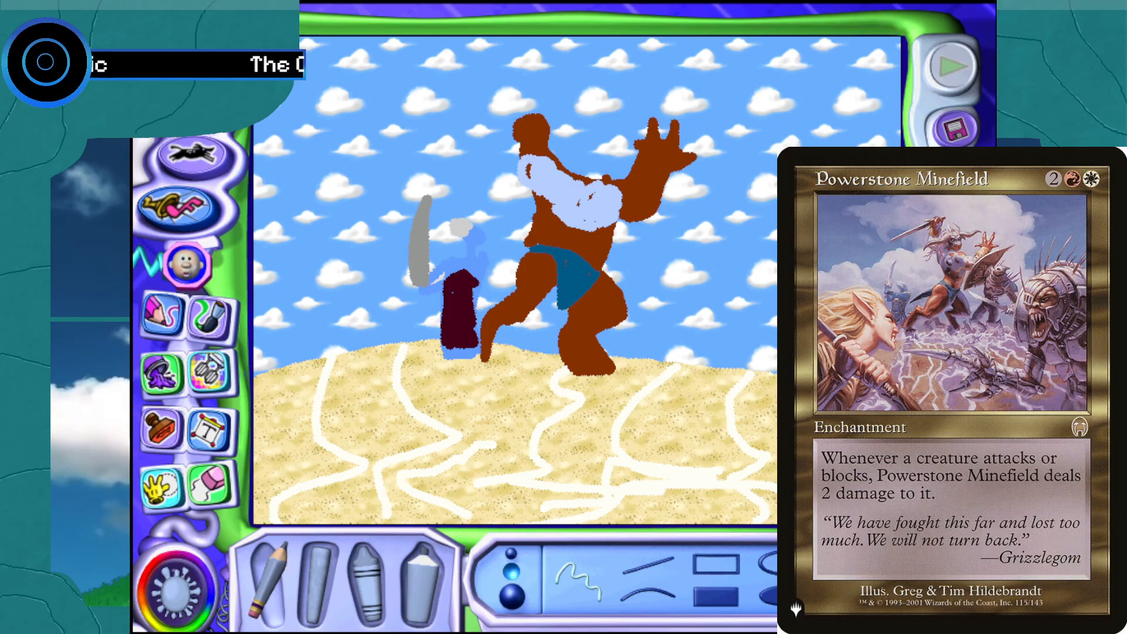
{"action": "mouse_move", "coordinate": [581, 155]}
{"action": "left_mouse_down"}
{"action": "mouse_move", "coordinate": [531, 178]}
{"action": "mouse_move", "coordinate": [578, 161]}
{"action": "mouse_move", "coordinate": [617, 177]}
{"action": "mouse_move", "coordinate": [585, 155]}
{"action": "mouse_move", "coordinate": [607, 180]}
{"action": "mouse_move", "coordinate": [589, 165]}
{"action": "left_mouse_up"}
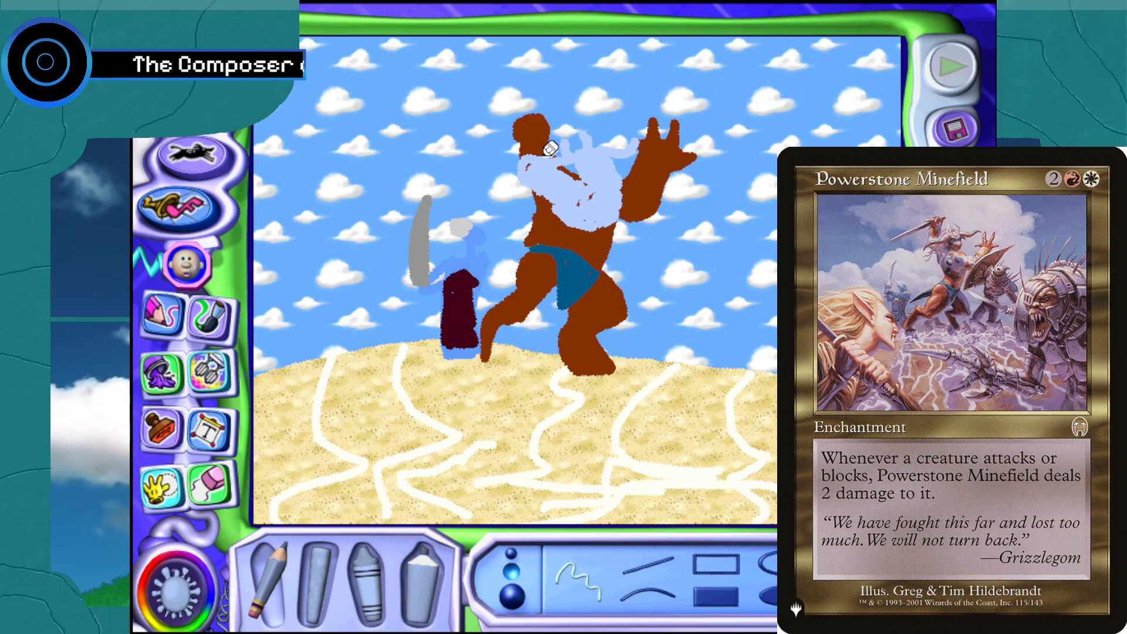
{"action": "mouse_move", "coordinate": [509, 128]}
{"action": "left_mouse_down"}
{"action": "mouse_move", "coordinate": [435, 174]}
{"action": "mouse_move", "coordinate": [518, 125]}
{"action": "left_mouse_up"}
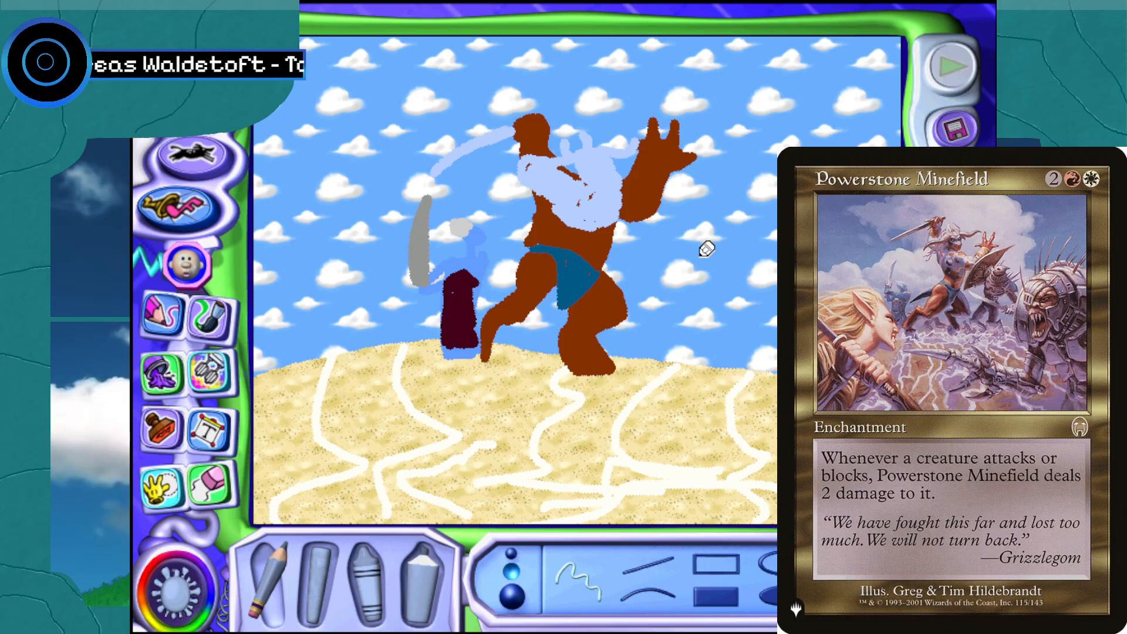
Draw a light grey shield below the brown figure's open hand and fill it in solidly
{"action": "left_click", "coordinate": [177, 590]}
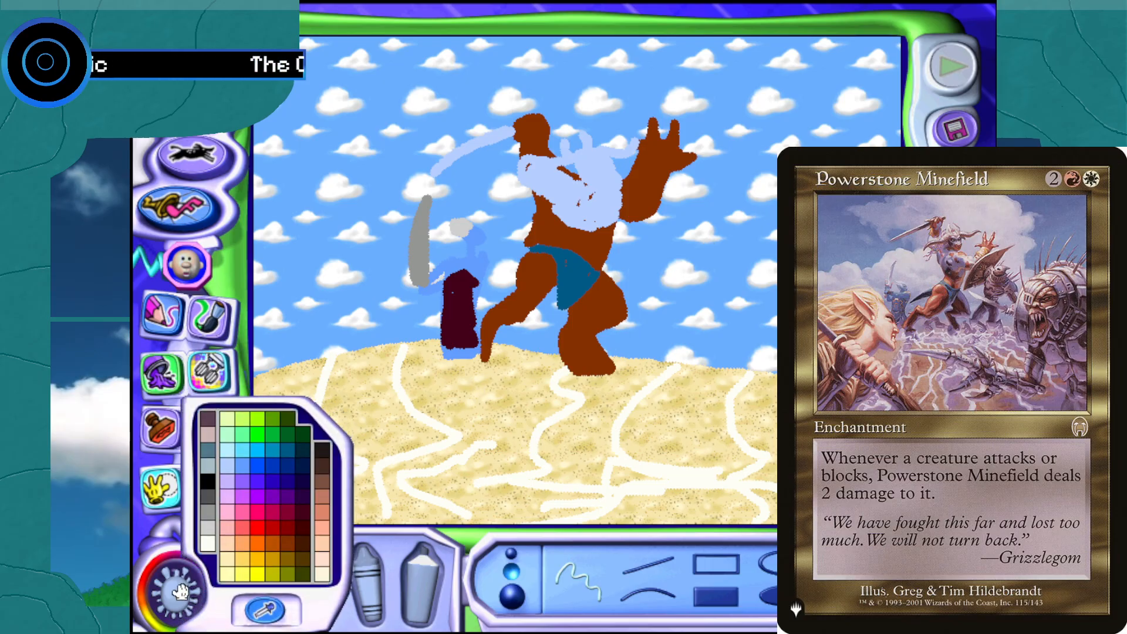
{"action": "left_click", "coordinate": [213, 522]}
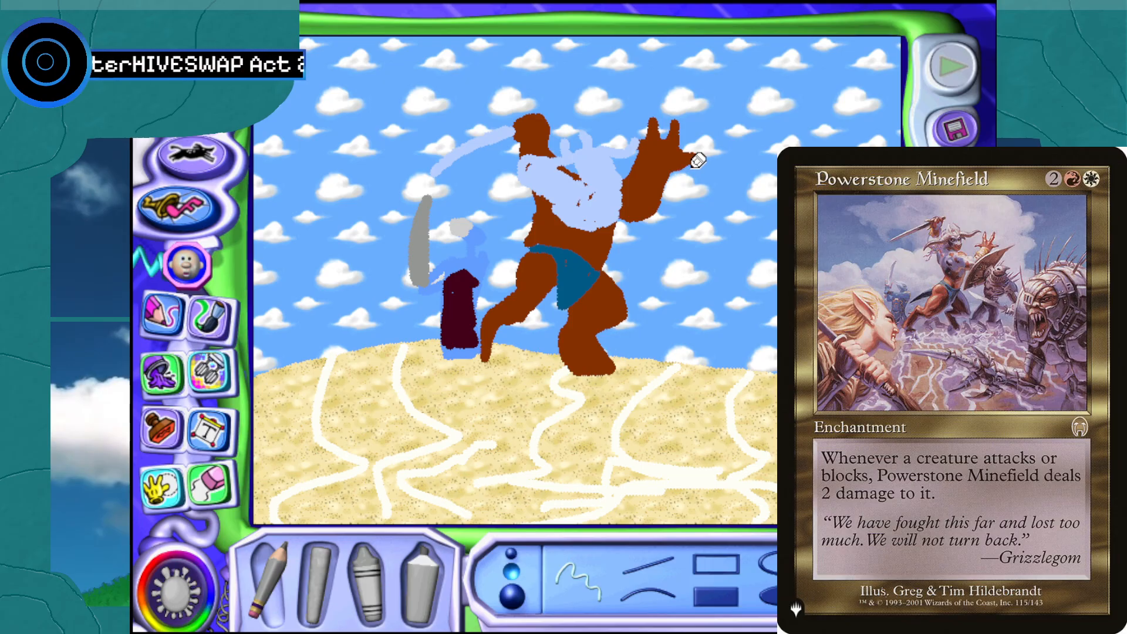
{"action": "mouse_move", "coordinate": [701, 162]}
{"action": "left_mouse_down"}
{"action": "mouse_move", "coordinate": [653, 219]}
{"action": "mouse_move", "coordinate": [646, 270]}
{"action": "mouse_move", "coordinate": [707, 270]}
{"action": "mouse_move", "coordinate": [717, 168]}
{"action": "mouse_move", "coordinate": [707, 160]}
{"action": "mouse_move", "coordinate": [657, 256]}
{"action": "mouse_move", "coordinate": [694, 261]}
{"action": "mouse_move", "coordinate": [651, 265]}
{"action": "mouse_move", "coordinate": [702, 231]}
{"action": "mouse_move", "coordinate": [694, 252]}
{"action": "mouse_move", "coordinate": [674, 232]}
{"action": "left_mouse_up"}
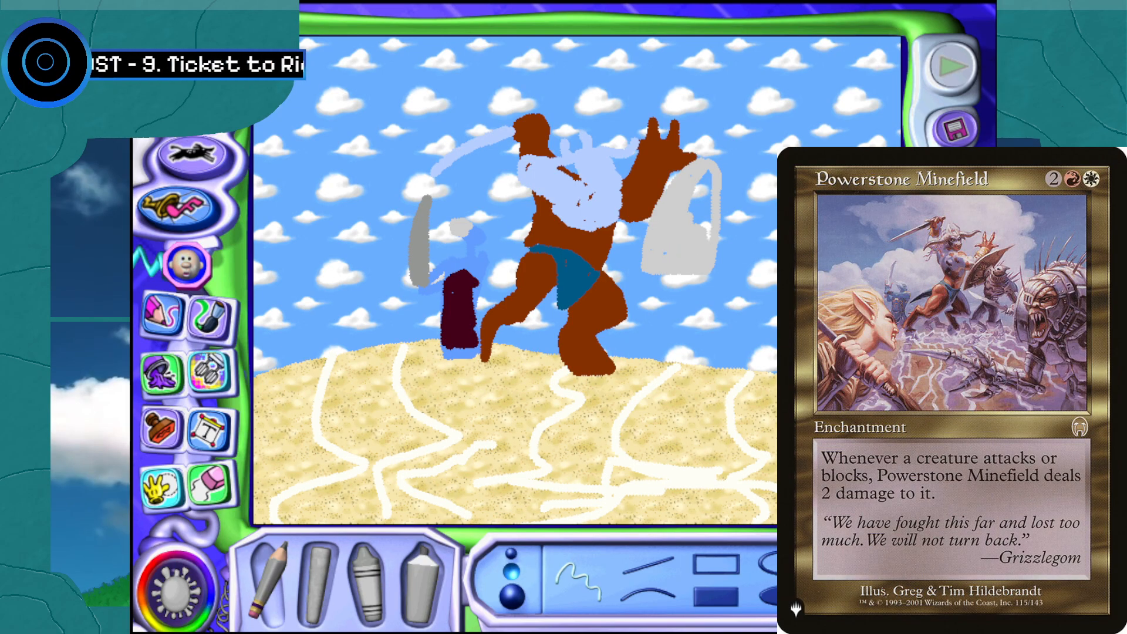
{"action": "left_click_drag", "start_coordinate": [695, 219], "coordinate": [725, 230]}
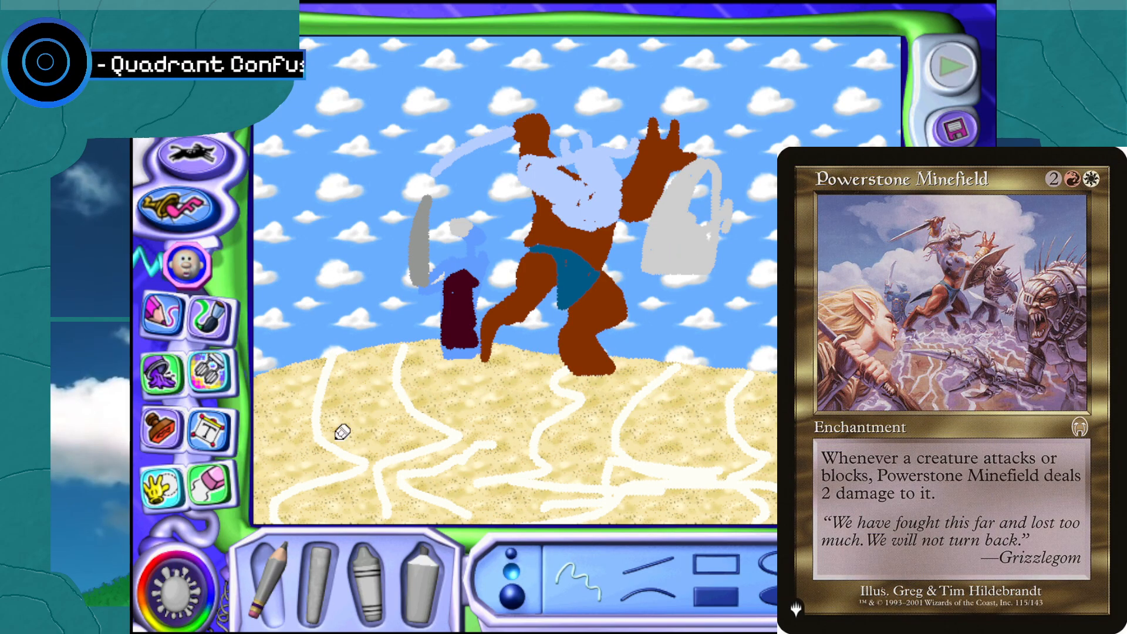
{"action": "left_click", "coordinate": [199, 253]}
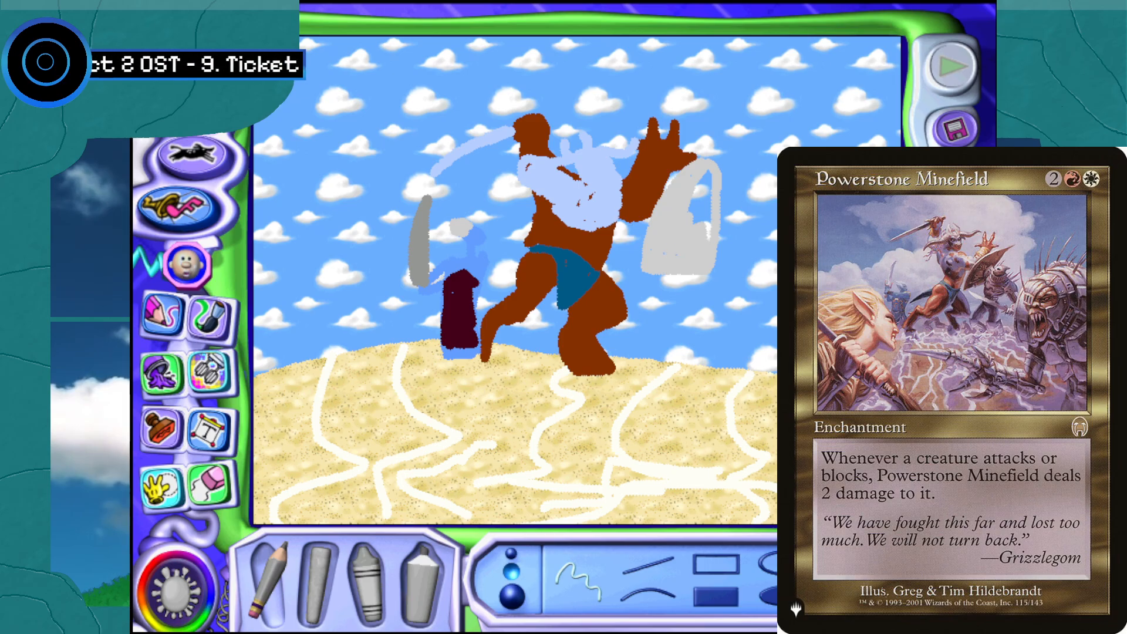
{"action": "mouse_move", "coordinate": [707, 237]}
{"action": "left_mouse_down"}
{"action": "mouse_move", "coordinate": [703, 197]}
{"action": "mouse_move", "coordinate": [697, 219]}
{"action": "left_mouse_up"}
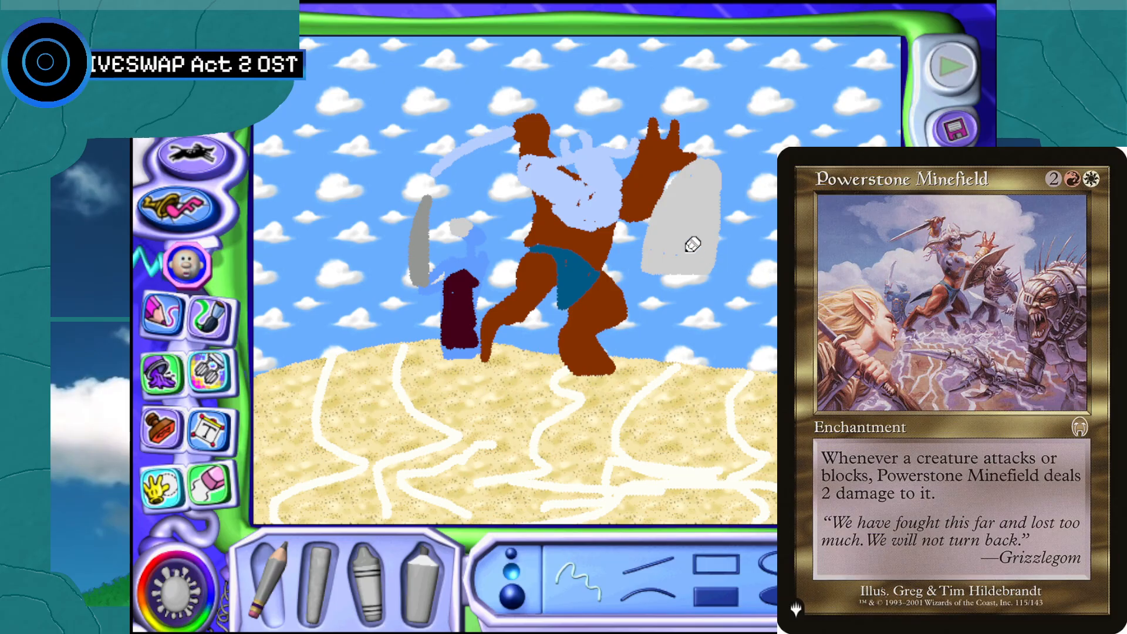
Draw the light grey creature's two thin bent legs reaching from beneath the shield down to the sand
{"action": "mouse_move", "coordinate": [693, 244]}
{"action": "left_mouse_down"}
{"action": "mouse_move", "coordinate": [699, 278]}
{"action": "mouse_move", "coordinate": [722, 307]}
{"action": "left_mouse_up"}
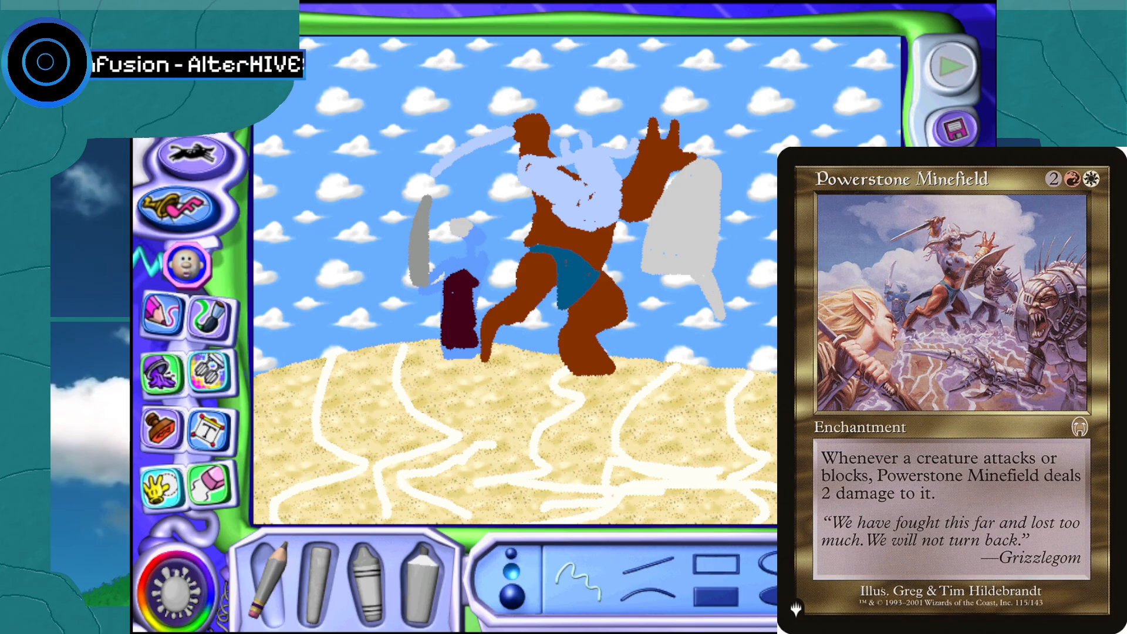
{"action": "left_click_drag", "start_coordinate": [717, 322], "coordinate": [682, 355]}
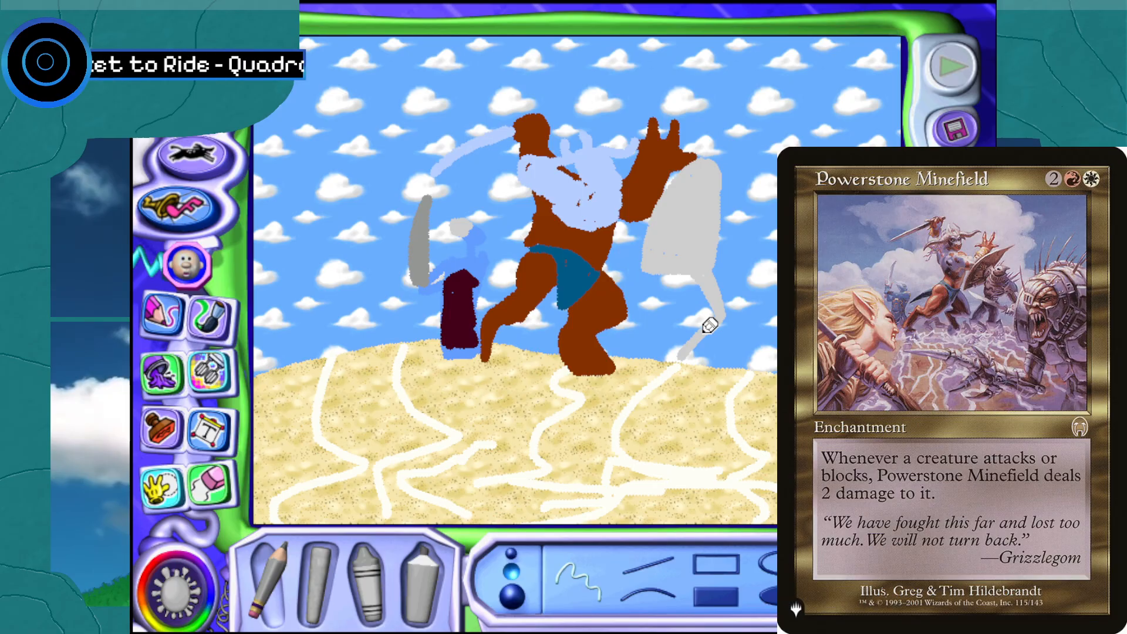
{"action": "mouse_move", "coordinate": [722, 317]}
{"action": "left_mouse_down"}
{"action": "mouse_move", "coordinate": [676, 365]}
{"action": "mouse_move", "coordinate": [712, 334]}
{"action": "left_mouse_up"}
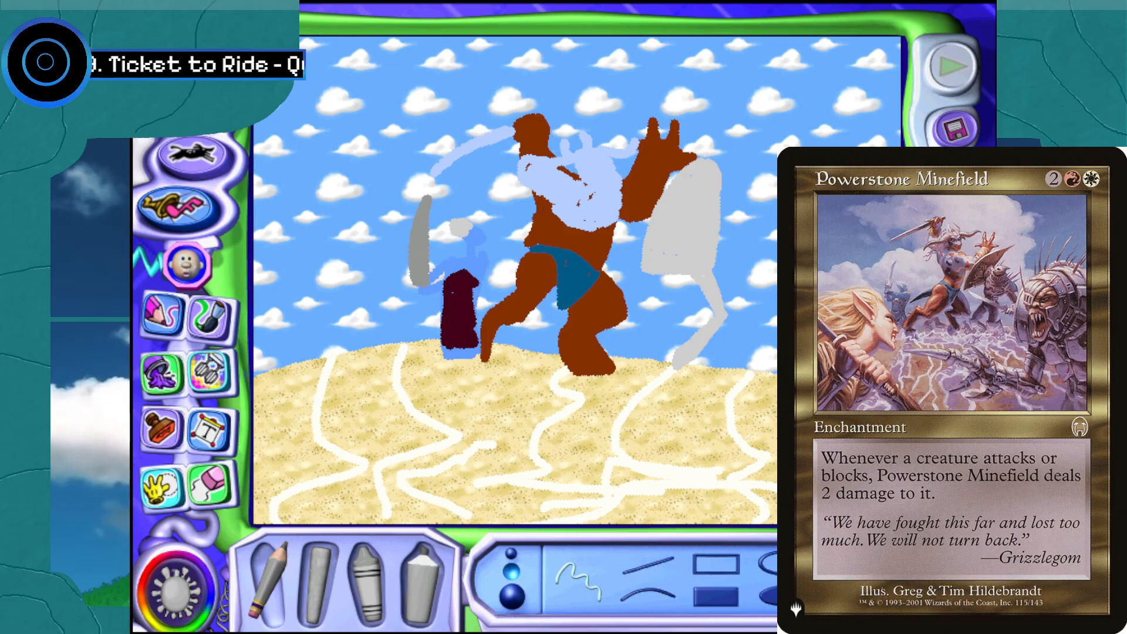
{"action": "mouse_move", "coordinate": [728, 316]}
{"action": "left_mouse_down"}
{"action": "mouse_move", "coordinate": [746, 326]}
{"action": "mouse_move", "coordinate": [734, 375]}
{"action": "mouse_move", "coordinate": [753, 365]}
{"action": "mouse_move", "coordinate": [754, 343]}
{"action": "left_mouse_up"}
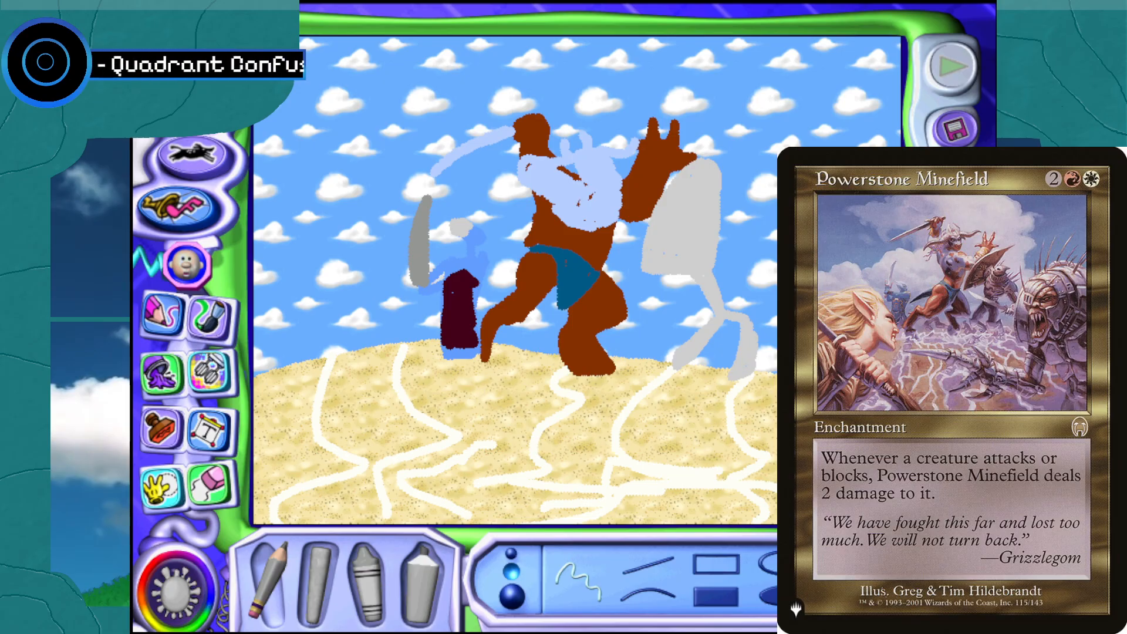
Thicken the grey creature's rear leg, then outline its body and back beside the shield and fill them in solidly
{"action": "left_click_drag", "start_coordinate": [751, 326], "coordinate": [776, 260]}
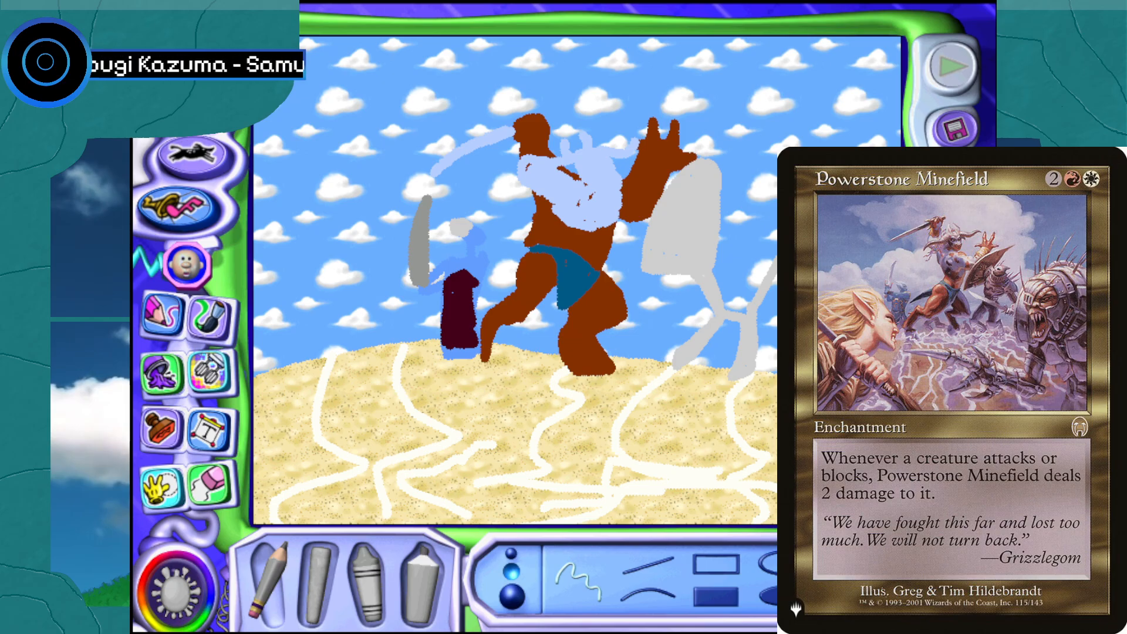
{"action": "mouse_move", "coordinate": [778, 297]}
{"action": "left_mouse_down"}
{"action": "mouse_move", "coordinate": [736, 297]}
{"action": "mouse_move", "coordinate": [716, 268]}
{"action": "mouse_move", "coordinate": [720, 286]}
{"action": "mouse_move", "coordinate": [776, 302]}
{"action": "left_mouse_up"}
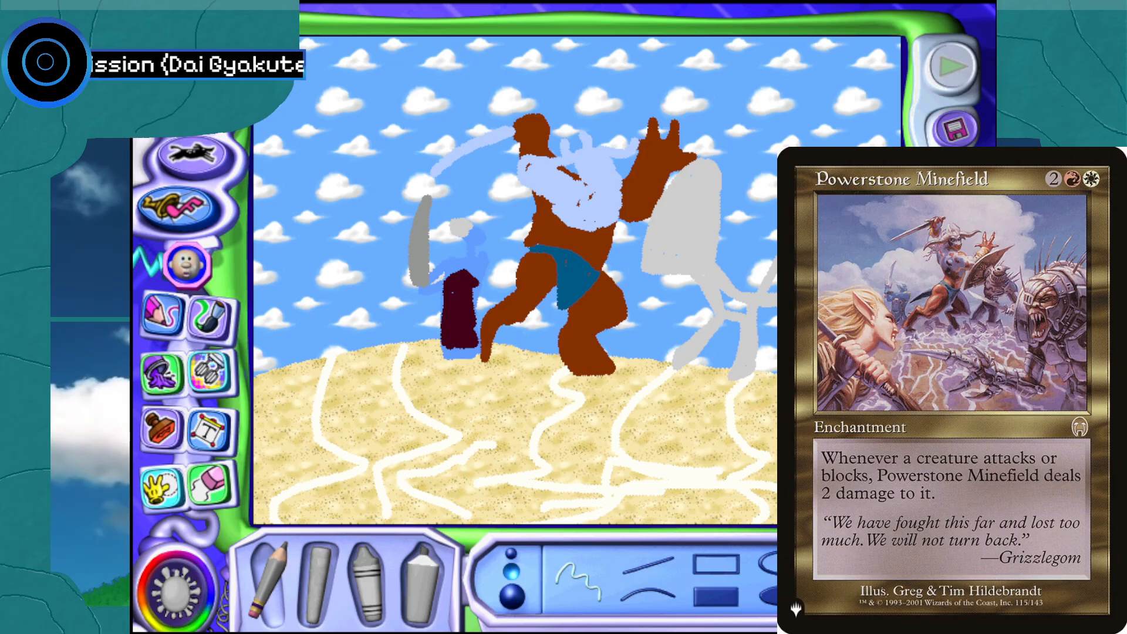
{"action": "mouse_move", "coordinate": [778, 222]}
{"action": "left_mouse_down"}
{"action": "mouse_move", "coordinate": [737, 219]}
{"action": "mouse_move", "coordinate": [715, 245]}
{"action": "mouse_move", "coordinate": [740, 293]}
{"action": "mouse_move", "coordinate": [755, 298]}
{"action": "mouse_move", "coordinate": [729, 306]}
{"action": "left_mouse_up"}
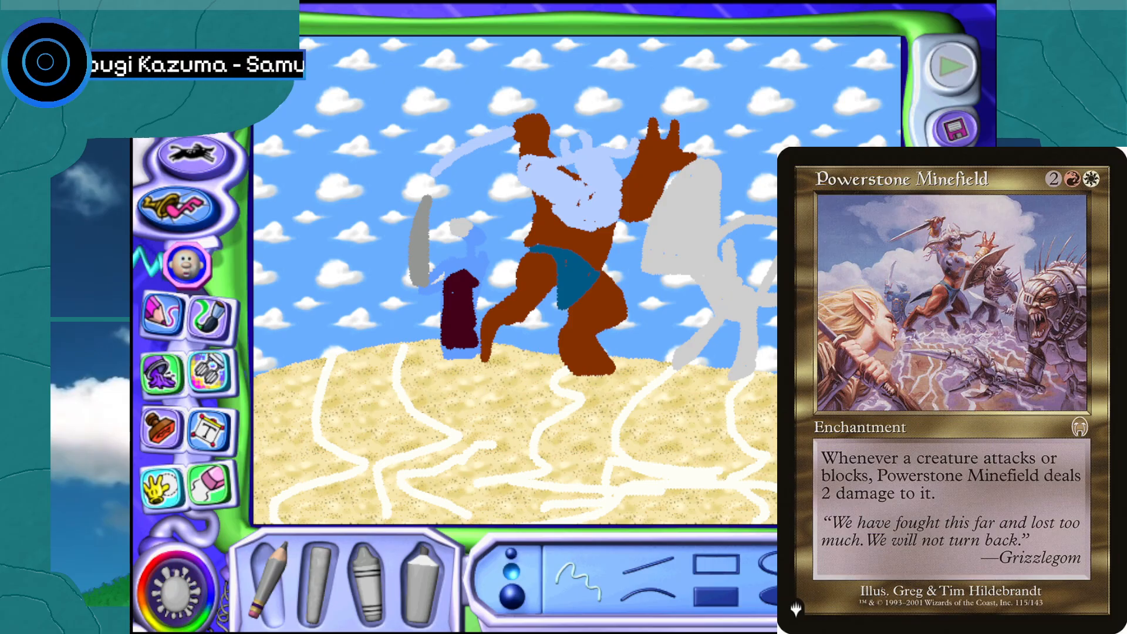
{"action": "mouse_move", "coordinate": [724, 254]}
{"action": "left_mouse_down"}
{"action": "mouse_move", "coordinate": [729, 239]}
{"action": "mouse_move", "coordinate": [768, 265]}
{"action": "mouse_move", "coordinate": [744, 268]}
{"action": "left_mouse_up"}
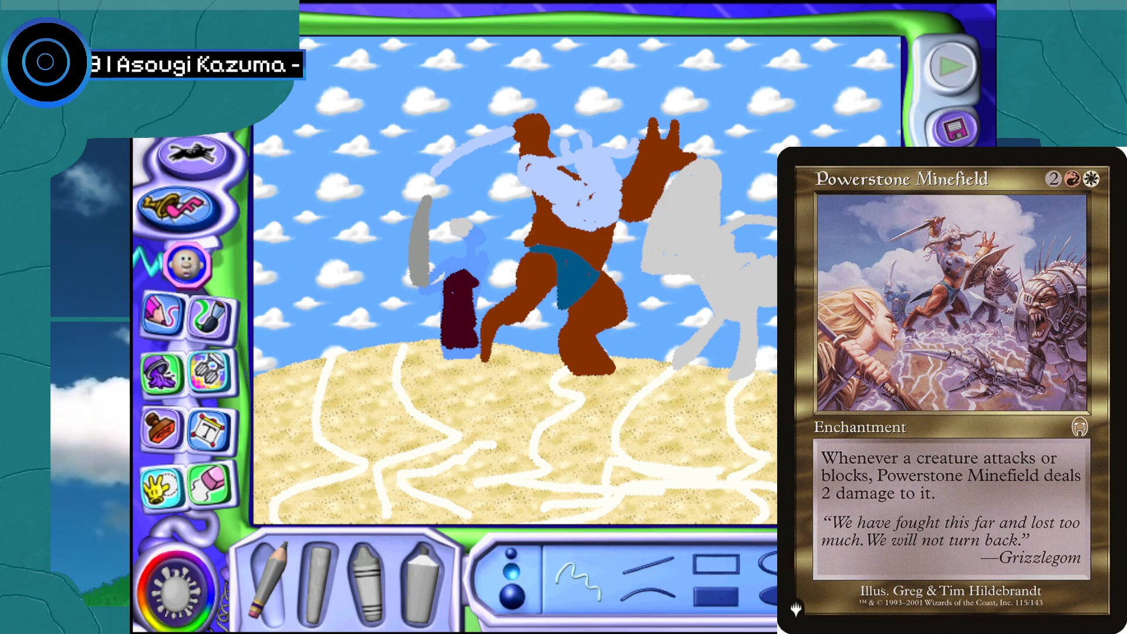
{"action": "mouse_move", "coordinate": [767, 227]}
{"action": "left_mouse_down"}
{"action": "mouse_move", "coordinate": [765, 252]}
{"action": "mouse_move", "coordinate": [776, 237]}
{"action": "left_mouse_up"}
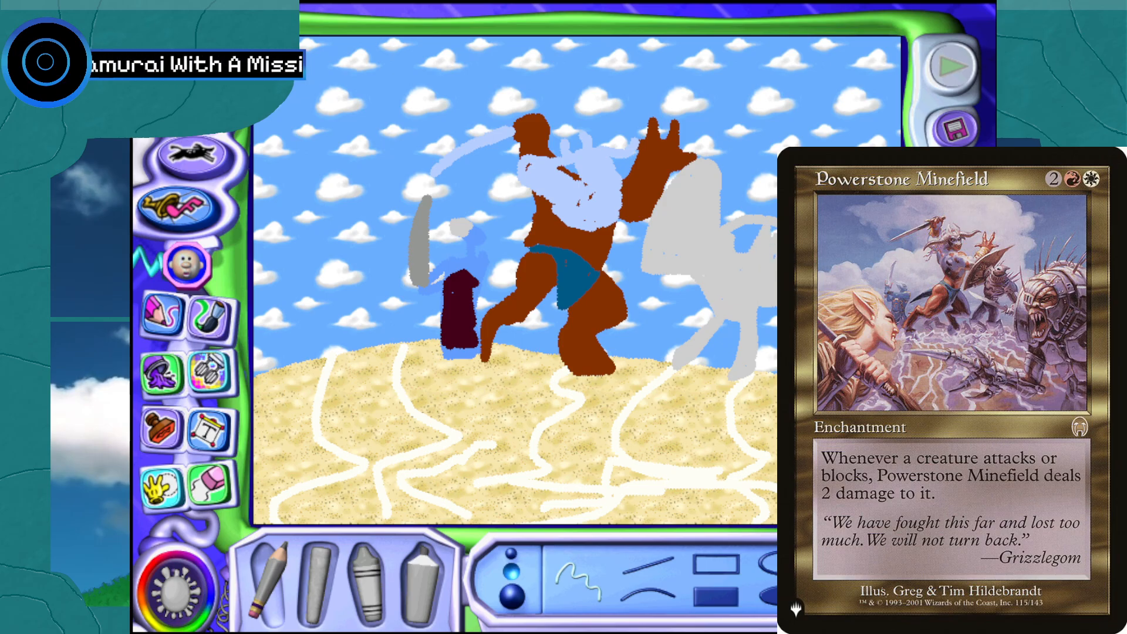
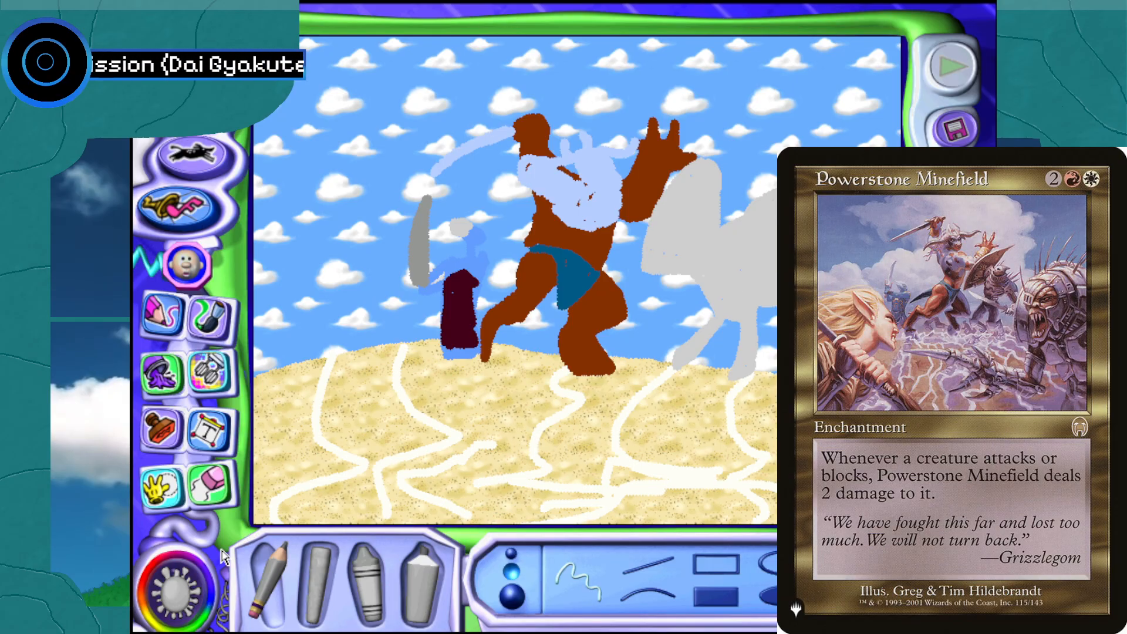
Outline a large slanted profile face in light peach at the lower left of the picture, below the small blue figure
{"action": "left_click", "coordinate": [187, 584]}
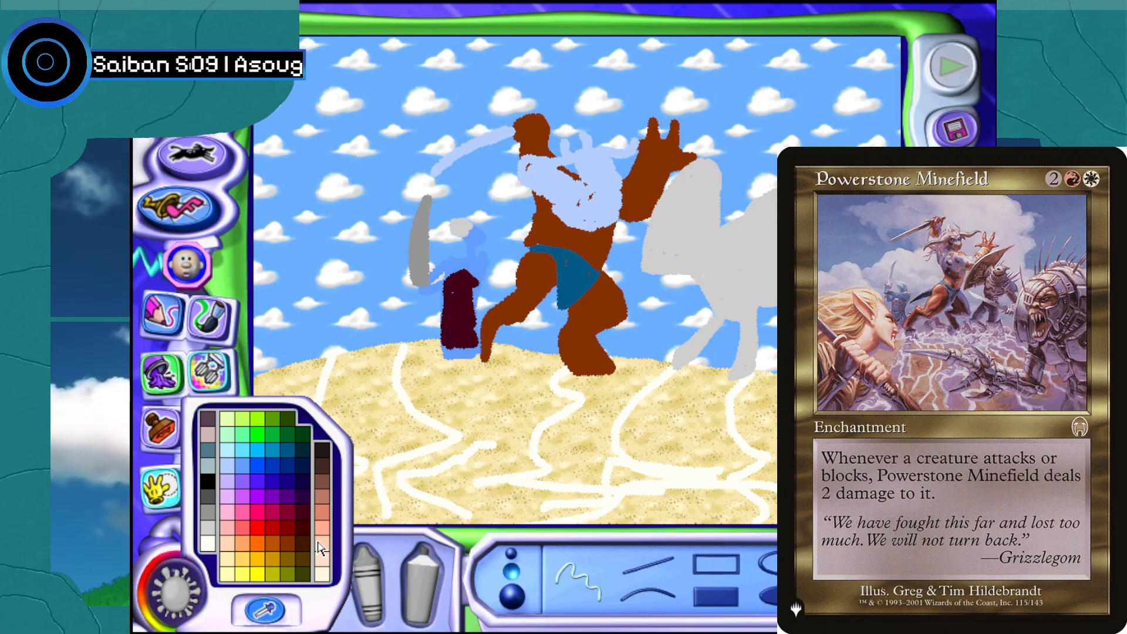
{"action": "left_click", "coordinate": [319, 549]}
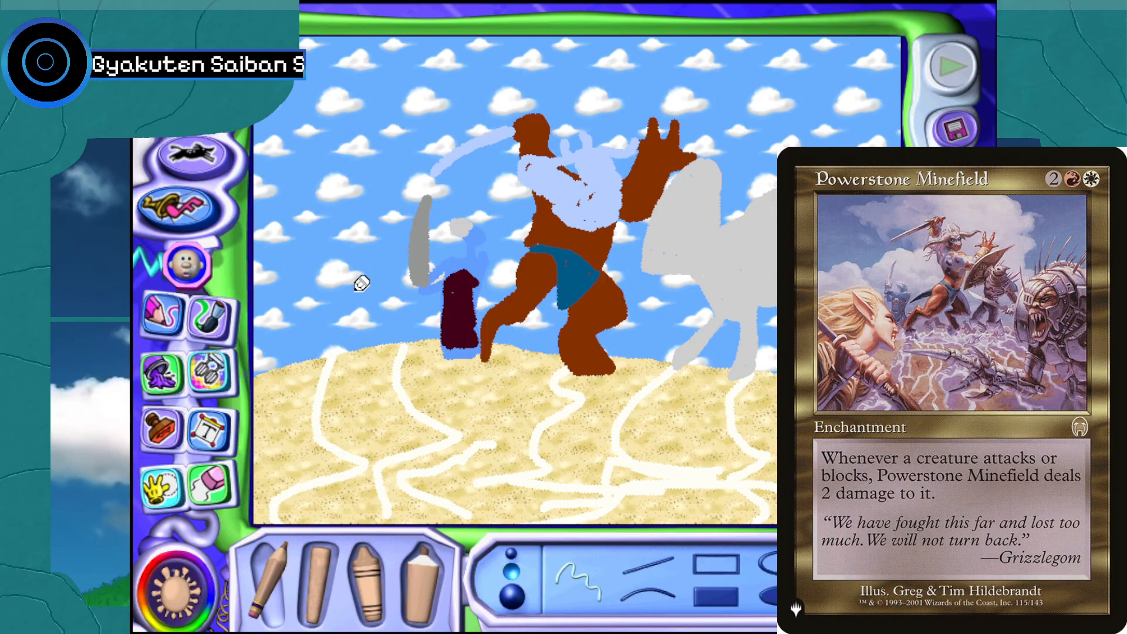
{"action": "mouse_move", "coordinate": [355, 292]}
{"action": "left_mouse_down"}
{"action": "mouse_move", "coordinate": [431, 364]}
{"action": "mouse_move", "coordinate": [412, 377]}
{"action": "left_mouse_up"}
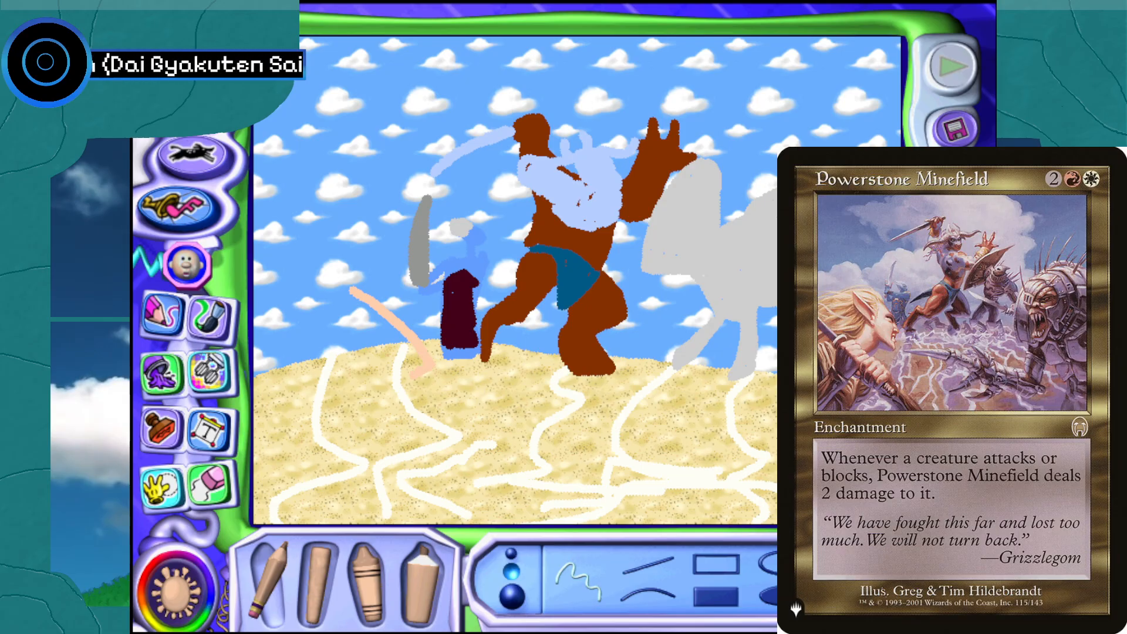
{"action": "mouse_move", "coordinate": [414, 403]}
{"action": "left_mouse_down"}
{"action": "mouse_move", "coordinate": [372, 396]}
{"action": "mouse_move", "coordinate": [336, 351]}
{"action": "mouse_move", "coordinate": [334, 303]}
{"action": "mouse_move", "coordinate": [361, 287]}
{"action": "mouse_move", "coordinate": [359, 310]}
{"action": "mouse_move", "coordinate": [300, 279]}
{"action": "mouse_move", "coordinate": [313, 311]}
{"action": "mouse_move", "coordinate": [351, 336]}
{"action": "left_mouse_up"}
{"action": "left_click", "coordinate": [187, 265]}
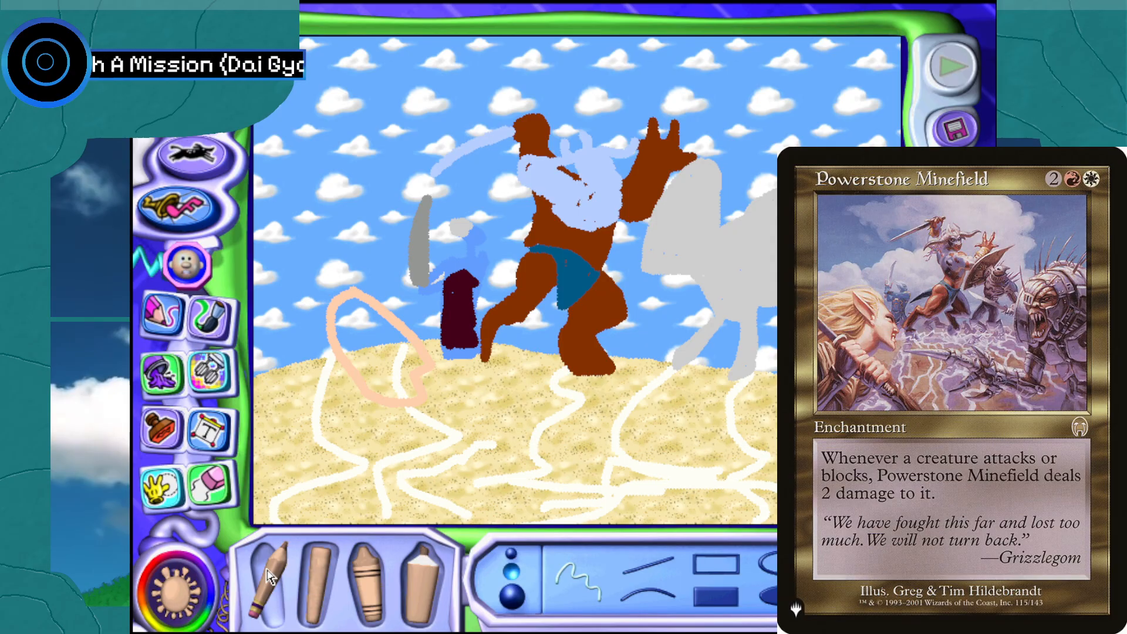
Outline and fill the hair behind the peach face in the palest yellow, sweeping down to the picture's edge
{"action": "left_click", "coordinate": [198, 578]}
{"action": "left_click", "coordinate": [238, 574]}
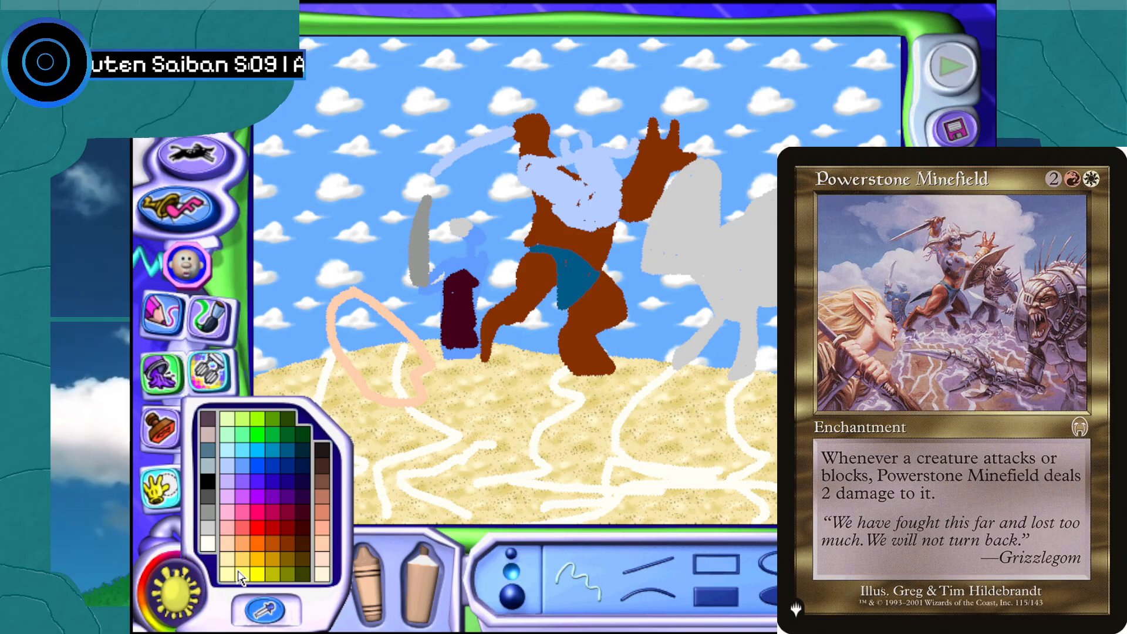
{"action": "left_click", "coordinate": [228, 573]}
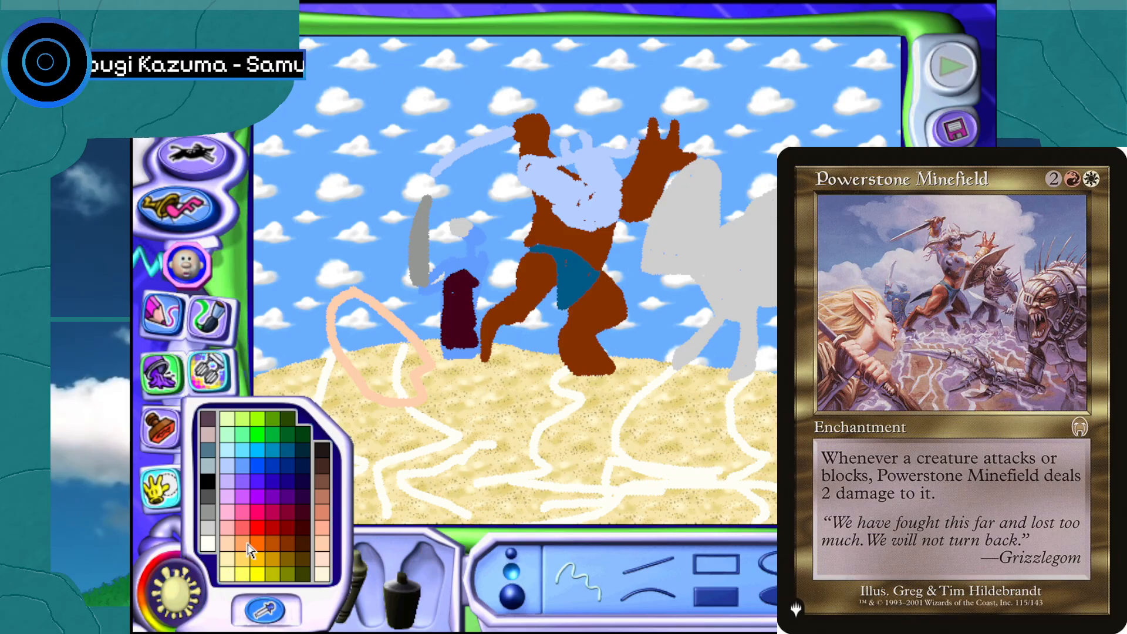
{"action": "mouse_move", "coordinate": [352, 285]}
{"action": "left_mouse_down"}
{"action": "mouse_move", "coordinate": [320, 294]}
{"action": "mouse_move", "coordinate": [280, 330]}
{"action": "mouse_move", "coordinate": [257, 399]}
{"action": "mouse_move", "coordinate": [317, 382]}
{"action": "left_mouse_up"}
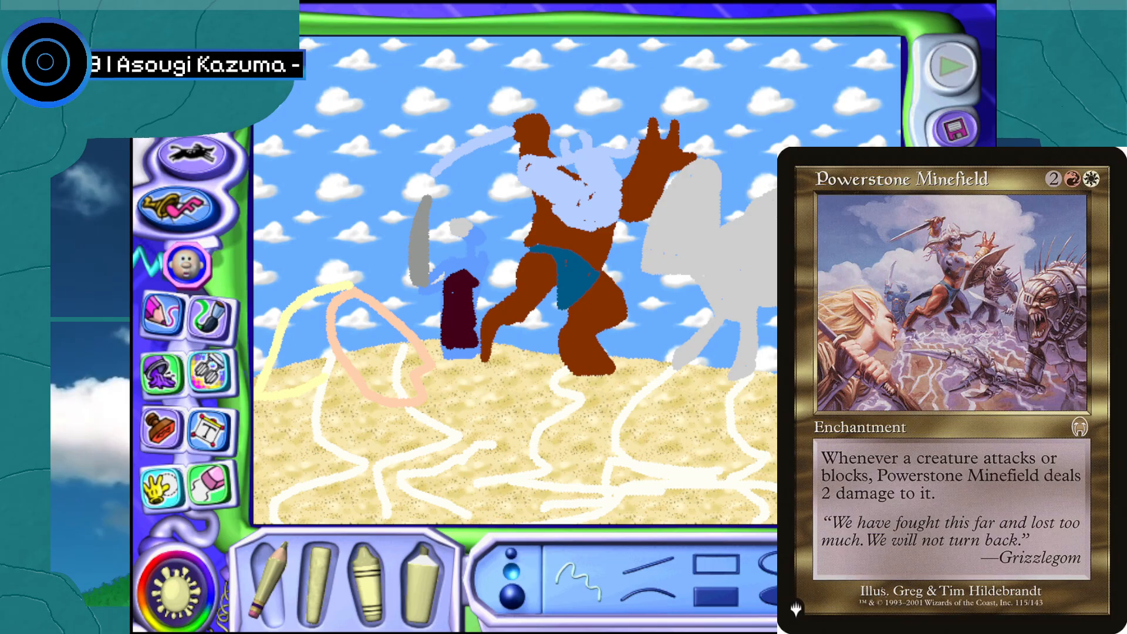
{"action": "mouse_move", "coordinate": [332, 371]}
{"action": "left_mouse_down"}
{"action": "mouse_move", "coordinate": [322, 327]}
{"action": "mouse_move", "coordinate": [327, 295]}
{"action": "mouse_move", "coordinate": [338, 292]}
{"action": "mouse_move", "coordinate": [295, 322]}
{"action": "mouse_move", "coordinate": [269, 387]}
{"action": "mouse_move", "coordinate": [301, 384]}
{"action": "mouse_move", "coordinate": [320, 360]}
{"action": "mouse_move", "coordinate": [323, 372]}
{"action": "mouse_move", "coordinate": [288, 330]}
{"action": "mouse_move", "coordinate": [303, 331]}
{"action": "mouse_move", "coordinate": [293, 374]}
{"action": "left_mouse_up"}
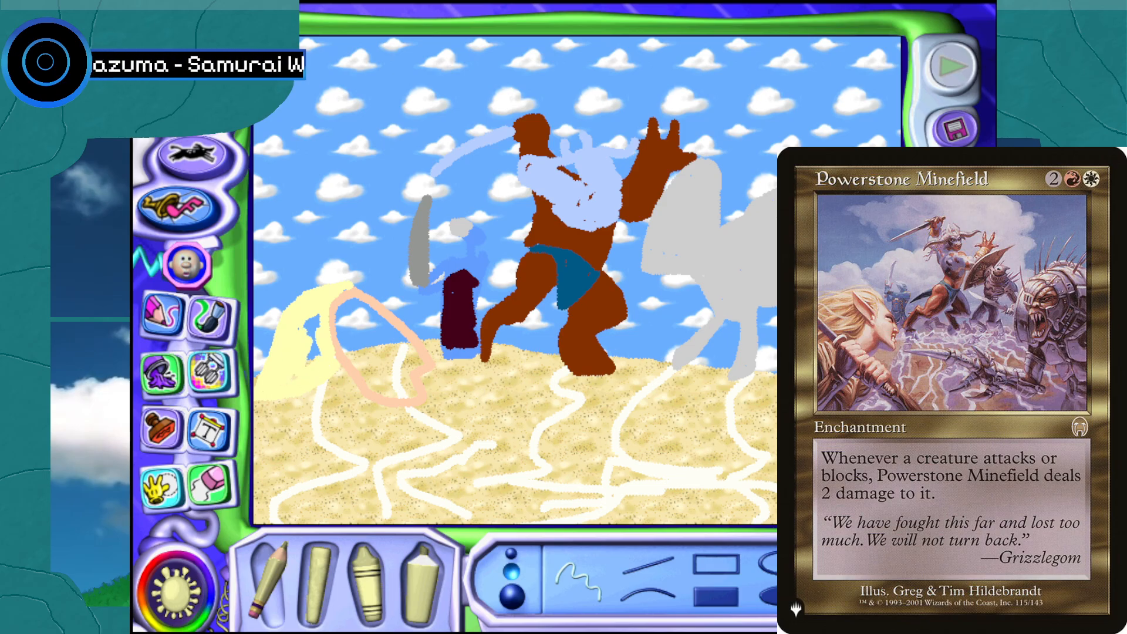
{"action": "left_click_drag", "start_coordinate": [306, 322], "coordinate": [317, 364]}
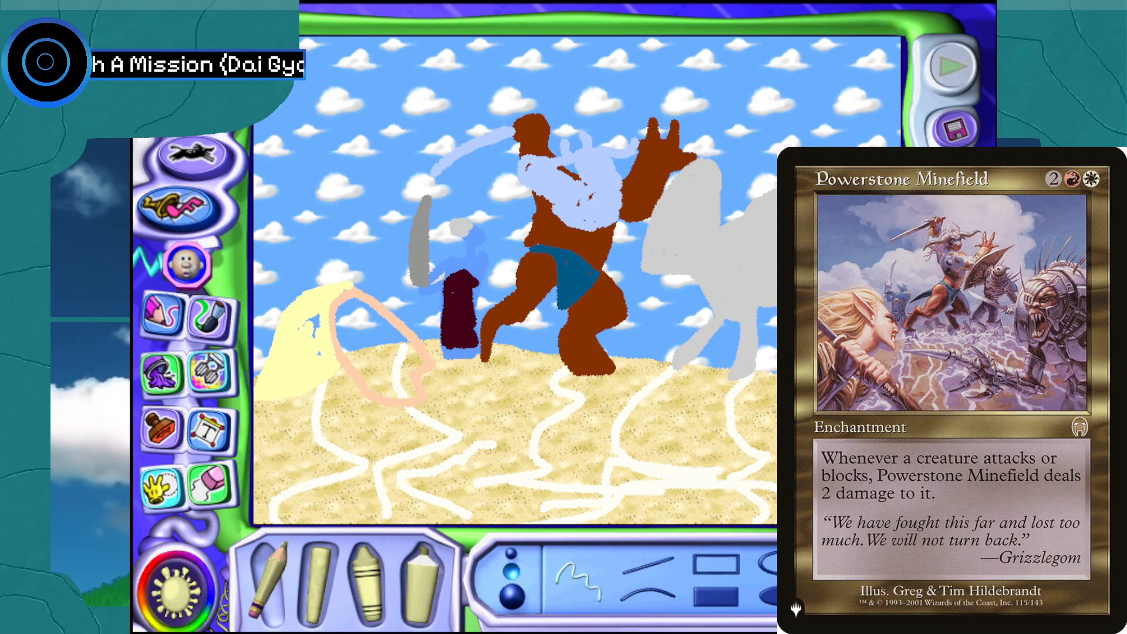
{"action": "left_click_drag", "start_coordinate": [309, 322], "coordinate": [318, 320]}
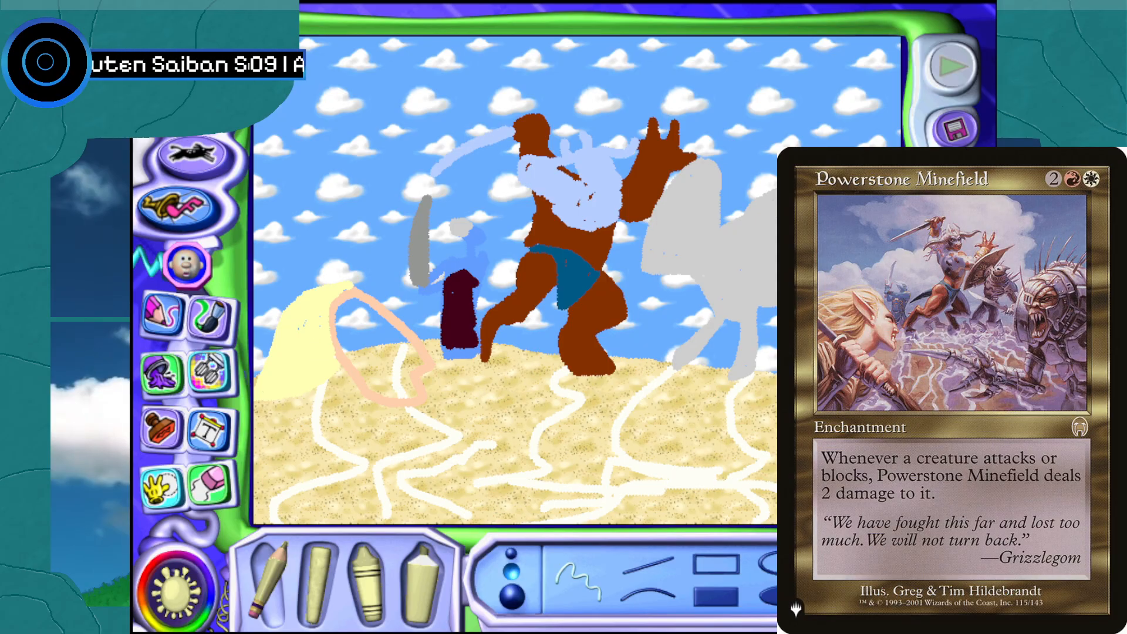
Sample the face outline's peach with the eyedropper, thicken the face's back edge and chin, and undo the last fill stroke
{"action": "left_click", "coordinate": [177, 581]}
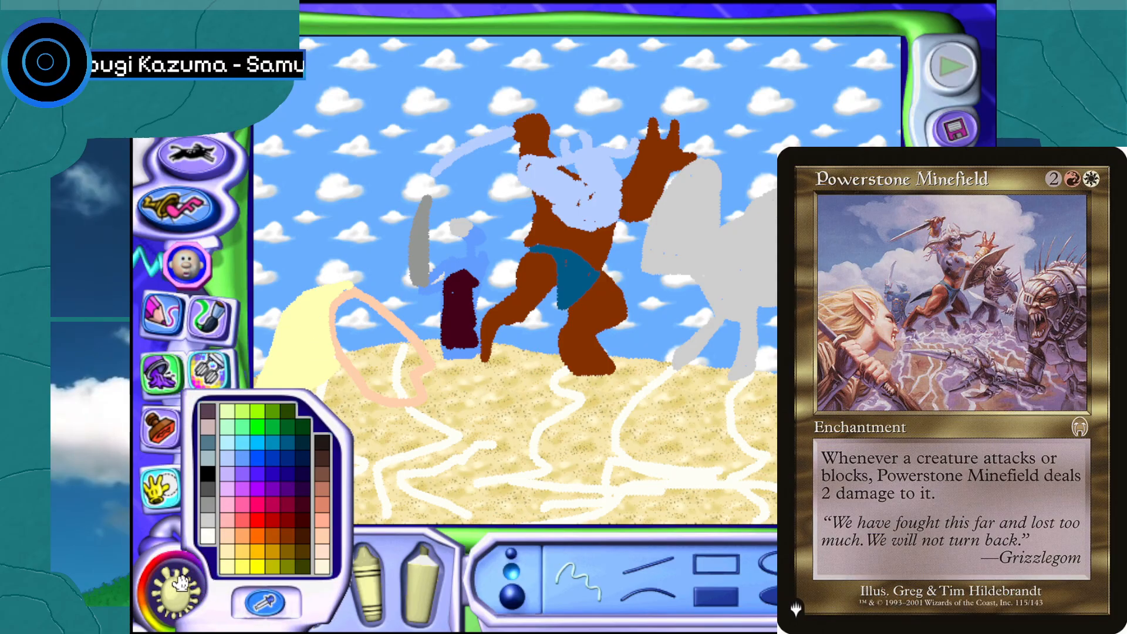
{"action": "left_click", "coordinate": [265, 610]}
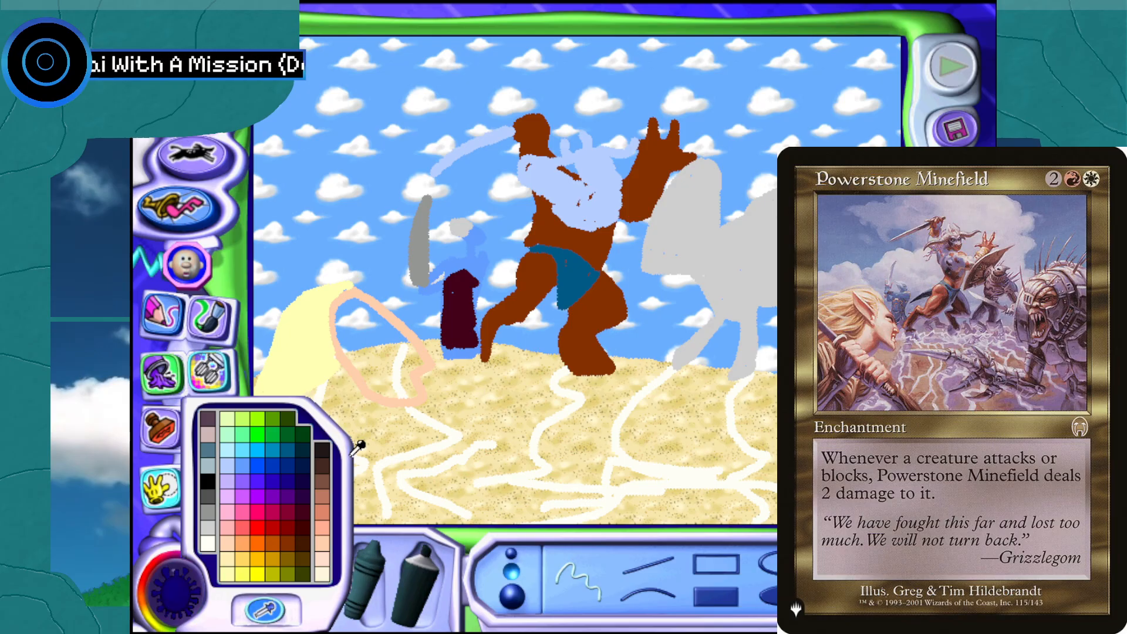
{"action": "left_click", "coordinate": [405, 337]}
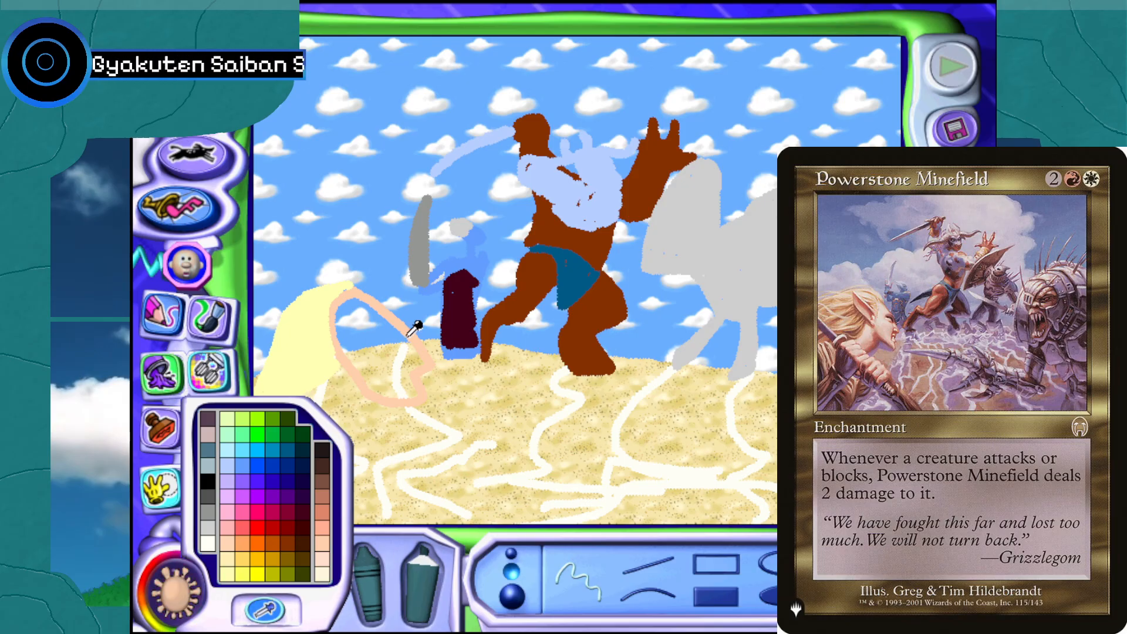
{"action": "mouse_move", "coordinate": [353, 300]}
{"action": "left_mouse_down"}
{"action": "mouse_move", "coordinate": [340, 320]}
{"action": "mouse_move", "coordinate": [343, 306]}
{"action": "left_mouse_up"}
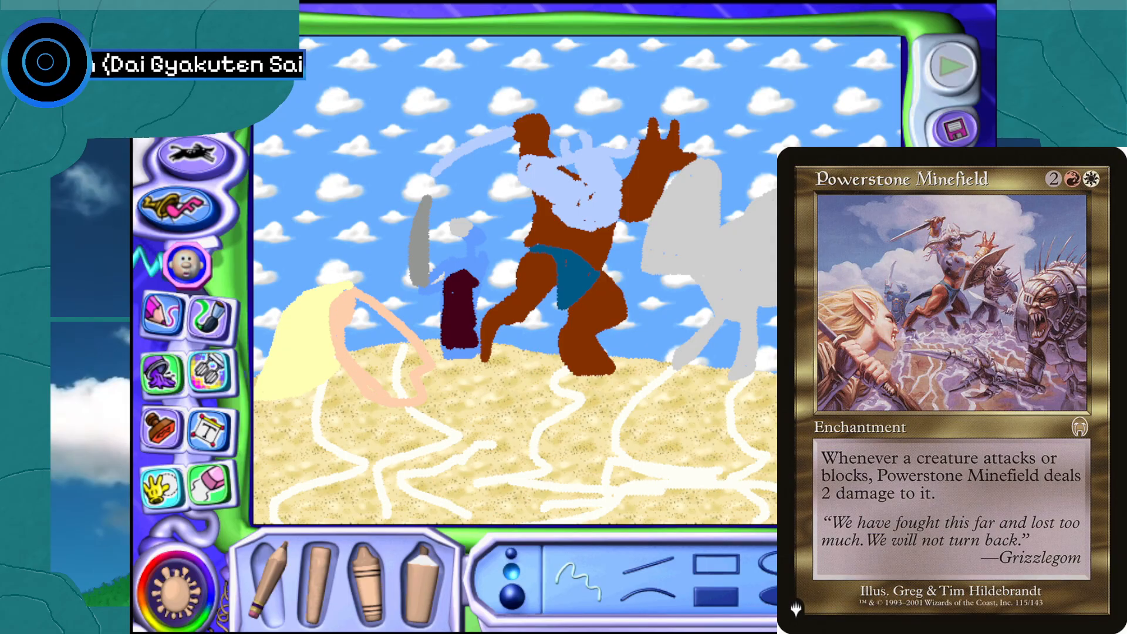
{"action": "left_click_drag", "start_coordinate": [410, 395], "coordinate": [400, 376]}
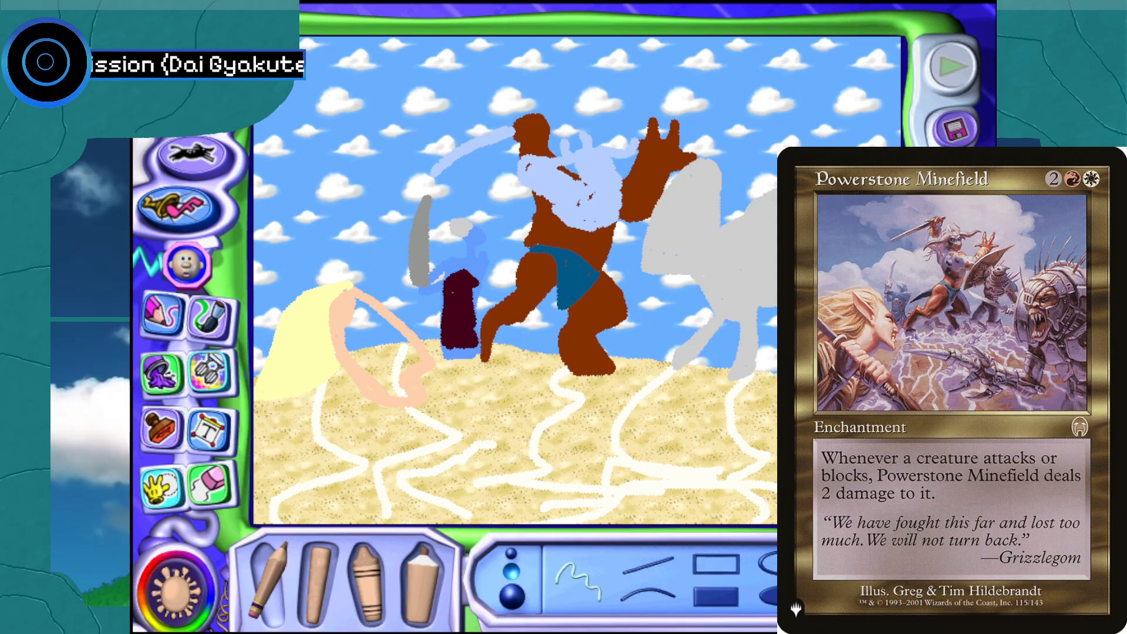
{"action": "mouse_move", "coordinate": [417, 357]}
{"action": "left_mouse_down"}
{"action": "mouse_move", "coordinate": [363, 300]}
{"action": "mouse_move", "coordinate": [349, 347]}
{"action": "mouse_move", "coordinate": [370, 337]}
{"action": "mouse_move", "coordinate": [363, 331]}
{"action": "mouse_move", "coordinate": [380, 346]}
{"action": "mouse_move", "coordinate": [365, 362]}
{"action": "mouse_move", "coordinate": [383, 358]}
{"action": "mouse_move", "coordinate": [380, 337]}
{"action": "left_mouse_up"}
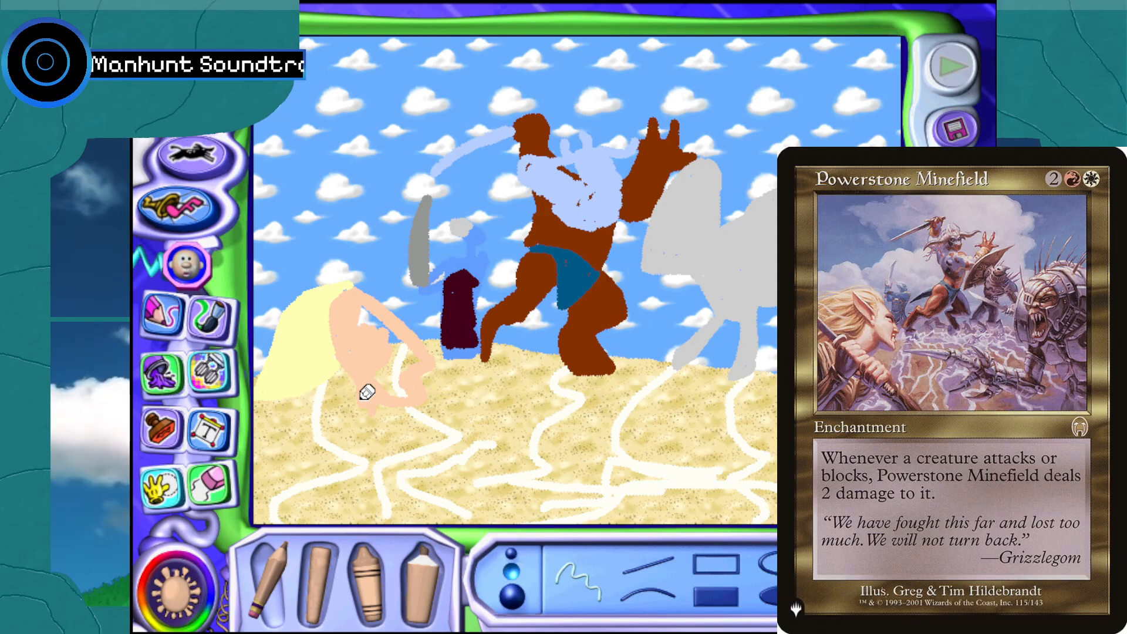
{"action": "left_click", "coordinate": [187, 265]}
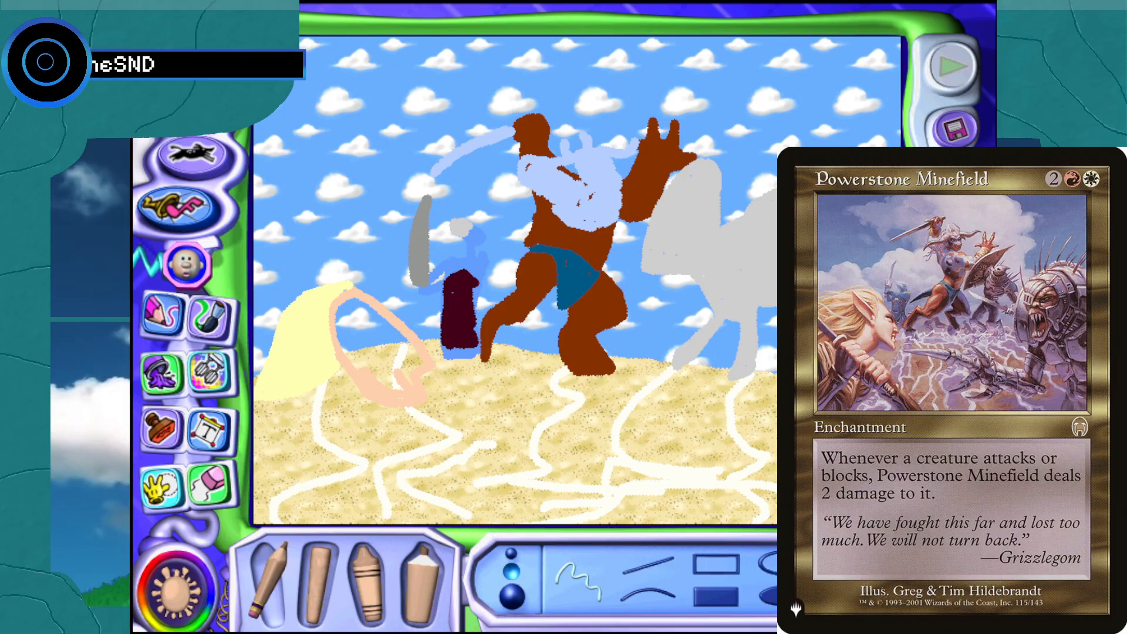
Fill the rest of the face solidly in peach and paint a short neck below the jaw and hair
{"action": "mouse_move", "coordinate": [411, 357]}
{"action": "left_mouse_down"}
{"action": "mouse_move", "coordinate": [389, 359]}
{"action": "mouse_move", "coordinate": [392, 378]}
{"action": "left_mouse_up"}
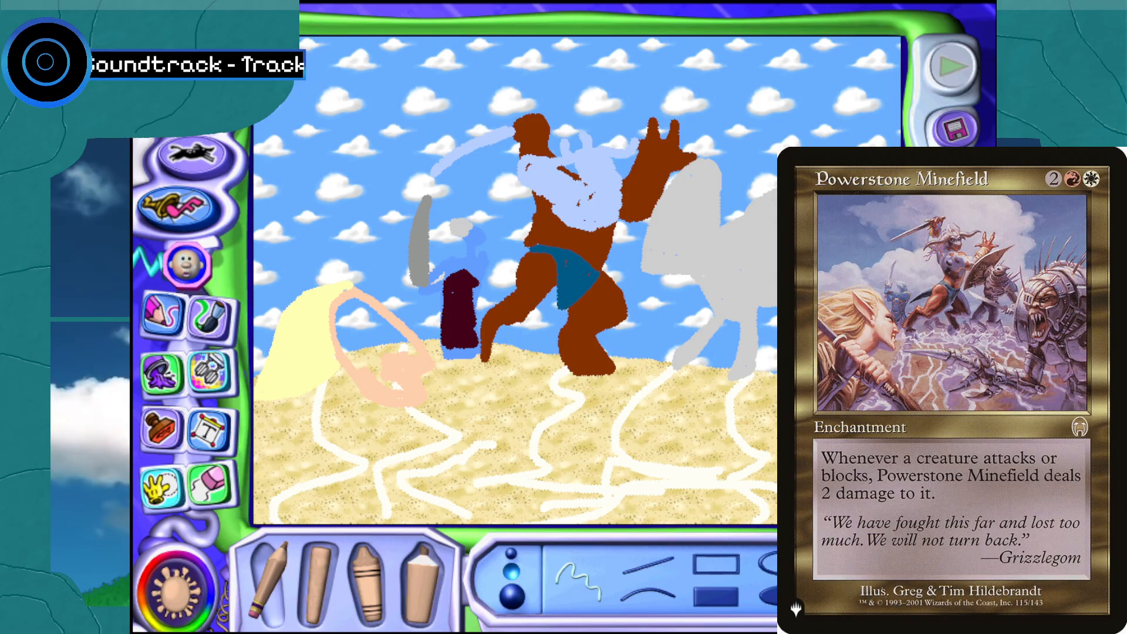
{"action": "mouse_move", "coordinate": [379, 357]}
{"action": "left_mouse_down"}
{"action": "mouse_move", "coordinate": [358, 361]}
{"action": "mouse_move", "coordinate": [380, 379]}
{"action": "mouse_move", "coordinate": [379, 349]}
{"action": "mouse_move", "coordinate": [343, 348]}
{"action": "mouse_move", "coordinate": [340, 308]}
{"action": "mouse_move", "coordinate": [364, 303]}
{"action": "left_mouse_up"}
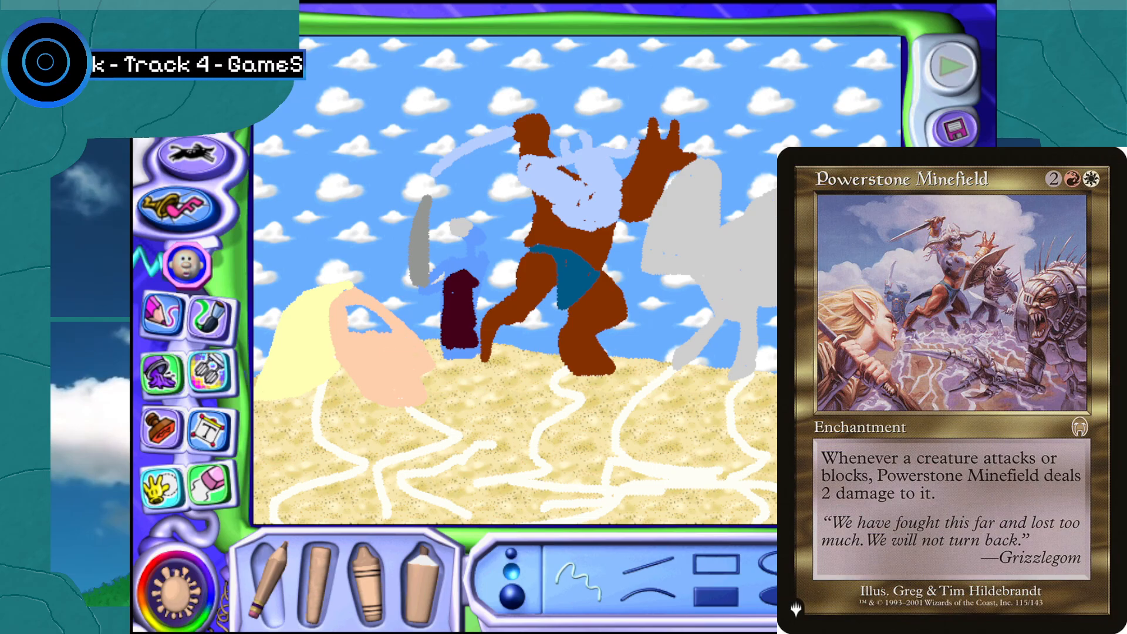
{"action": "mouse_move", "coordinate": [382, 330]}
{"action": "left_mouse_down"}
{"action": "mouse_move", "coordinate": [355, 311]}
{"action": "mouse_move", "coordinate": [356, 327]}
{"action": "left_mouse_up"}
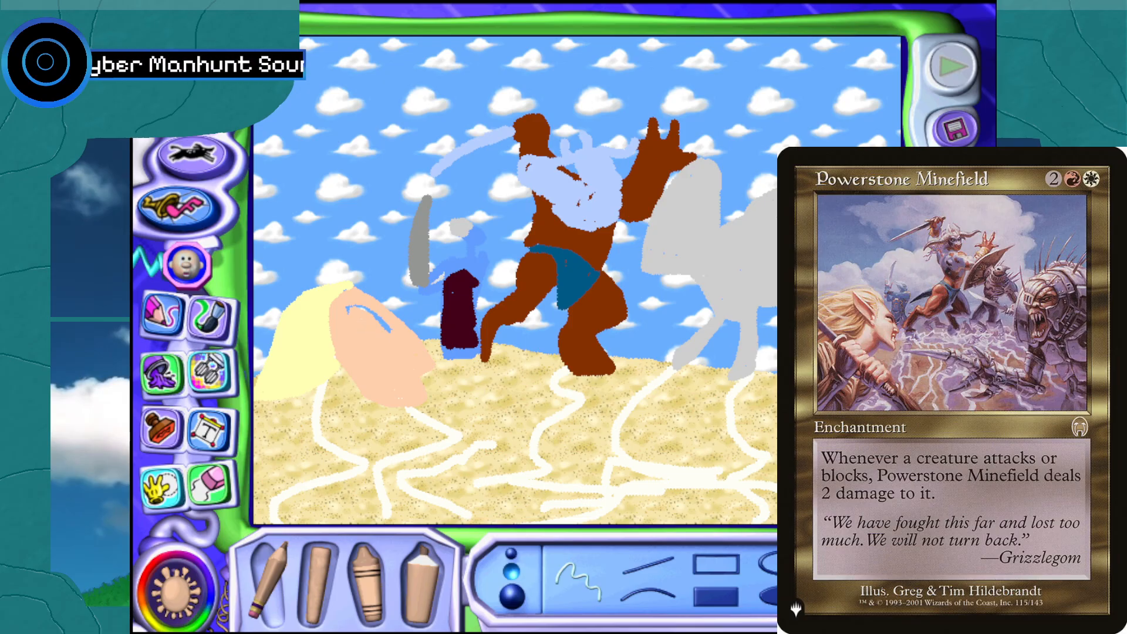
{"action": "left_click_drag", "start_coordinate": [390, 330], "coordinate": [374, 317]}
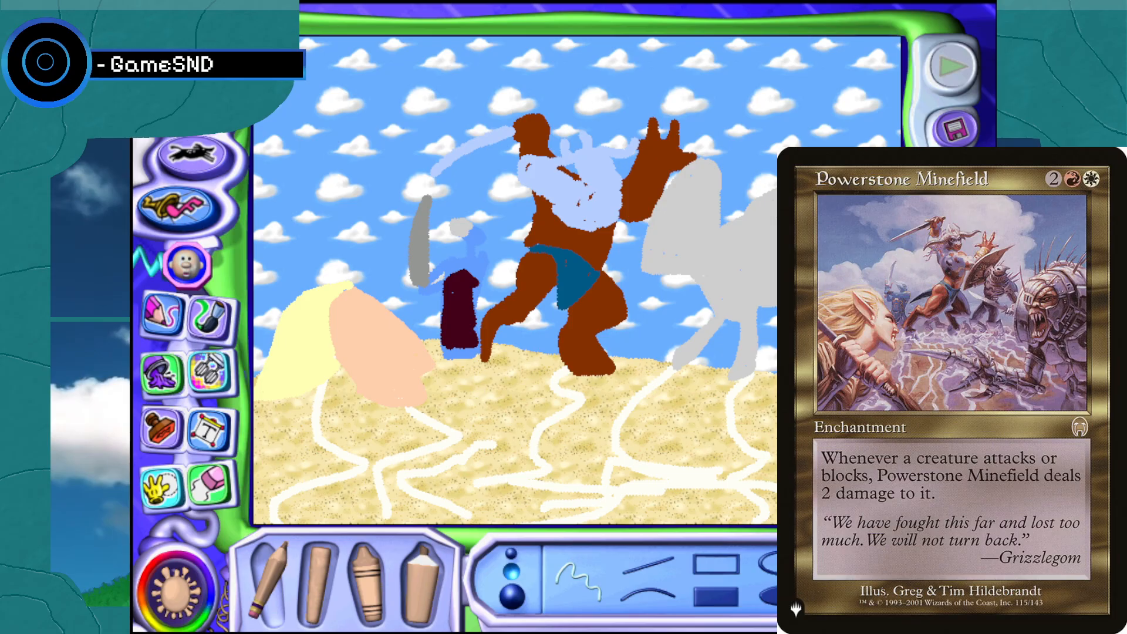
{"action": "left_click_drag", "start_coordinate": [352, 403], "coordinate": [337, 417]}
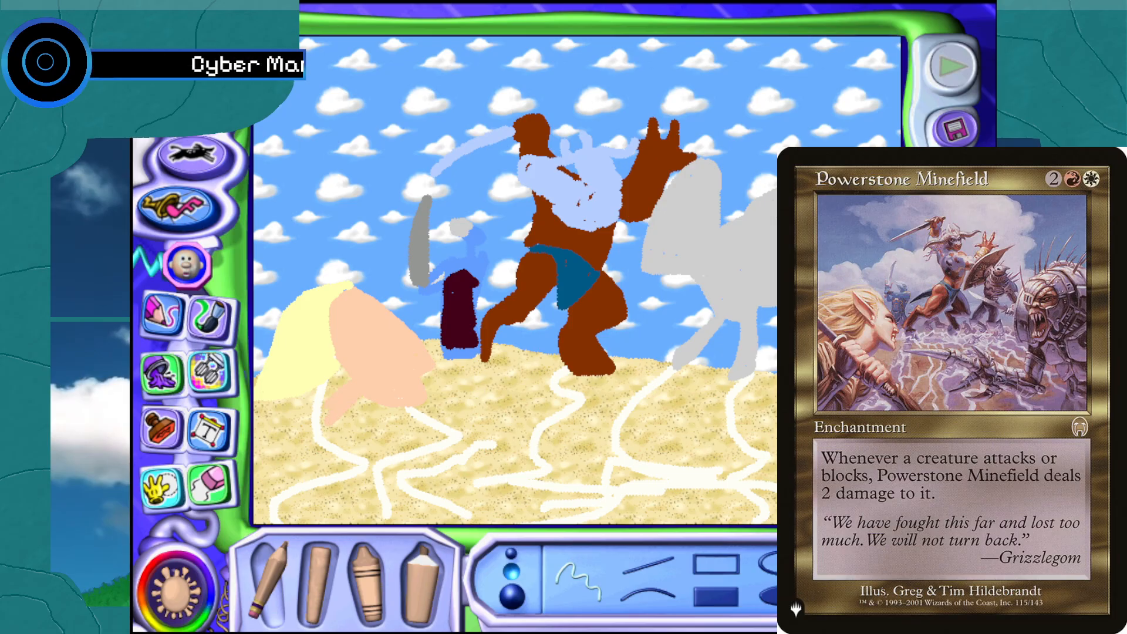
{"action": "mouse_move", "coordinate": [325, 389]}
{"action": "left_mouse_down"}
{"action": "mouse_move", "coordinate": [317, 409]}
{"action": "mouse_move", "coordinate": [314, 390]}
{"action": "mouse_move", "coordinate": [314, 399]}
{"action": "mouse_move", "coordinate": [330, 378]}
{"action": "left_mouse_up"}
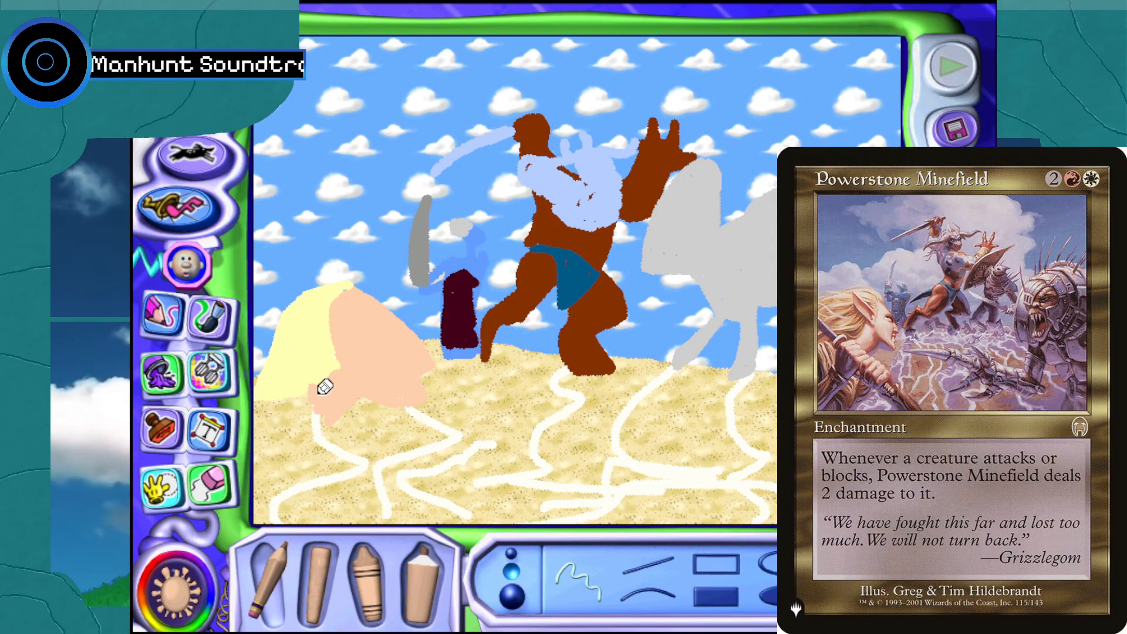
Outline the foreground figure's shoulders and torso below the neck in dark brown and fill the shape in solidly
{"action": "left_click", "coordinate": [181, 581]}
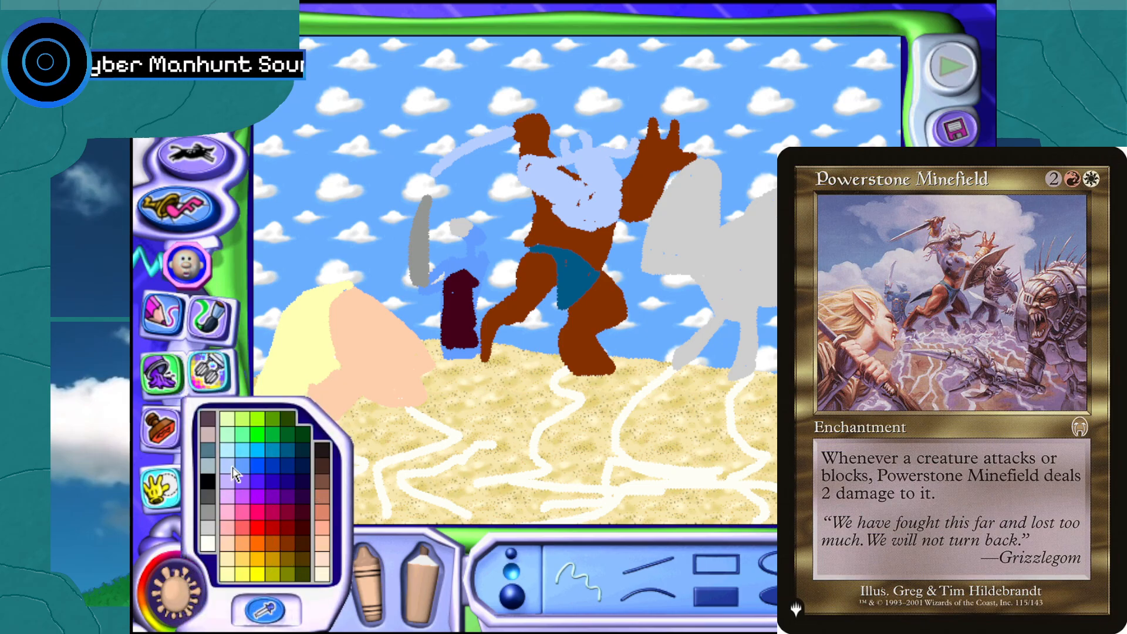
{"action": "left_click", "coordinate": [320, 483]}
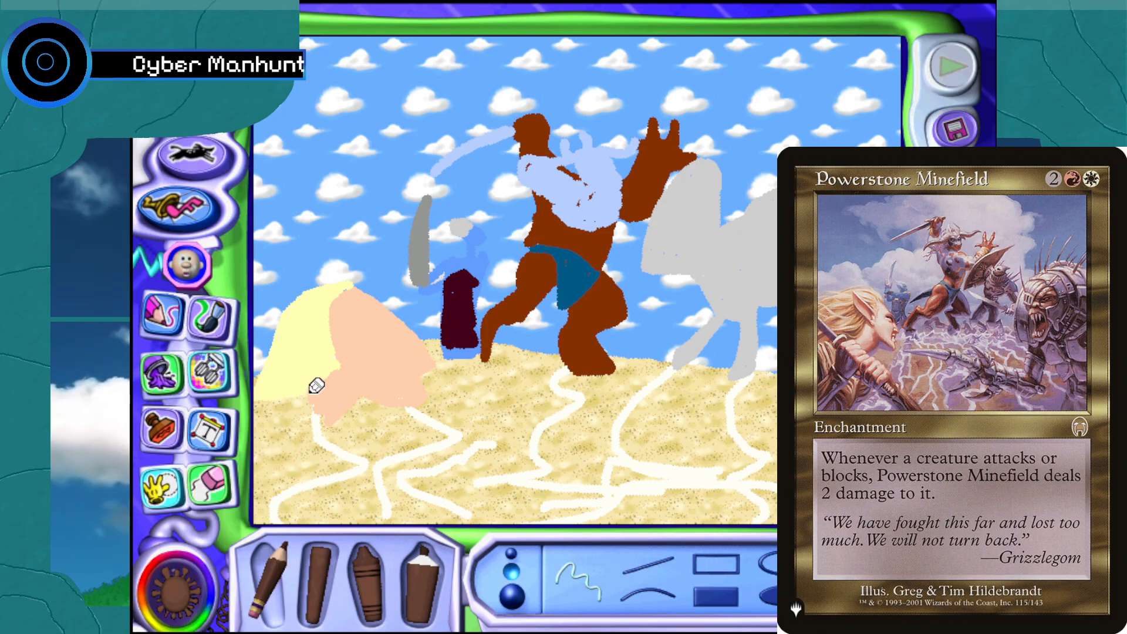
{"action": "left_click_drag", "start_coordinate": [311, 392], "coordinate": [254, 422]}
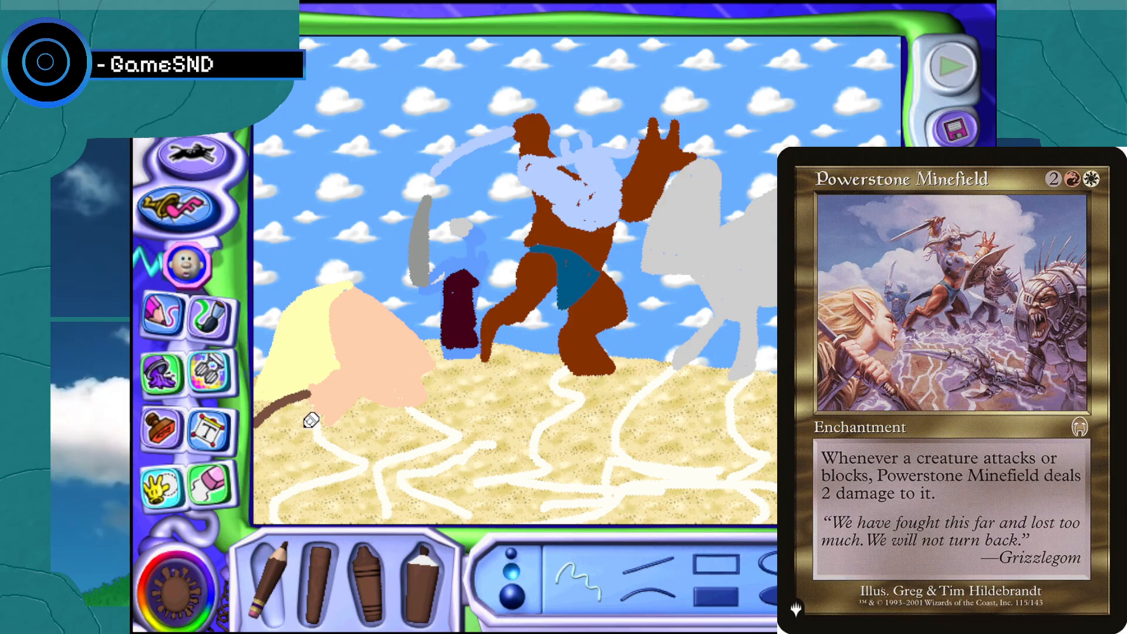
{"action": "mouse_move", "coordinate": [325, 415]}
{"action": "left_mouse_down"}
{"action": "mouse_move", "coordinate": [386, 435]}
{"action": "mouse_move", "coordinate": [338, 509]}
{"action": "mouse_move", "coordinate": [317, 522]}
{"action": "mouse_move", "coordinate": [257, 522]}
{"action": "mouse_move", "coordinate": [265, 455]}
{"action": "mouse_move", "coordinate": [263, 500]}
{"action": "mouse_move", "coordinate": [254, 435]}
{"action": "mouse_move", "coordinate": [309, 400]}
{"action": "mouse_move", "coordinate": [279, 410]}
{"action": "mouse_move", "coordinate": [261, 520]}
{"action": "left_mouse_up"}
{"action": "mouse_move", "coordinate": [277, 482]}
{"action": "left_mouse_down"}
{"action": "mouse_move", "coordinate": [273, 516]}
{"action": "mouse_move", "coordinate": [290, 497]}
{"action": "mouse_move", "coordinate": [311, 517]}
{"action": "mouse_move", "coordinate": [335, 510]}
{"action": "mouse_move", "coordinate": [343, 473]}
{"action": "mouse_move", "coordinate": [320, 490]}
{"action": "mouse_move", "coordinate": [328, 476]}
{"action": "mouse_move", "coordinate": [311, 464]}
{"action": "mouse_move", "coordinate": [305, 487]}
{"action": "mouse_move", "coordinate": [323, 455]}
{"action": "mouse_move", "coordinate": [293, 491]}
{"action": "mouse_move", "coordinate": [289, 425]}
{"action": "mouse_move", "coordinate": [278, 443]}
{"action": "mouse_move", "coordinate": [285, 423]}
{"action": "mouse_move", "coordinate": [316, 437]}
{"action": "mouse_move", "coordinate": [321, 418]}
{"action": "mouse_move", "coordinate": [306, 408]}
{"action": "mouse_move", "coordinate": [347, 437]}
{"action": "mouse_move", "coordinate": [302, 425]}
{"action": "mouse_move", "coordinate": [333, 454]}
{"action": "left_mouse_up"}
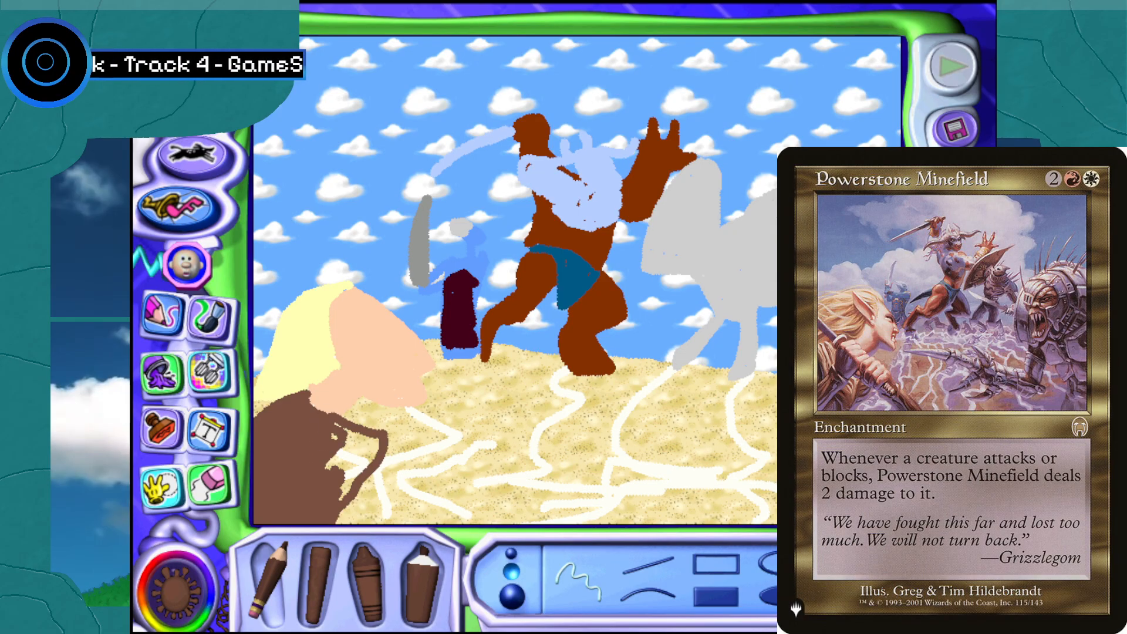
{"action": "mouse_move", "coordinate": [332, 459]}
{"action": "left_mouse_down"}
{"action": "mouse_move", "coordinate": [341, 483]}
{"action": "mouse_move", "coordinate": [348, 454]}
{"action": "mouse_move", "coordinate": [354, 465]}
{"action": "mouse_move", "coordinate": [377, 448]}
{"action": "mouse_move", "coordinate": [354, 438]}
{"action": "left_mouse_up"}
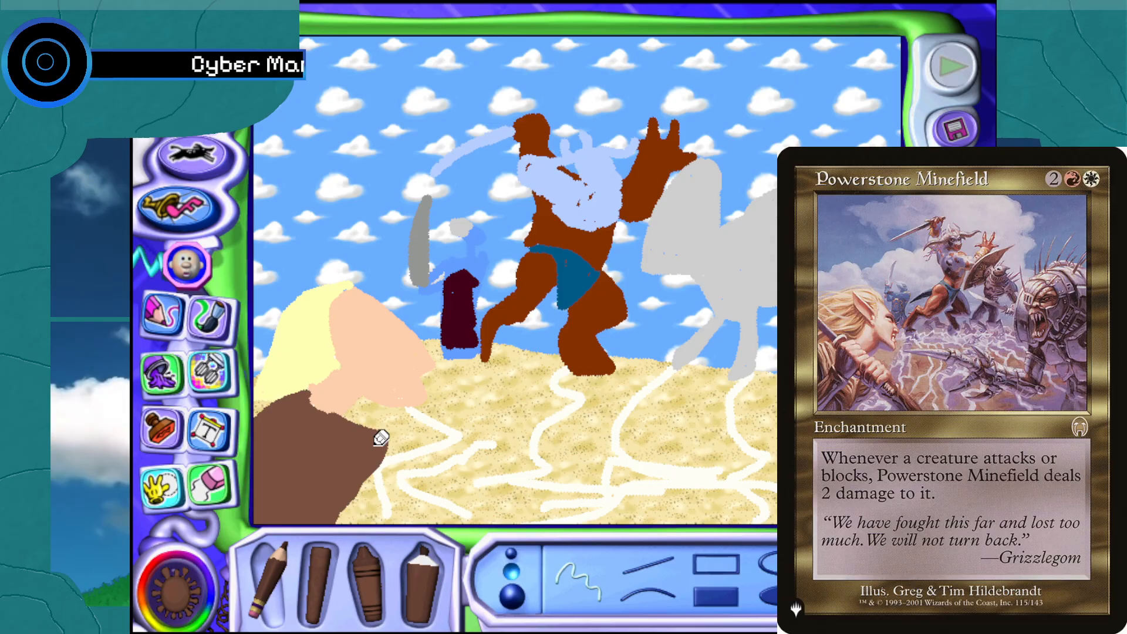
Paint the blonde figure's brown sleeve extending over the sand, then add a peach-coloured hand at the shoulder using the face's sampled colour
{"action": "mouse_move", "coordinate": [385, 441]}
{"action": "left_mouse_down"}
{"action": "mouse_move", "coordinate": [445, 512]}
{"action": "mouse_move", "coordinate": [412, 510]}
{"action": "mouse_move", "coordinate": [377, 473]}
{"action": "mouse_move", "coordinate": [428, 505]}
{"action": "mouse_move", "coordinate": [384, 461]}
{"action": "mouse_move", "coordinate": [431, 499]}
{"action": "mouse_move", "coordinate": [423, 487]}
{"action": "left_mouse_up"}
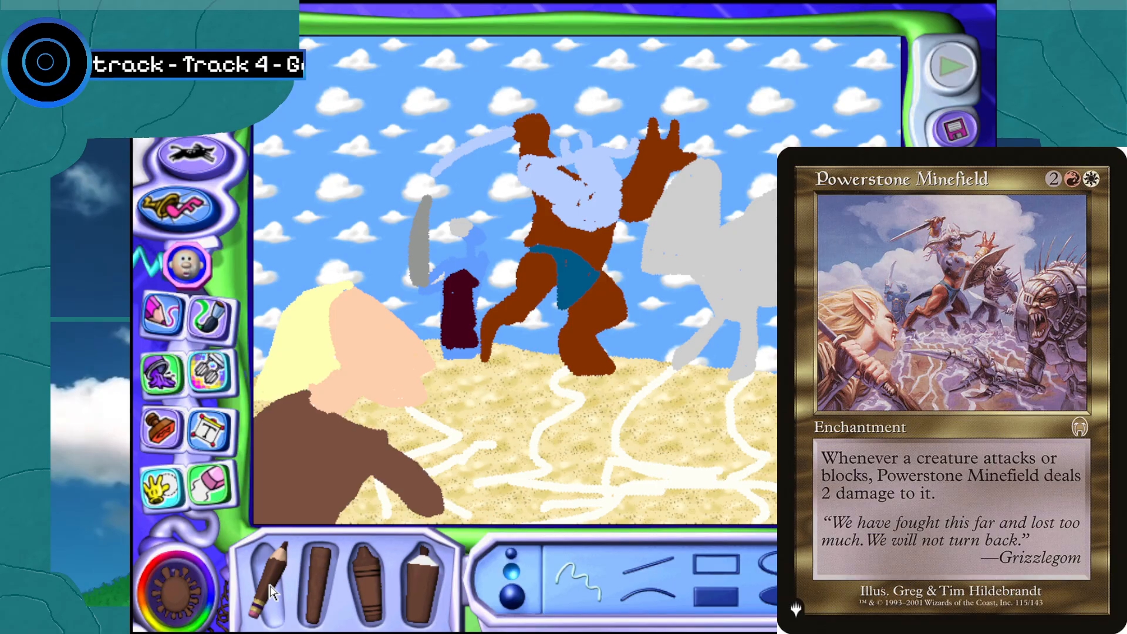
{"action": "left_click", "coordinate": [191, 590]}
{"action": "left_click", "coordinate": [264, 610]}
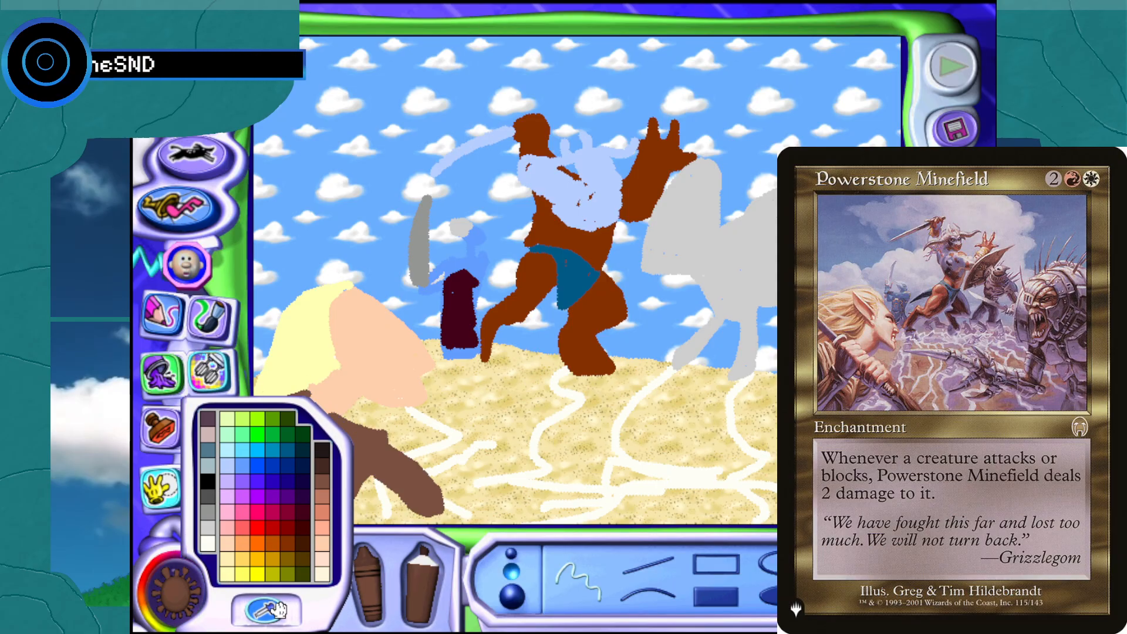
{"action": "left_click", "coordinate": [377, 426]}
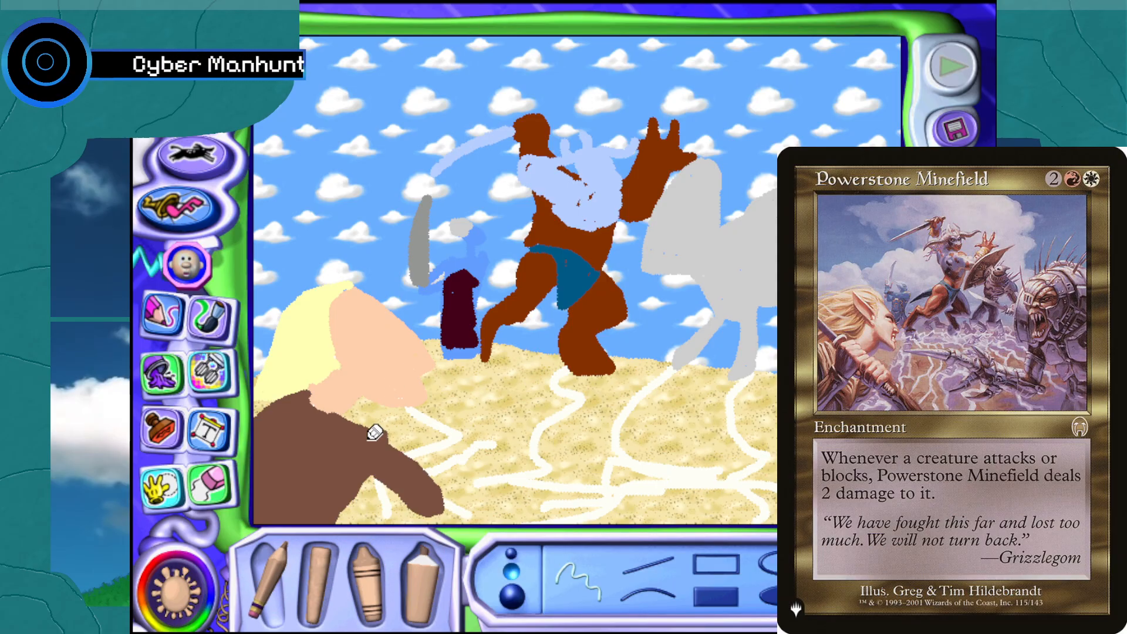
{"action": "mouse_move", "coordinate": [374, 427]}
{"action": "left_mouse_down"}
{"action": "mouse_move", "coordinate": [389, 445]}
{"action": "mouse_move", "coordinate": [365, 456]}
{"action": "mouse_move", "coordinate": [369, 442]}
{"action": "mouse_move", "coordinate": [358, 455]}
{"action": "mouse_move", "coordinate": [347, 443]}
{"action": "mouse_move", "coordinate": [340, 457]}
{"action": "mouse_move", "coordinate": [337, 438]}
{"action": "mouse_move", "coordinate": [335, 452]}
{"action": "mouse_move", "coordinate": [355, 418]}
{"action": "mouse_move", "coordinate": [326, 440]}
{"action": "mouse_move", "coordinate": [325, 414]}
{"action": "mouse_move", "coordinate": [302, 426]}
{"action": "mouse_move", "coordinate": [315, 405]}
{"action": "mouse_move", "coordinate": [316, 431]}
{"action": "left_mouse_up"}
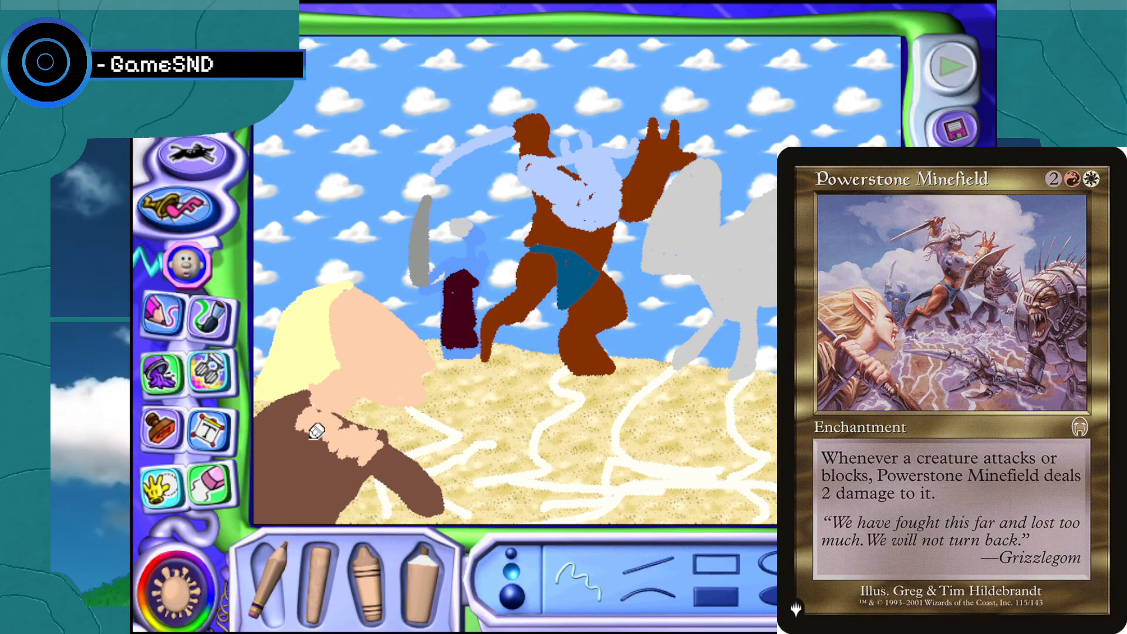
Paint a grey weapon shaft running diagonally from the blonde figure's hand up to the canvas edge behind the hair
{"action": "left_click", "coordinate": [189, 580]}
{"action": "left_click", "coordinate": [212, 512]}
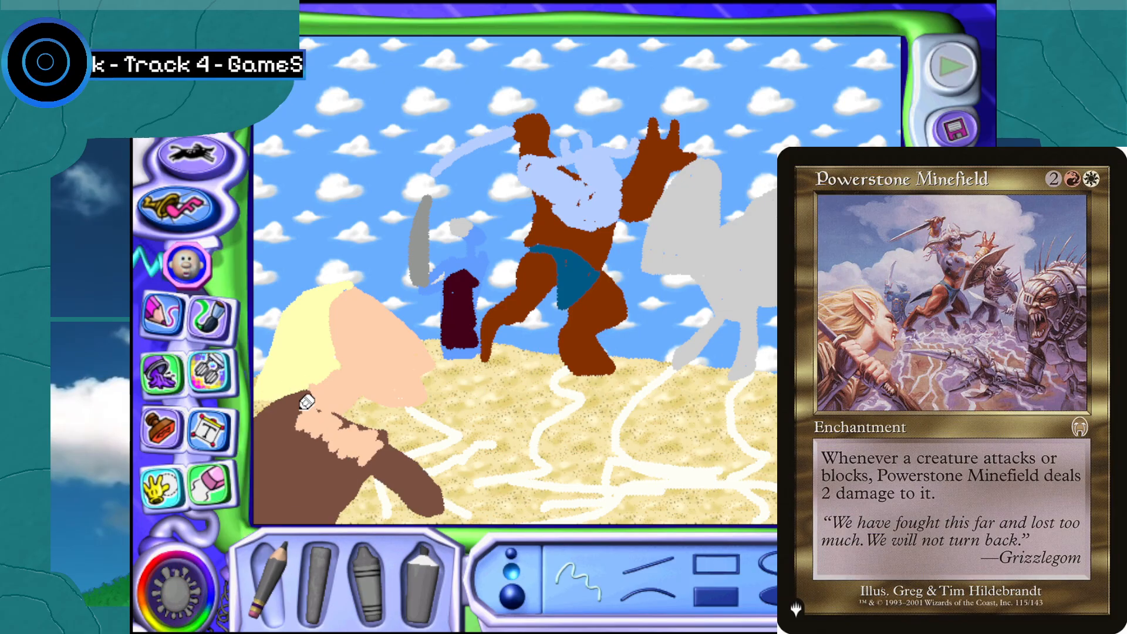
{"action": "mouse_move", "coordinate": [306, 402]}
{"action": "left_mouse_down"}
{"action": "mouse_move", "coordinate": [292, 415]}
{"action": "mouse_move", "coordinate": [253, 347]}
{"action": "left_mouse_up"}
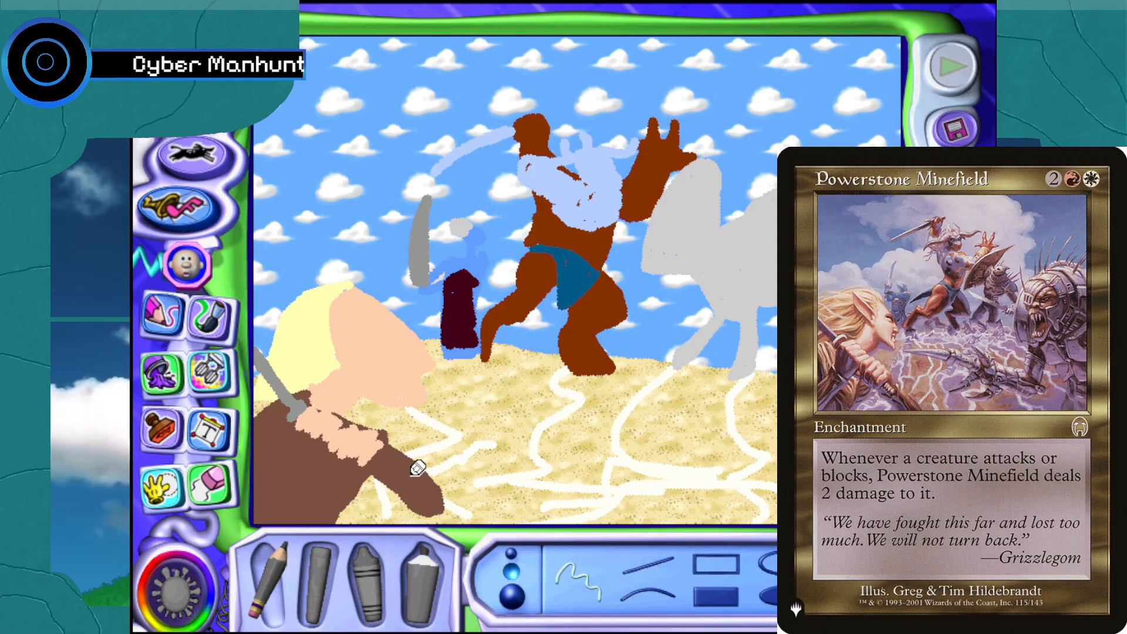
Draw the blonde figure's angry eye and eyebrow on the face with thick black strokes
{"action": "left_click", "coordinate": [213, 578]}
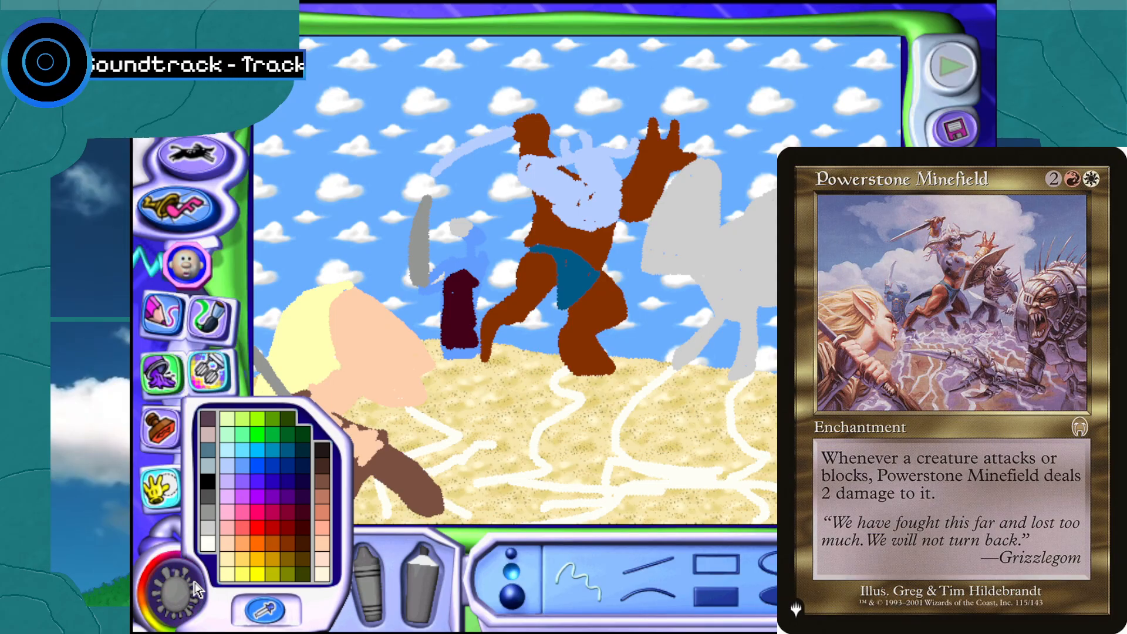
{"action": "left_click", "coordinate": [208, 482]}
{"action": "left_click", "coordinate": [342, 414]}
{"action": "mouse_move", "coordinate": [411, 330]}
{"action": "left_mouse_down"}
{"action": "mouse_move", "coordinate": [378, 338]}
{"action": "mouse_move", "coordinate": [389, 323]}
{"action": "mouse_move", "coordinate": [404, 326]}
{"action": "left_mouse_up"}
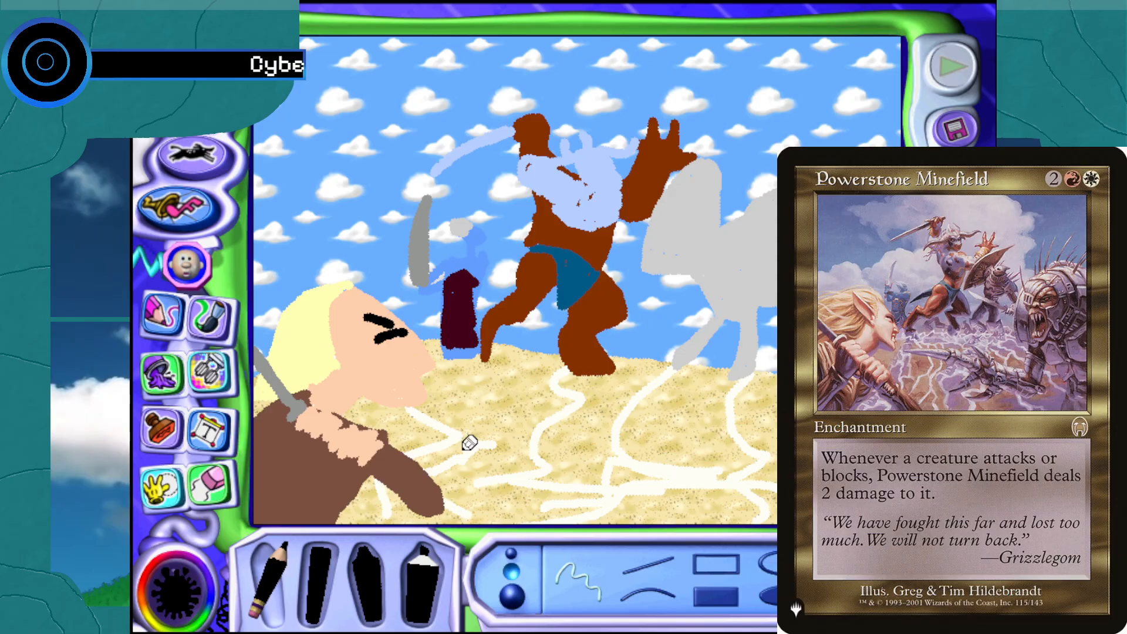
Outline and fill a darker grey triangular body beside the pale grey figure's legs, using medium grey
{"action": "left_click", "coordinate": [178, 592]}
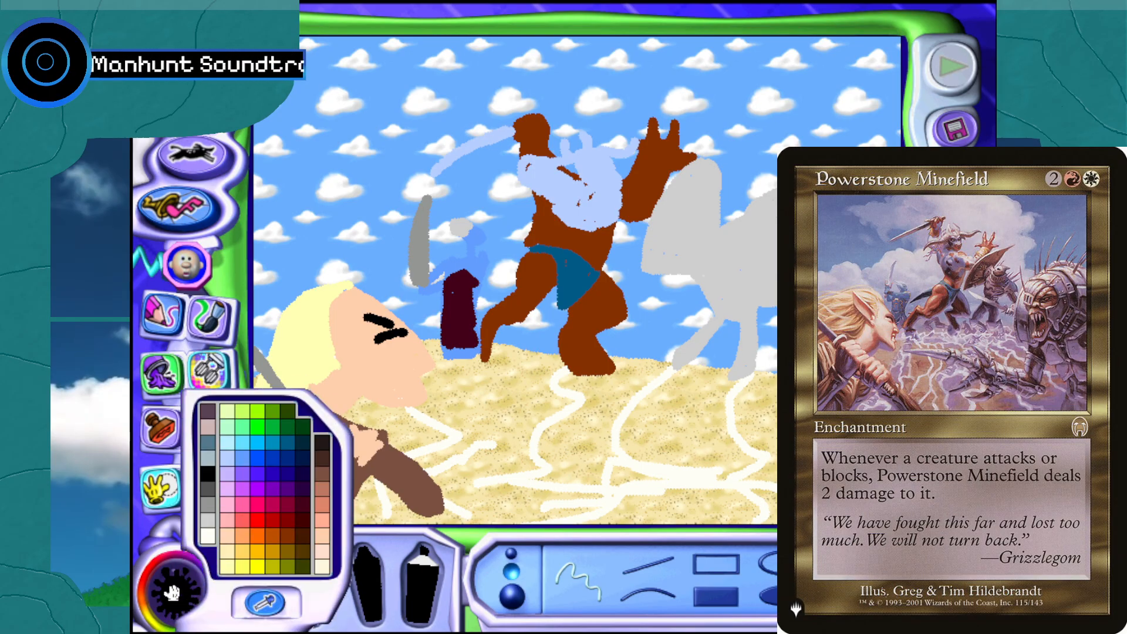
{"action": "left_click", "coordinate": [216, 514]}
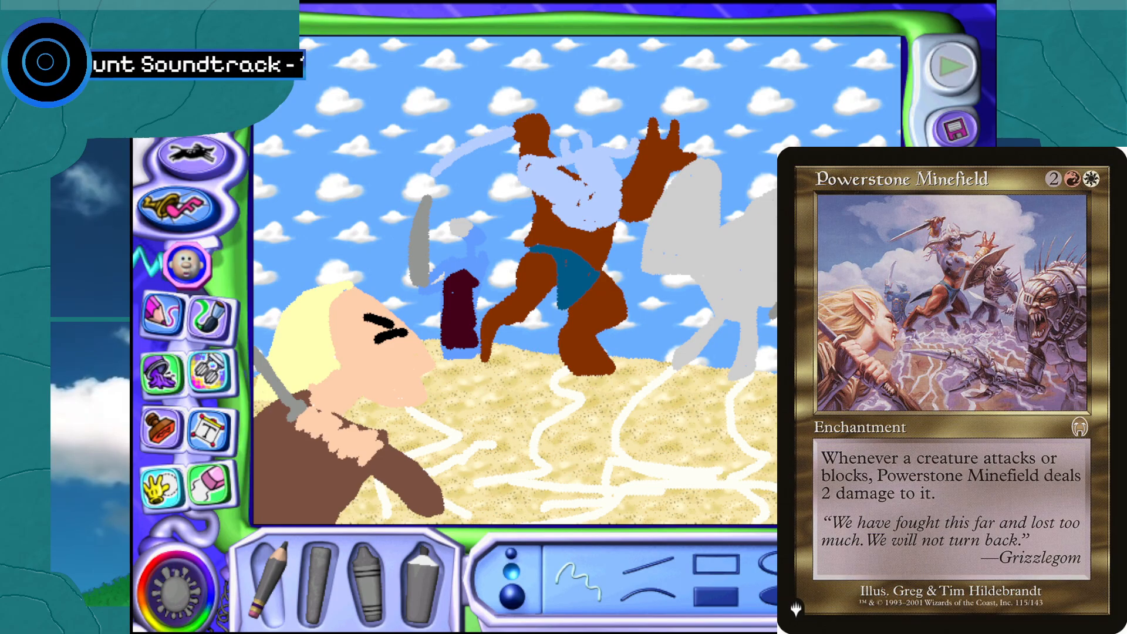
{"action": "left_click_drag", "start_coordinate": [774, 313], "coordinate": [728, 379]}
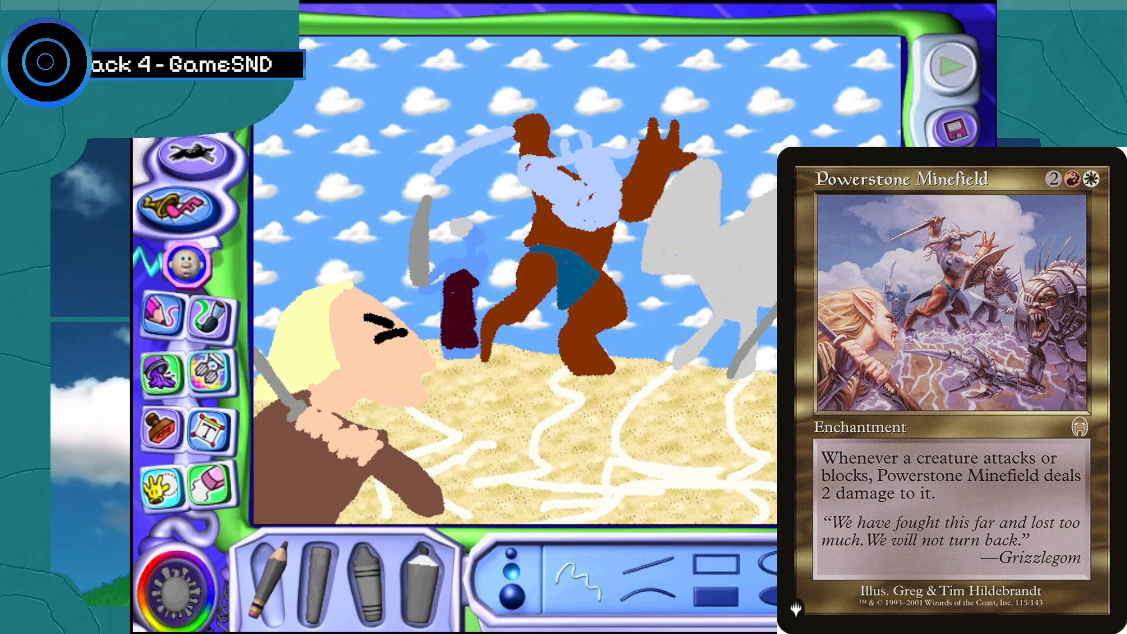
{"action": "left_click_drag", "start_coordinate": [732, 376], "coordinate": [779, 390]}
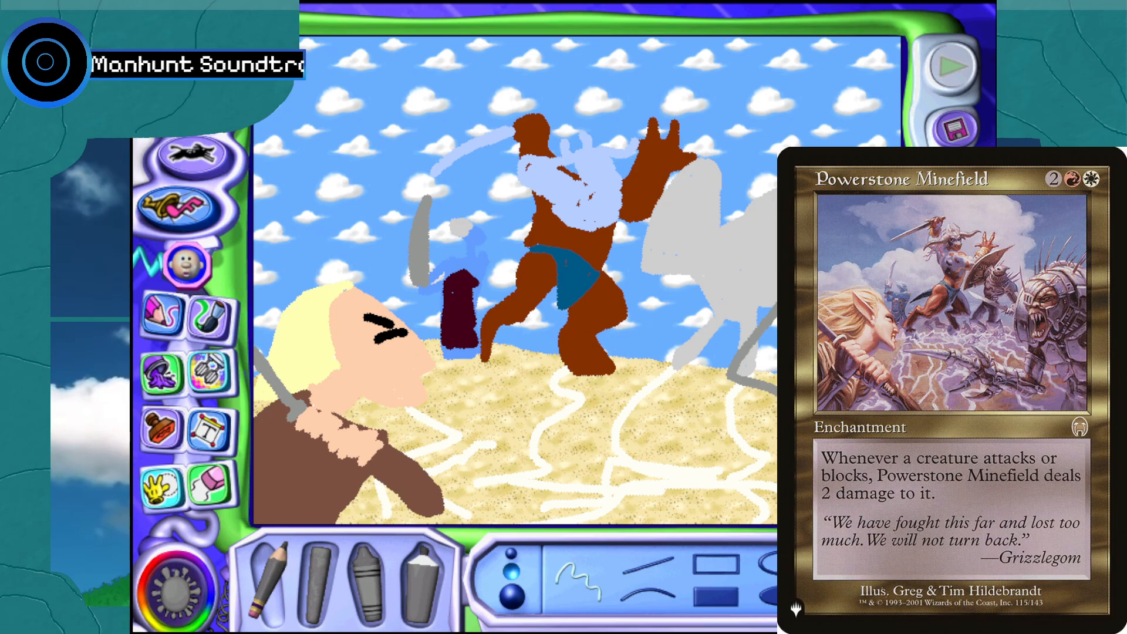
{"action": "mouse_move", "coordinate": [775, 363]}
{"action": "left_mouse_down"}
{"action": "mouse_move", "coordinate": [756, 348]}
{"action": "mouse_move", "coordinate": [741, 369]}
{"action": "mouse_move", "coordinate": [770, 380]}
{"action": "left_mouse_up"}
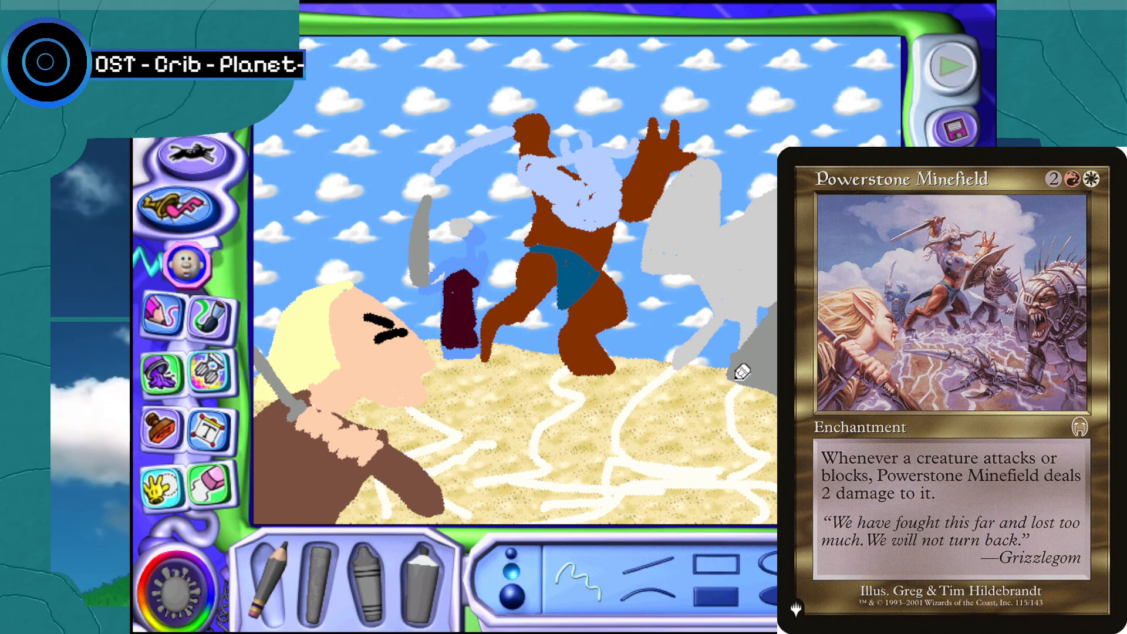
Outline a long grey clawed limb reaching from the dark grey body across the sand to below the brown warrior's feet
{"action": "mouse_move", "coordinate": [728, 388]}
{"action": "left_mouse_down"}
{"action": "mouse_move", "coordinate": [678, 417]}
{"action": "mouse_move", "coordinate": [626, 389]}
{"action": "left_mouse_up"}
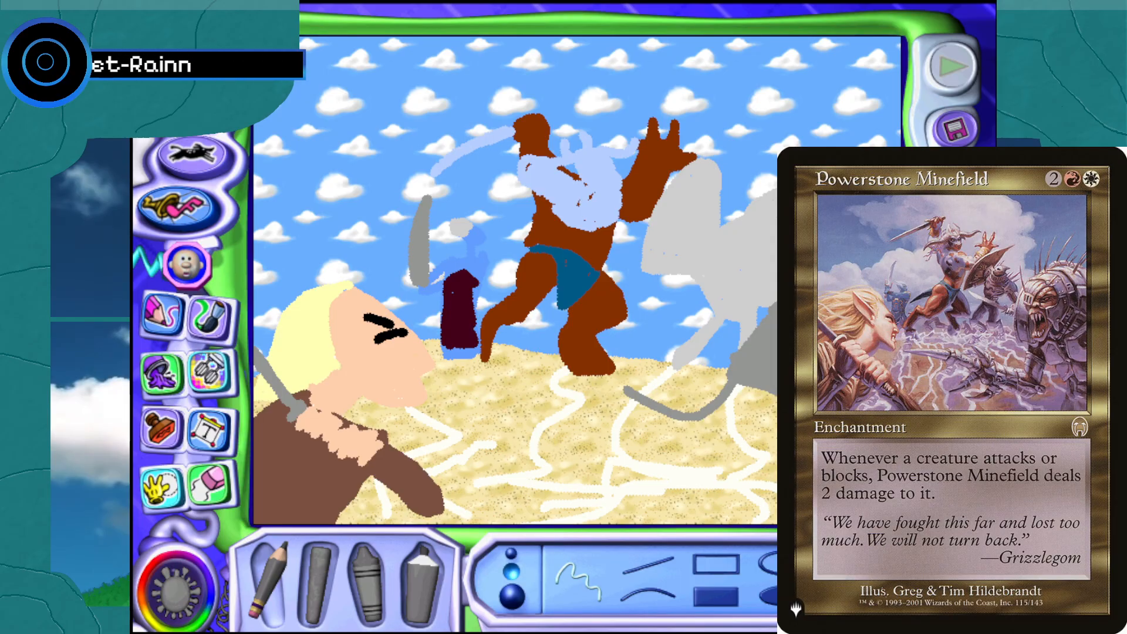
{"action": "left_click_drag", "start_coordinate": [625, 390], "coordinate": [616, 351]}
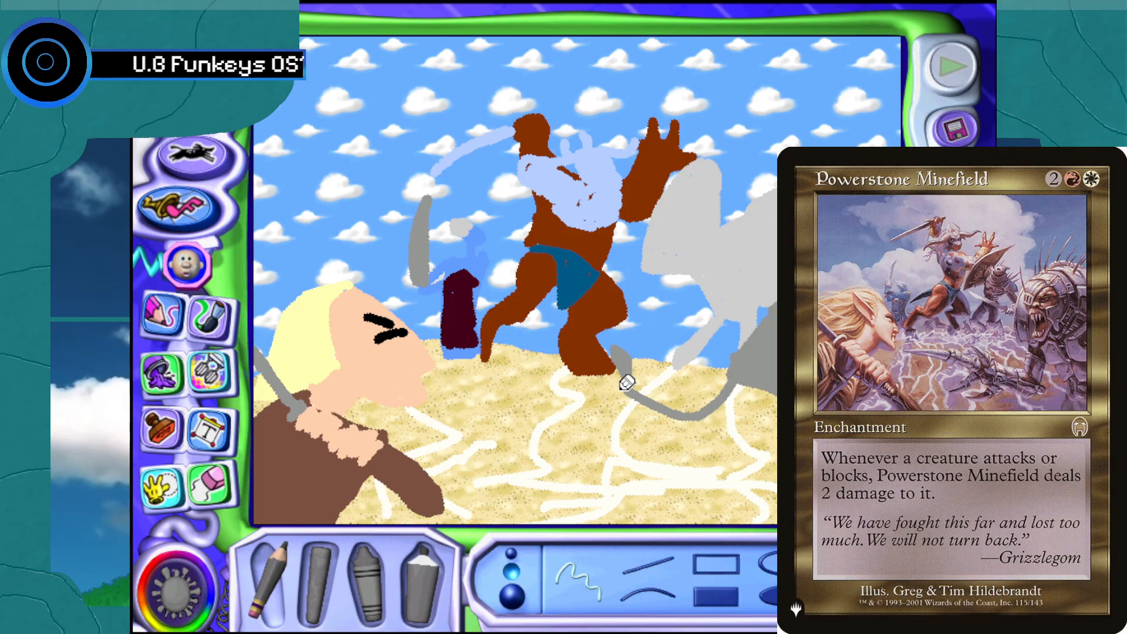
{"action": "left_click_drag", "start_coordinate": [618, 387], "coordinate": [550, 354]}
{"action": "mouse_move", "coordinate": [546, 357]}
{"action": "left_mouse_down"}
{"action": "mouse_move", "coordinate": [520, 370]}
{"action": "mouse_move", "coordinate": [569, 382]}
{"action": "mouse_move", "coordinate": [585, 400]}
{"action": "mouse_move", "coordinate": [528, 403]}
{"action": "mouse_move", "coordinate": [536, 415]}
{"action": "mouse_move", "coordinate": [611, 418]}
{"action": "mouse_move", "coordinate": [624, 428]}
{"action": "mouse_move", "coordinate": [578, 440]}
{"action": "mouse_move", "coordinate": [614, 449]}
{"action": "mouse_move", "coordinate": [717, 444]}
{"action": "mouse_move", "coordinate": [776, 405]}
{"action": "left_mouse_up"}
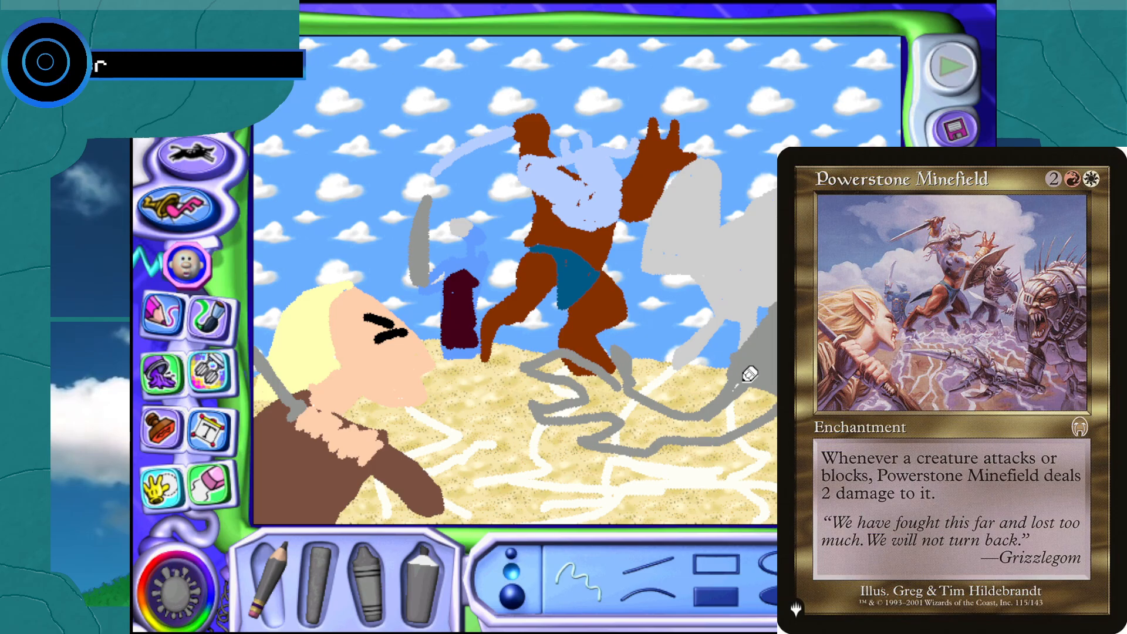
Try grey looping strokes across the pale grey figure's front leg and undo them
{"action": "mouse_move", "coordinate": [631, 317]}
{"action": "left_mouse_down"}
{"action": "mouse_move", "coordinate": [669, 305]}
{"action": "mouse_move", "coordinate": [710, 317]}
{"action": "mouse_move", "coordinate": [692, 286]}
{"action": "left_mouse_up"}
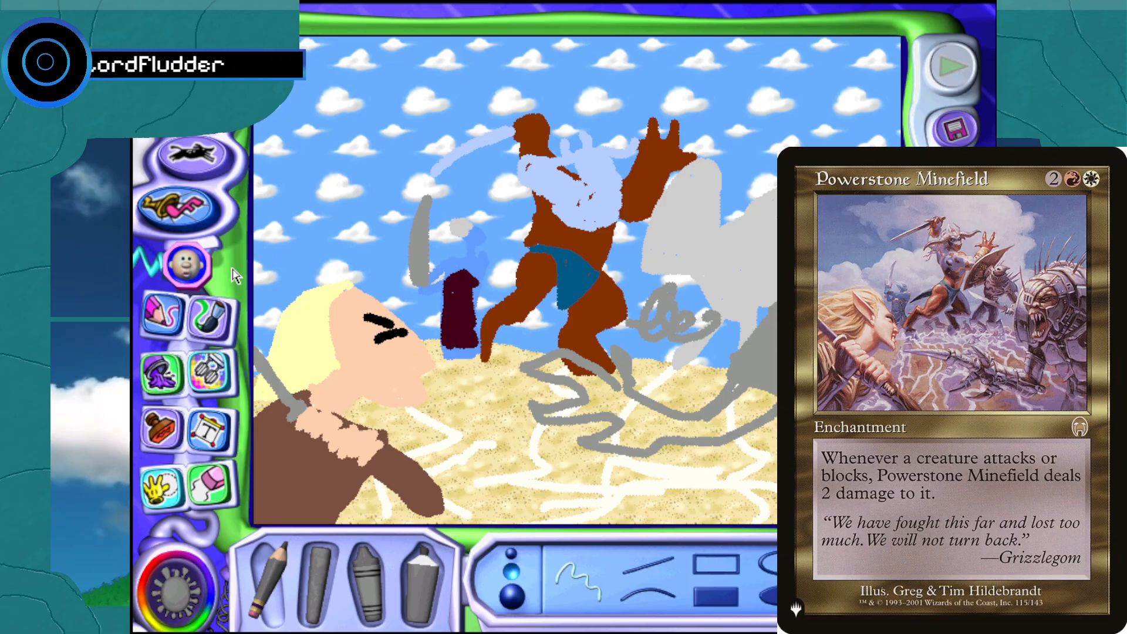
{"action": "left_click", "coordinate": [197, 261]}
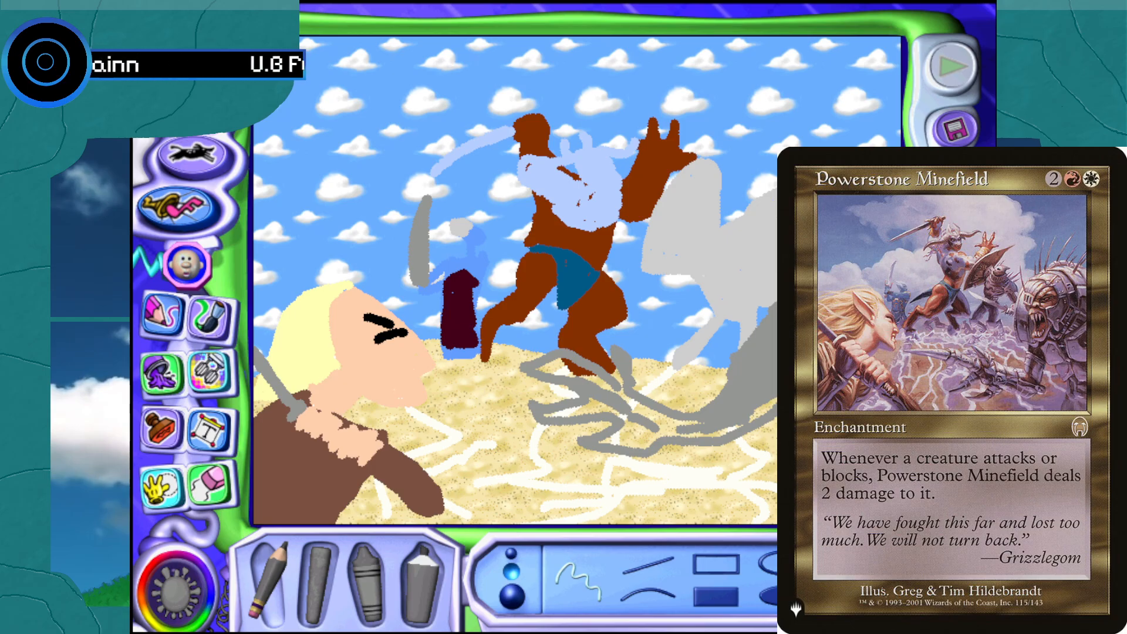
Save the picture as KidPix2 in Kid Pix Files (*.kpx) format, then close the program, forcing it to end
{"action": "left_click", "coordinate": [957, 141]}
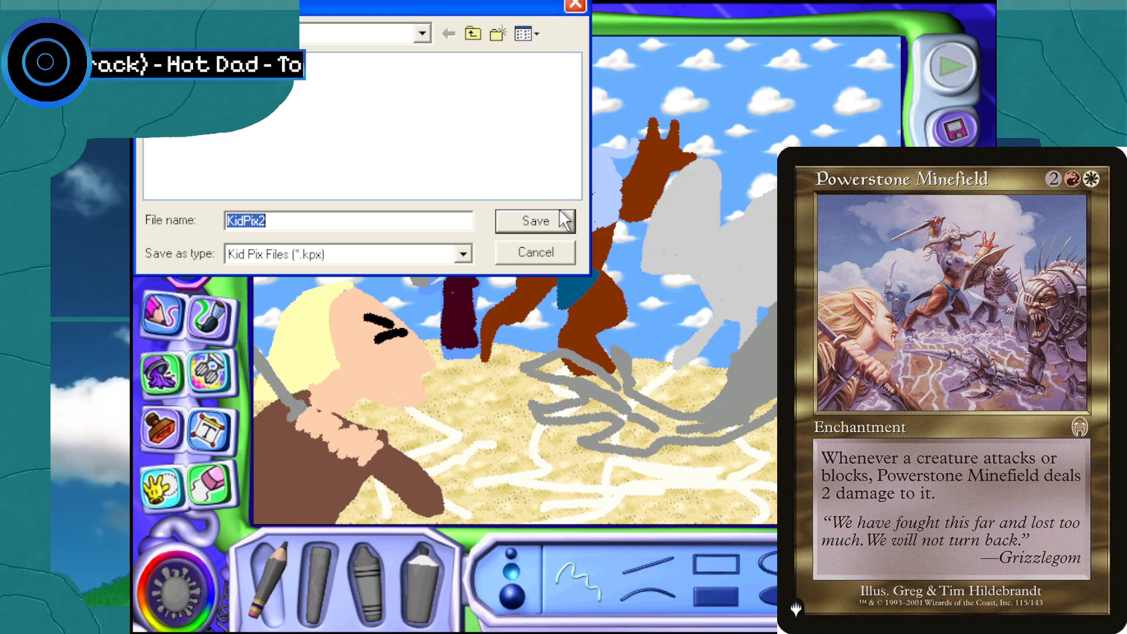
{"action": "left_click", "coordinate": [537, 228]}
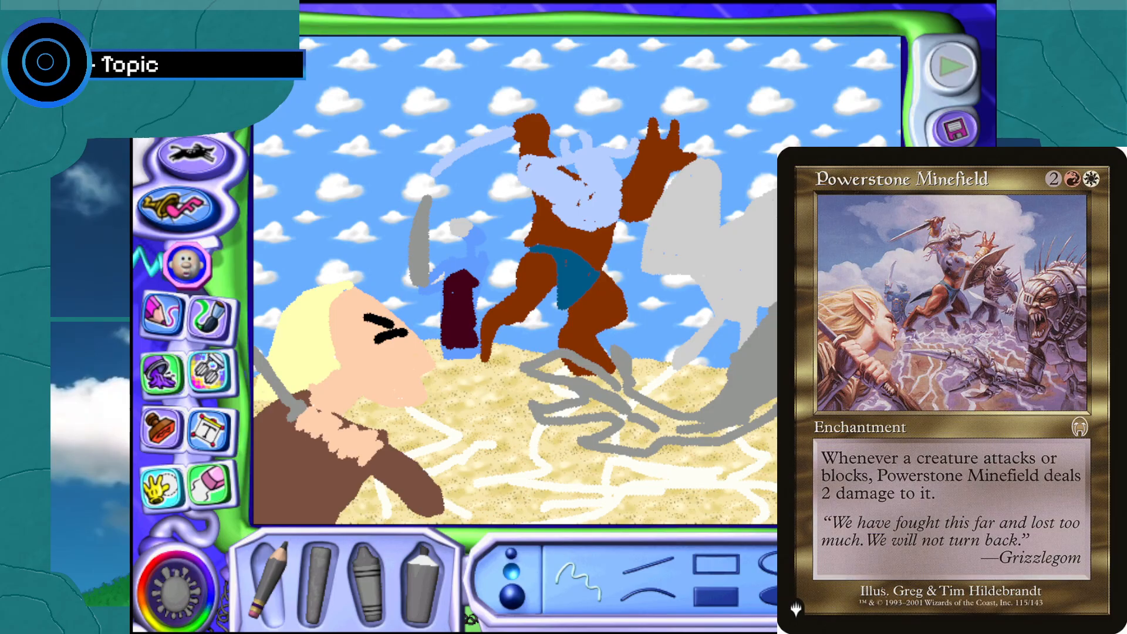
{"action": "key", "text": "alt+F4"}
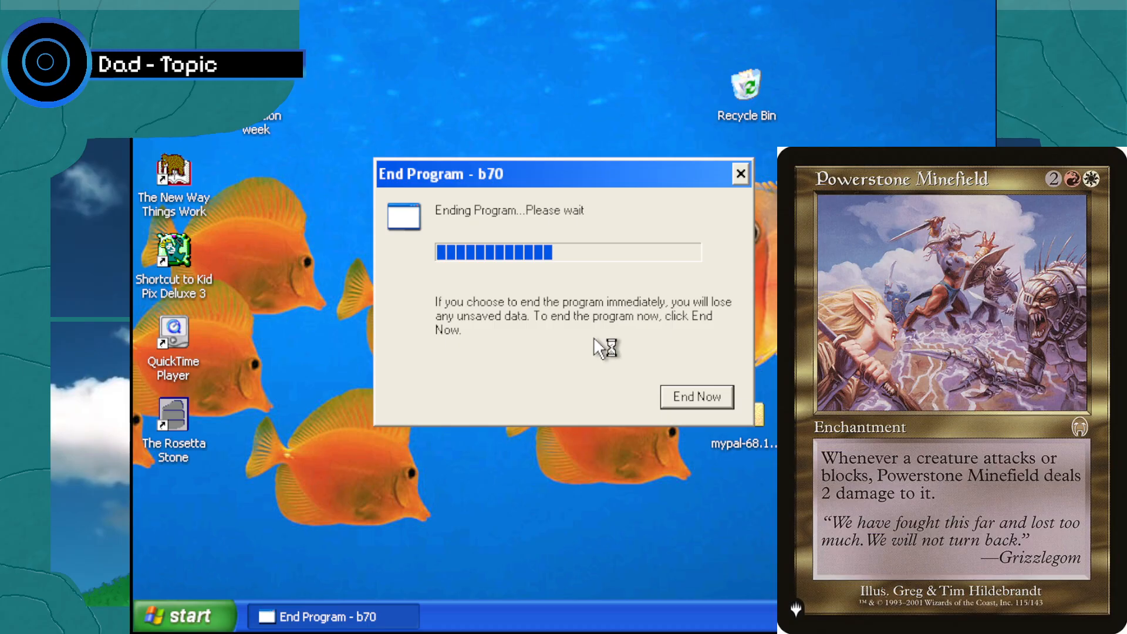
{"action": "left_click", "coordinate": [674, 396]}
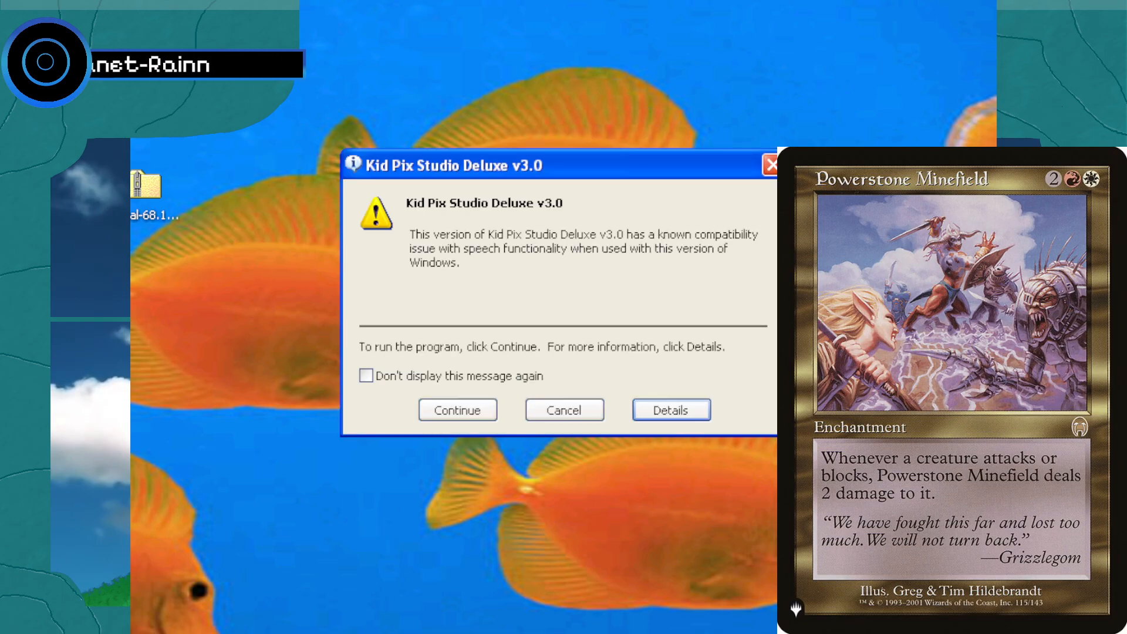
Start Kid Pix Studio Deluxe v3.0 despite the compatibility notice and enter with the existing user name
{"action": "left_click", "coordinate": [483, 411]}
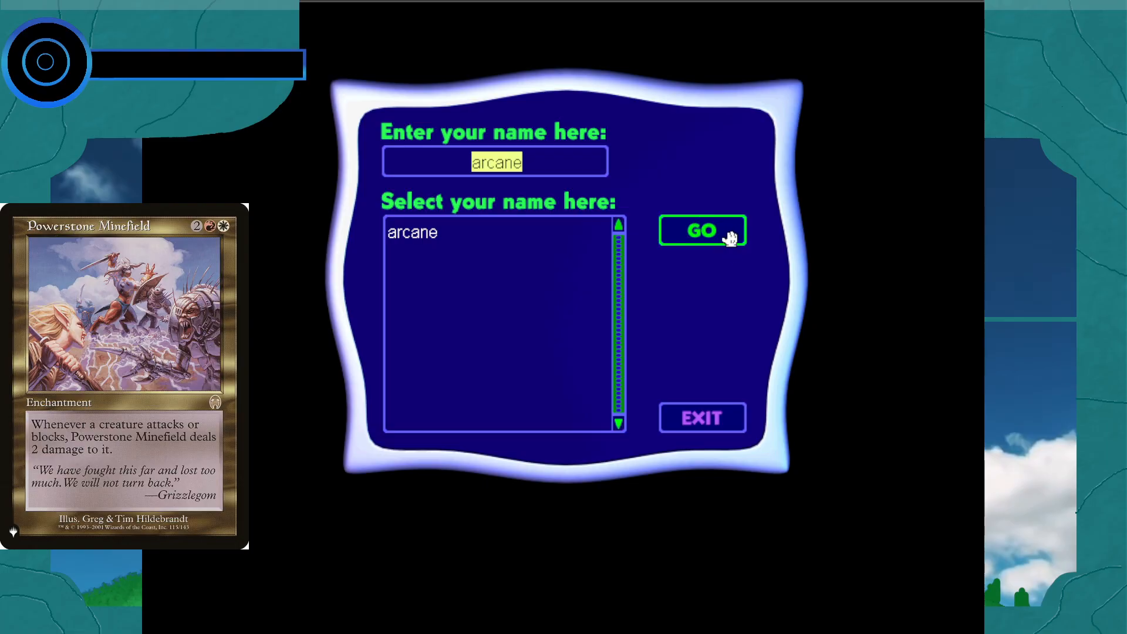
{"action": "left_click", "coordinate": [713, 233]}
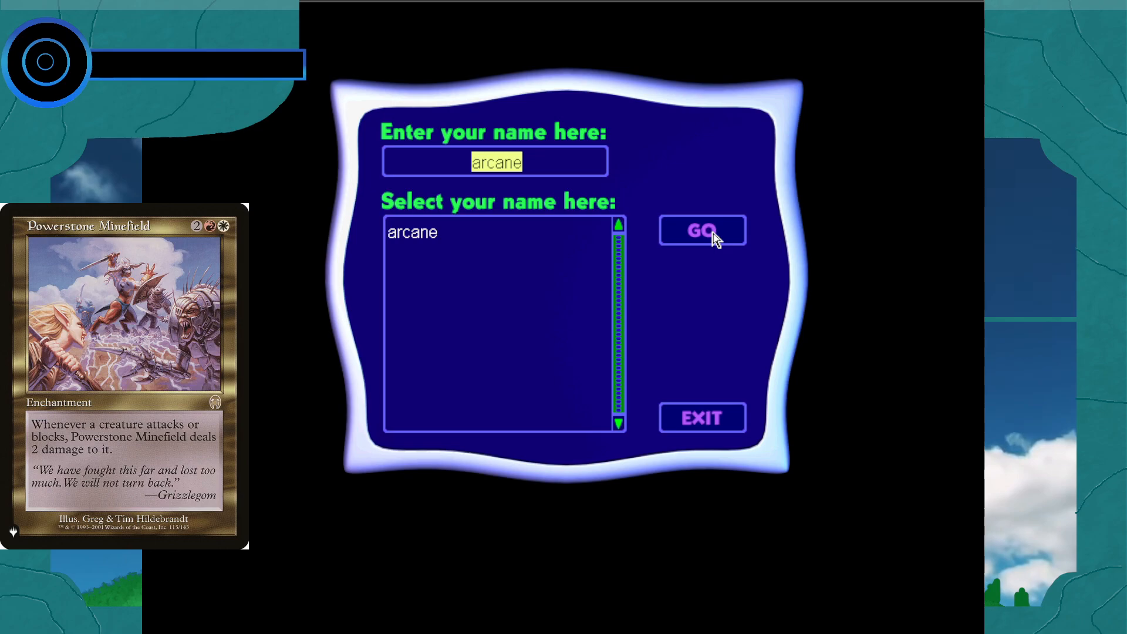
{"action": "double_click", "coordinate": [446, 224]}
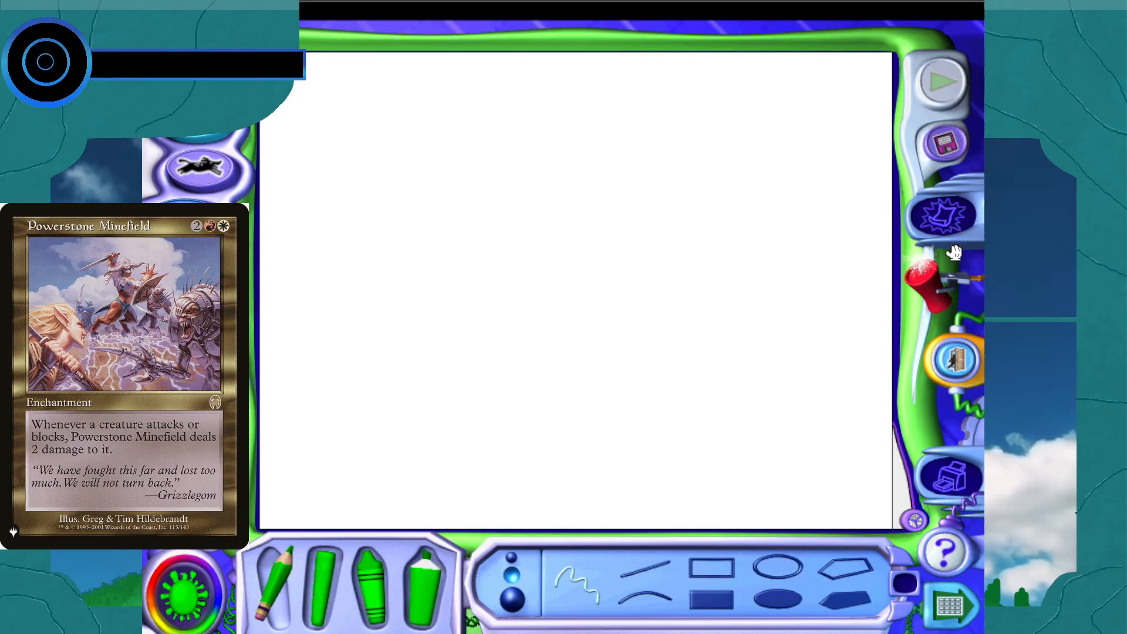
{"action": "left_click", "coordinate": [946, 143]}
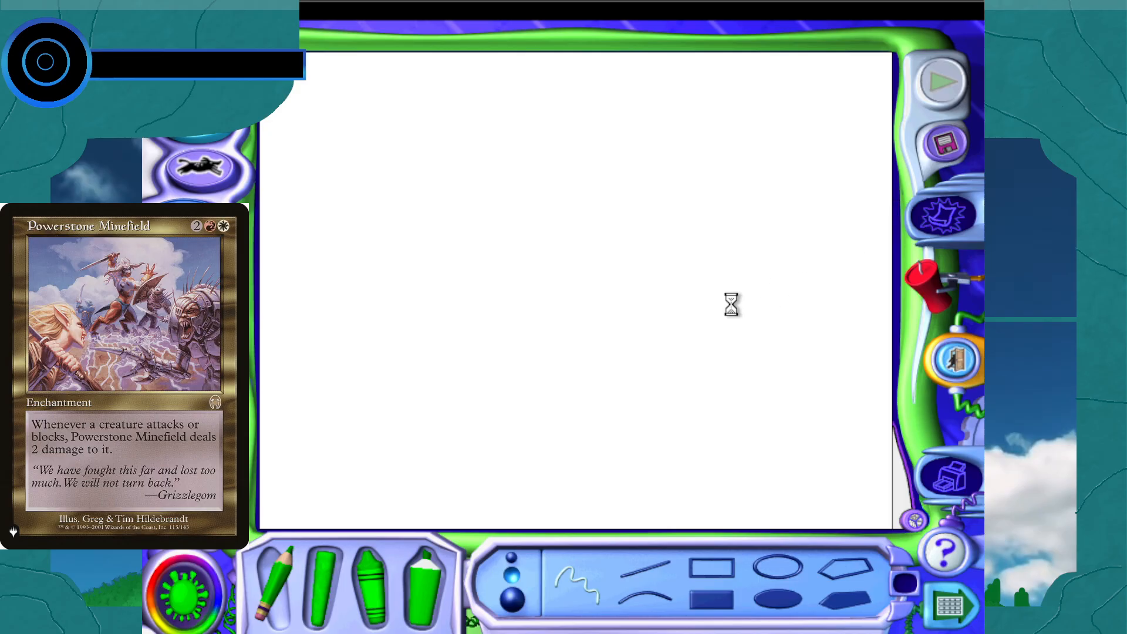
{"action": "left_click", "coordinate": [555, 267]}
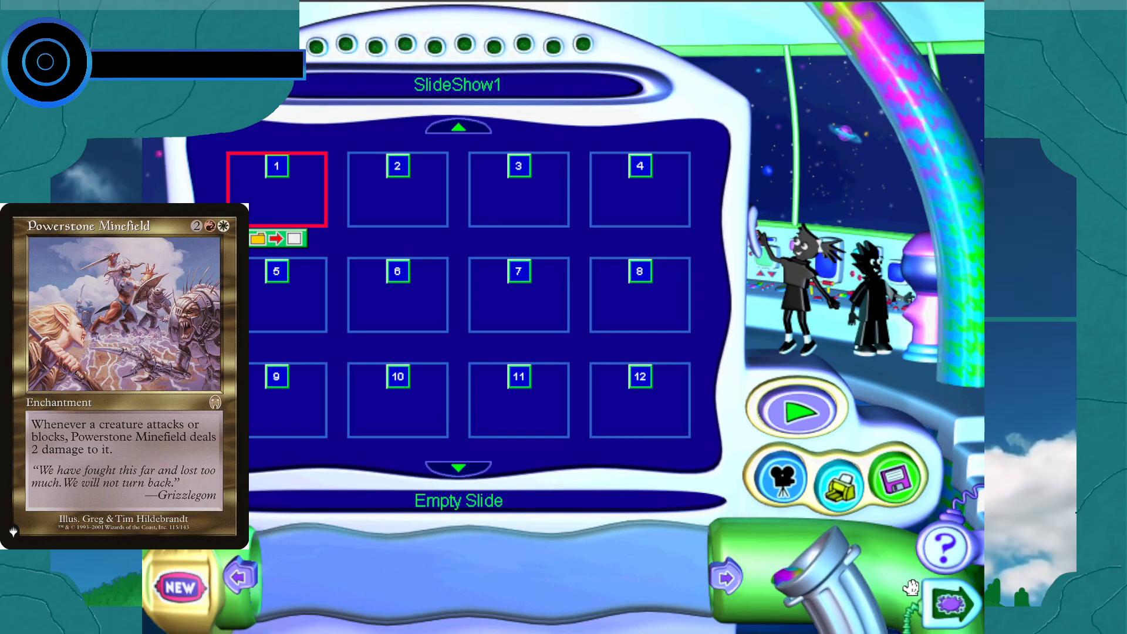
{"action": "left_click", "coordinate": [948, 599]}
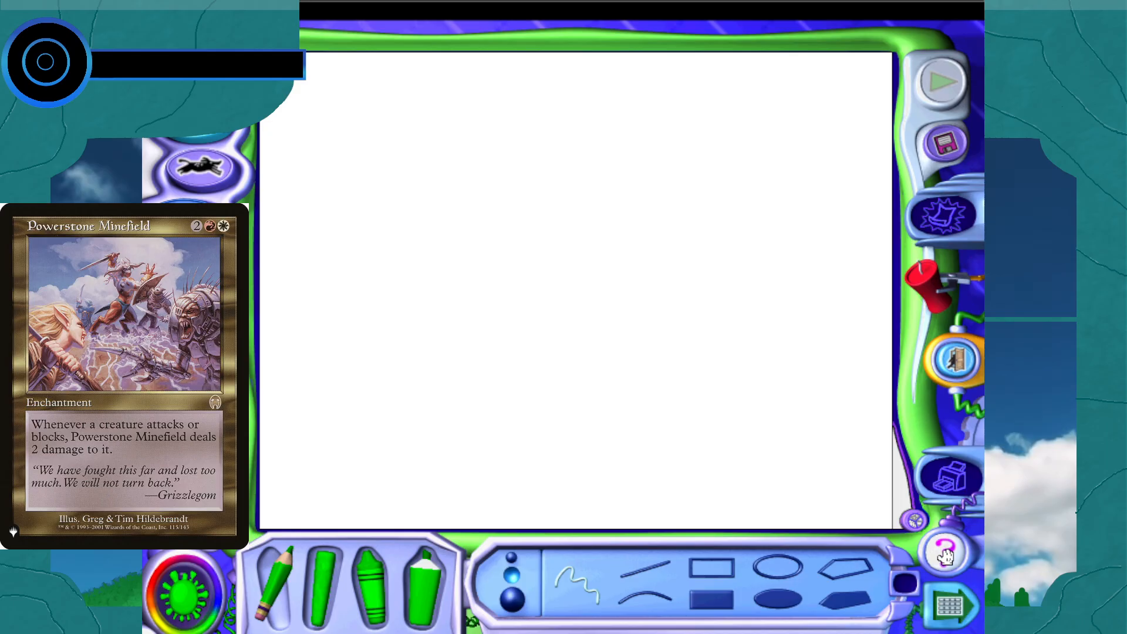
{"action": "left_click", "coordinate": [916, 521]}
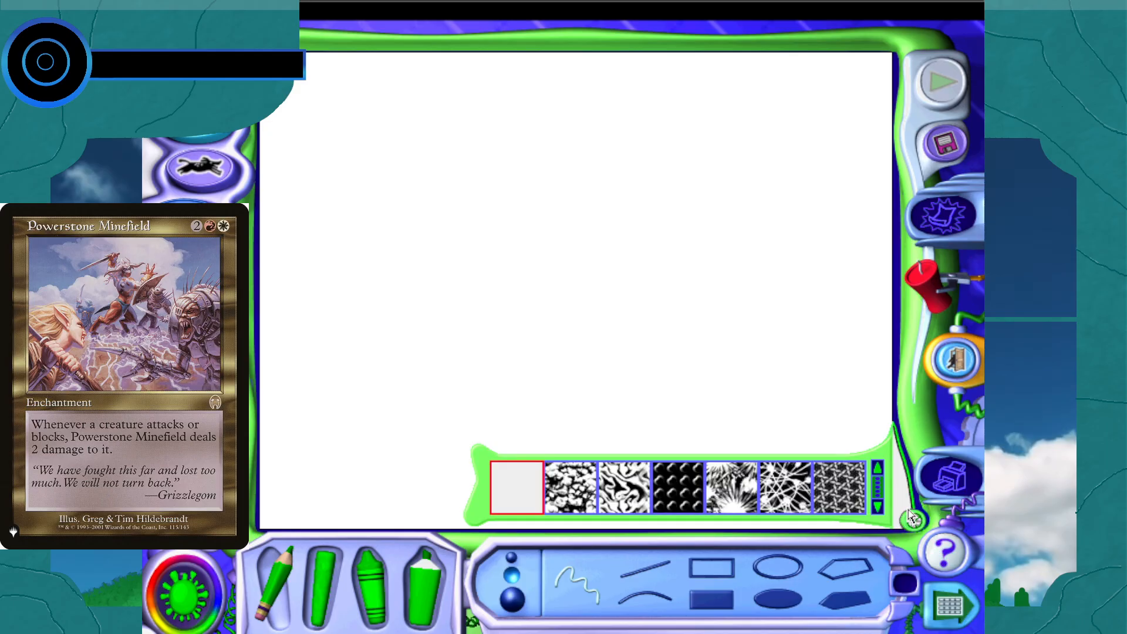
{"action": "left_click", "coordinate": [877, 506]}
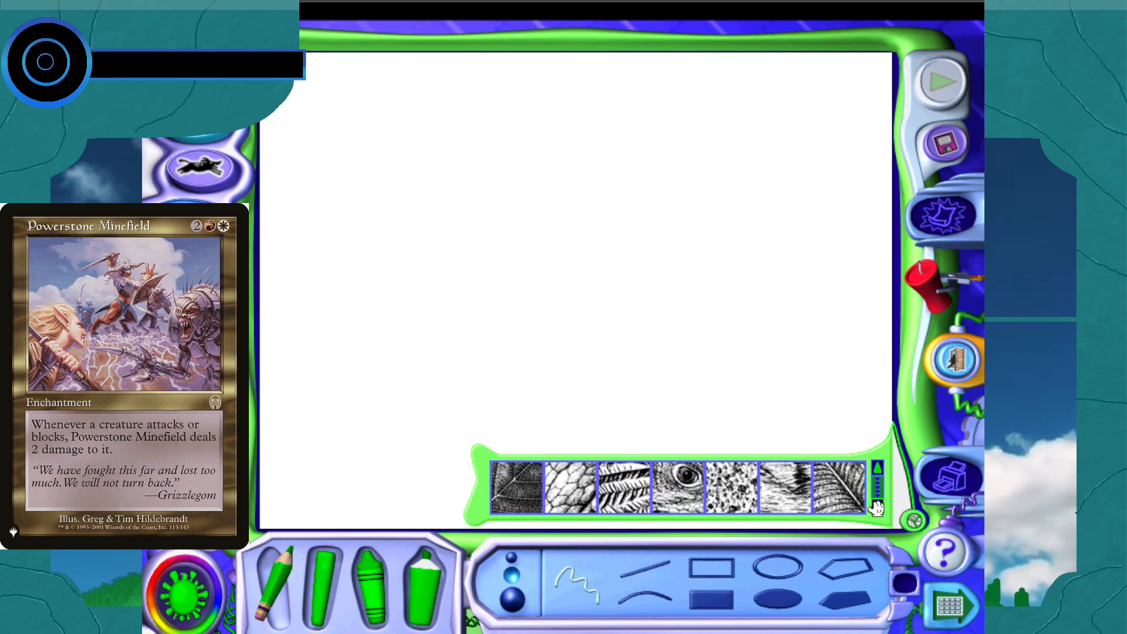
{"action": "left_click", "coordinate": [877, 506]}
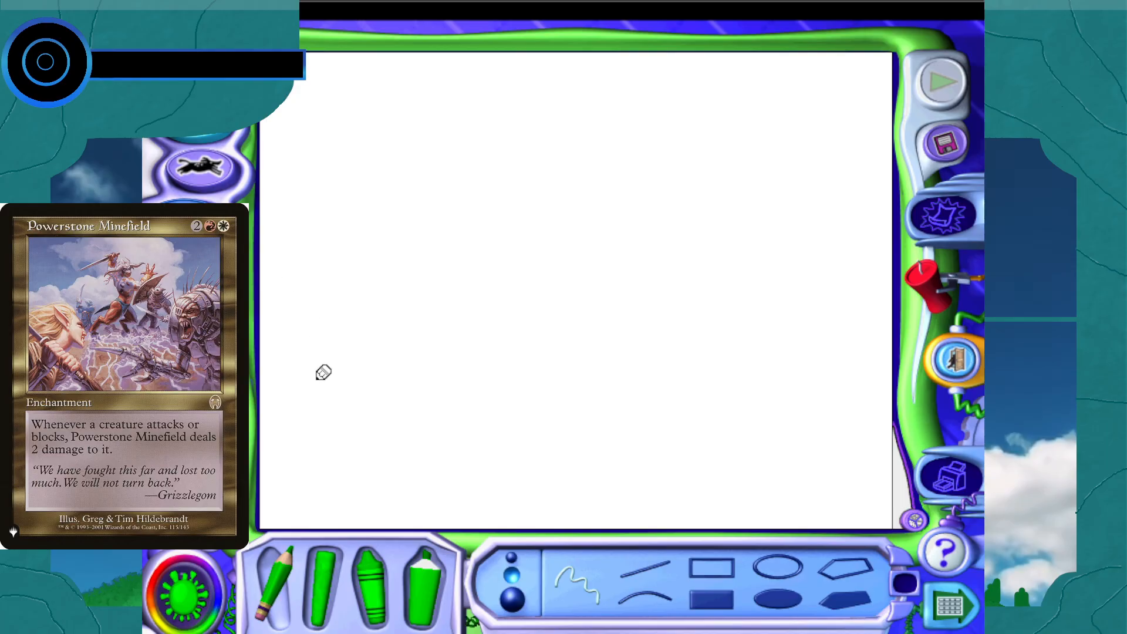
{"action": "left_click", "coordinate": [273, 579]}
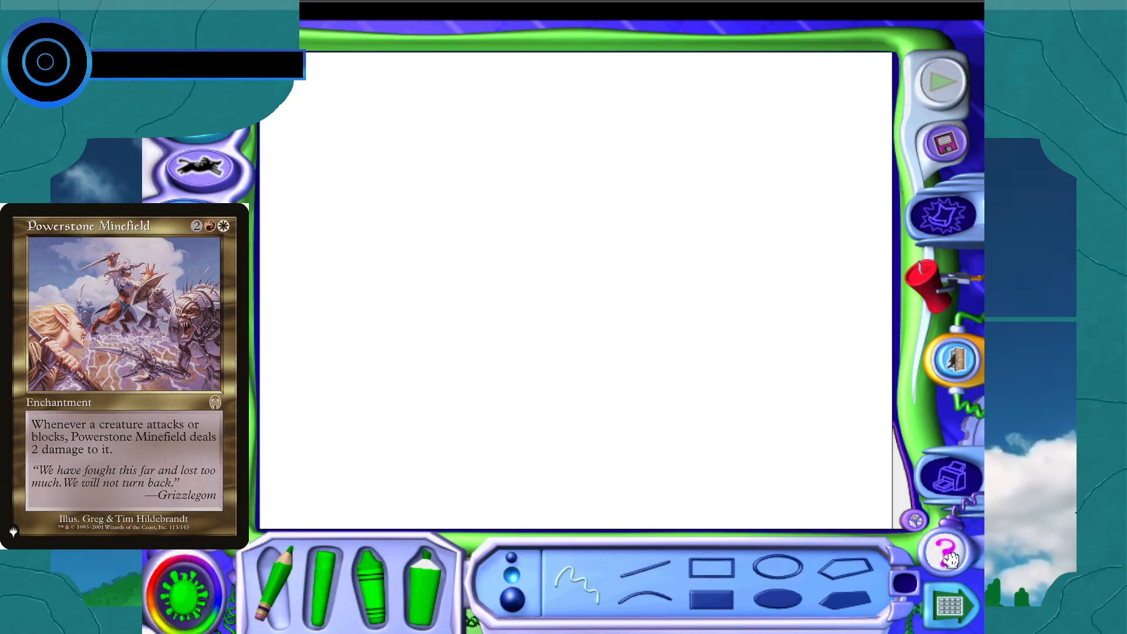
{"action": "left_click", "coordinate": [941, 602]}
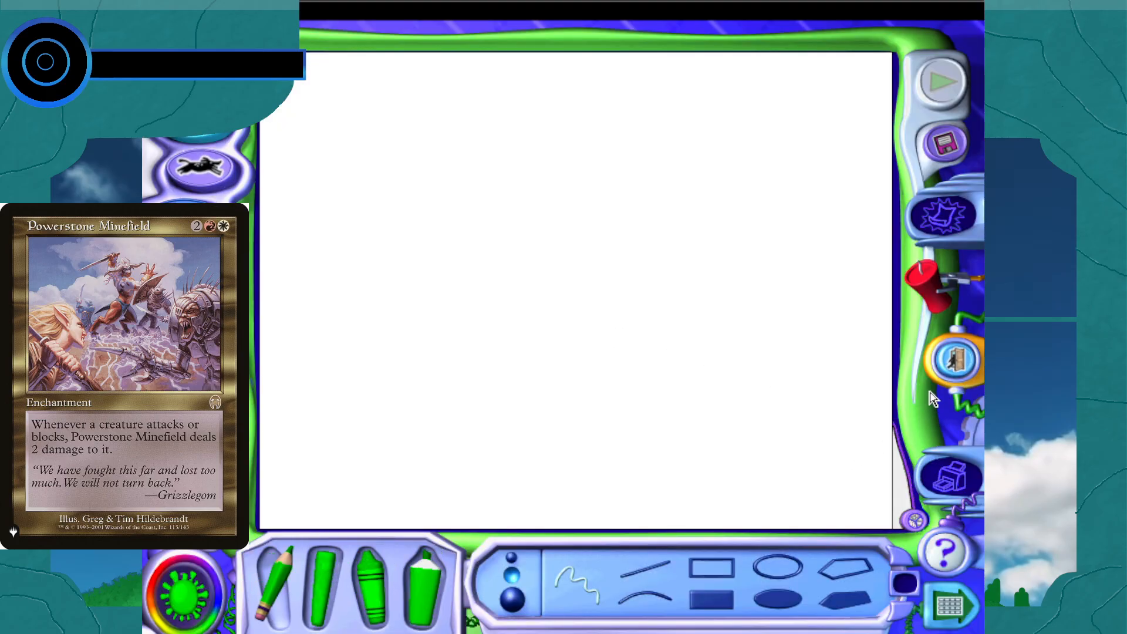
{"action": "left_click", "coordinate": [946, 133]}
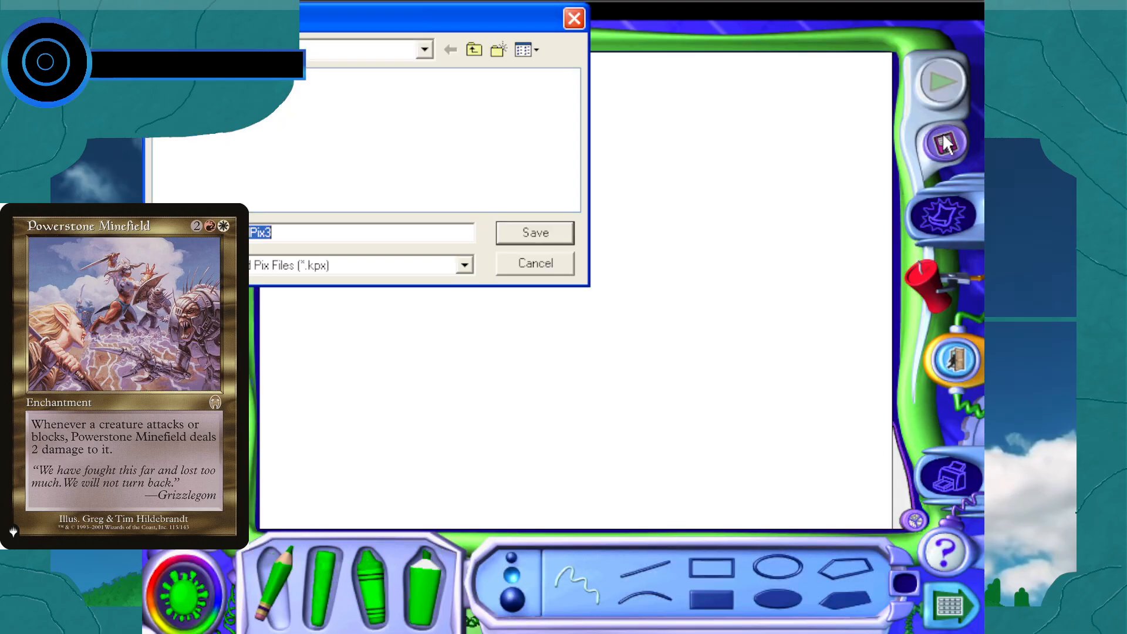
{"action": "left_click", "coordinate": [548, 265]}
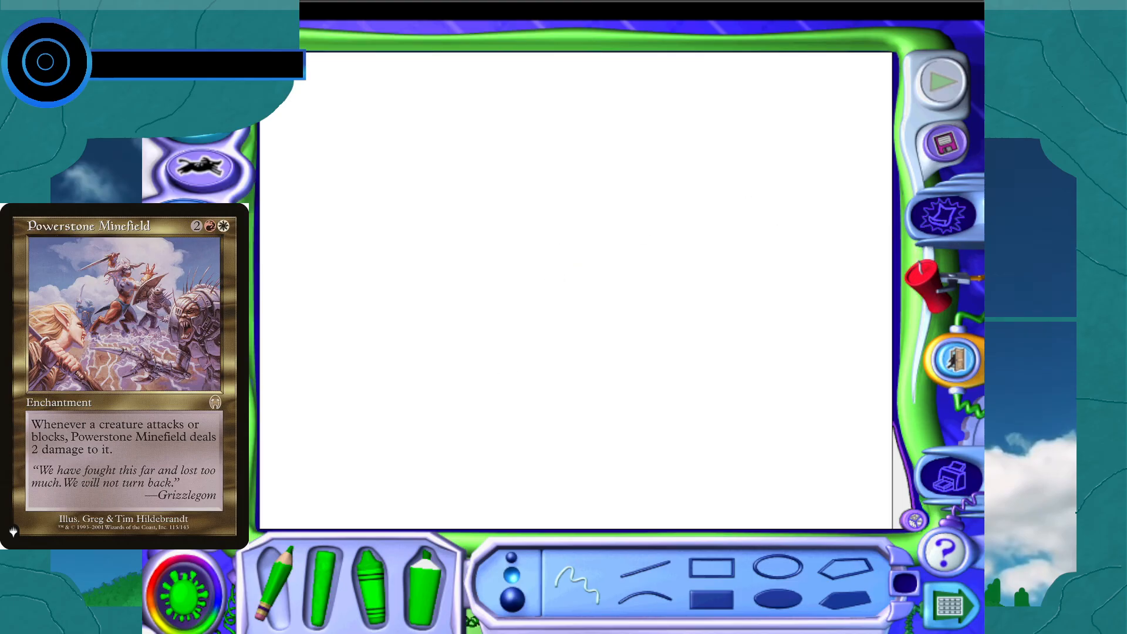
{"action": "left_click", "coordinate": [180, 561]}
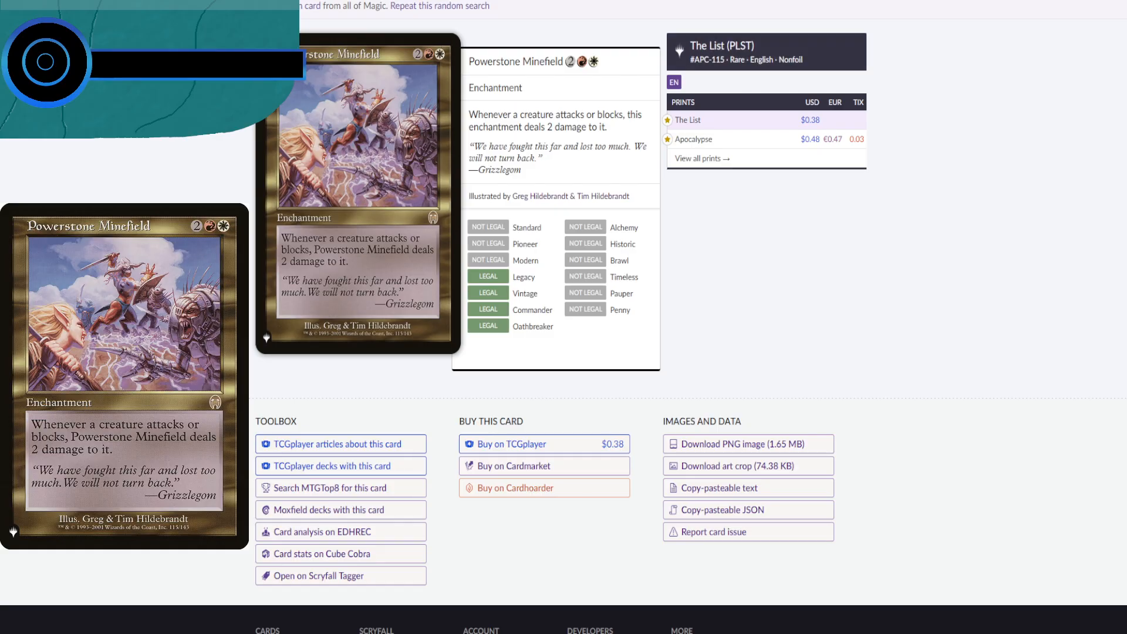
{"action": "scroll", "coordinate": [564, 317], "scroll_direction": "down", "scroll_amount": 1}
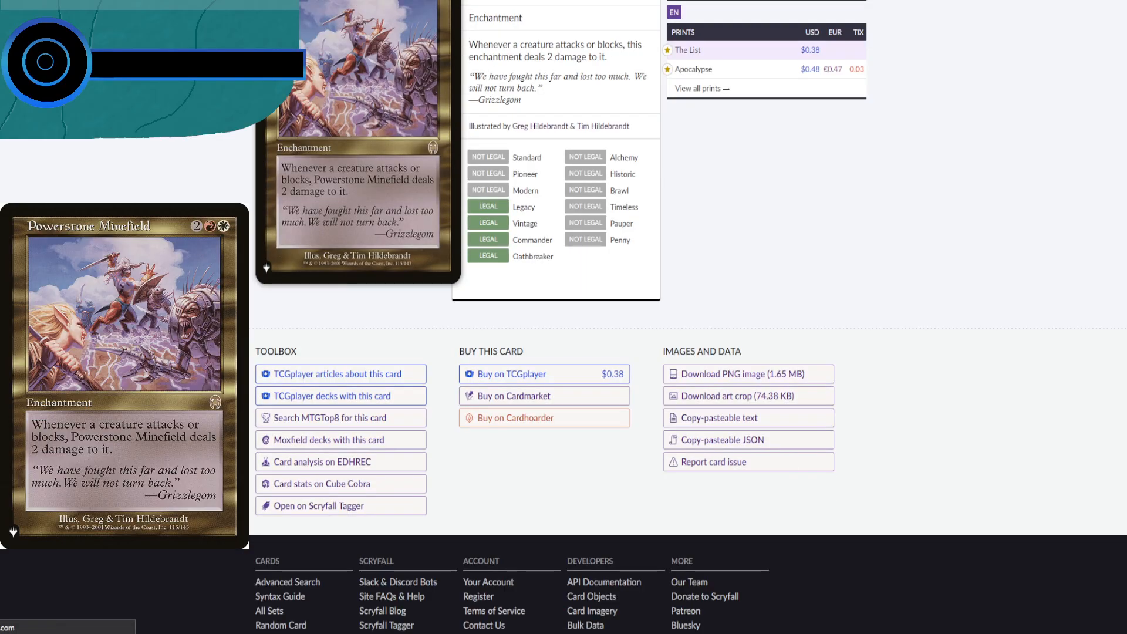
{"action": "scroll", "coordinate": [564, 317], "scroll_direction": "up", "scroll_amount": 1}
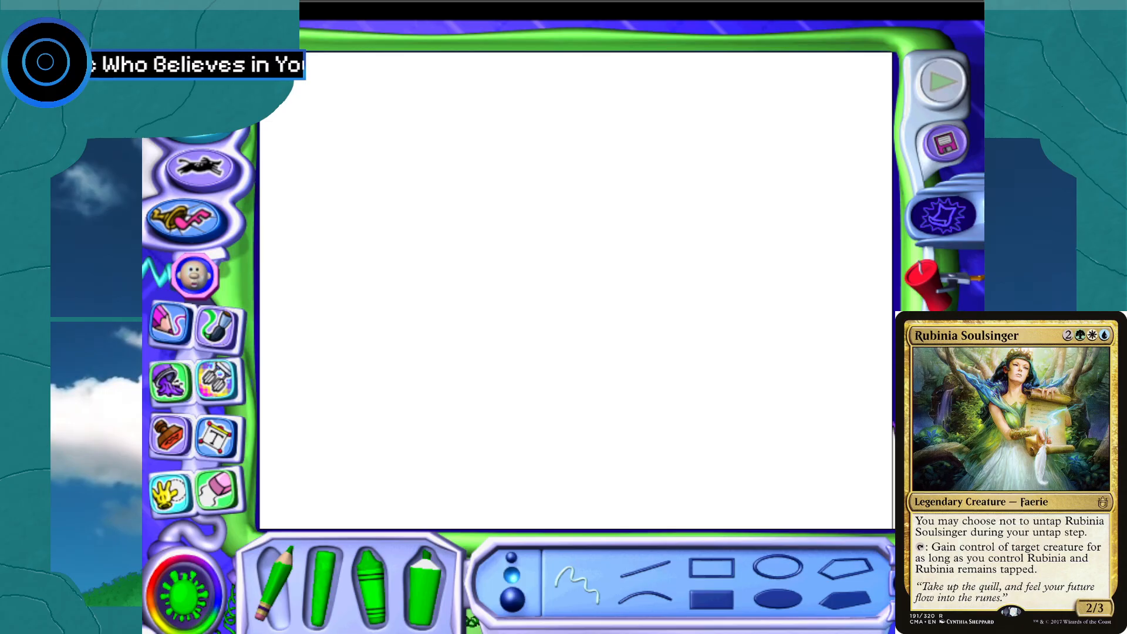
Fill the whole blank canvas with solid medium blue using the paint bucket
{"action": "left_click", "coordinate": [197, 596]}
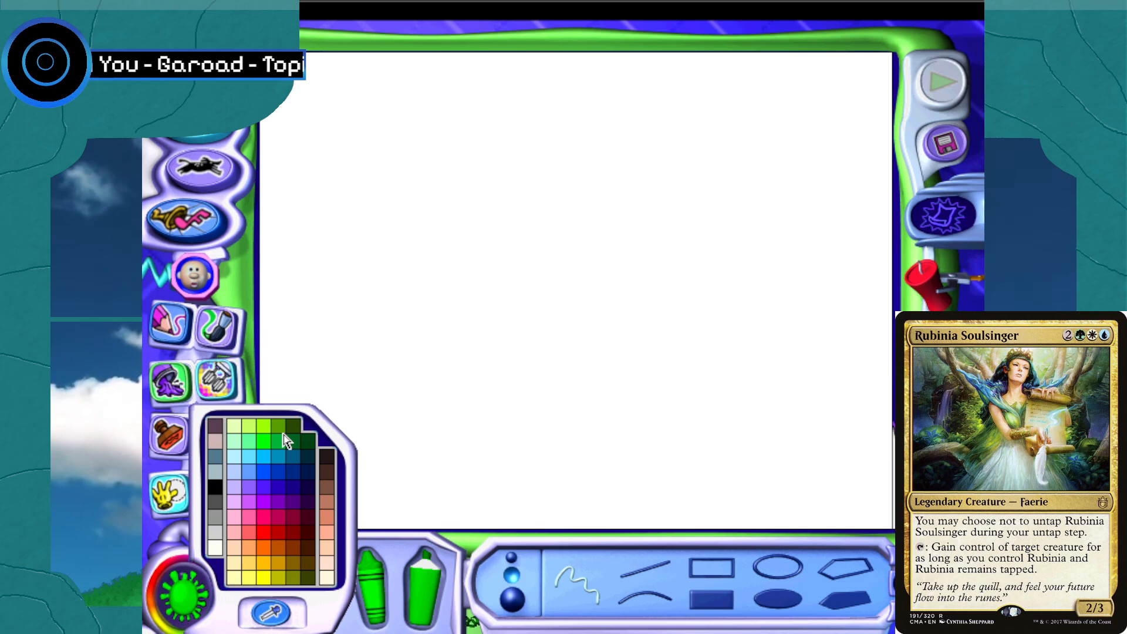
{"action": "left_click", "coordinate": [264, 474]}
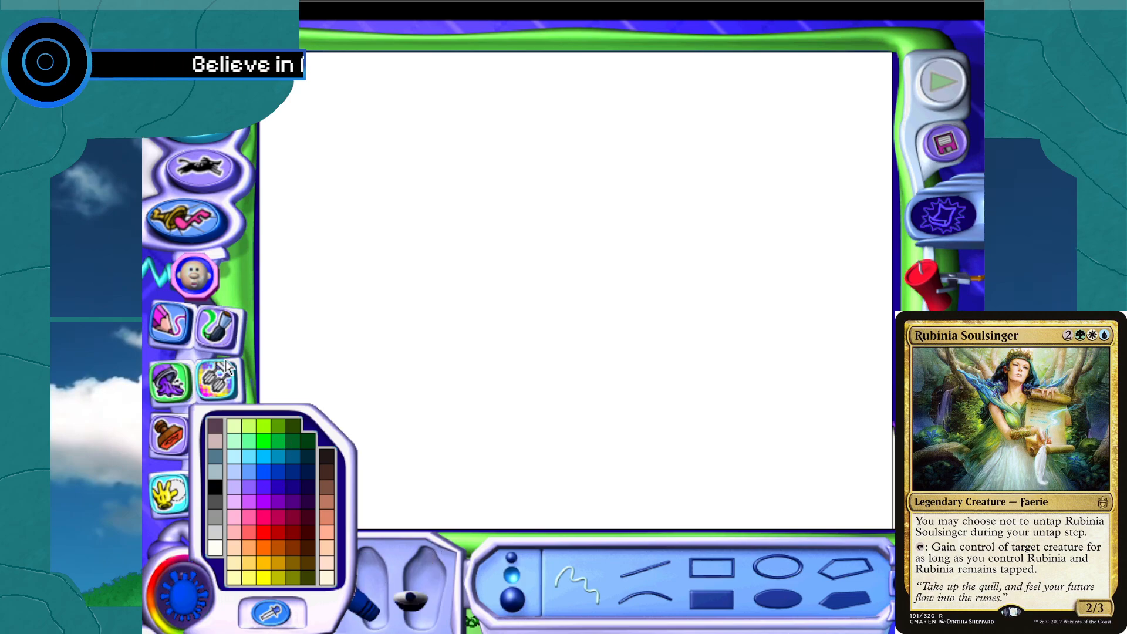
{"action": "left_click", "coordinate": [174, 371]}
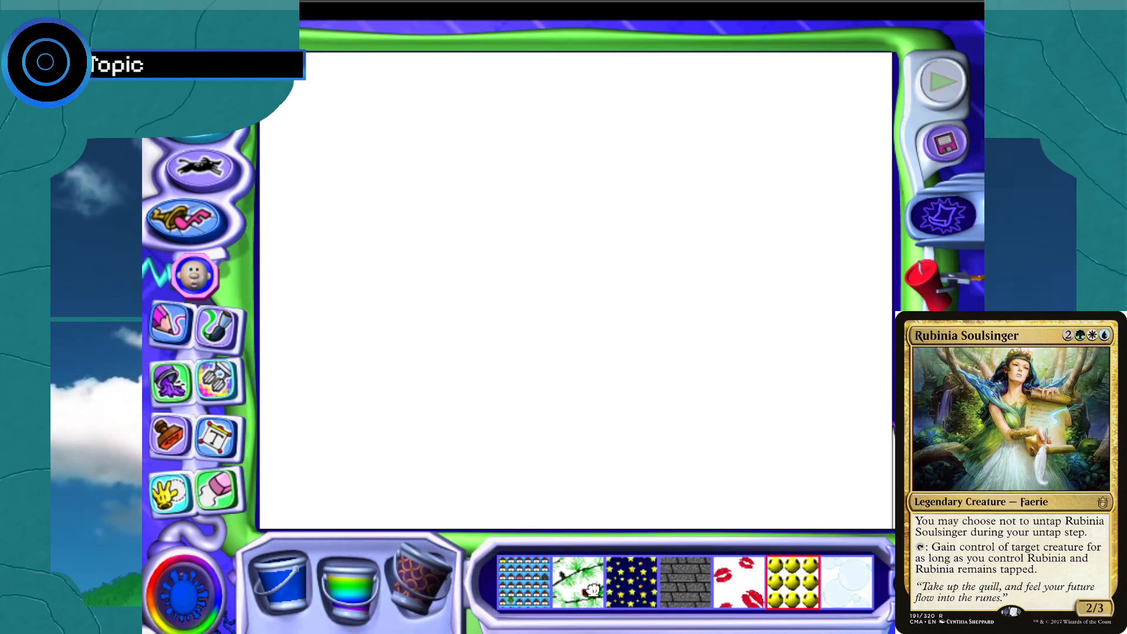
{"action": "left_click", "coordinate": [280, 578]}
{"action": "left_click", "coordinate": [523, 571]}
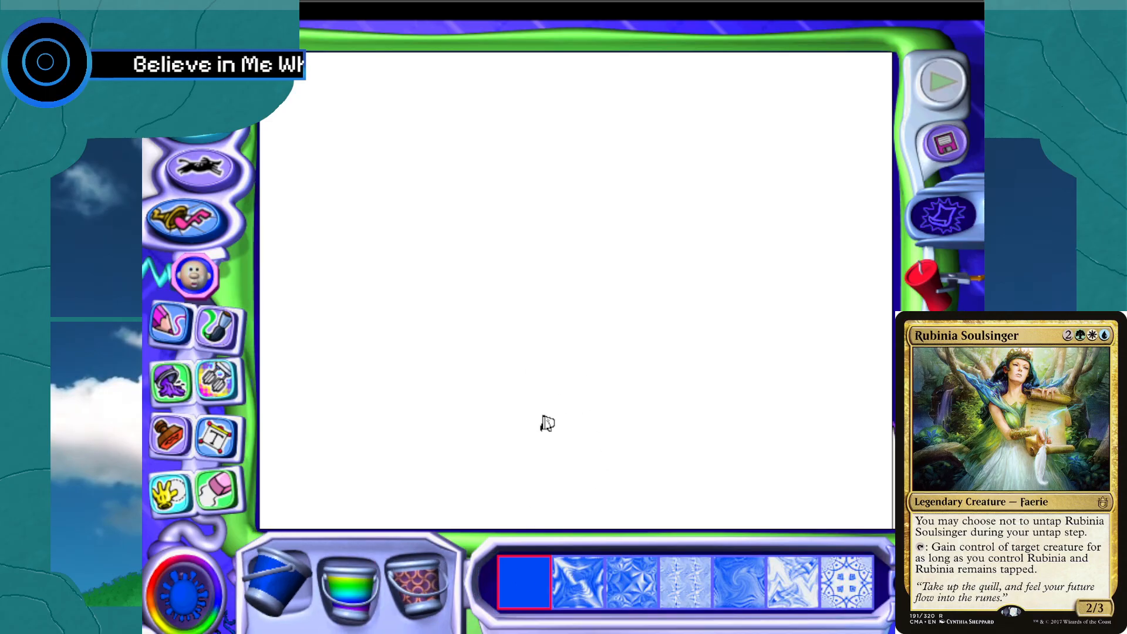
{"action": "left_click", "coordinate": [531, 360]}
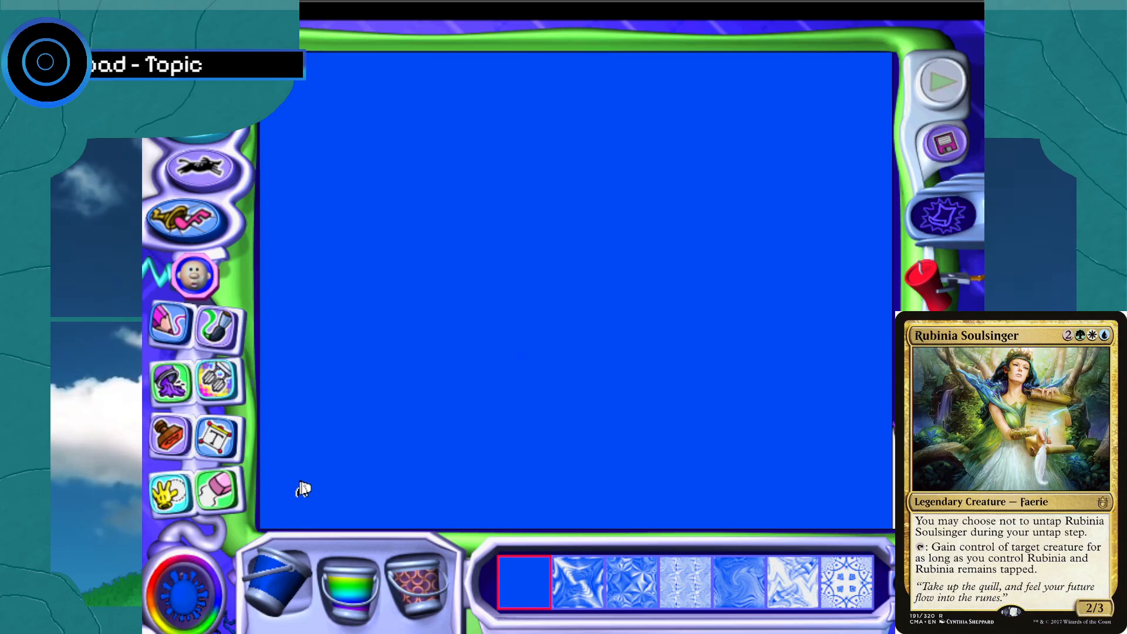
Paint thick light-brown branches in the canvas's two lower corners, one arching on the left and one slanting on the right
{"action": "left_click", "coordinate": [247, 557]}
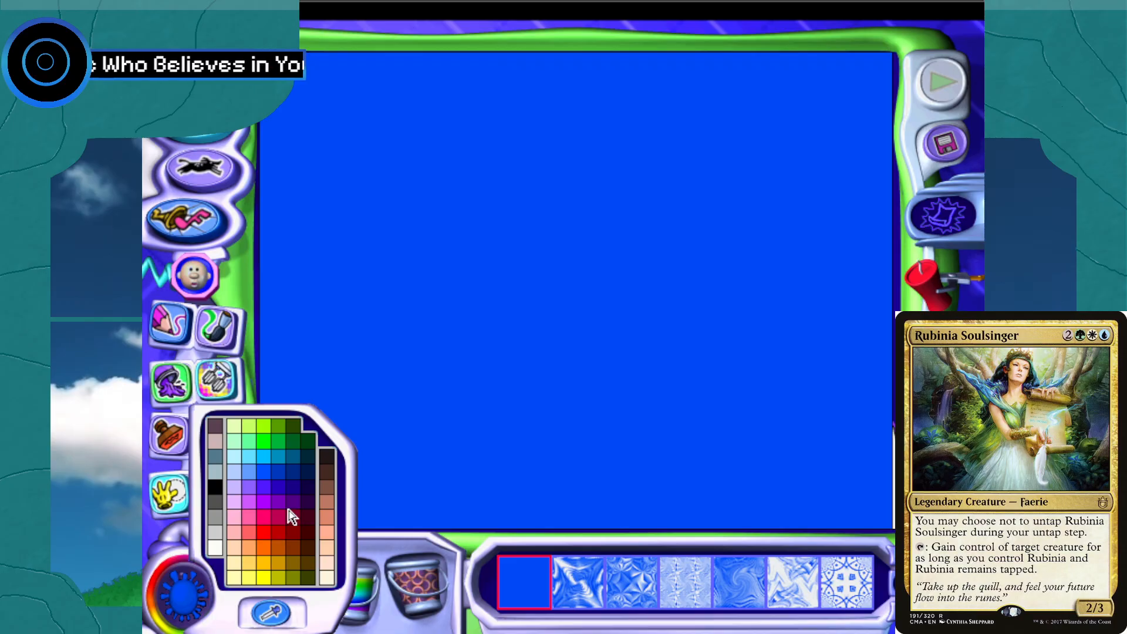
{"action": "left_click", "coordinate": [327, 509]}
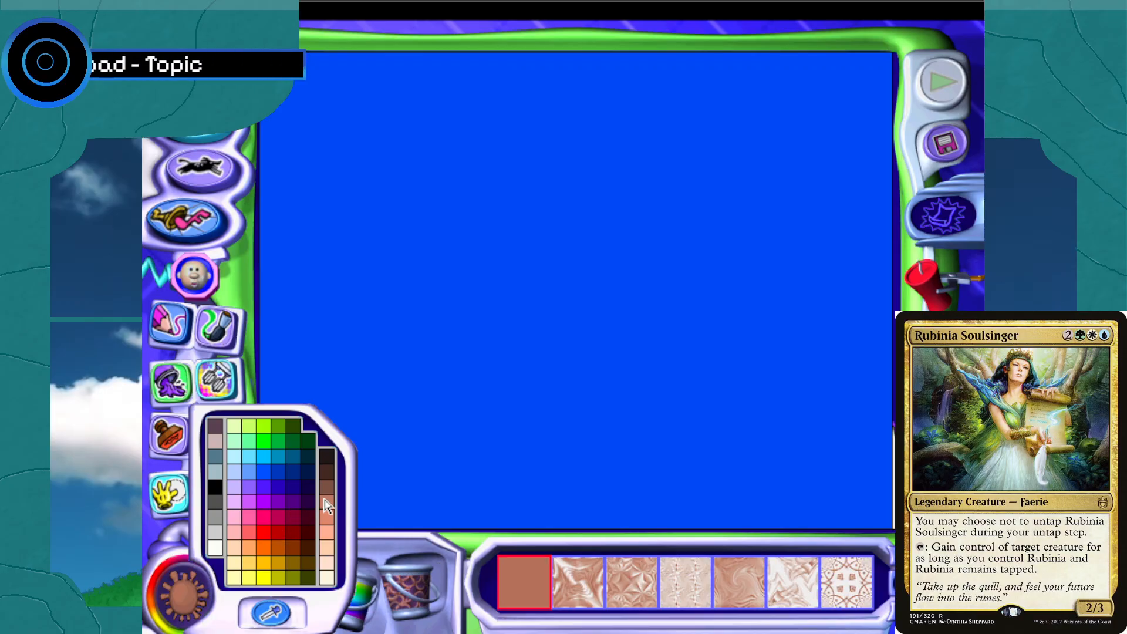
{"action": "left_click", "coordinate": [171, 320]}
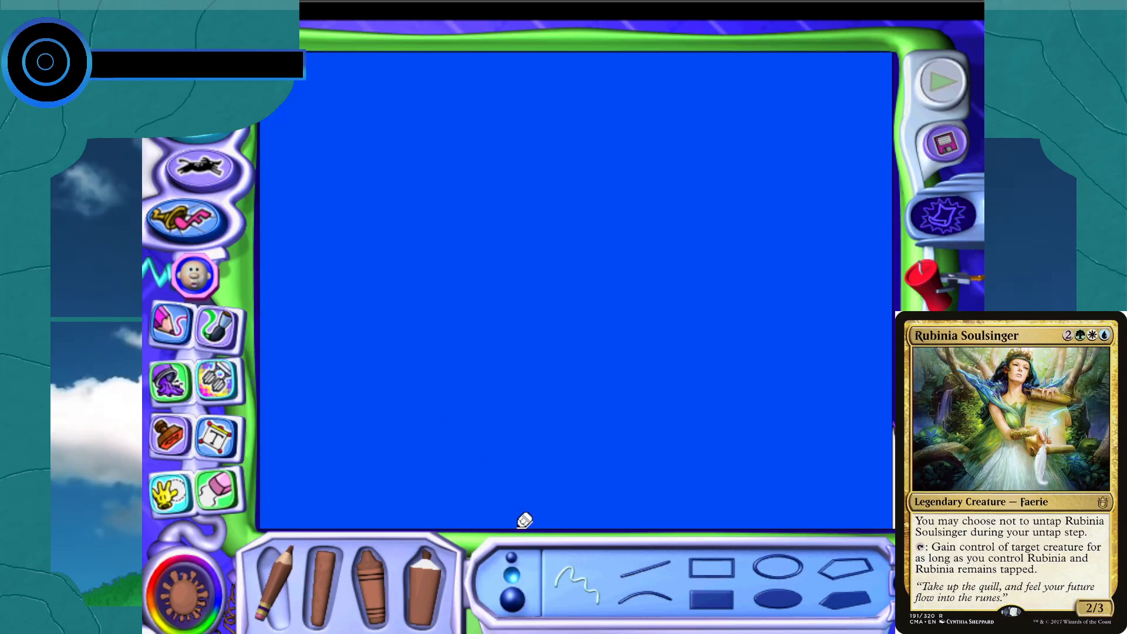
{"action": "mouse_move", "coordinate": [517, 526]}
{"action": "left_mouse_down"}
{"action": "mouse_move", "coordinate": [468, 440]}
{"action": "mouse_move", "coordinate": [401, 389]}
{"action": "mouse_move", "coordinate": [347, 375]}
{"action": "mouse_move", "coordinate": [261, 379]}
{"action": "left_mouse_up"}
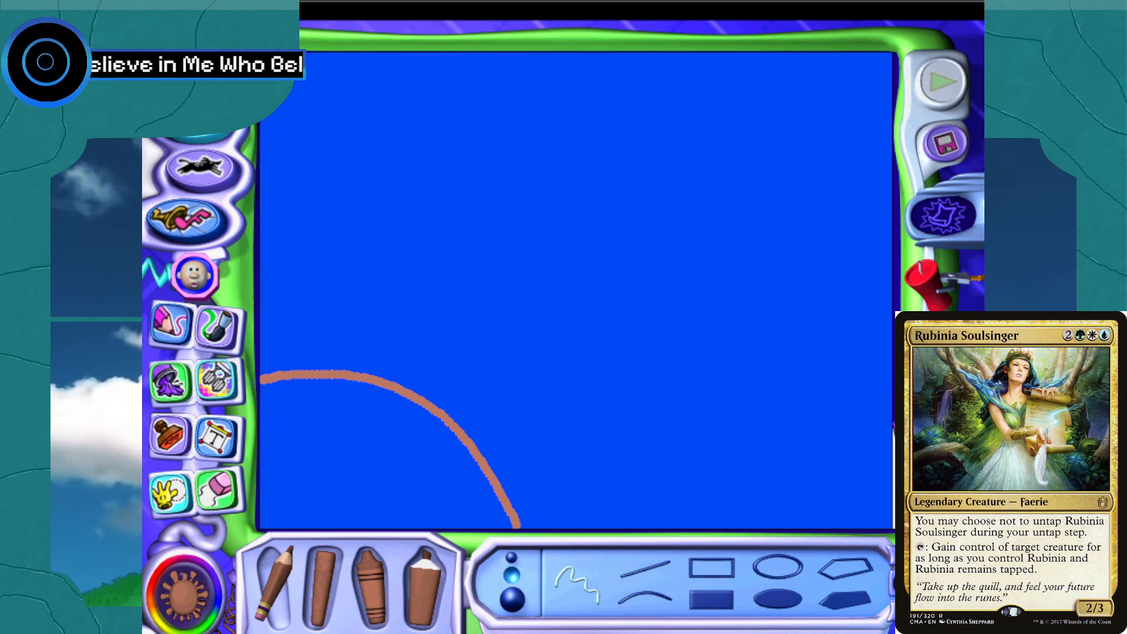
{"action": "left_click", "coordinate": [512, 599]}
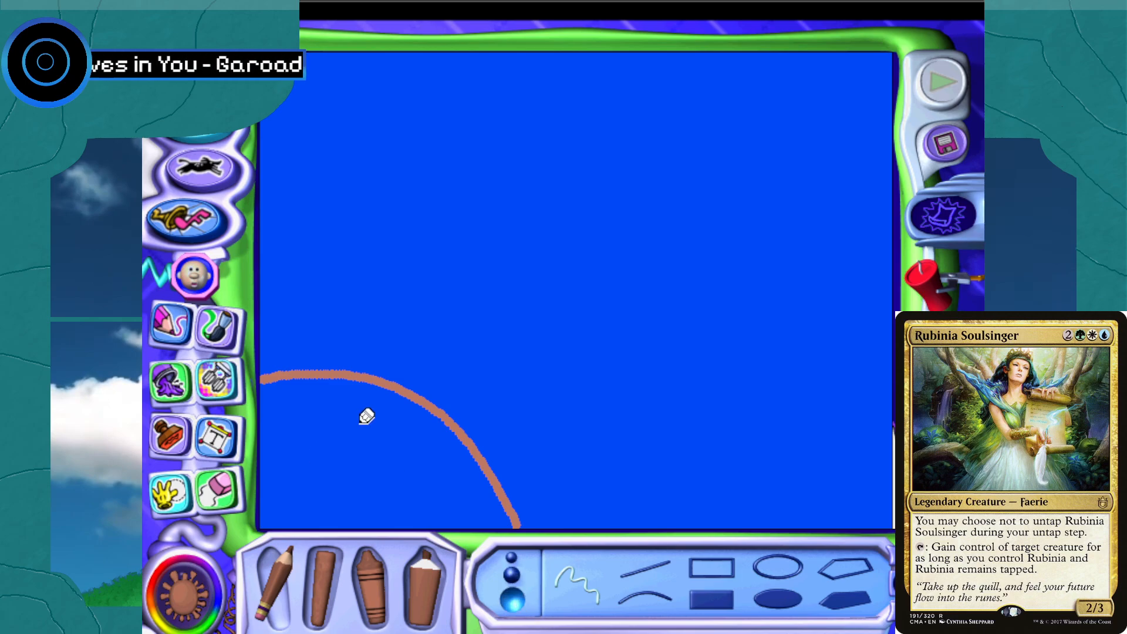
{"action": "mouse_move", "coordinate": [277, 384]}
{"action": "left_mouse_down"}
{"action": "mouse_move", "coordinate": [348, 405]}
{"action": "mouse_move", "coordinate": [464, 478]}
{"action": "mouse_move", "coordinate": [510, 525]}
{"action": "mouse_move", "coordinate": [405, 417]}
{"action": "mouse_move", "coordinate": [283, 391]}
{"action": "mouse_move", "coordinate": [450, 477]}
{"action": "mouse_move", "coordinate": [490, 525]}
{"action": "mouse_move", "coordinate": [468, 457]}
{"action": "mouse_move", "coordinate": [395, 403]}
{"action": "left_mouse_up"}
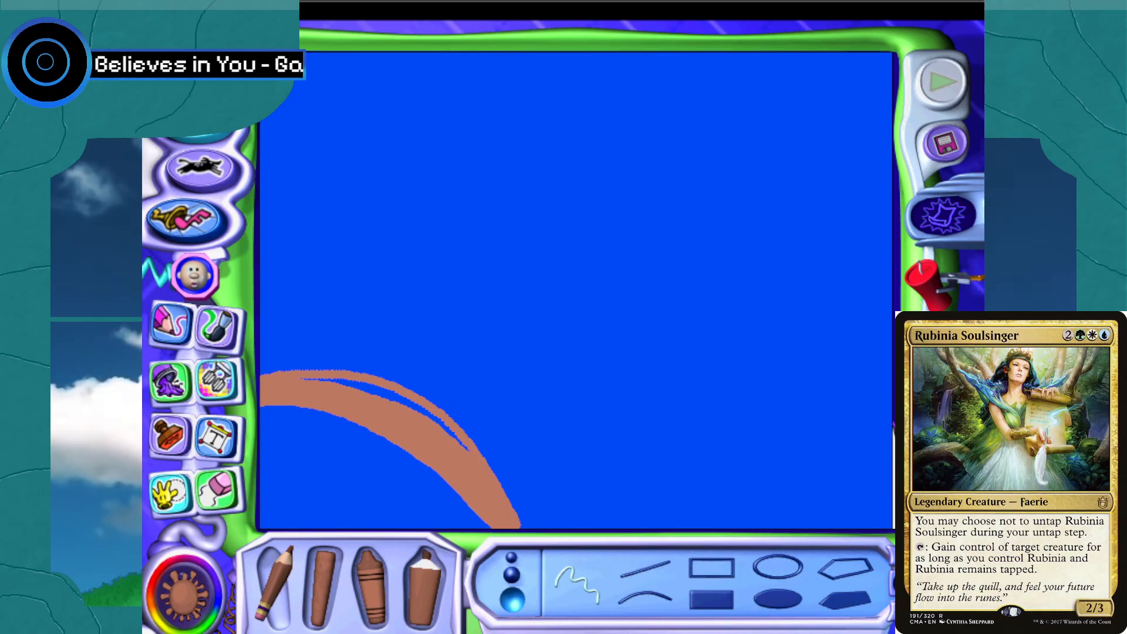
{"action": "mouse_move", "coordinate": [306, 390]}
{"action": "left_mouse_down"}
{"action": "mouse_move", "coordinate": [373, 386]}
{"action": "mouse_move", "coordinate": [464, 446]}
{"action": "left_mouse_up"}
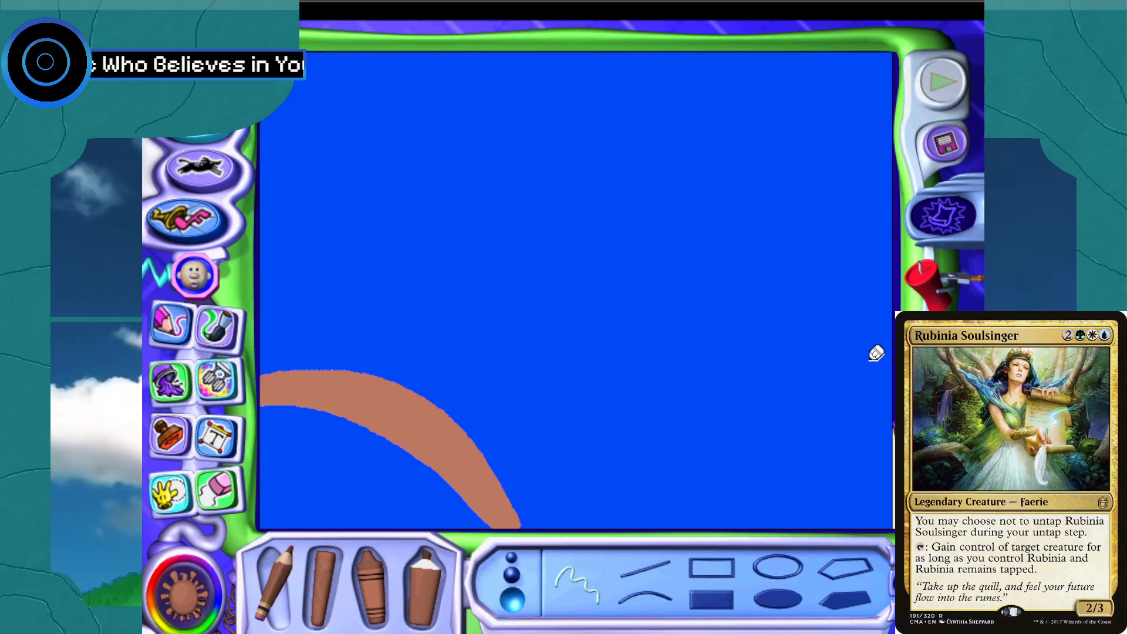
{"action": "mouse_move", "coordinate": [884, 345]}
{"action": "left_mouse_down"}
{"action": "mouse_move", "coordinate": [798, 518]}
{"action": "mouse_move", "coordinate": [821, 420]}
{"action": "mouse_move", "coordinate": [878, 344]}
{"action": "mouse_move", "coordinate": [787, 514]}
{"action": "left_mouse_up"}
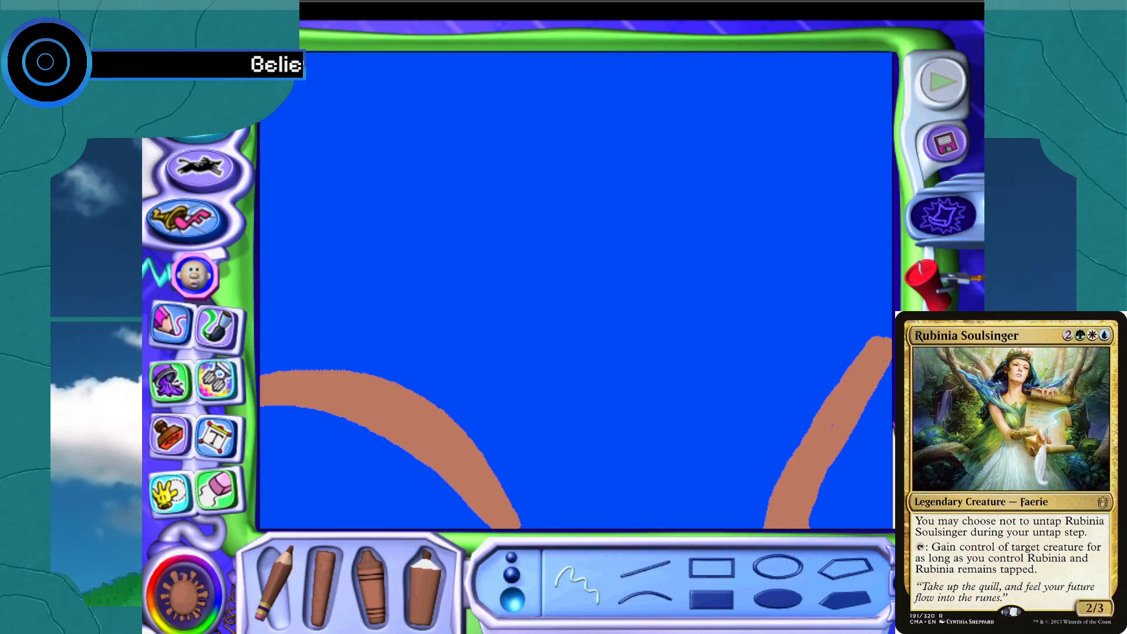
{"action": "mouse_move", "coordinate": [843, 418]}
{"action": "left_mouse_down"}
{"action": "mouse_move", "coordinate": [868, 375]}
{"action": "mouse_move", "coordinate": [877, 380]}
{"action": "mouse_move", "coordinate": [803, 494]}
{"action": "left_mouse_up"}
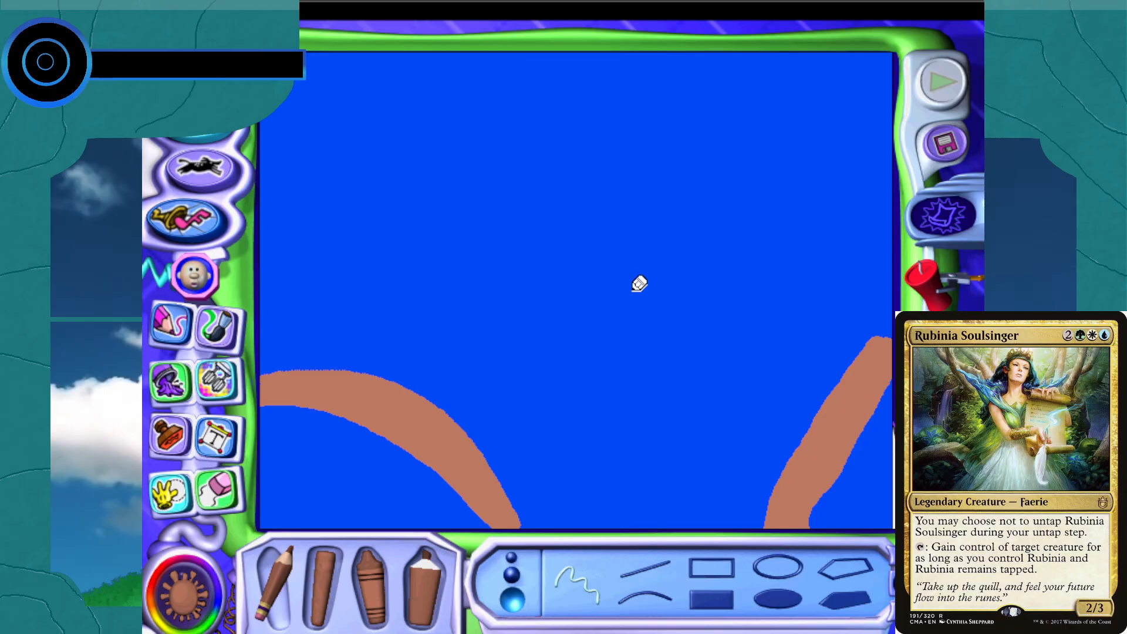
Paint two thick light-brown trunks curving down from the canvas's upper edge to meet in a V near the middle
{"action": "mouse_move", "coordinate": [631, 290]}
{"action": "left_mouse_down"}
{"action": "mouse_move", "coordinate": [698, 133]}
{"action": "mouse_move", "coordinate": [686, 57]}
{"action": "mouse_move", "coordinate": [637, 270]}
{"action": "mouse_move", "coordinate": [658, 281]}
{"action": "mouse_move", "coordinate": [733, 53]}
{"action": "mouse_move", "coordinate": [712, 191]}
{"action": "left_mouse_up"}
{"action": "mouse_move", "coordinate": [707, 103]}
{"action": "left_mouse_down"}
{"action": "mouse_move", "coordinate": [675, 59]}
{"action": "mouse_move", "coordinate": [702, 56]}
{"action": "left_mouse_up"}
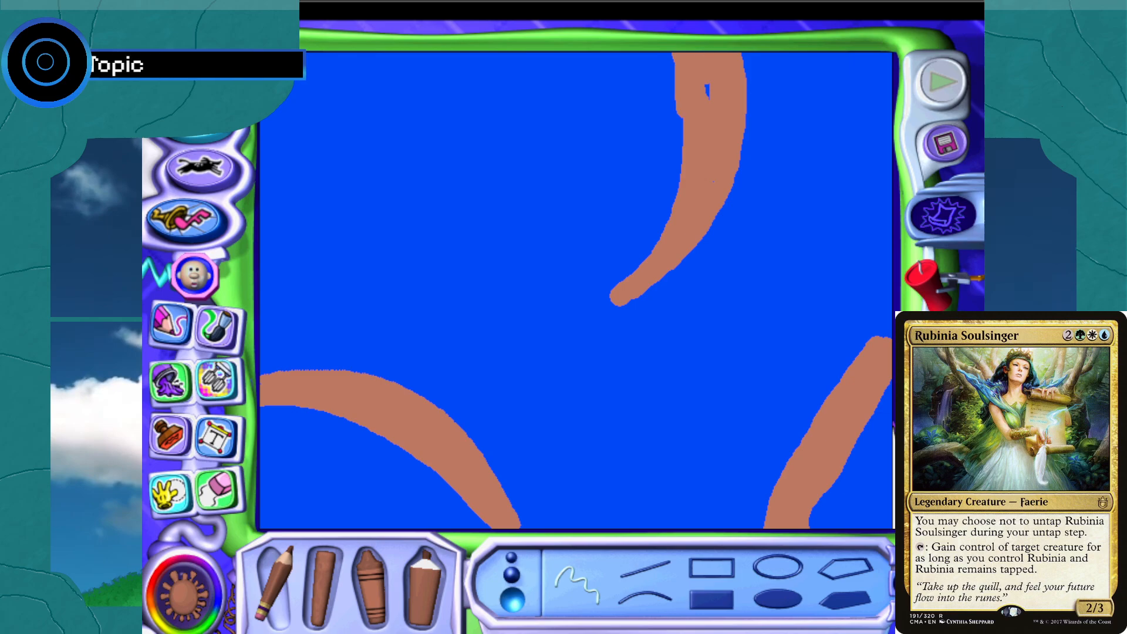
{"action": "mouse_move", "coordinate": [675, 114]}
{"action": "left_mouse_down"}
{"action": "mouse_move", "coordinate": [673, 94]}
{"action": "mouse_move", "coordinate": [674, 176]}
{"action": "mouse_move", "coordinate": [674, 103]}
{"action": "mouse_move", "coordinate": [636, 222]}
{"action": "mouse_move", "coordinate": [595, 292]}
{"action": "mouse_move", "coordinate": [604, 304]}
{"action": "mouse_move", "coordinate": [668, 188]}
{"action": "left_mouse_up"}
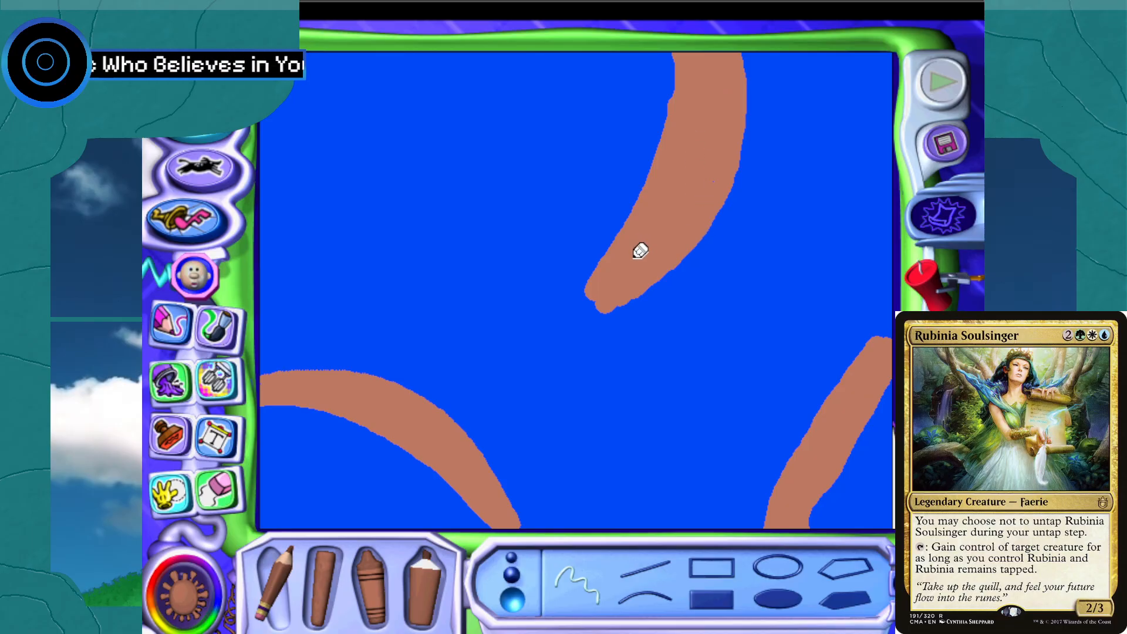
{"action": "mouse_move", "coordinate": [594, 280]}
{"action": "left_mouse_down"}
{"action": "mouse_move", "coordinate": [561, 214]}
{"action": "mouse_move", "coordinate": [567, 52]}
{"action": "mouse_move", "coordinate": [577, 220]}
{"action": "mouse_move", "coordinate": [565, 203]}
{"action": "mouse_move", "coordinate": [550, 56]}
{"action": "mouse_move", "coordinate": [575, 202]}
{"action": "mouse_move", "coordinate": [529, 85]}
{"action": "mouse_move", "coordinate": [539, 64]}
{"action": "mouse_move", "coordinate": [540, 137]}
{"action": "left_mouse_up"}
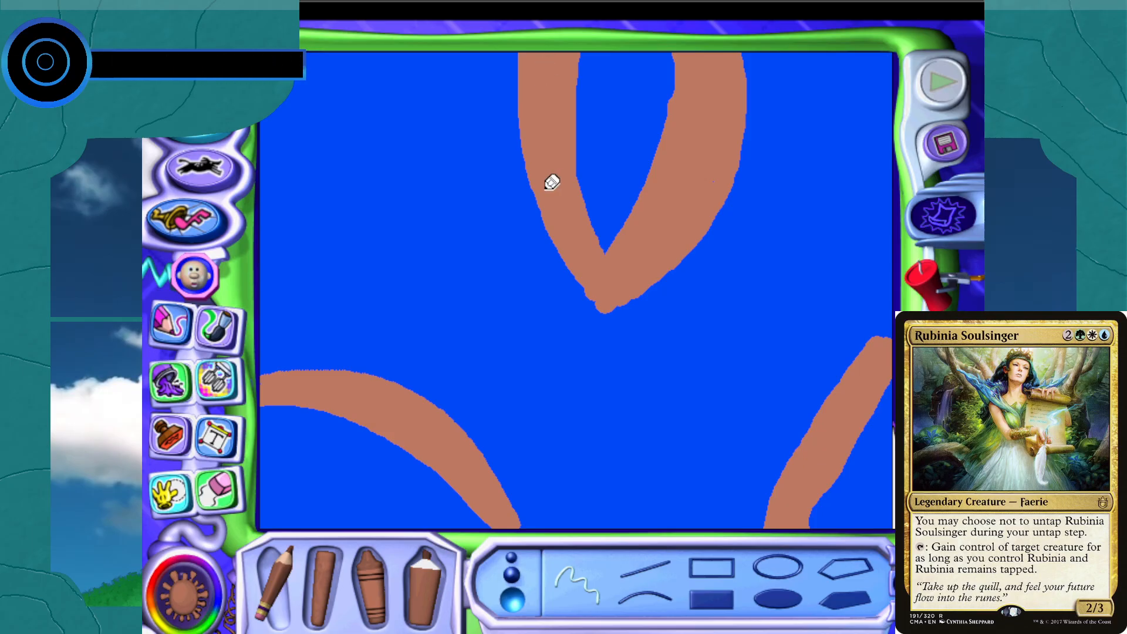
Add a forked light-brown trunk at the canvas's upper left and a side branch at its upper right, then thicken the lower-right branch
{"action": "mouse_move", "coordinate": [464, 292]}
{"action": "left_mouse_down"}
{"action": "mouse_move", "coordinate": [422, 215]}
{"action": "mouse_move", "coordinate": [423, 60]}
{"action": "mouse_move", "coordinate": [401, 72]}
{"action": "mouse_move", "coordinate": [395, 151]}
{"action": "mouse_move", "coordinate": [467, 296]}
{"action": "mouse_move", "coordinate": [436, 279]}
{"action": "mouse_move", "coordinate": [421, 229]}
{"action": "mouse_move", "coordinate": [413, 48]}
{"action": "left_mouse_up"}
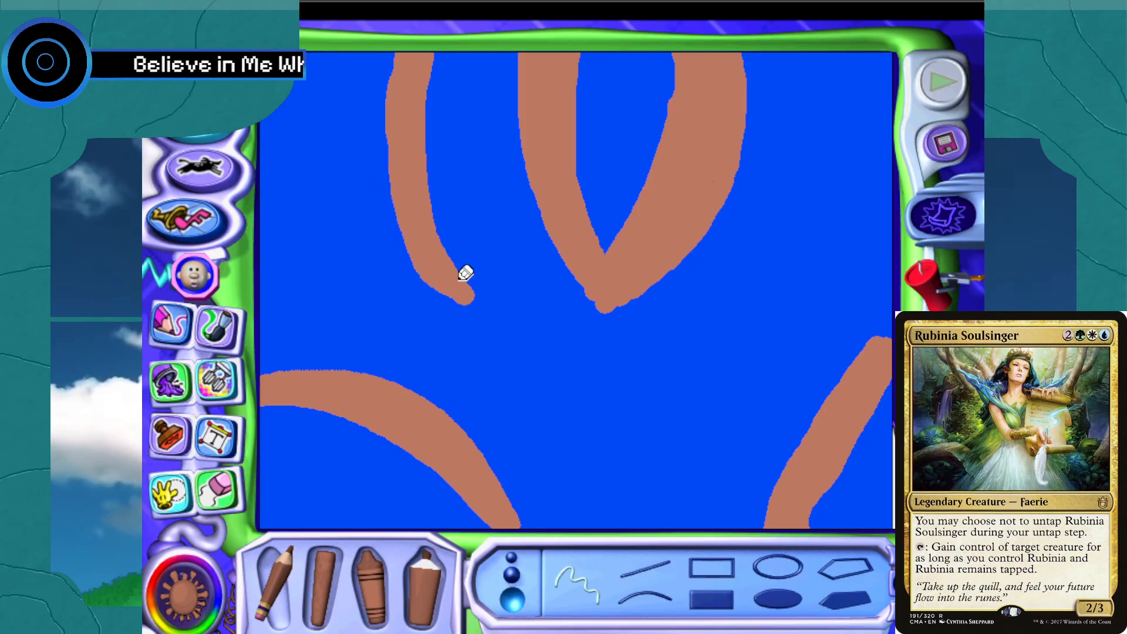
{"action": "mouse_move", "coordinate": [353, 55]}
{"action": "left_mouse_down"}
{"action": "mouse_move", "coordinate": [376, 194]}
{"action": "mouse_move", "coordinate": [435, 294]}
{"action": "left_mouse_up"}
{"action": "left_click_drag", "start_coordinate": [380, 219], "coordinate": [341, 53]}
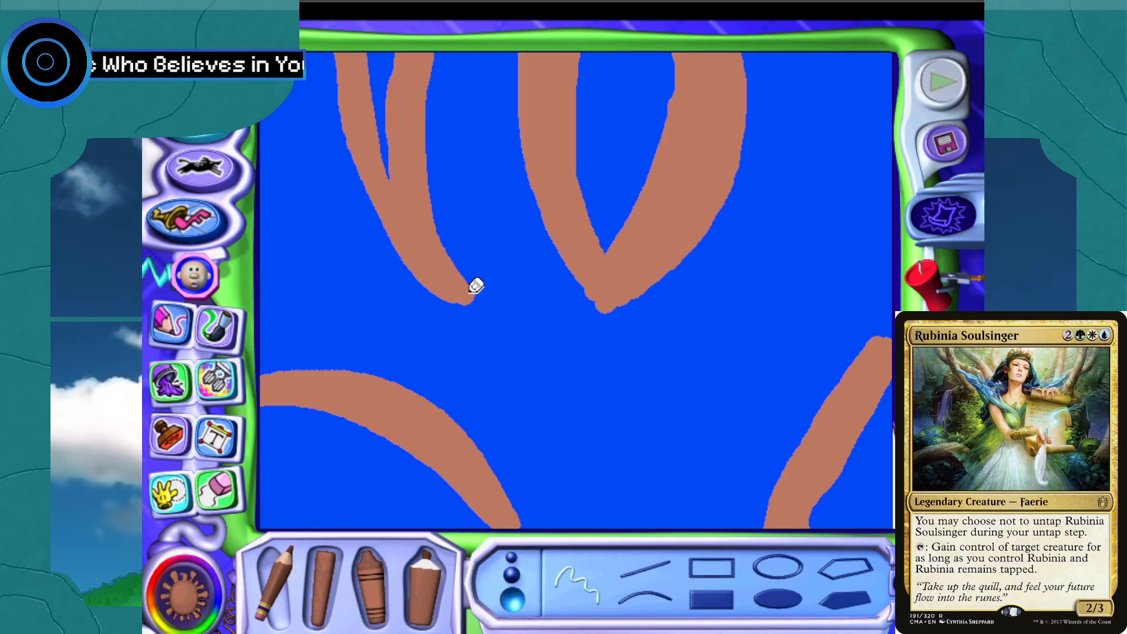
{"action": "mouse_move", "coordinate": [745, 154]}
{"action": "left_mouse_down"}
{"action": "mouse_move", "coordinate": [809, 76]}
{"action": "mouse_move", "coordinate": [760, 162]}
{"action": "mouse_move", "coordinate": [843, 55]}
{"action": "left_mouse_up"}
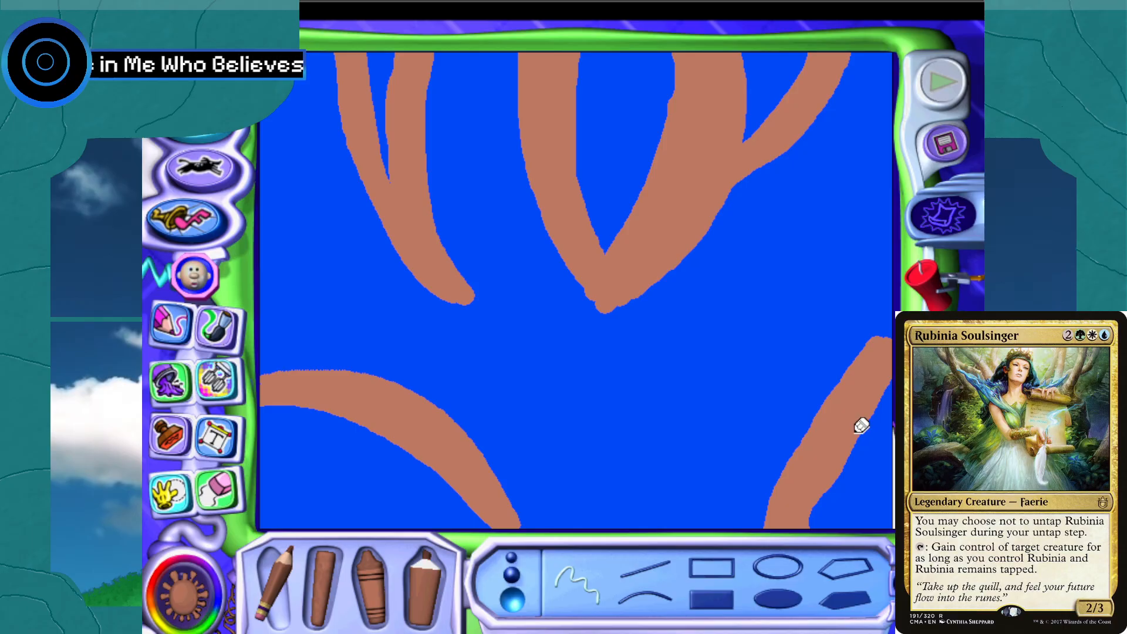
{"action": "mouse_move", "coordinate": [861, 426]}
{"action": "left_mouse_down"}
{"action": "mouse_move", "coordinate": [819, 520]}
{"action": "mouse_move", "coordinate": [881, 364]}
{"action": "left_mouse_up"}
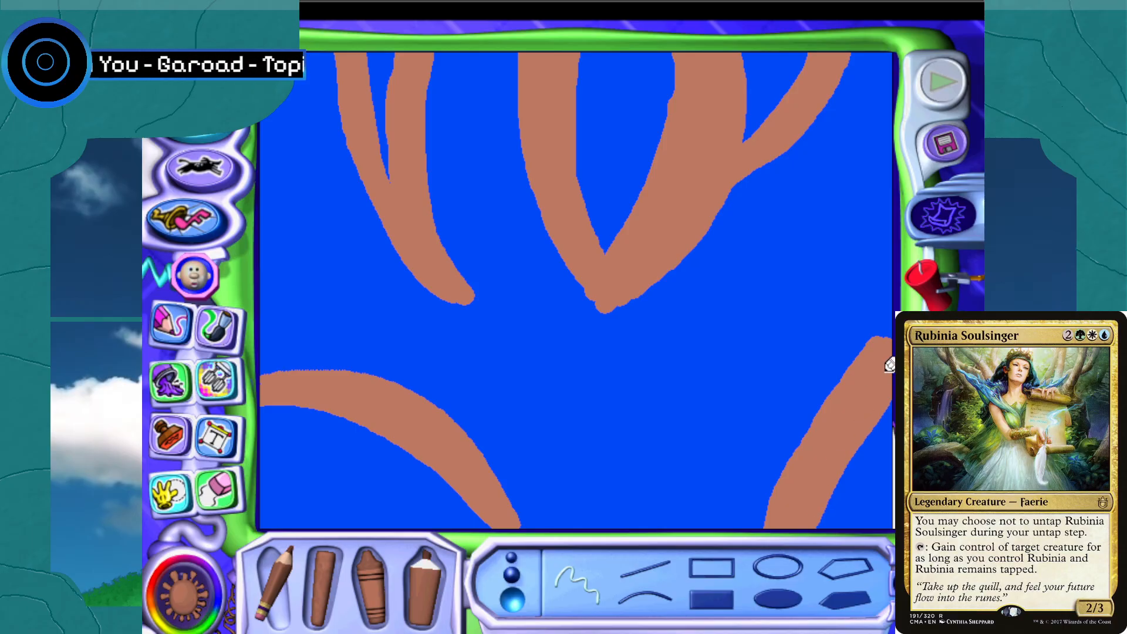
Paint the area beneath the lower-left arching branch solid dark green
{"action": "left_click", "coordinate": [196, 602]}
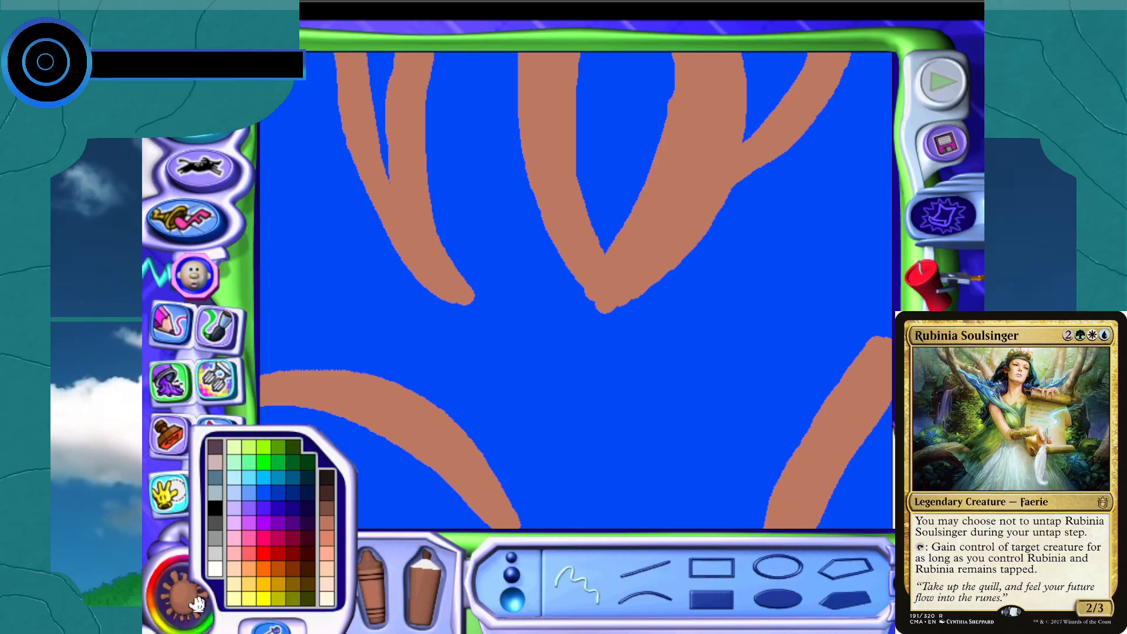
{"action": "left_click", "coordinate": [296, 449]}
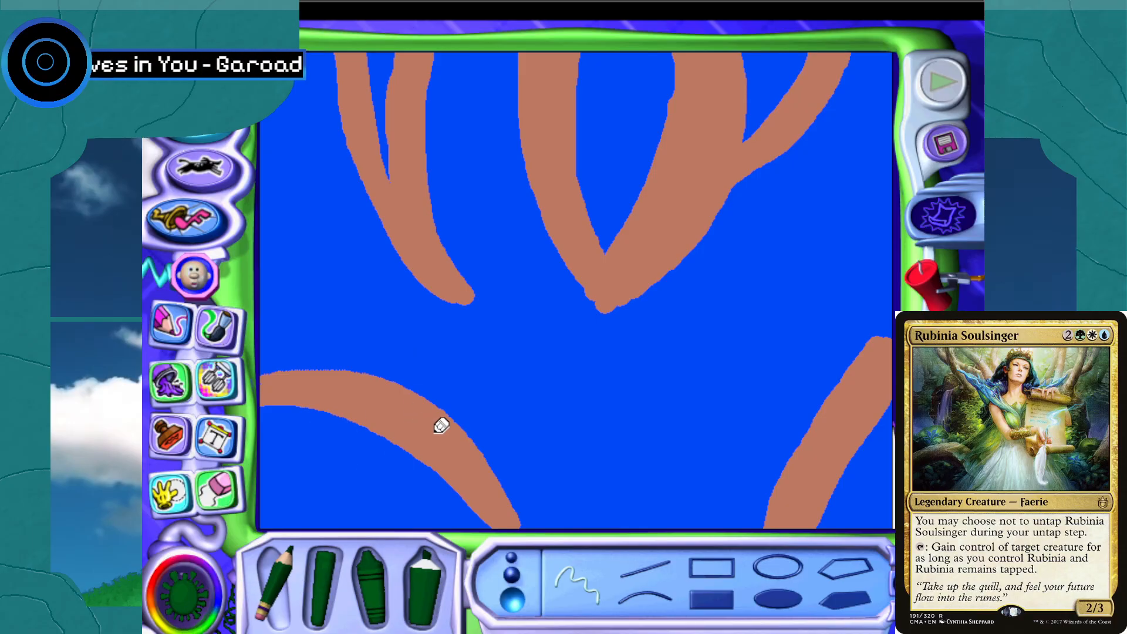
{"action": "mouse_move", "coordinate": [456, 479]}
{"action": "left_mouse_down"}
{"action": "mouse_move", "coordinate": [323, 433]}
{"action": "mouse_move", "coordinate": [429, 454]}
{"action": "mouse_move", "coordinate": [351, 414]}
{"action": "mouse_move", "coordinate": [268, 423]}
{"action": "mouse_move", "coordinate": [320, 445]}
{"action": "mouse_move", "coordinate": [261, 401]}
{"action": "left_mouse_up"}
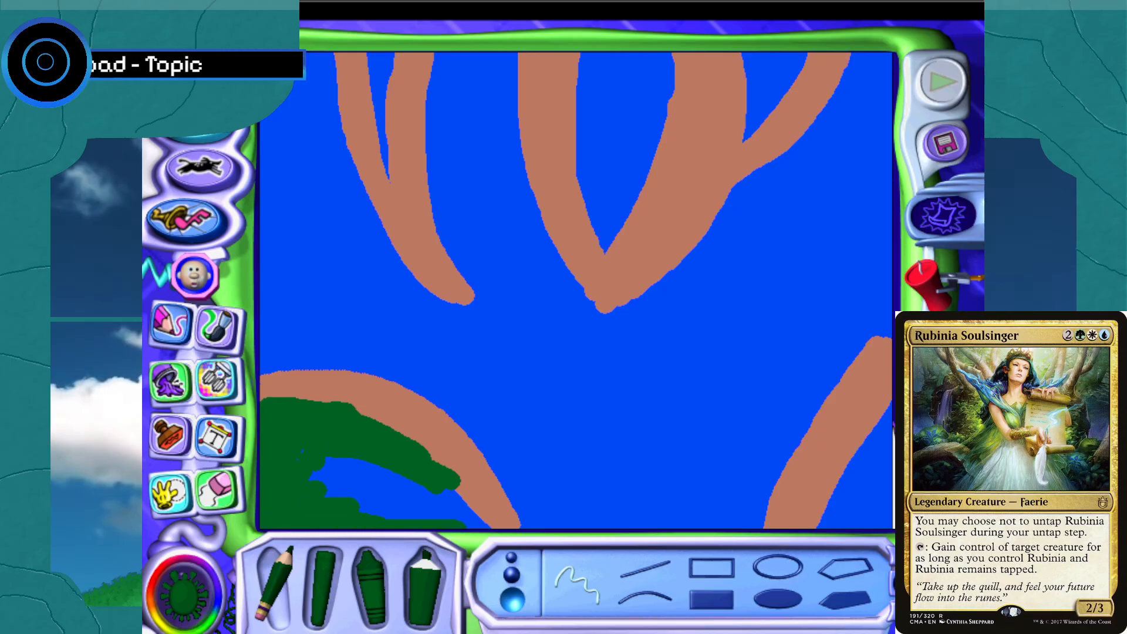
{"action": "left_click_drag", "start_coordinate": [486, 528], "coordinate": [431, 483]}
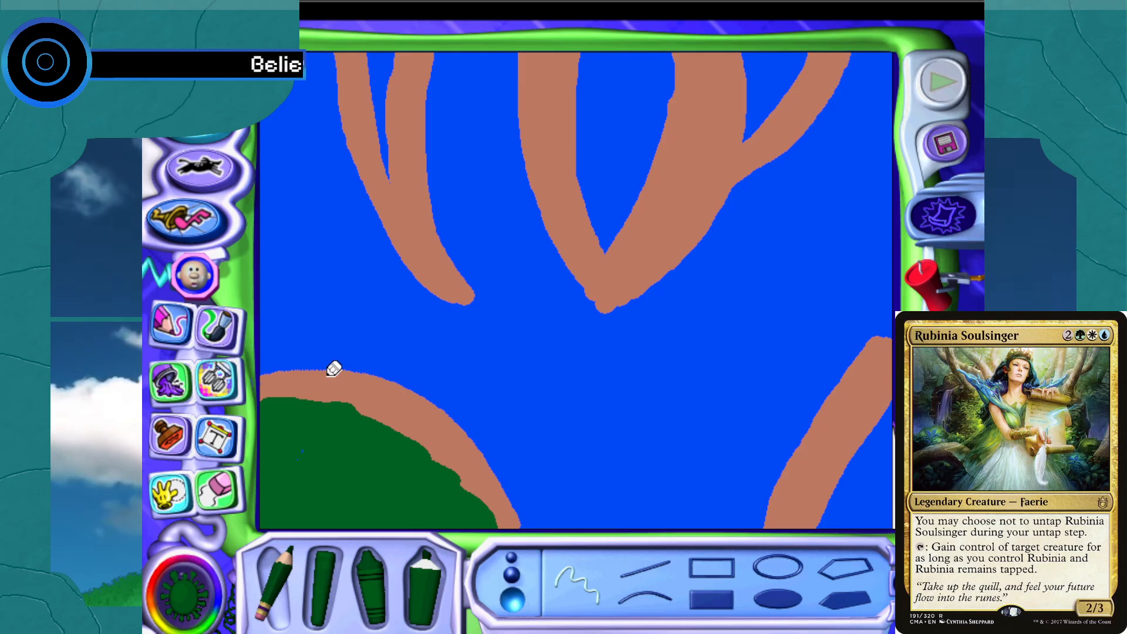
Outline a large dark green foliage area arching across the trunks, down to the lower-right corner and back along the canvas's lower edge and left branch
{"action": "mouse_move", "coordinate": [329, 372]}
{"action": "left_mouse_down"}
{"action": "mouse_move", "coordinate": [322, 335]}
{"action": "mouse_move", "coordinate": [329, 378]}
{"action": "mouse_move", "coordinate": [404, 246]}
{"action": "mouse_move", "coordinate": [476, 191]}
{"action": "mouse_move", "coordinate": [643, 205]}
{"action": "mouse_move", "coordinate": [675, 229]}
{"action": "left_mouse_up"}
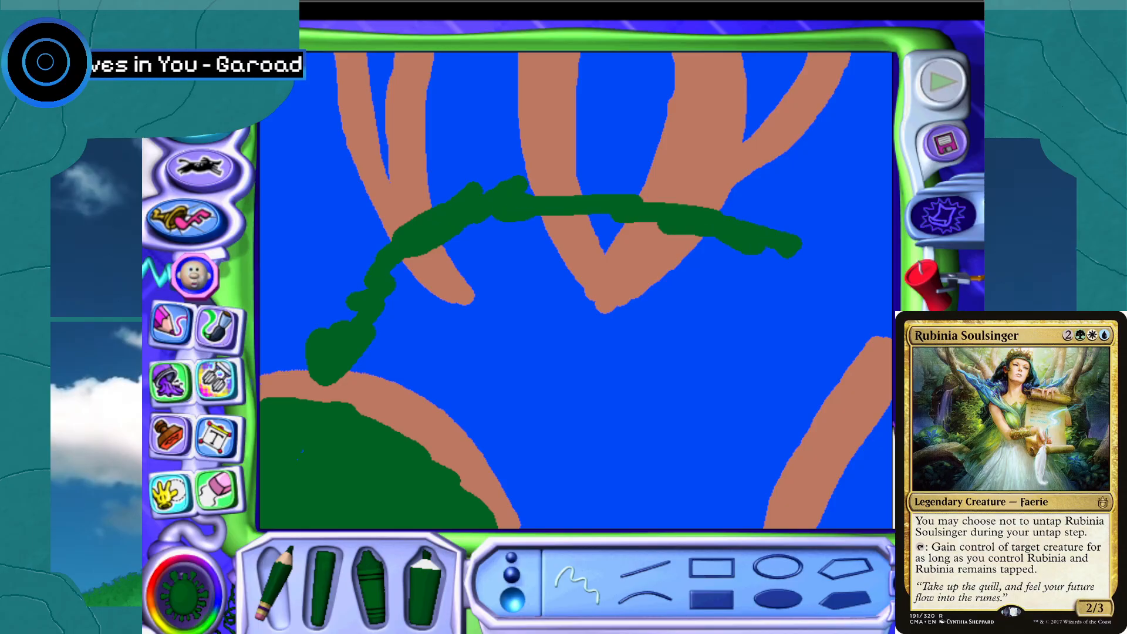
{"action": "mouse_move", "coordinate": [799, 351]}
{"action": "left_mouse_down"}
{"action": "mouse_move", "coordinate": [823, 398]}
{"action": "mouse_move", "coordinate": [819, 420]}
{"action": "mouse_move", "coordinate": [874, 479]}
{"action": "left_mouse_up"}
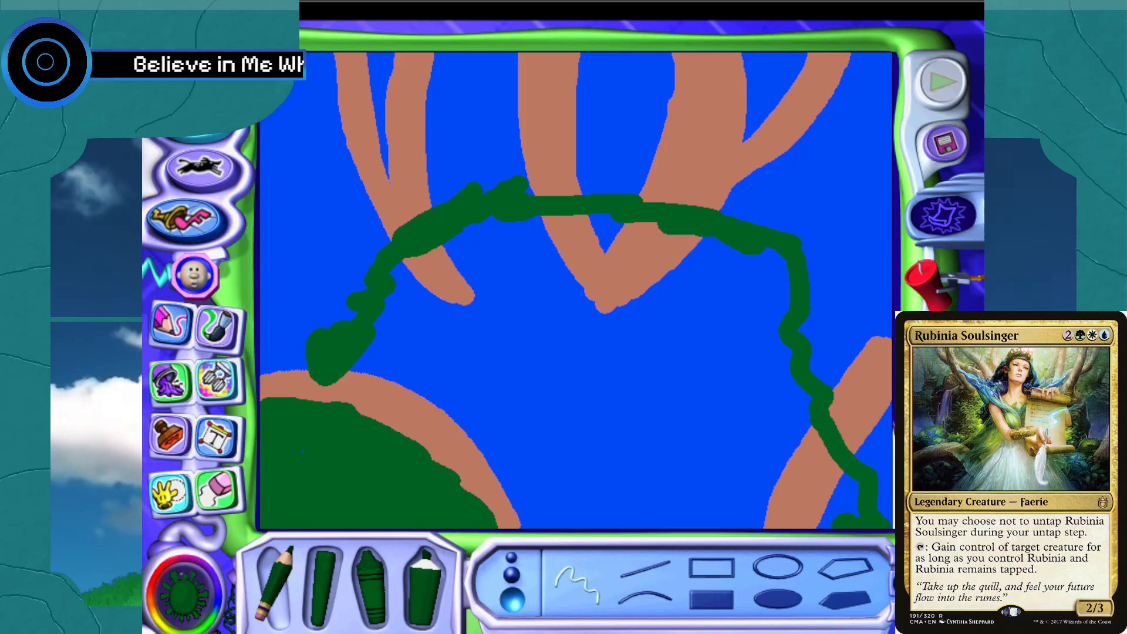
{"action": "mouse_move", "coordinate": [846, 520]}
{"action": "left_mouse_down"}
{"action": "mouse_move", "coordinate": [752, 520]}
{"action": "mouse_move", "coordinate": [848, 491]}
{"action": "mouse_move", "coordinate": [824, 481]}
{"action": "mouse_move", "coordinate": [750, 521]}
{"action": "mouse_move", "coordinate": [759, 505]}
{"action": "mouse_move", "coordinate": [681, 505]}
{"action": "left_mouse_up"}
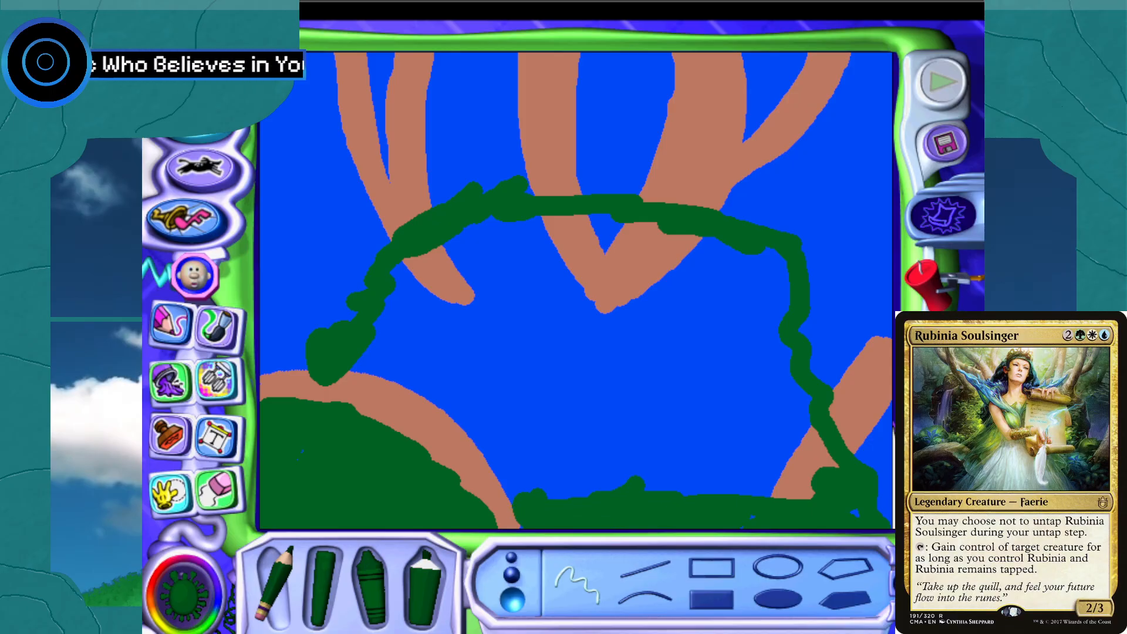
{"action": "mouse_move", "coordinate": [508, 490]}
{"action": "left_mouse_down"}
{"action": "mouse_move", "coordinate": [432, 393]}
{"action": "mouse_move", "coordinate": [361, 361]}
{"action": "mouse_move", "coordinate": [396, 332]}
{"action": "left_mouse_up"}
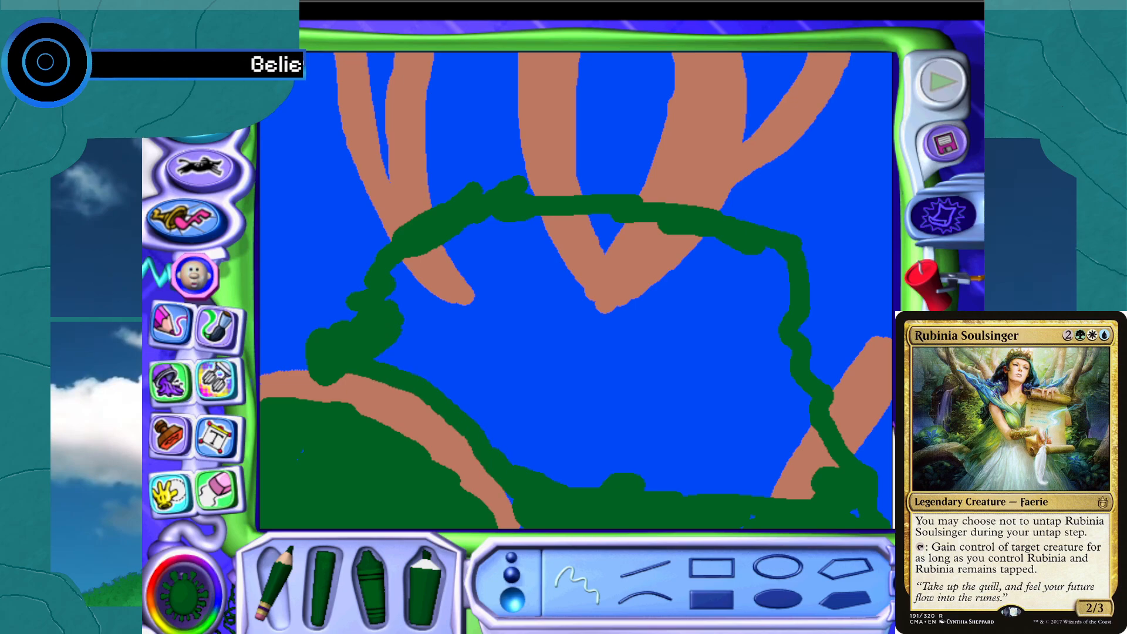
Fill the whole outlined foliage area in the canvas's middle with solid dark green, covering the lower ends of the trunks
{"action": "mouse_move", "coordinate": [411, 282]}
{"action": "left_mouse_down"}
{"action": "mouse_move", "coordinate": [426, 262]}
{"action": "mouse_move", "coordinate": [505, 241]}
{"action": "left_mouse_up"}
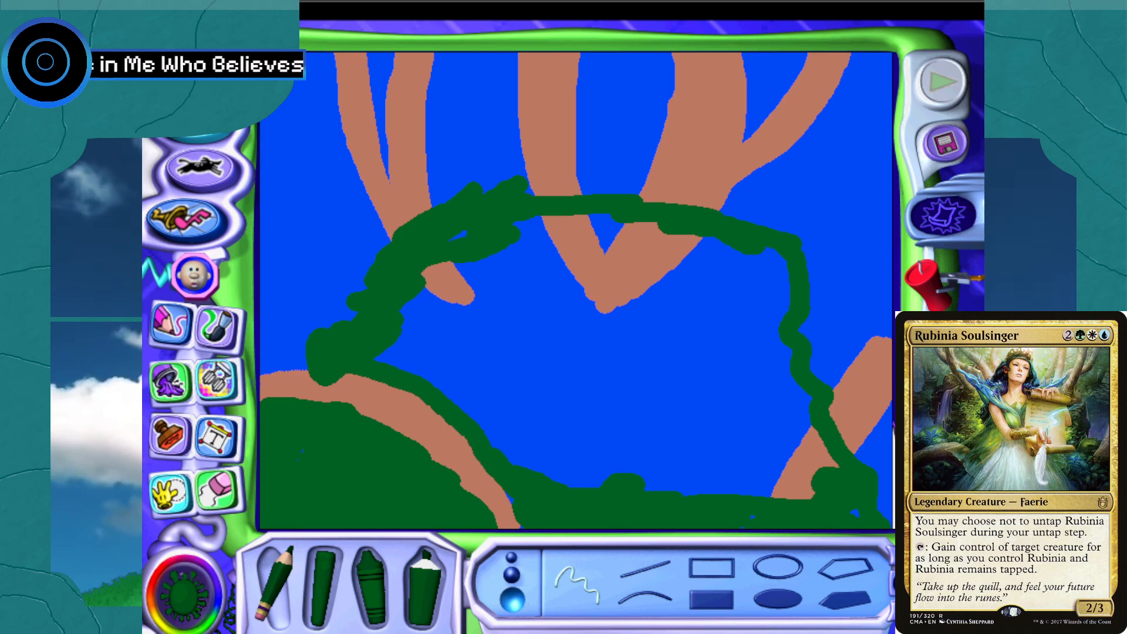
{"action": "left_click_drag", "start_coordinate": [426, 267], "coordinate": [467, 300]}
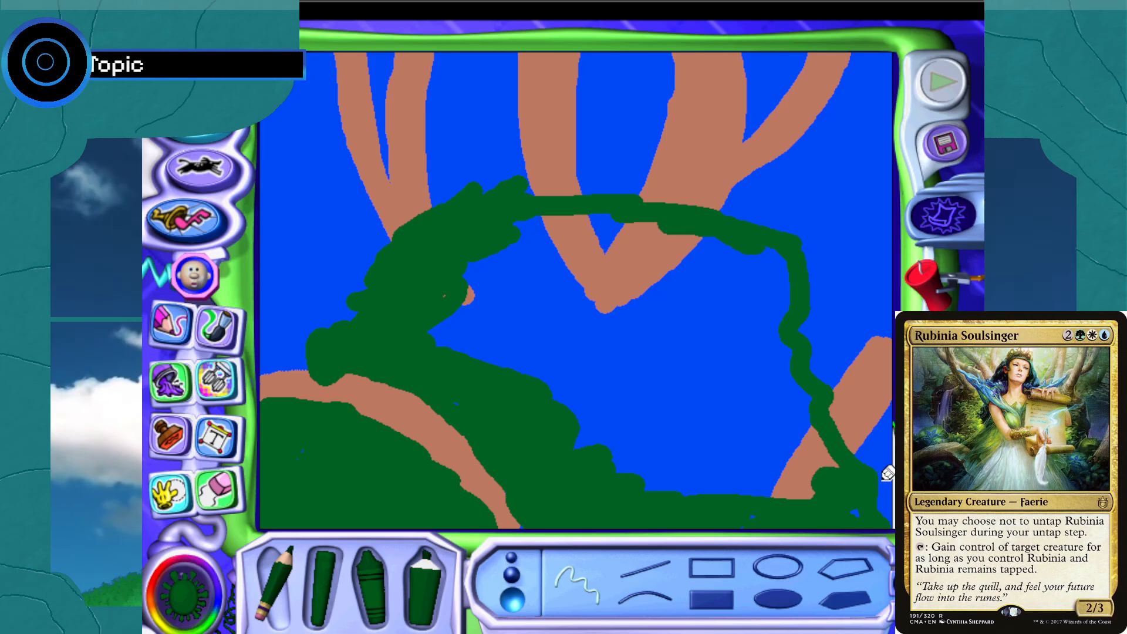
{"action": "mouse_move", "coordinate": [708, 473]}
{"action": "left_mouse_down"}
{"action": "mouse_move", "coordinate": [718, 498]}
{"action": "mouse_move", "coordinate": [805, 491]}
{"action": "left_mouse_up"}
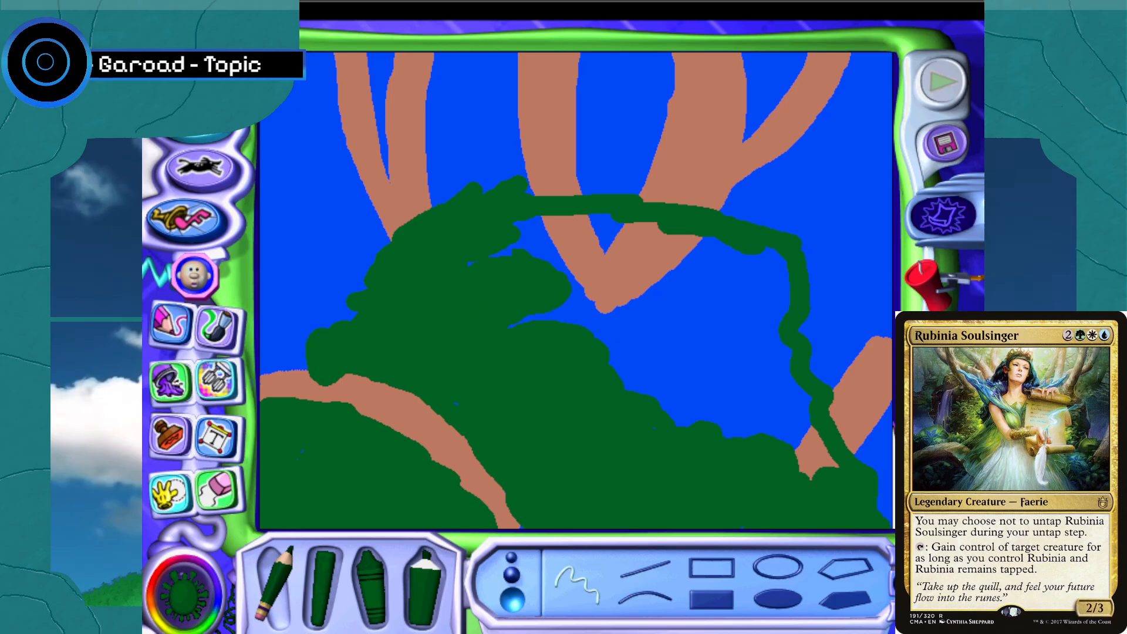
{"action": "left_click_drag", "start_coordinate": [523, 276], "coordinate": [537, 323]}
{"action": "mouse_move", "coordinate": [593, 276]}
{"action": "left_mouse_down"}
{"action": "mouse_move", "coordinate": [602, 226]}
{"action": "mouse_move", "coordinate": [607, 270]}
{"action": "mouse_move", "coordinate": [628, 267]}
{"action": "mouse_move", "coordinate": [614, 352]}
{"action": "left_mouse_up"}
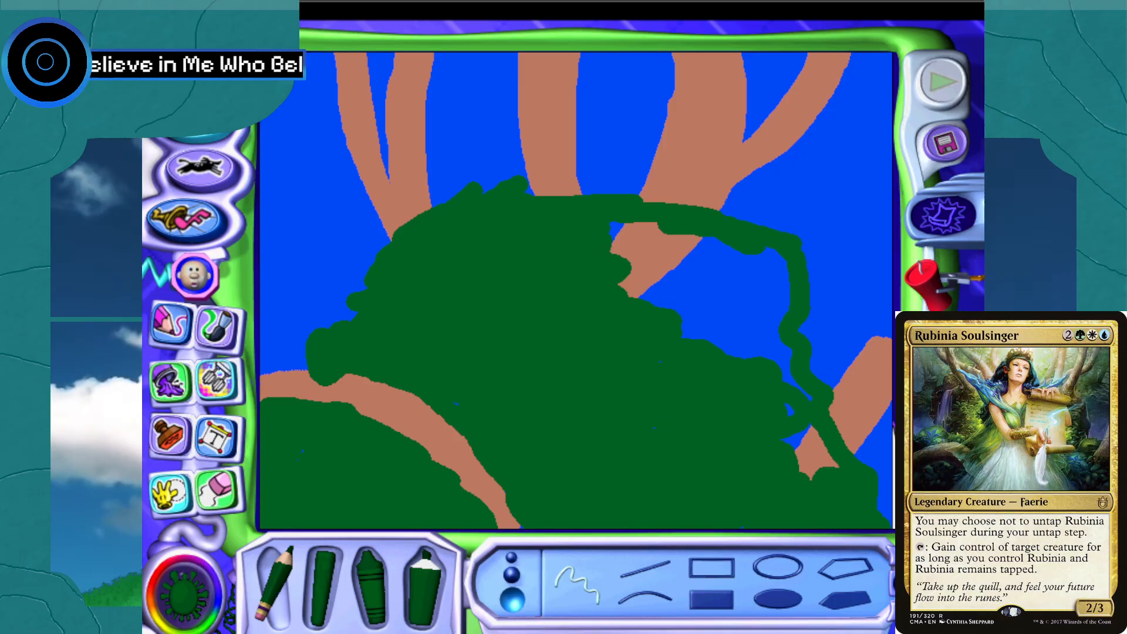
{"action": "left_click_drag", "start_coordinate": [812, 468], "coordinate": [812, 438]}
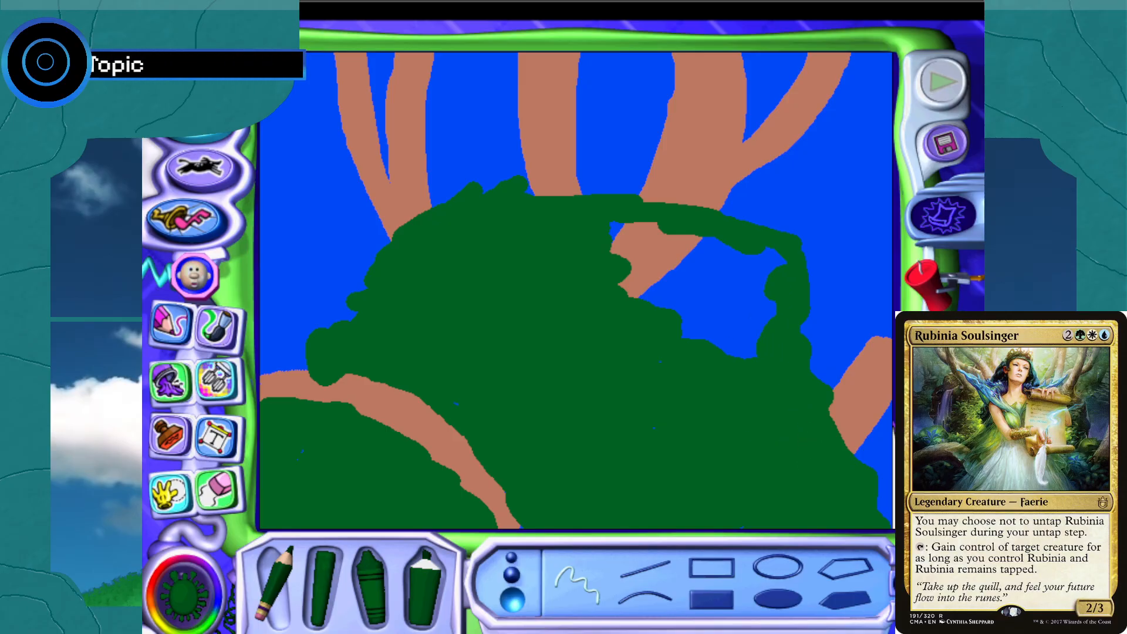
{"action": "mouse_move", "coordinate": [668, 225]}
{"action": "left_mouse_down"}
{"action": "mouse_move", "coordinate": [714, 239]}
{"action": "mouse_move", "coordinate": [623, 253]}
{"action": "mouse_move", "coordinate": [643, 260]}
{"action": "mouse_move", "coordinate": [626, 289]}
{"action": "mouse_move", "coordinate": [675, 264]}
{"action": "left_mouse_up"}
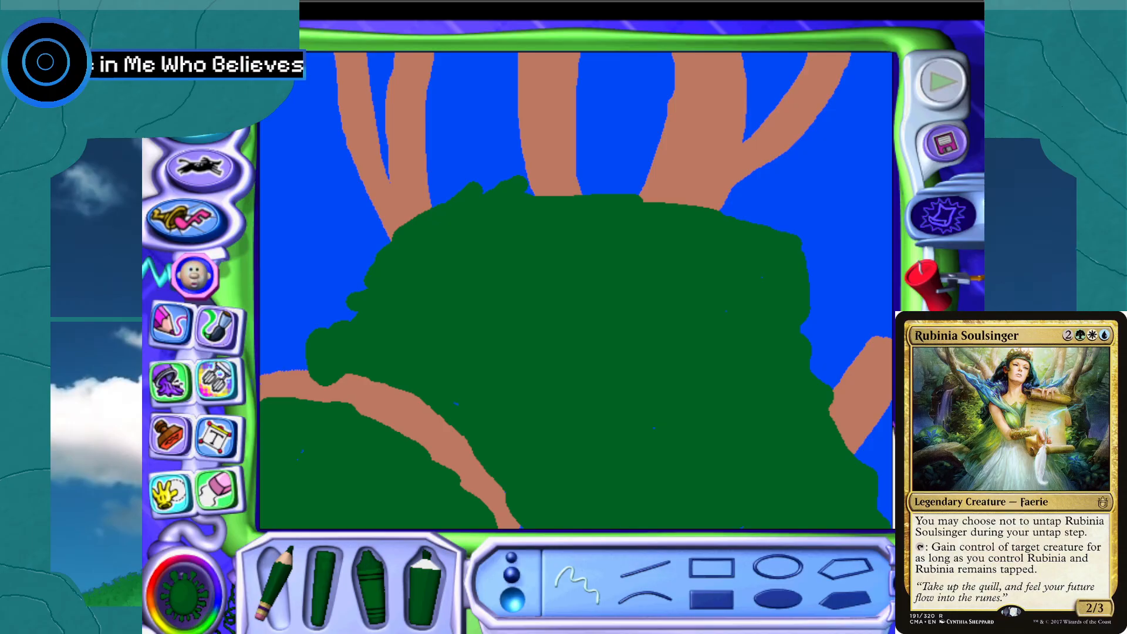
Paint darker green foliage from the canvas's left edge beside the large bush up along the outer side of the upper-left trunk
{"action": "left_click", "coordinate": [182, 593]}
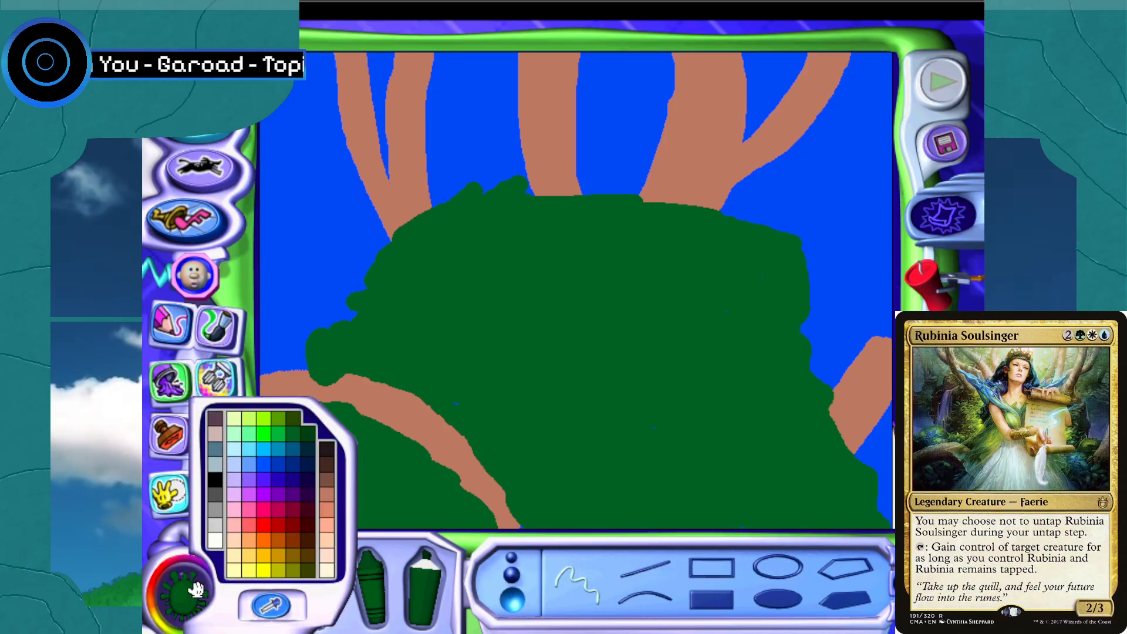
{"action": "left_click", "coordinate": [309, 435]}
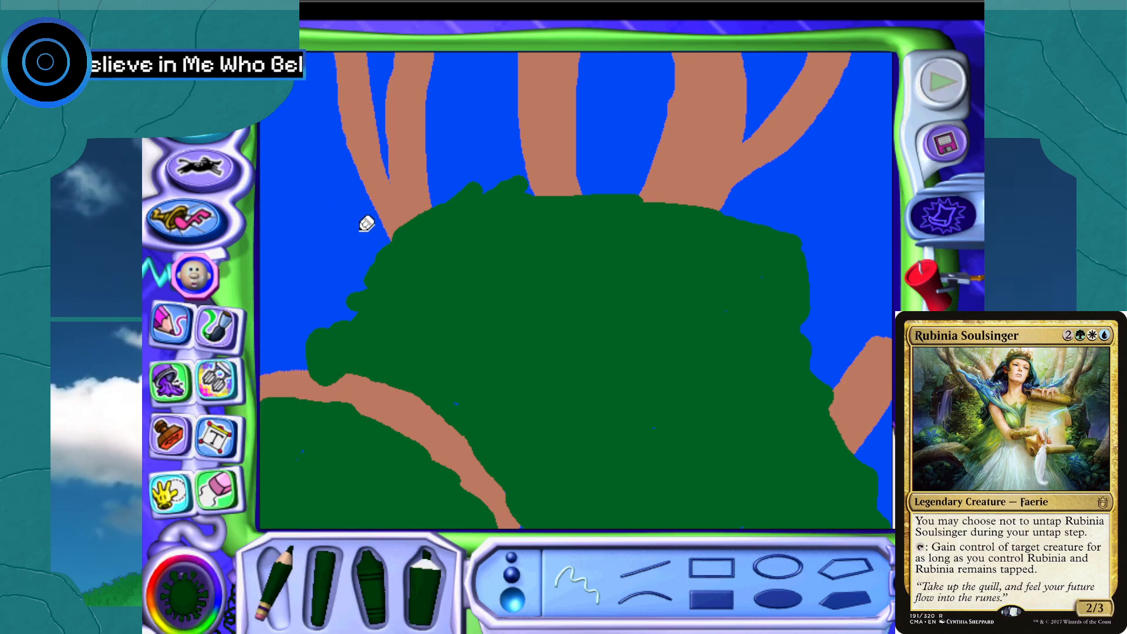
{"action": "mouse_move", "coordinate": [386, 230]}
{"action": "left_mouse_down"}
{"action": "mouse_move", "coordinate": [329, 301]}
{"action": "mouse_move", "coordinate": [267, 332]}
{"action": "mouse_move", "coordinate": [302, 277]}
{"action": "mouse_move", "coordinate": [373, 264]}
{"action": "mouse_move", "coordinate": [329, 241]}
{"action": "mouse_move", "coordinate": [267, 294]}
{"action": "left_mouse_up"}
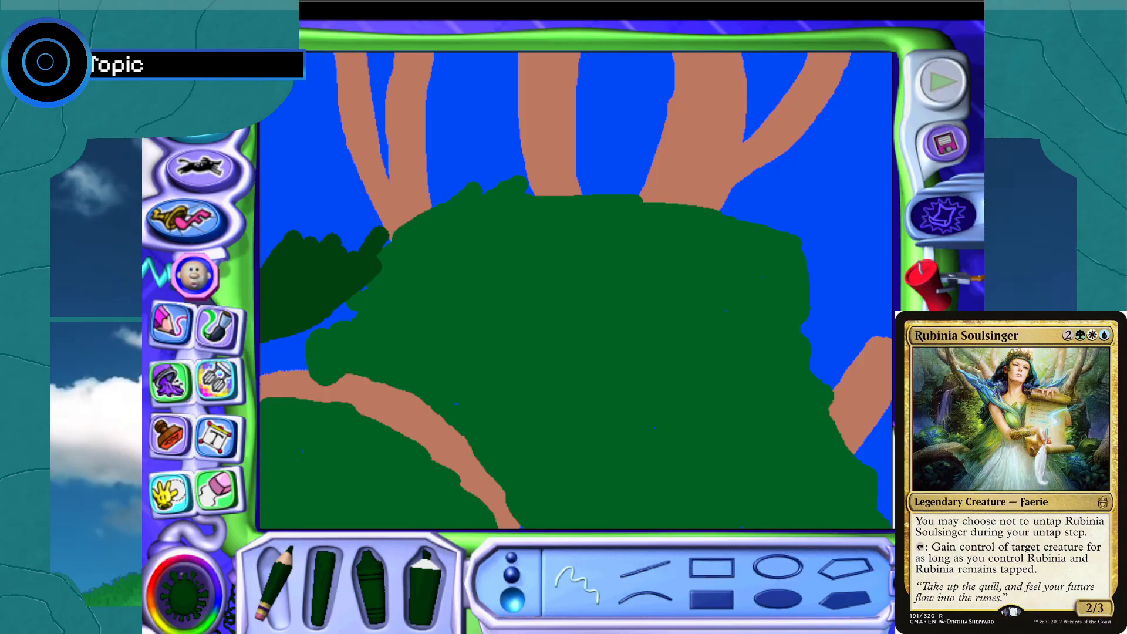
{"action": "mouse_move", "coordinate": [302, 235]}
{"action": "left_mouse_down"}
{"action": "mouse_move", "coordinate": [370, 226]}
{"action": "mouse_move", "coordinate": [305, 217]}
{"action": "mouse_move", "coordinate": [315, 191]}
{"action": "mouse_move", "coordinate": [352, 202]}
{"action": "left_mouse_up"}
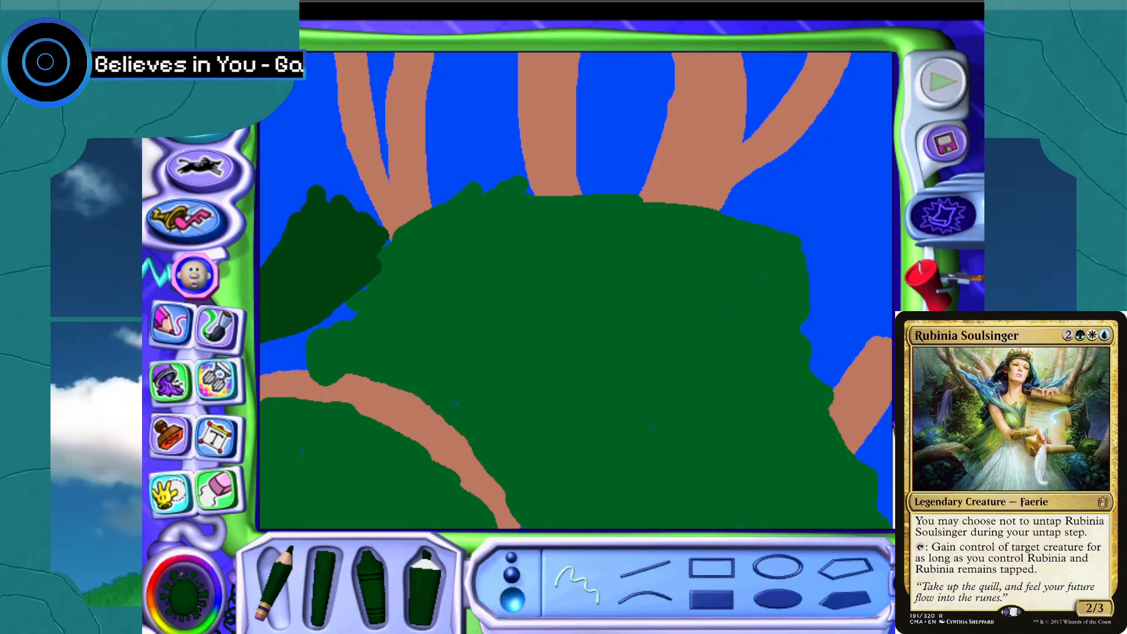
{"action": "mouse_move", "coordinate": [367, 276]}
{"action": "left_mouse_down"}
{"action": "mouse_move", "coordinate": [359, 298]}
{"action": "mouse_move", "coordinate": [342, 180]}
{"action": "mouse_move", "coordinate": [322, 155]}
{"action": "mouse_move", "coordinate": [303, 88]}
{"action": "left_mouse_up"}
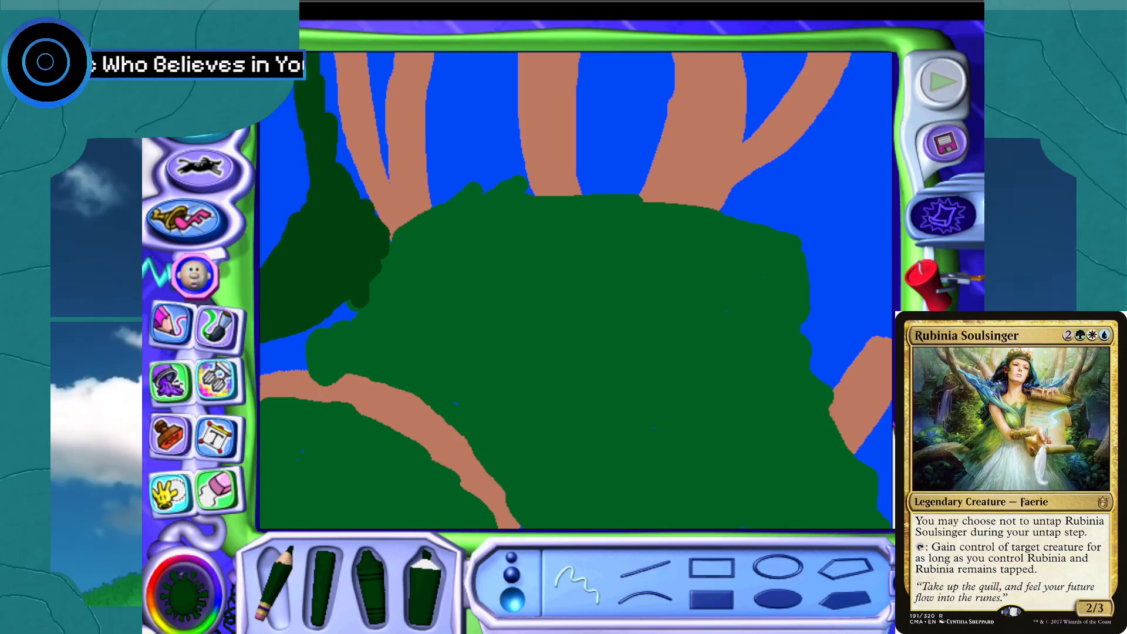
{"action": "left_click_drag", "start_coordinate": [364, 194], "coordinate": [342, 132]}
{"action": "left_click_drag", "start_coordinate": [318, 65], "coordinate": [347, 161]}
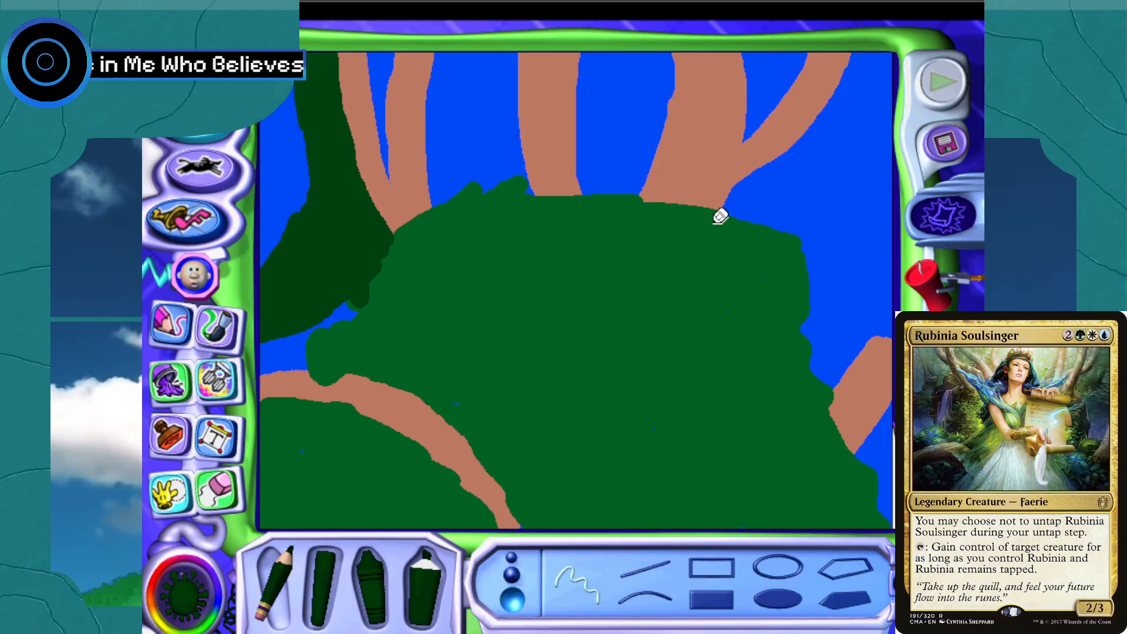
Paint a broad band of the darker green foliage beneath the upper-right branch, reaching the canvas's right edge and overlapping the large bush
{"action": "mouse_move", "coordinate": [728, 211]}
{"action": "left_mouse_down"}
{"action": "mouse_move", "coordinate": [807, 155]}
{"action": "mouse_move", "coordinate": [889, 58]}
{"action": "mouse_move", "coordinate": [818, 169]}
{"action": "mouse_move", "coordinate": [745, 203]}
{"action": "mouse_move", "coordinate": [765, 177]}
{"action": "mouse_move", "coordinate": [748, 176]}
{"action": "mouse_move", "coordinate": [806, 138]}
{"action": "mouse_move", "coordinate": [813, 108]}
{"action": "mouse_move", "coordinate": [874, 65]}
{"action": "left_mouse_up"}
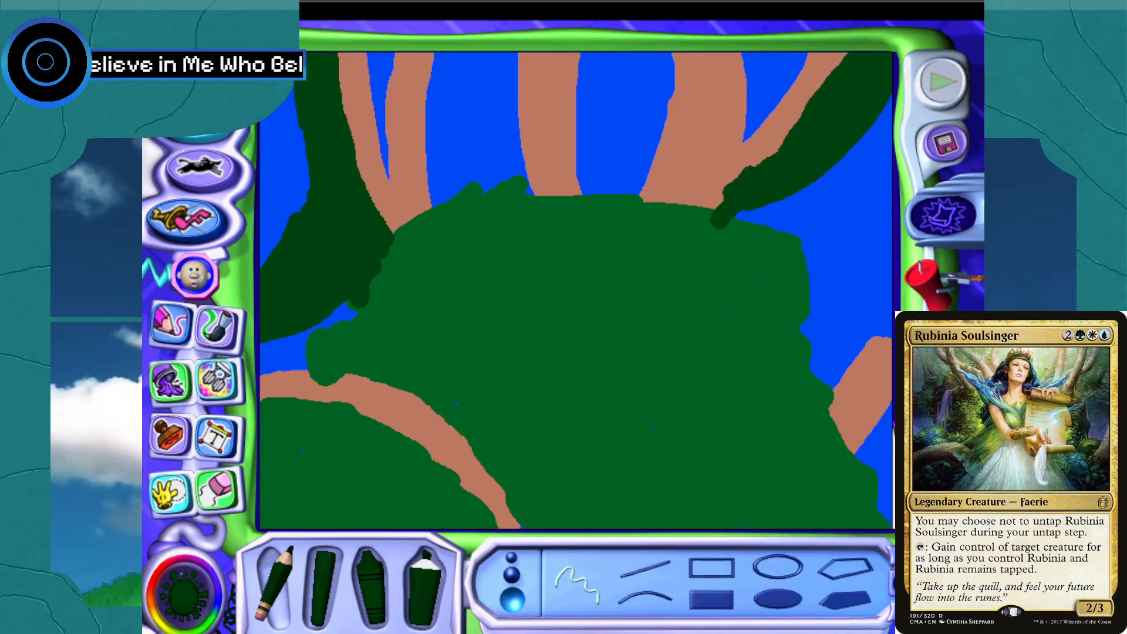
{"action": "mouse_move", "coordinate": [722, 214]}
{"action": "left_mouse_down"}
{"action": "mouse_move", "coordinate": [707, 218]}
{"action": "mouse_move", "coordinate": [751, 234]}
{"action": "mouse_move", "coordinate": [804, 208]}
{"action": "mouse_move", "coordinate": [779, 240]}
{"action": "mouse_move", "coordinate": [880, 108]}
{"action": "left_mouse_up"}
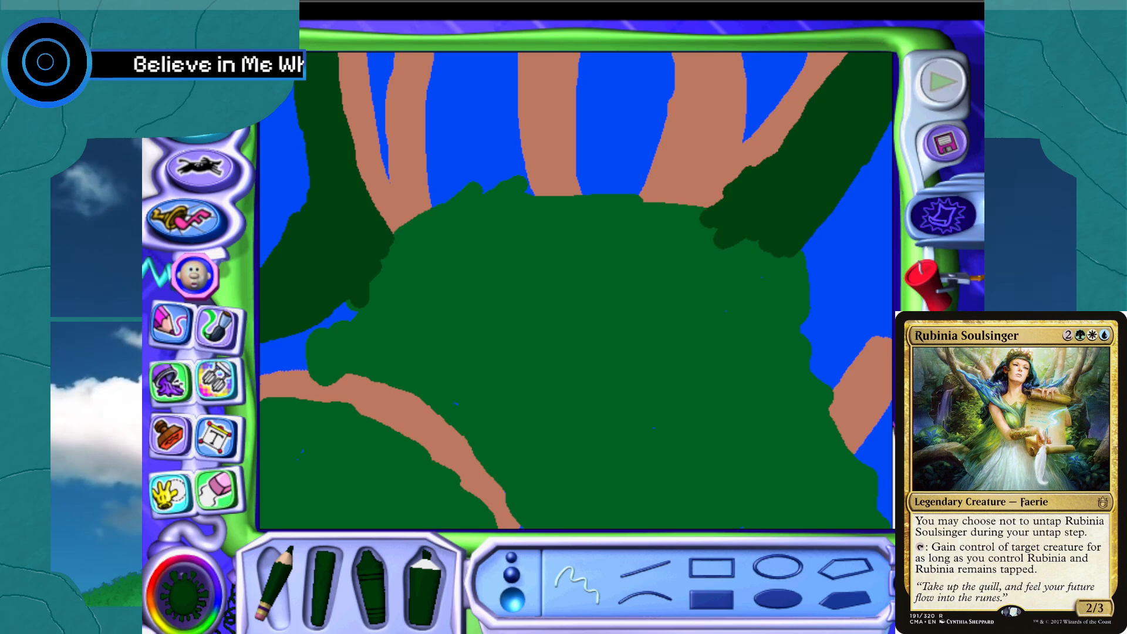
{"action": "mouse_move", "coordinate": [845, 188]}
{"action": "left_mouse_down"}
{"action": "mouse_move", "coordinate": [801, 252]}
{"action": "mouse_move", "coordinate": [881, 147]}
{"action": "left_mouse_up"}
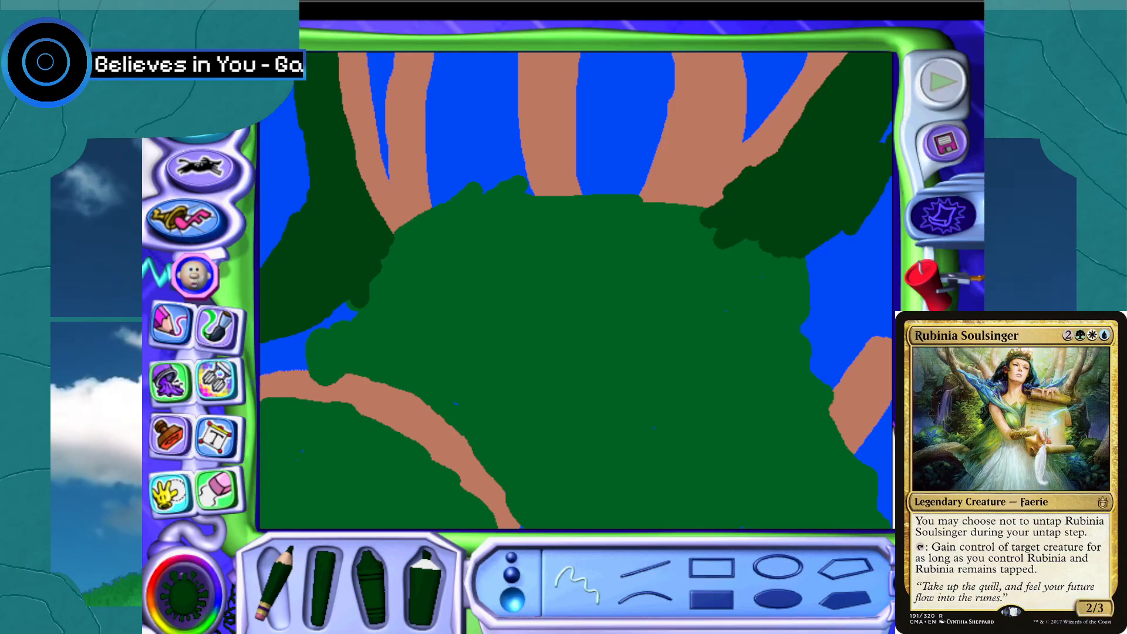
{"action": "mouse_move", "coordinate": [800, 243]}
{"action": "left_mouse_down"}
{"action": "mouse_move", "coordinate": [781, 260]}
{"action": "mouse_move", "coordinate": [796, 275]}
{"action": "mouse_move", "coordinate": [883, 186]}
{"action": "left_mouse_up"}
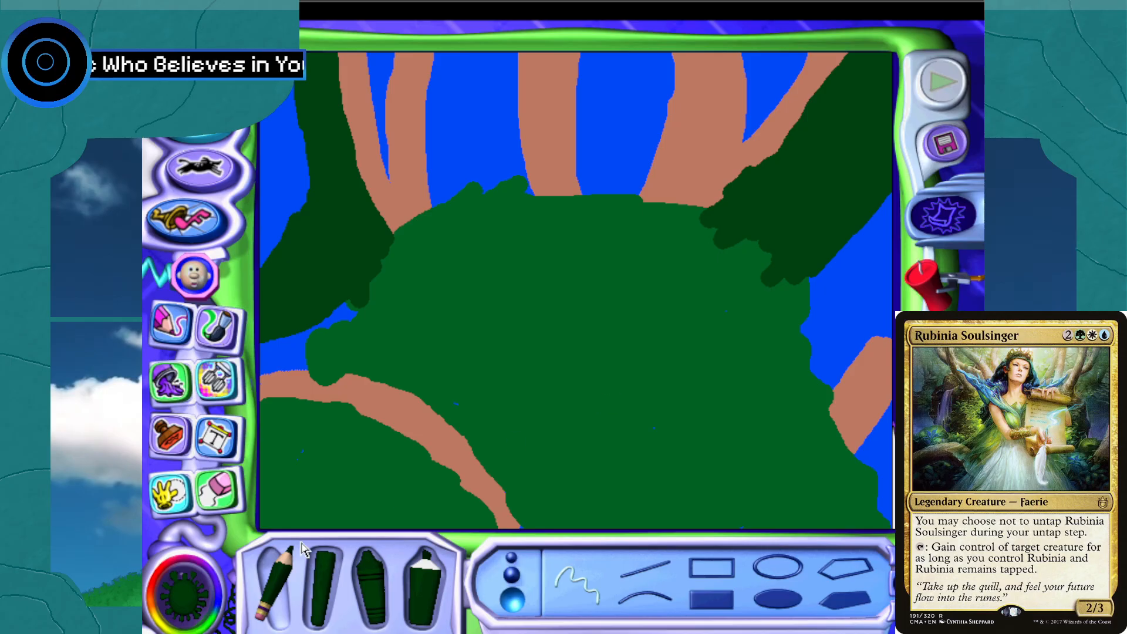
Paint the blue gaps between the upper trunks light mint green, from the forked left trunk across to the upper-right branch
{"action": "left_click", "coordinate": [185, 593]}
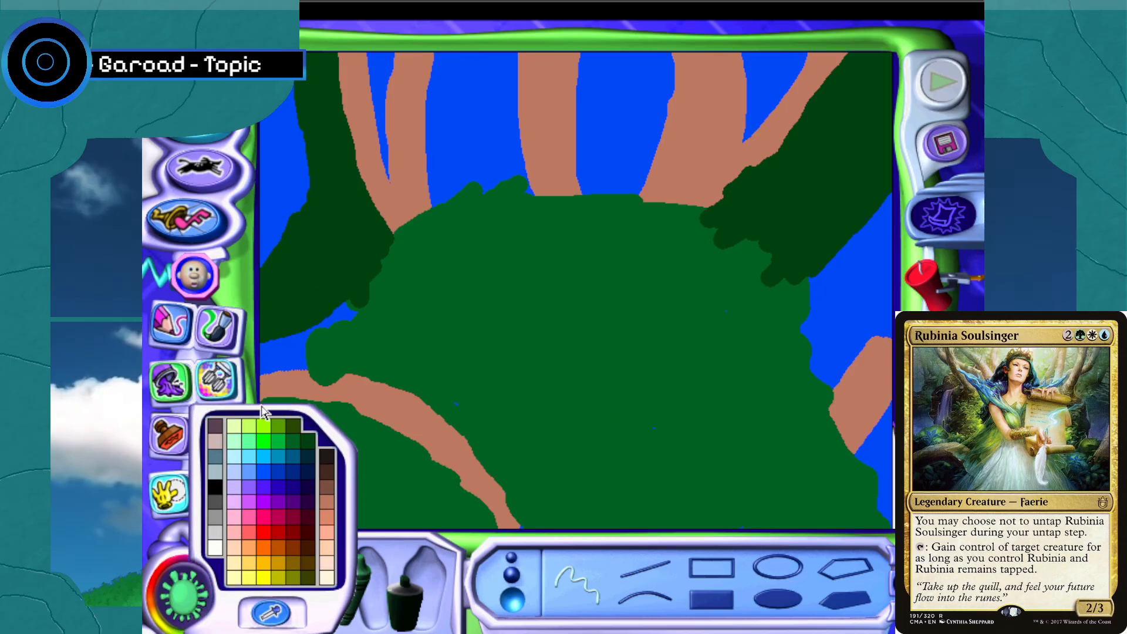
{"action": "left_click", "coordinate": [251, 441]}
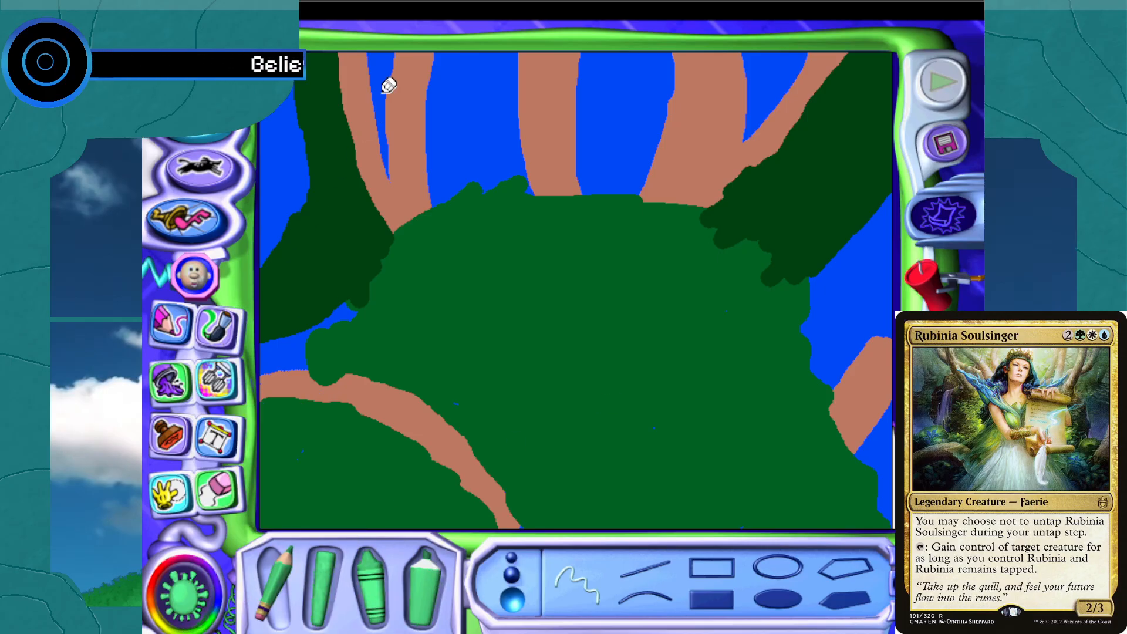
{"action": "left_click_drag", "start_coordinate": [381, 69], "coordinate": [389, 182]}
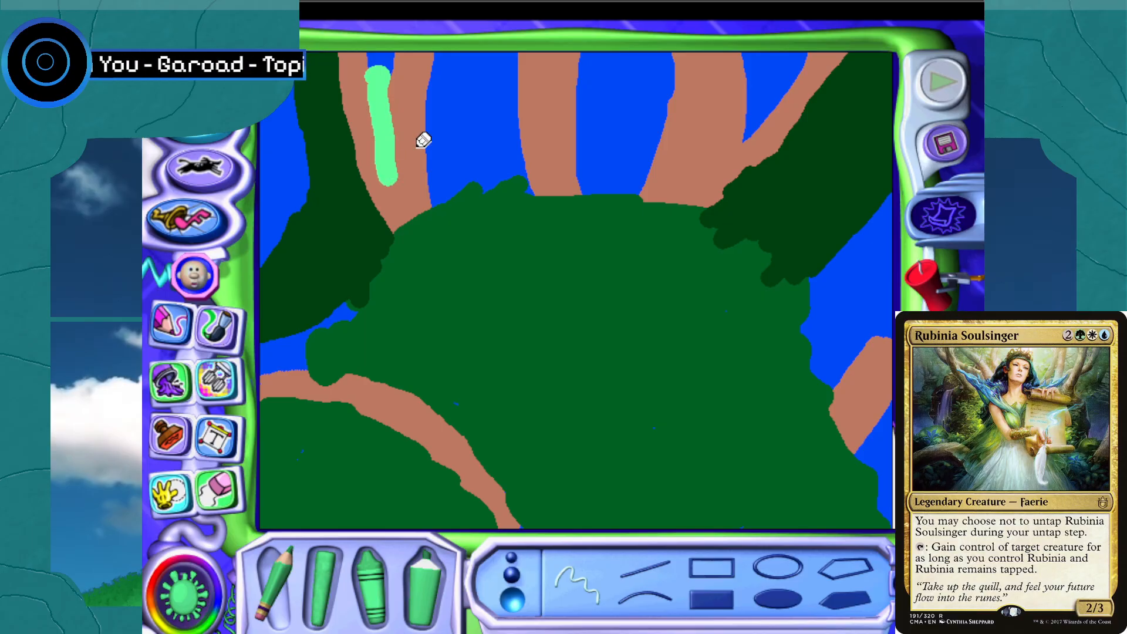
{"action": "mouse_move", "coordinate": [421, 87]}
{"action": "left_mouse_down"}
{"action": "mouse_move", "coordinate": [510, 79]}
{"action": "mouse_move", "coordinate": [503, 156]}
{"action": "mouse_move", "coordinate": [525, 186]}
{"action": "mouse_move", "coordinate": [476, 97]}
{"action": "mouse_move", "coordinate": [478, 147]}
{"action": "mouse_move", "coordinate": [453, 114]}
{"action": "mouse_move", "coordinate": [430, 107]}
{"action": "mouse_move", "coordinate": [432, 207]}
{"action": "mouse_move", "coordinate": [449, 175]}
{"action": "mouse_move", "coordinate": [492, 176]}
{"action": "mouse_move", "coordinate": [504, 189]}
{"action": "mouse_move", "coordinate": [466, 128]}
{"action": "mouse_move", "coordinate": [487, 203]}
{"action": "mouse_move", "coordinate": [472, 200]}
{"action": "mouse_move", "coordinate": [504, 185]}
{"action": "mouse_move", "coordinate": [457, 133]}
{"action": "mouse_move", "coordinate": [446, 164]}
{"action": "left_mouse_up"}
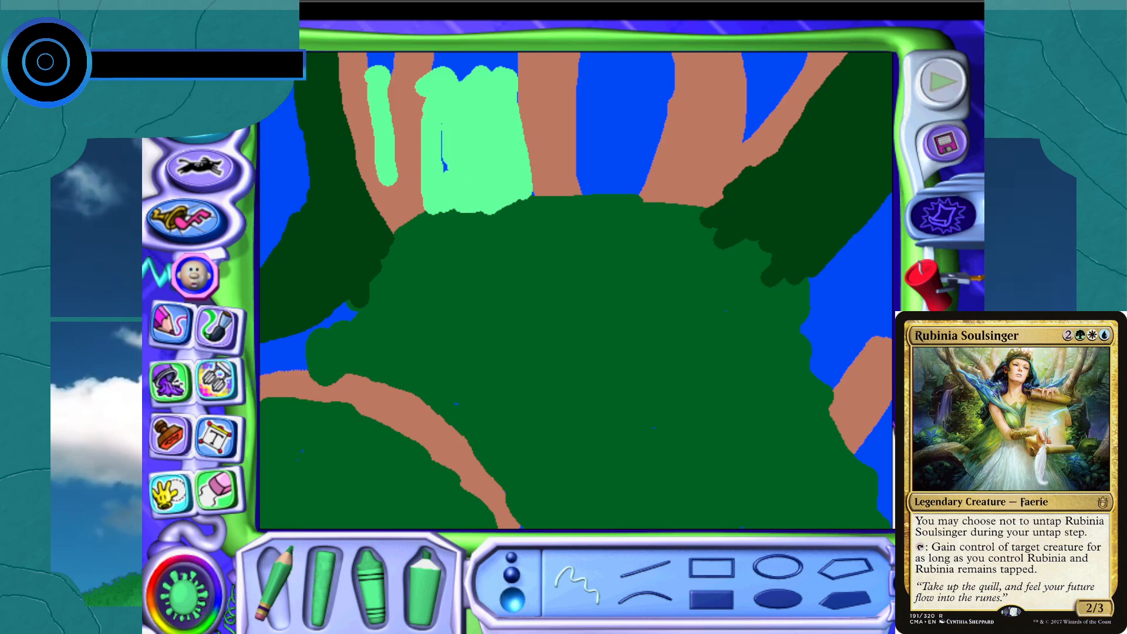
{"action": "left_click_drag", "start_coordinate": [511, 98], "coordinate": [513, 109]}
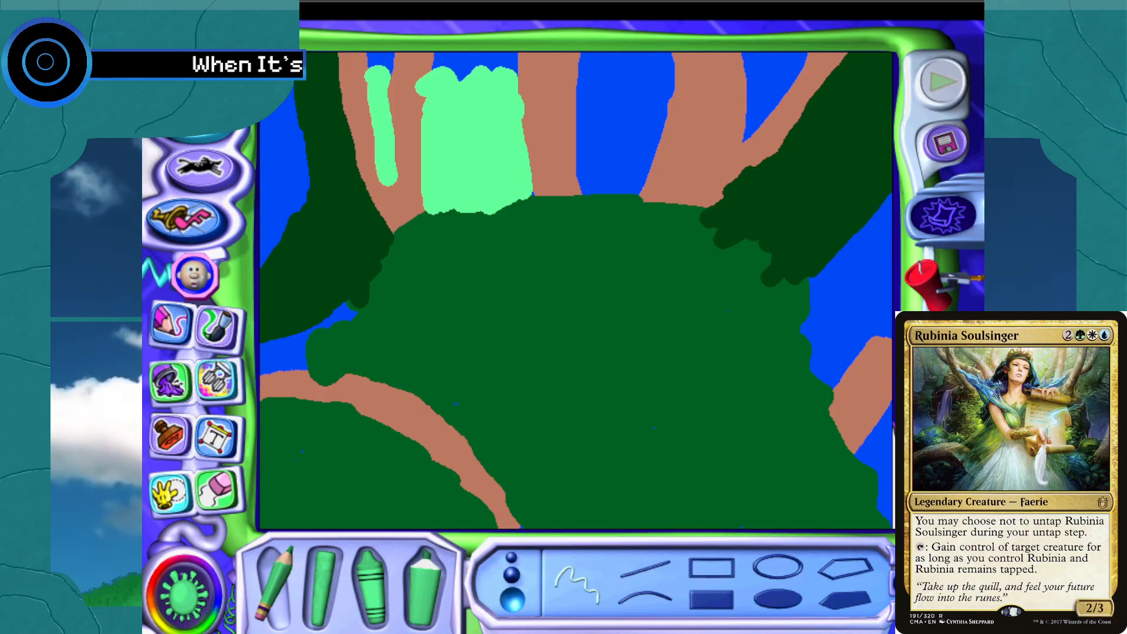
{"action": "mouse_move", "coordinate": [594, 84]}
{"action": "left_mouse_down"}
{"action": "mouse_move", "coordinate": [570, 83]}
{"action": "mouse_move", "coordinate": [669, 99]}
{"action": "mouse_move", "coordinate": [633, 197]}
{"action": "mouse_move", "coordinate": [588, 193]}
{"action": "mouse_move", "coordinate": [568, 93]}
{"action": "mouse_move", "coordinate": [641, 120]}
{"action": "mouse_move", "coordinate": [624, 150]}
{"action": "mouse_move", "coordinate": [611, 127]}
{"action": "mouse_move", "coordinate": [597, 176]}
{"action": "mouse_move", "coordinate": [594, 120]}
{"action": "mouse_move", "coordinate": [572, 193]}
{"action": "left_mouse_up"}
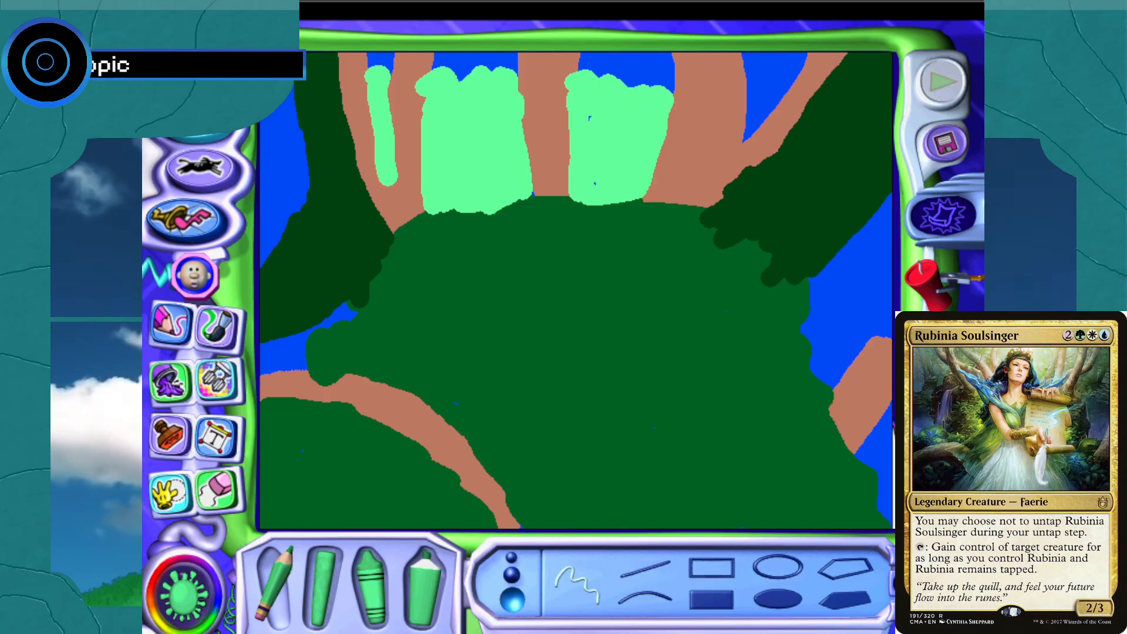
{"action": "left_click", "coordinate": [747, 104]}
{"action": "mouse_move", "coordinate": [750, 103]}
{"action": "left_mouse_down"}
{"action": "mouse_move", "coordinate": [736, 132]}
{"action": "mouse_move", "coordinate": [743, 140]}
{"action": "mouse_move", "coordinate": [773, 103]}
{"action": "left_mouse_up"}
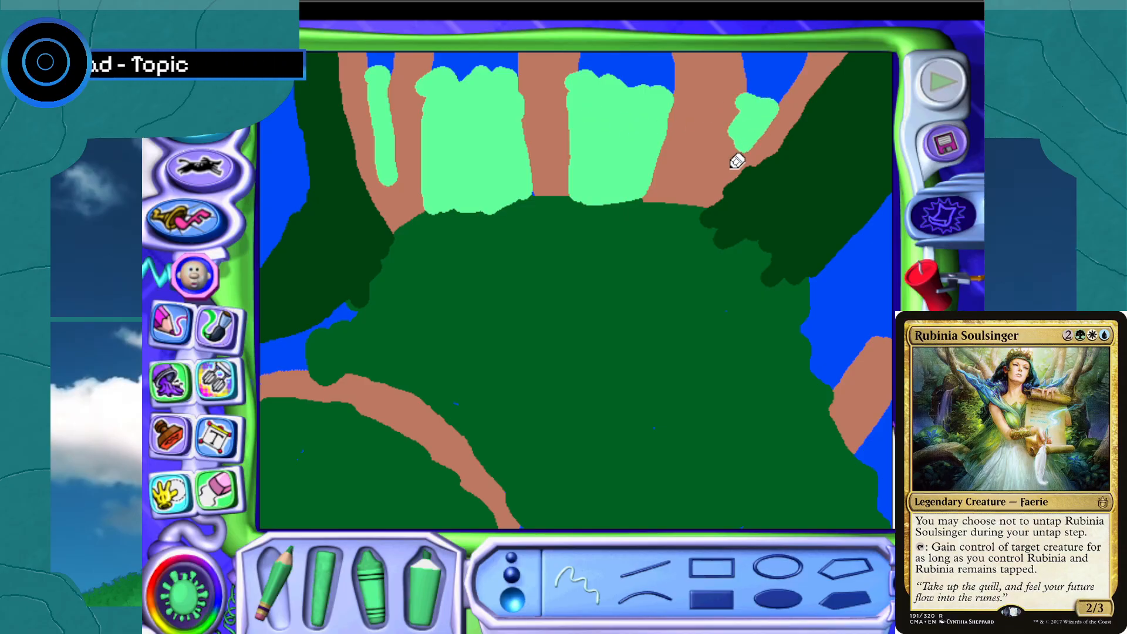
Extend the mint green areas between the trunks up to the canvas's upper edge
{"action": "mouse_move", "coordinate": [484, 71]}
{"action": "left_mouse_down"}
{"action": "mouse_move", "coordinate": [441, 56]}
{"action": "mouse_move", "coordinate": [517, 68]}
{"action": "left_mouse_up"}
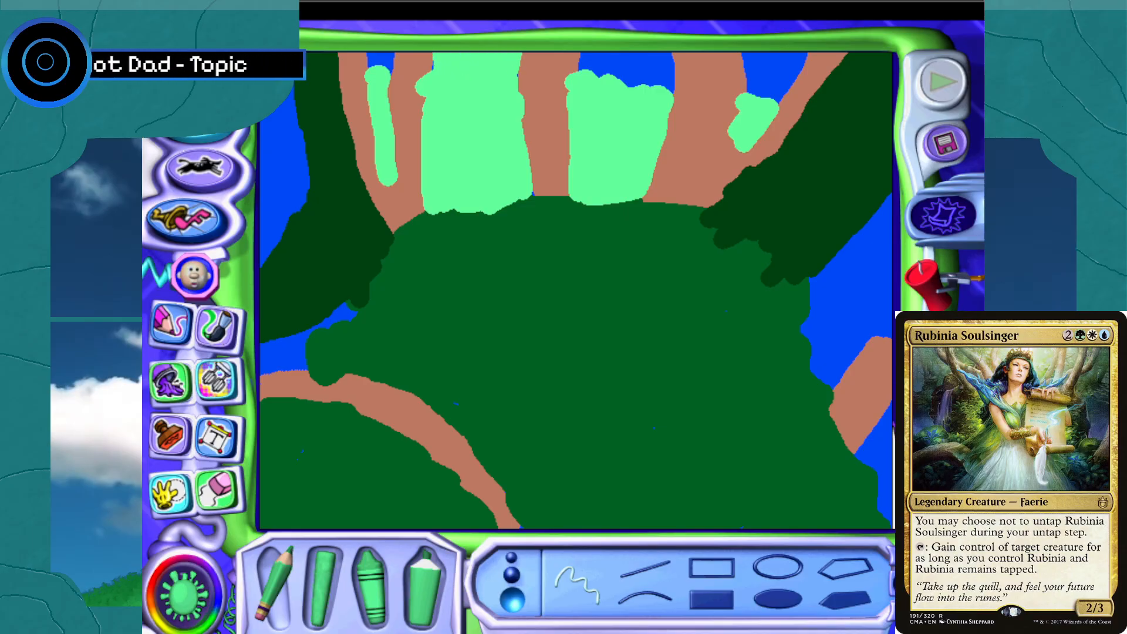
{"action": "left_click_drag", "start_coordinate": [449, 59], "coordinate": [391, 64]}
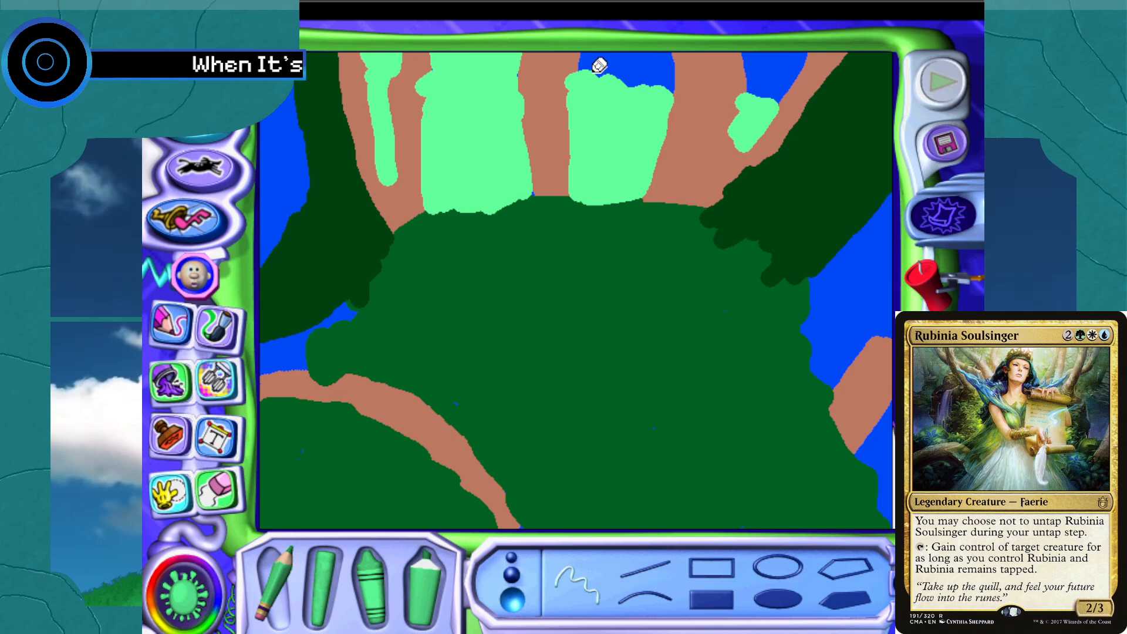
{"action": "mouse_move", "coordinate": [593, 59]}
{"action": "left_mouse_down"}
{"action": "mouse_move", "coordinate": [735, 79]}
{"action": "mouse_move", "coordinate": [742, 58]}
{"action": "mouse_move", "coordinate": [790, 58]}
{"action": "mouse_move", "coordinate": [775, 97]}
{"action": "mouse_move", "coordinate": [801, 64]}
{"action": "left_mouse_up"}
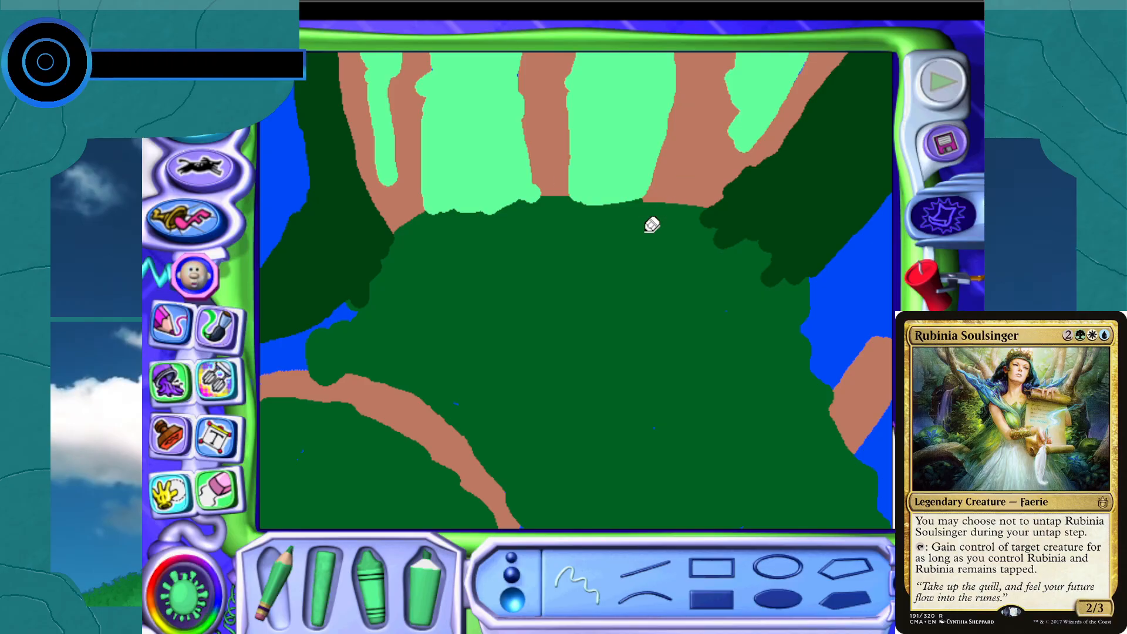
{"action": "left_click", "coordinate": [185, 595]}
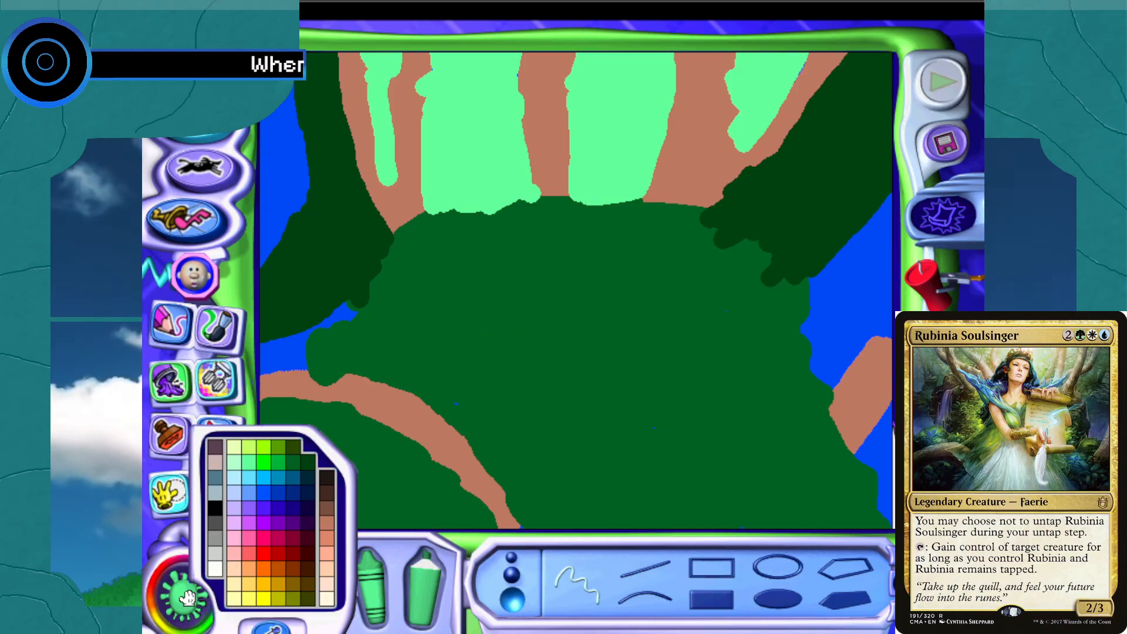
{"action": "left_click", "coordinate": [328, 546]}
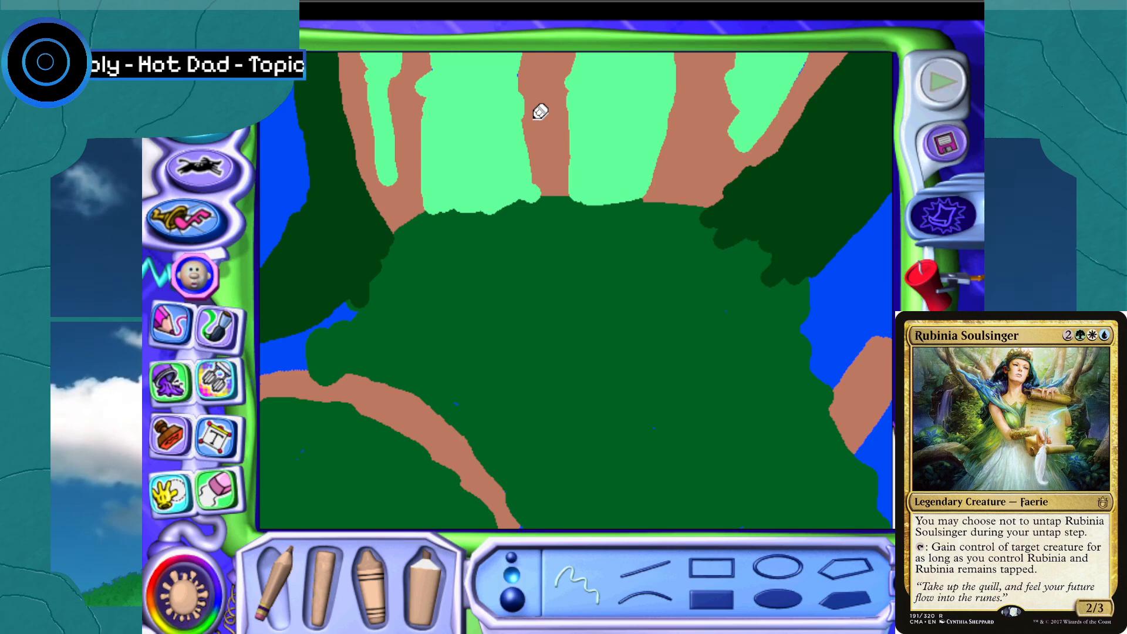
{"action": "left_click_drag", "start_coordinate": [532, 117], "coordinate": [521, 199]}
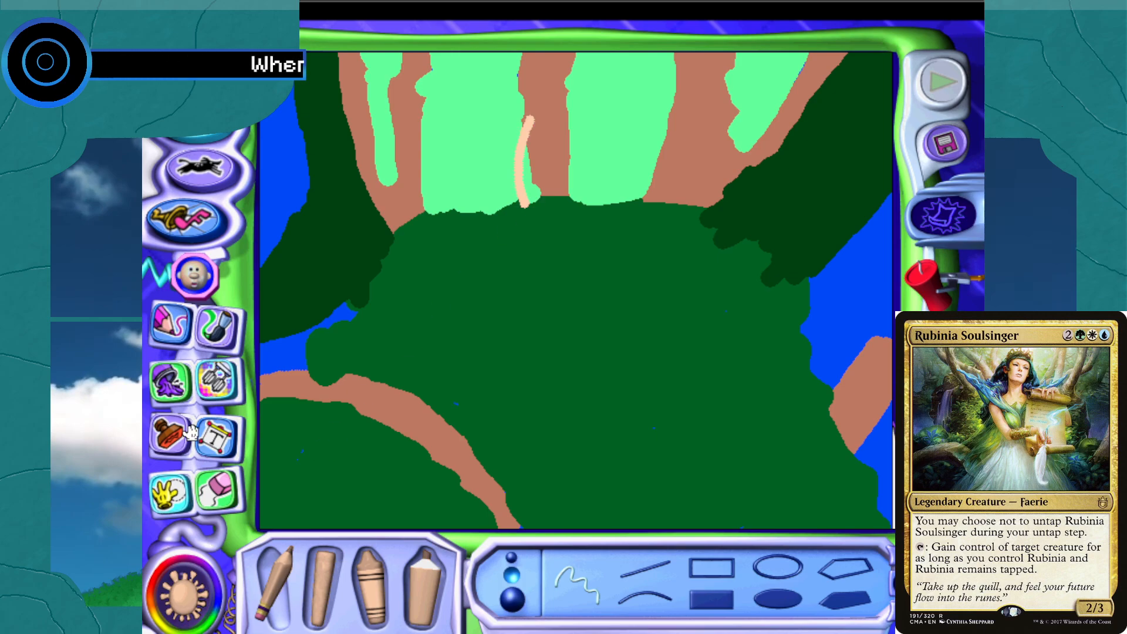
{"action": "left_click", "coordinate": [190, 281]}
Paint the faerie's head as a solid egg-shaped oval in the palest peach skin tone, overlapping the base of the middle trunk
{"action": "left_click", "coordinate": [167, 579]}
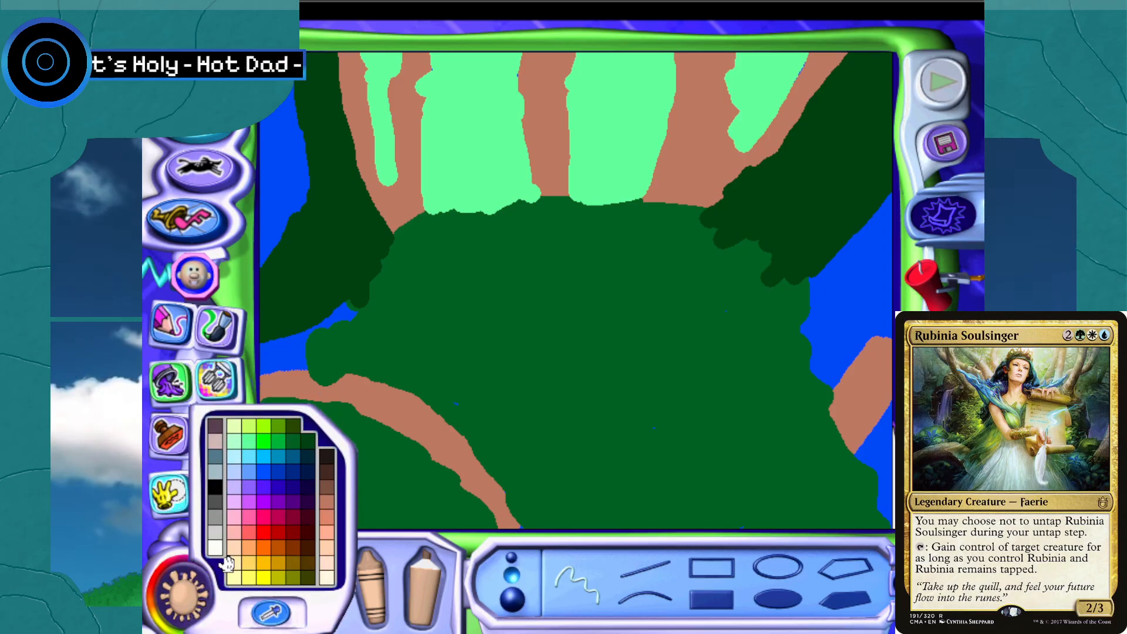
{"action": "left_click", "coordinate": [329, 565]}
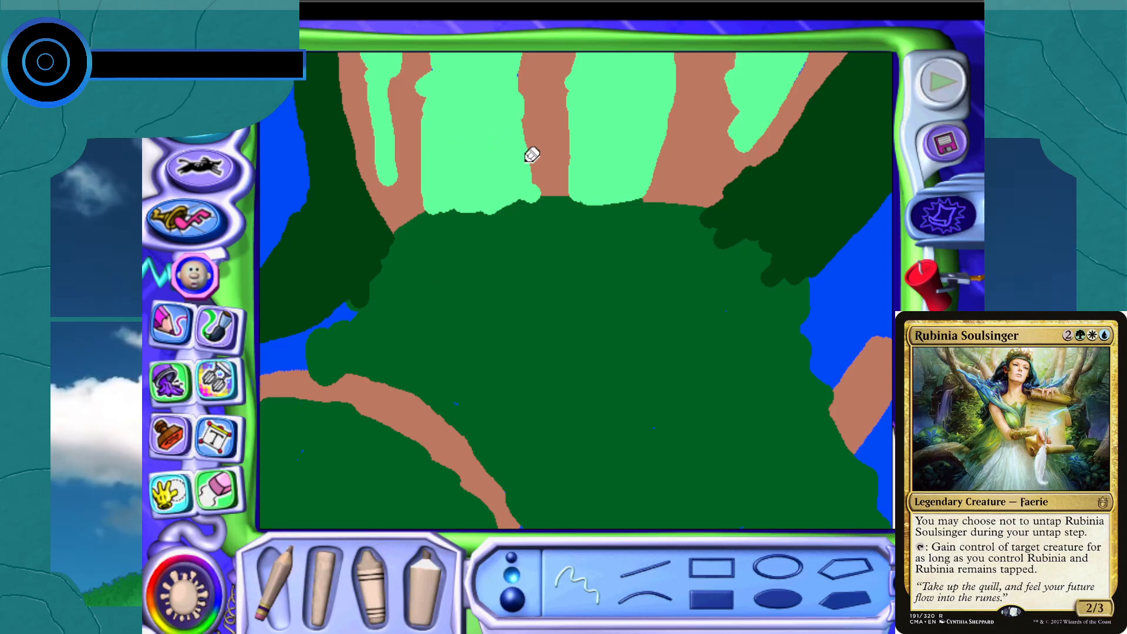
{"action": "mouse_move", "coordinate": [528, 151]}
{"action": "left_mouse_down"}
{"action": "mouse_move", "coordinate": [576, 134]}
{"action": "mouse_move", "coordinate": [603, 161]}
{"action": "mouse_move", "coordinate": [597, 218]}
{"action": "mouse_move", "coordinate": [578, 236]}
{"action": "mouse_move", "coordinate": [545, 238]}
{"action": "mouse_move", "coordinate": [528, 226]}
{"action": "mouse_move", "coordinate": [528, 154]}
{"action": "mouse_move", "coordinate": [541, 229]}
{"action": "mouse_move", "coordinate": [559, 235]}
{"action": "mouse_move", "coordinate": [594, 175]}
{"action": "left_mouse_up"}
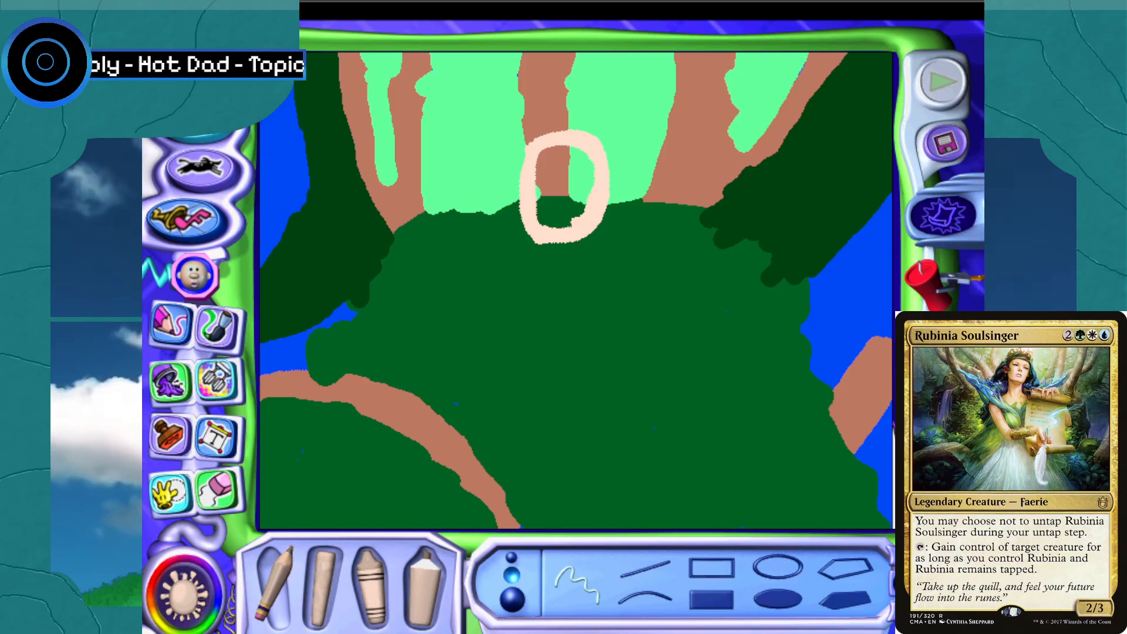
{"action": "mouse_move", "coordinate": [574, 216]}
{"action": "left_mouse_down"}
{"action": "mouse_move", "coordinate": [540, 202]}
{"action": "mouse_move", "coordinate": [544, 154]}
{"action": "mouse_move", "coordinate": [553, 148]}
{"action": "mouse_move", "coordinate": [560, 202]}
{"action": "mouse_move", "coordinate": [585, 205]}
{"action": "mouse_move", "coordinate": [573, 174]}
{"action": "left_mouse_up"}
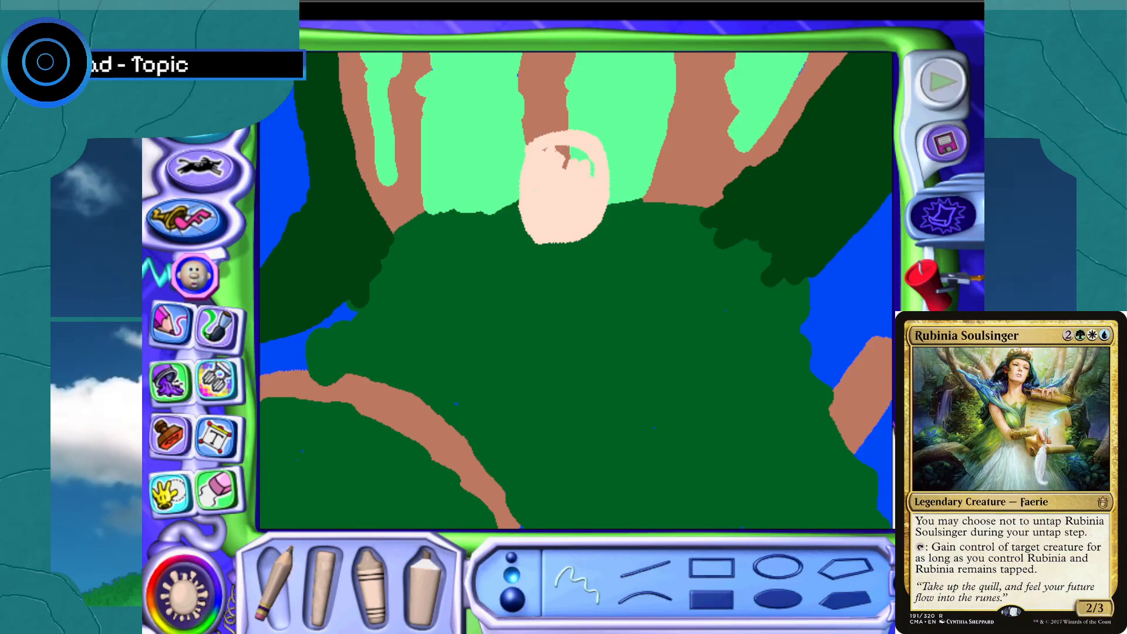
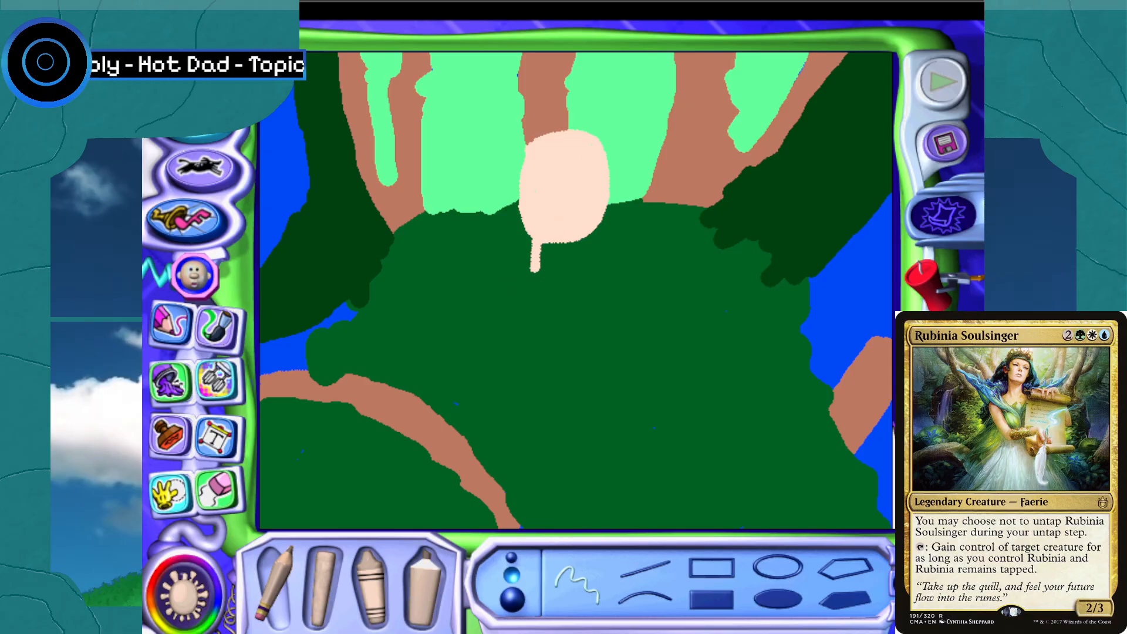
Paint a neck below the head in the same pale skin tone, with shoulder lines extending to both sides, longer on the left
{"action": "left_click_drag", "start_coordinate": [536, 269], "coordinate": [504, 285]}
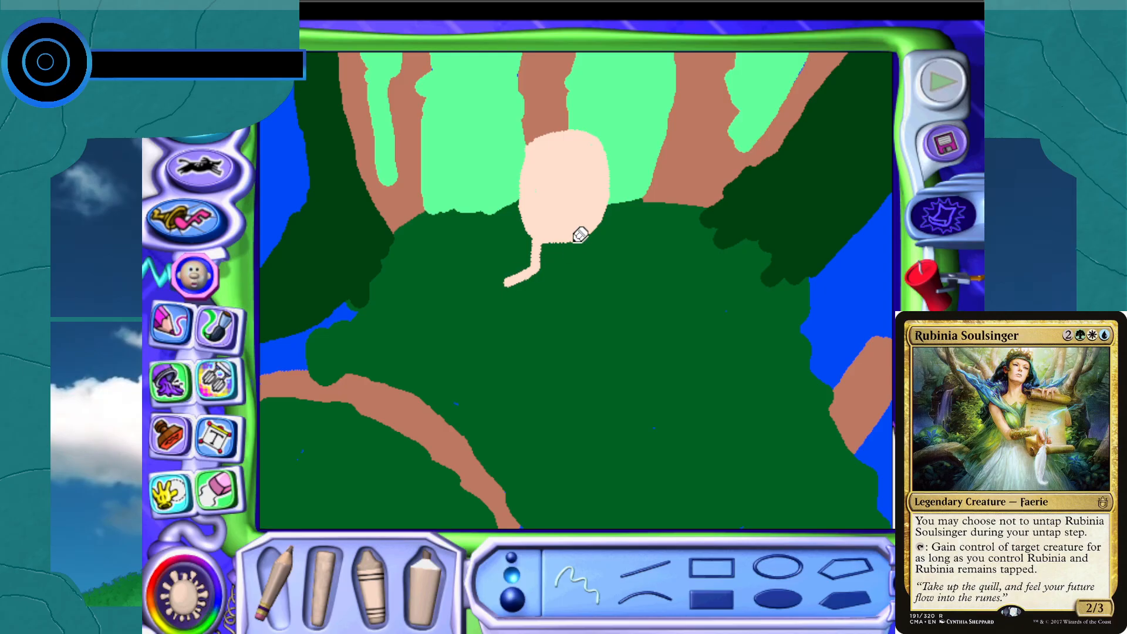
{"action": "mouse_move", "coordinate": [571, 241]}
{"action": "left_mouse_down"}
{"action": "mouse_move", "coordinate": [571, 267]}
{"action": "mouse_move", "coordinate": [589, 279]}
{"action": "mouse_move", "coordinate": [519, 283]}
{"action": "mouse_move", "coordinate": [555, 263]}
{"action": "mouse_move", "coordinate": [566, 271]}
{"action": "mouse_move", "coordinate": [546, 247]}
{"action": "mouse_move", "coordinate": [543, 264]}
{"action": "mouse_move", "coordinate": [566, 259]}
{"action": "left_mouse_up"}
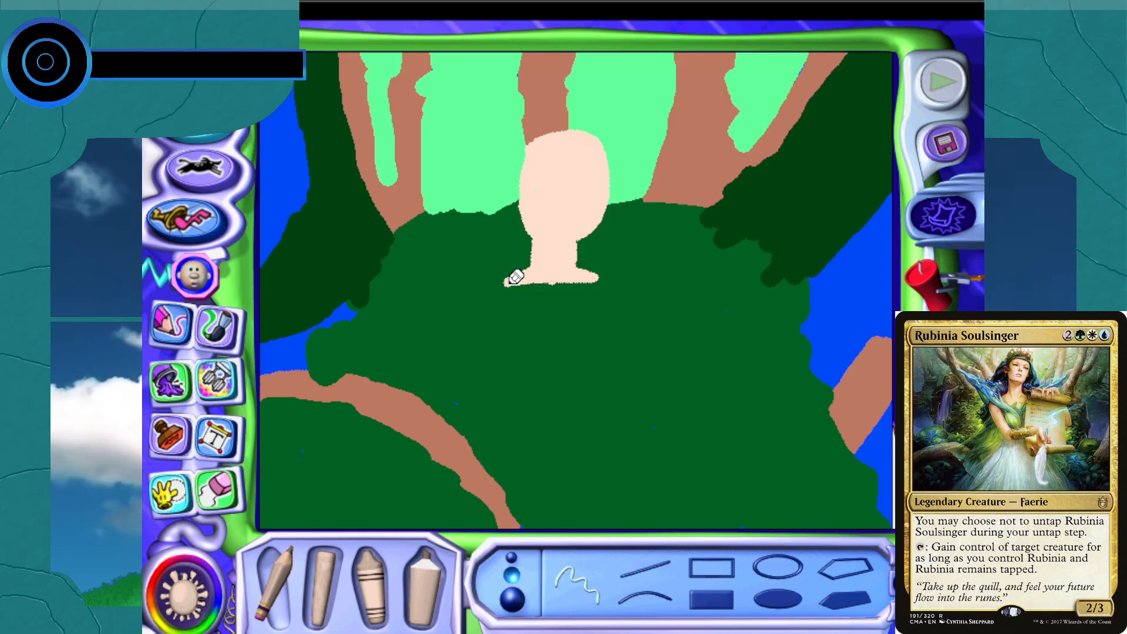
{"action": "left_click_drag", "start_coordinate": [515, 278], "coordinate": [477, 288]}
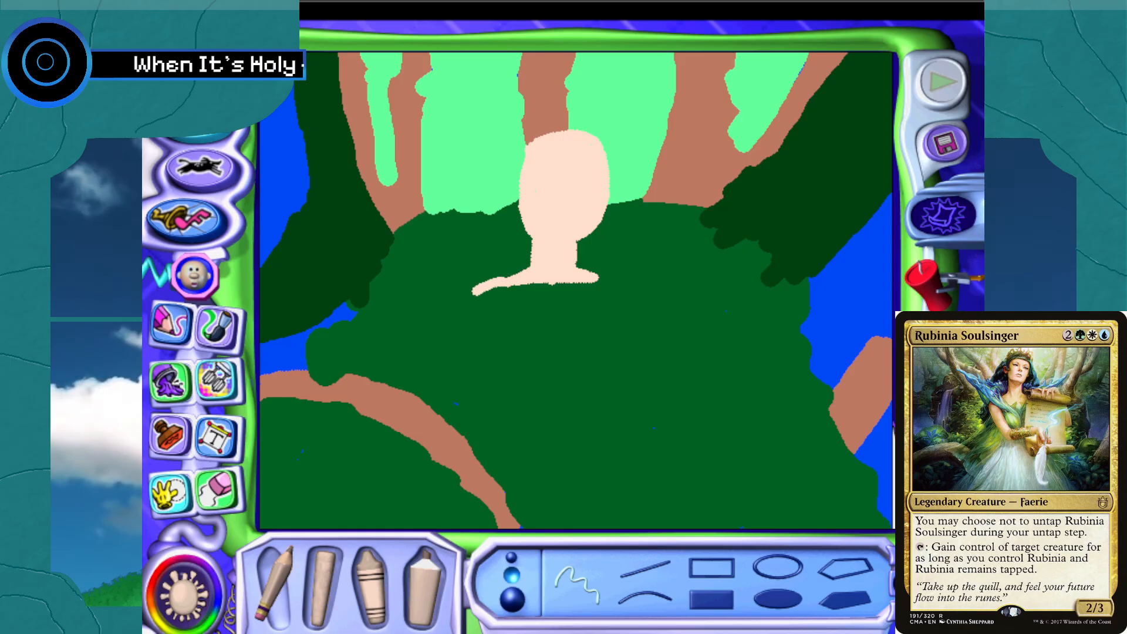
Paint the faerie's left-hand arm in pale skin, running down from the shoulder, bent at the elbow, with the hand reaching right across the waist
{"action": "mouse_move", "coordinate": [476, 290]}
{"action": "left_mouse_down"}
{"action": "mouse_move", "coordinate": [524, 411]}
{"action": "mouse_move", "coordinate": [605, 387]}
{"action": "left_mouse_up"}
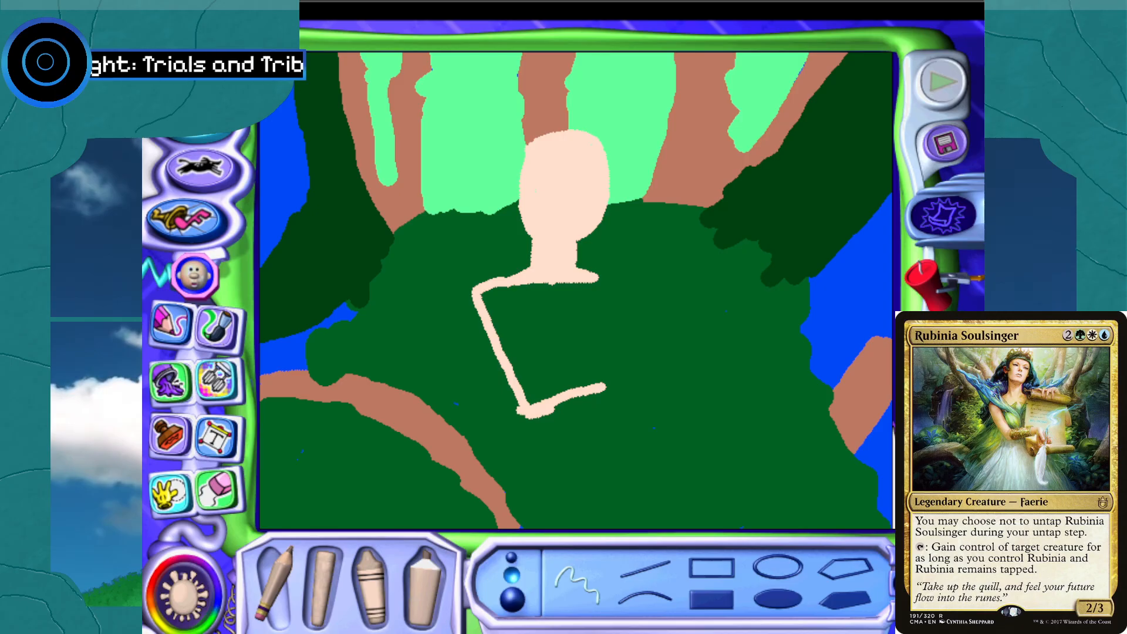
{"action": "mouse_move", "coordinate": [516, 409]}
{"action": "left_mouse_down"}
{"action": "mouse_move", "coordinate": [514, 396]}
{"action": "mouse_move", "coordinate": [518, 418]}
{"action": "mouse_move", "coordinate": [587, 399]}
{"action": "mouse_move", "coordinate": [561, 401]}
{"action": "mouse_move", "coordinate": [591, 404]}
{"action": "mouse_move", "coordinate": [600, 424]}
{"action": "mouse_move", "coordinate": [624, 400]}
{"action": "left_mouse_up"}
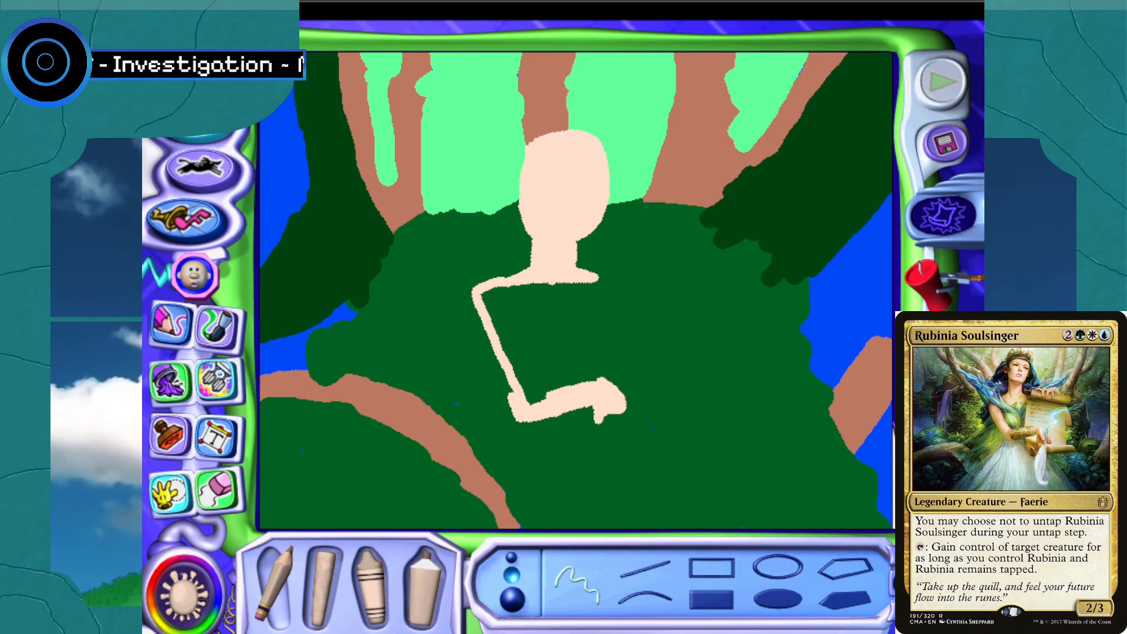
{"action": "mouse_move", "coordinate": [511, 404]}
{"action": "left_mouse_down"}
{"action": "mouse_move", "coordinate": [472, 298]}
{"action": "mouse_move", "coordinate": [508, 418]}
{"action": "left_mouse_up"}
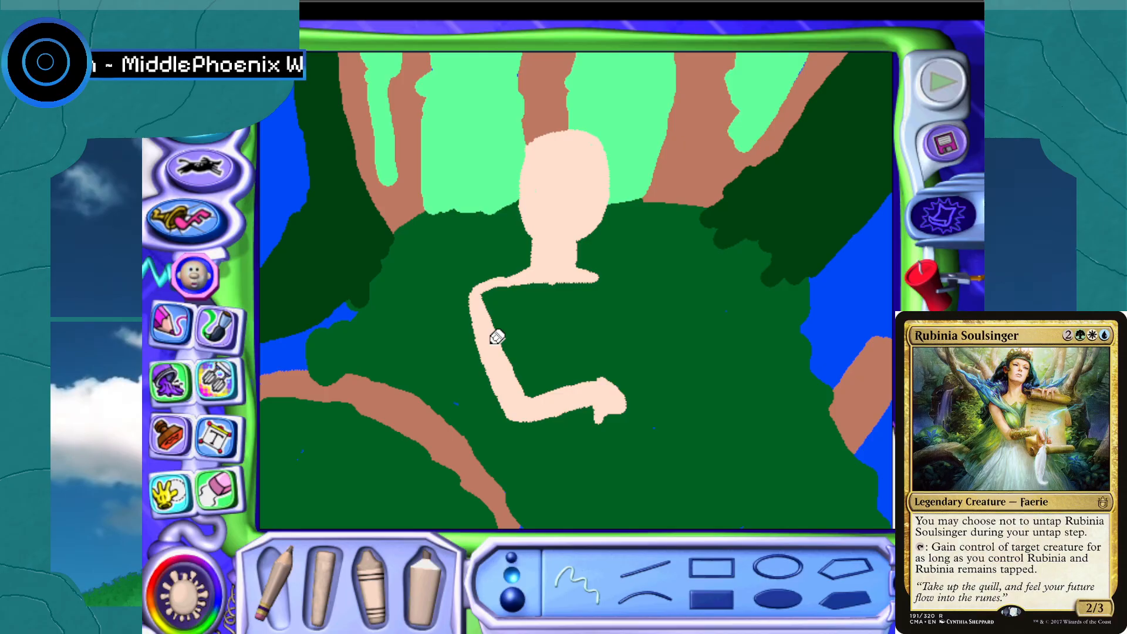
Paint a solid lime green bodice with a thin shoulder strap between the shoulder and the bent forearm
{"action": "left_click", "coordinate": [182, 593]}
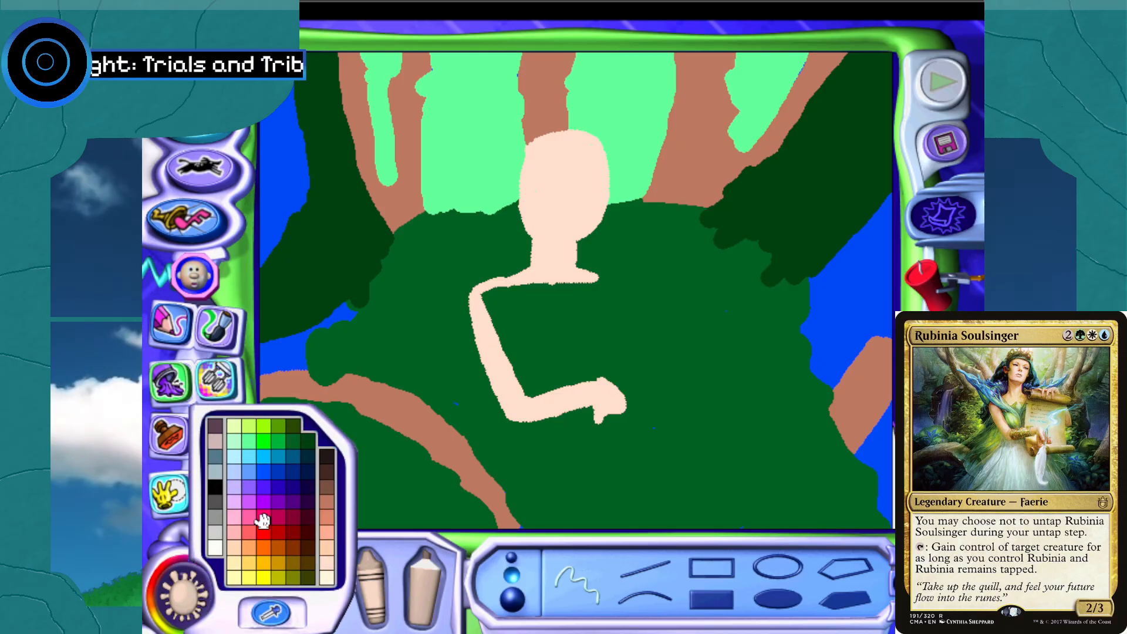
{"action": "left_click", "coordinate": [268, 435]}
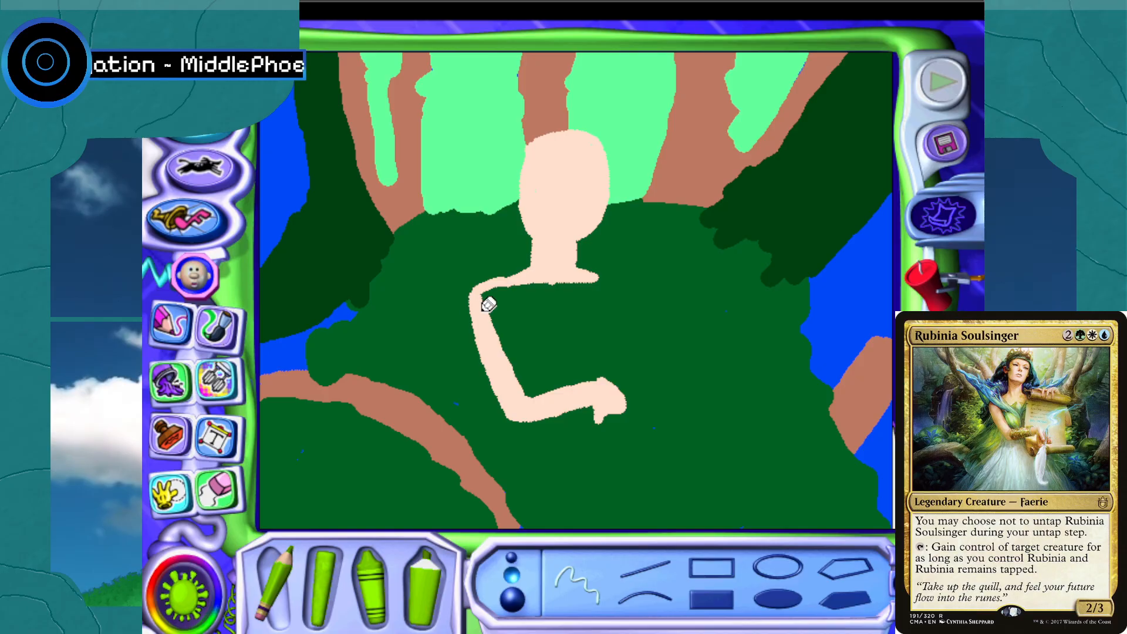
{"action": "mouse_move", "coordinate": [490, 286]}
{"action": "left_mouse_down"}
{"action": "mouse_move", "coordinate": [517, 314]}
{"action": "mouse_move", "coordinate": [573, 309]}
{"action": "left_mouse_up"}
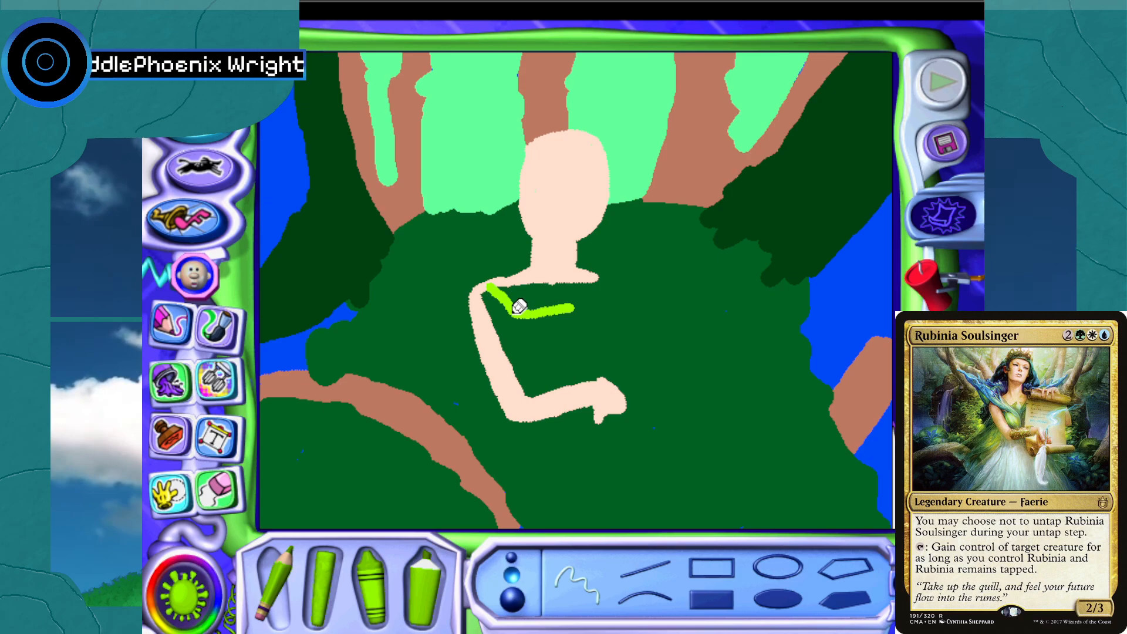
{"action": "mouse_move", "coordinate": [512, 307]}
{"action": "left_mouse_down"}
{"action": "mouse_move", "coordinate": [510, 352]}
{"action": "mouse_move", "coordinate": [553, 389]}
{"action": "mouse_move", "coordinate": [602, 383]}
{"action": "mouse_move", "coordinate": [573, 314]}
{"action": "mouse_move", "coordinate": [566, 338]}
{"action": "mouse_move", "coordinate": [578, 304]}
{"action": "mouse_move", "coordinate": [517, 322]}
{"action": "mouse_move", "coordinate": [522, 355]}
{"action": "mouse_move", "coordinate": [543, 379]}
{"action": "left_mouse_up"}
{"action": "mouse_move", "coordinate": [542, 379]}
{"action": "left_mouse_down"}
{"action": "mouse_move", "coordinate": [526, 353]}
{"action": "mouse_move", "coordinate": [565, 382]}
{"action": "mouse_move", "coordinate": [591, 380]}
{"action": "mouse_move", "coordinate": [584, 358]}
{"action": "left_mouse_up"}
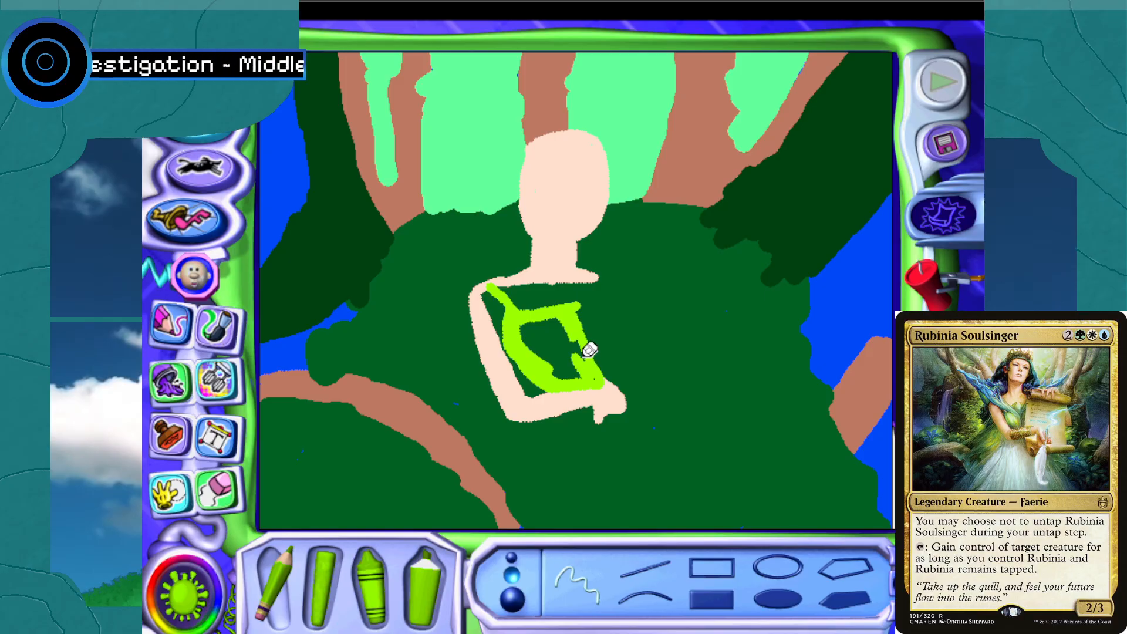
{"action": "left_click_drag", "start_coordinate": [582, 353], "coordinate": [577, 366]}
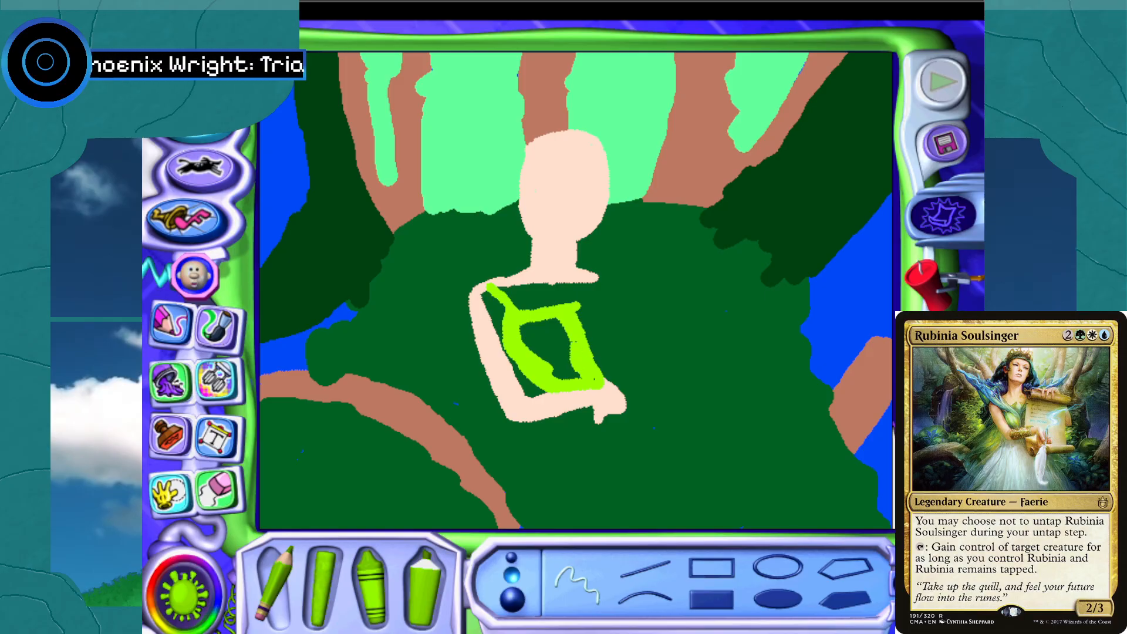
{"action": "mouse_move", "coordinate": [570, 356]}
{"action": "left_mouse_down"}
{"action": "mouse_move", "coordinate": [561, 323]}
{"action": "mouse_move", "coordinate": [524, 336]}
{"action": "mouse_move", "coordinate": [496, 327]}
{"action": "mouse_move", "coordinate": [550, 326]}
{"action": "mouse_move", "coordinate": [557, 363]}
{"action": "mouse_move", "coordinate": [565, 342]}
{"action": "mouse_move", "coordinate": [557, 373]}
{"action": "mouse_move", "coordinate": [569, 356]}
{"action": "mouse_move", "coordinate": [579, 376]}
{"action": "left_mouse_up"}
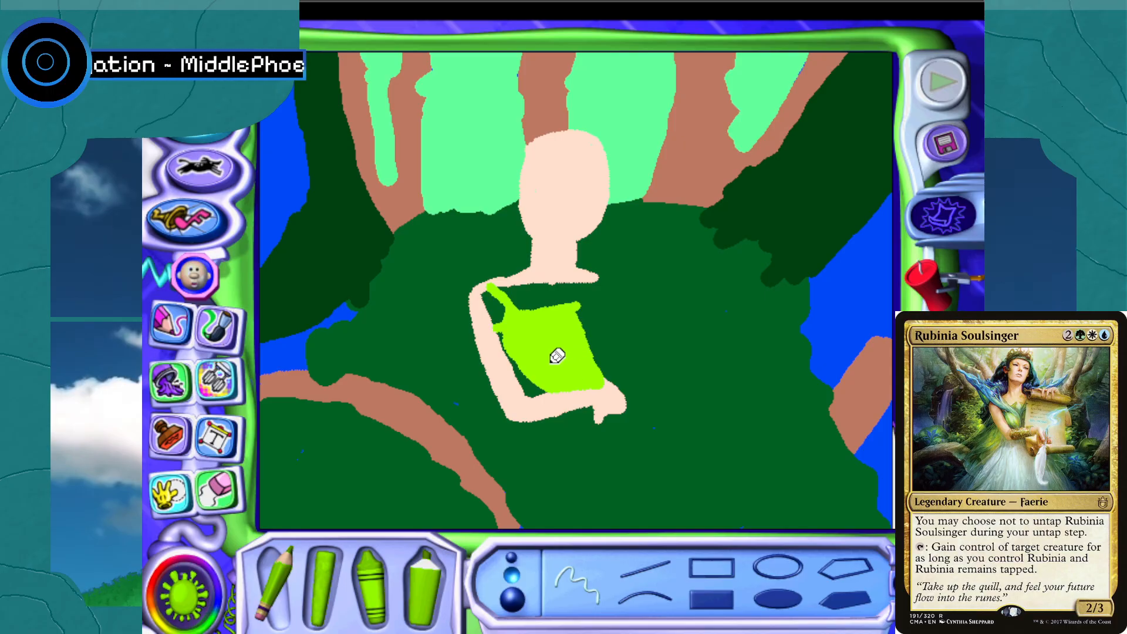
Fill the dark green gaps between the upper arm, strap and bodice with the sampled pale skin colour, undoing the stray shoulder stroke
{"action": "left_click", "coordinate": [198, 597]}
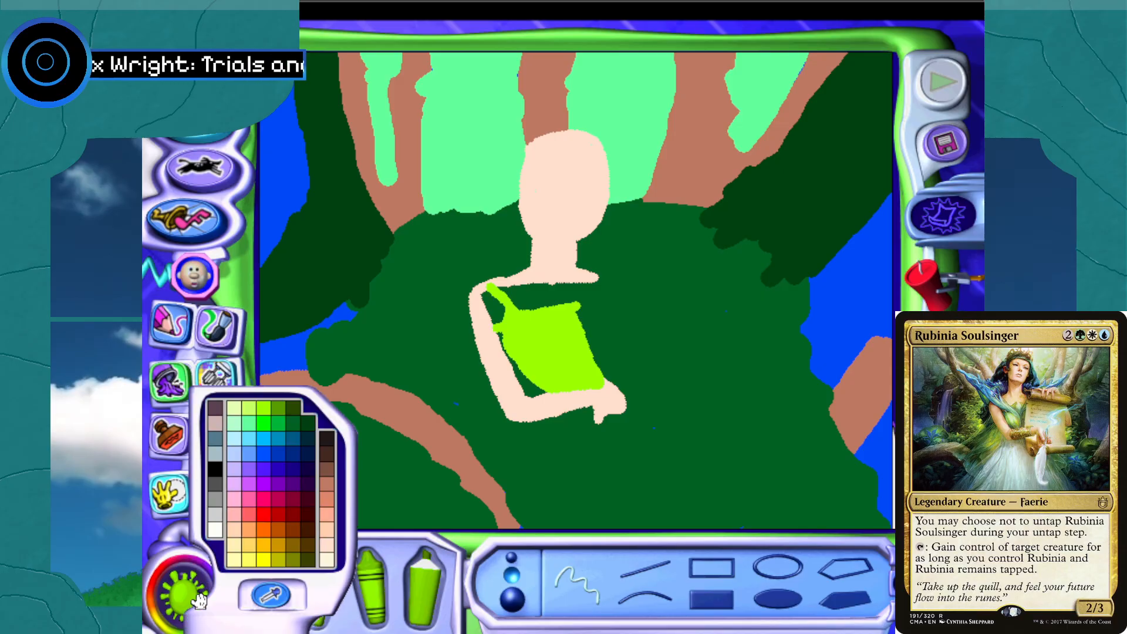
{"action": "left_click", "coordinate": [270, 612]}
{"action": "left_click", "coordinate": [507, 397]}
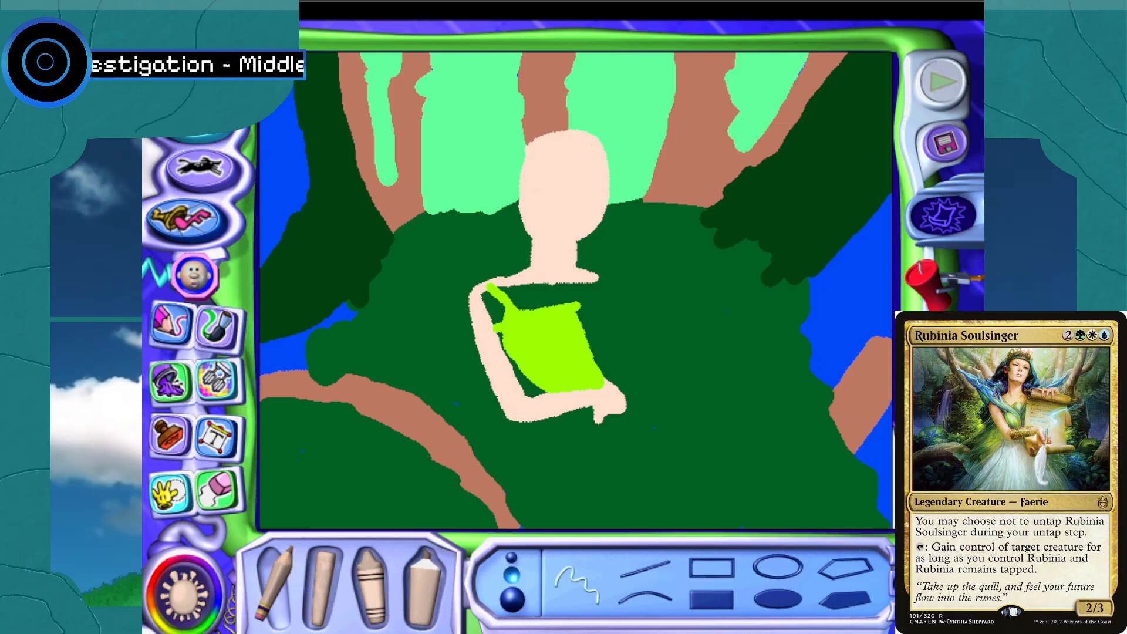
{"action": "mouse_move", "coordinate": [488, 289]}
{"action": "left_mouse_down"}
{"action": "mouse_move", "coordinate": [525, 394]}
{"action": "mouse_move", "coordinate": [515, 357]}
{"action": "left_mouse_up"}
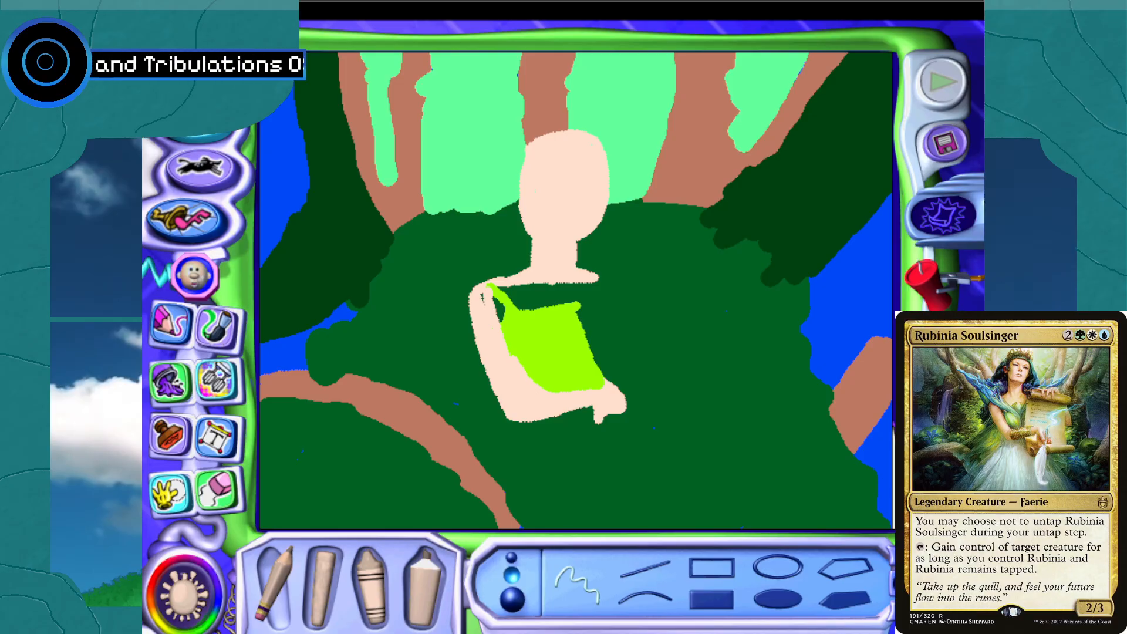
{"action": "left_click_drag", "start_coordinate": [480, 295], "coordinate": [459, 292]}
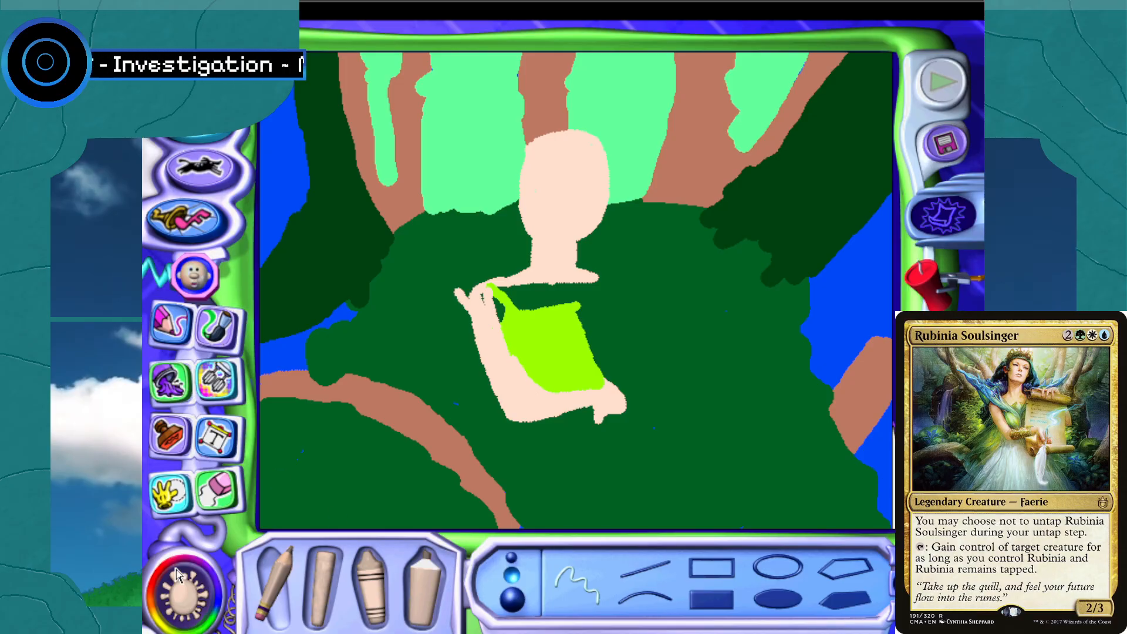
{"action": "left_click", "coordinate": [200, 282]}
{"action": "mouse_move", "coordinate": [489, 285]}
{"action": "left_mouse_down"}
{"action": "mouse_move", "coordinate": [503, 339]}
{"action": "mouse_move", "coordinate": [549, 390]}
{"action": "mouse_move", "coordinate": [530, 395]}
{"action": "mouse_move", "coordinate": [511, 363]}
{"action": "left_mouse_up"}
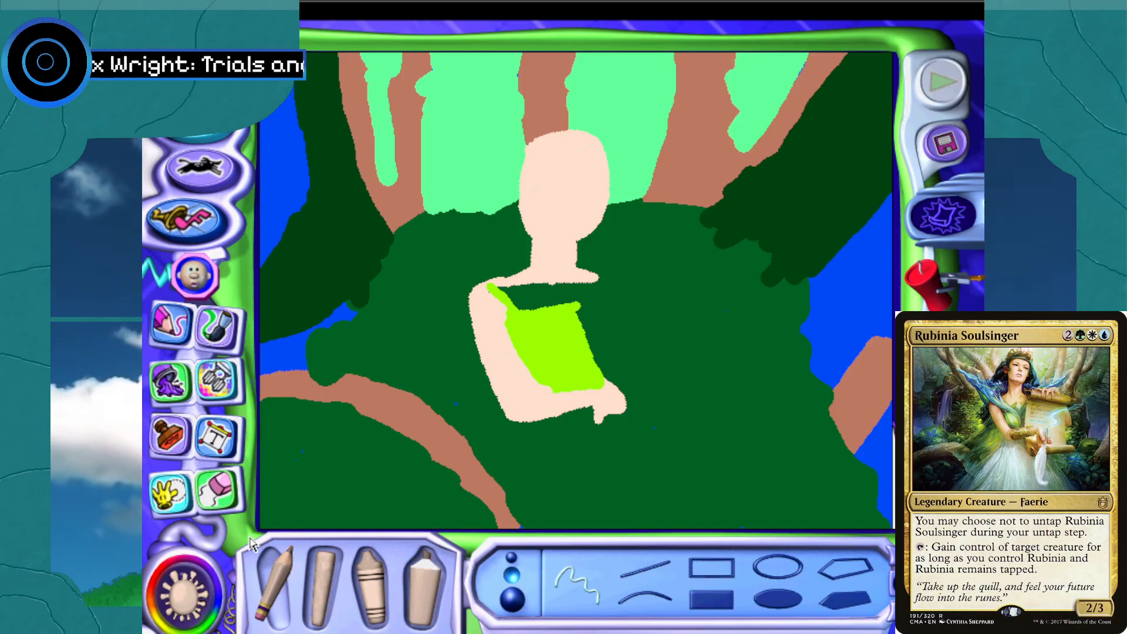
Extend the bodice in the sampled lime green with a raised, rounded neckline and a fuller right edge
{"action": "left_click", "coordinate": [183, 593]}
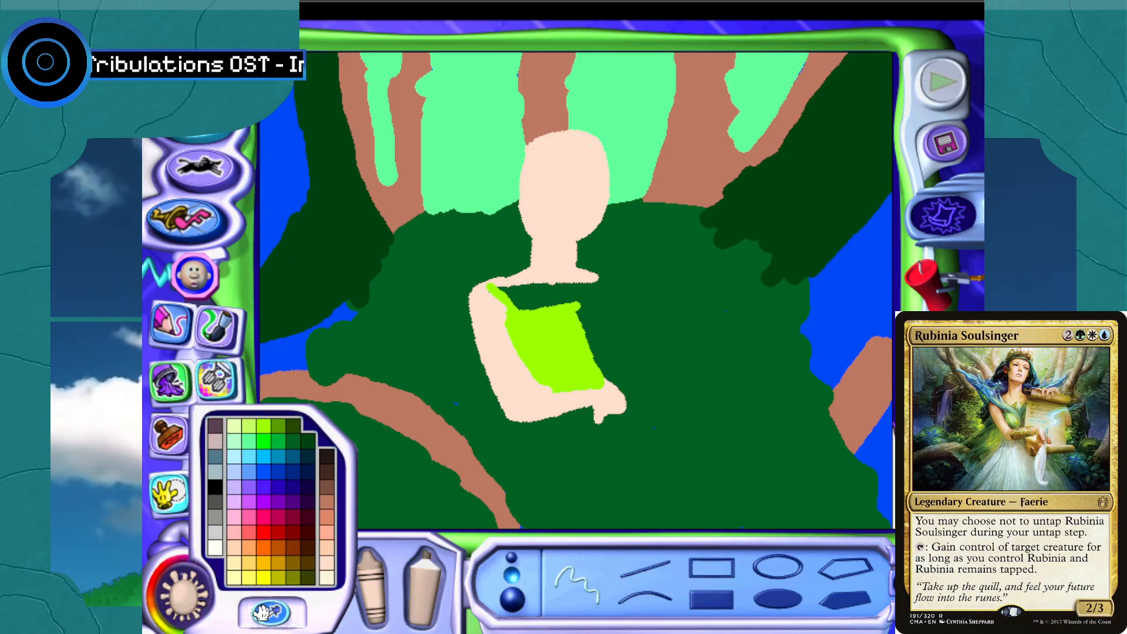
{"action": "left_click", "coordinate": [260, 612]}
{"action": "left_click", "coordinate": [532, 338]}
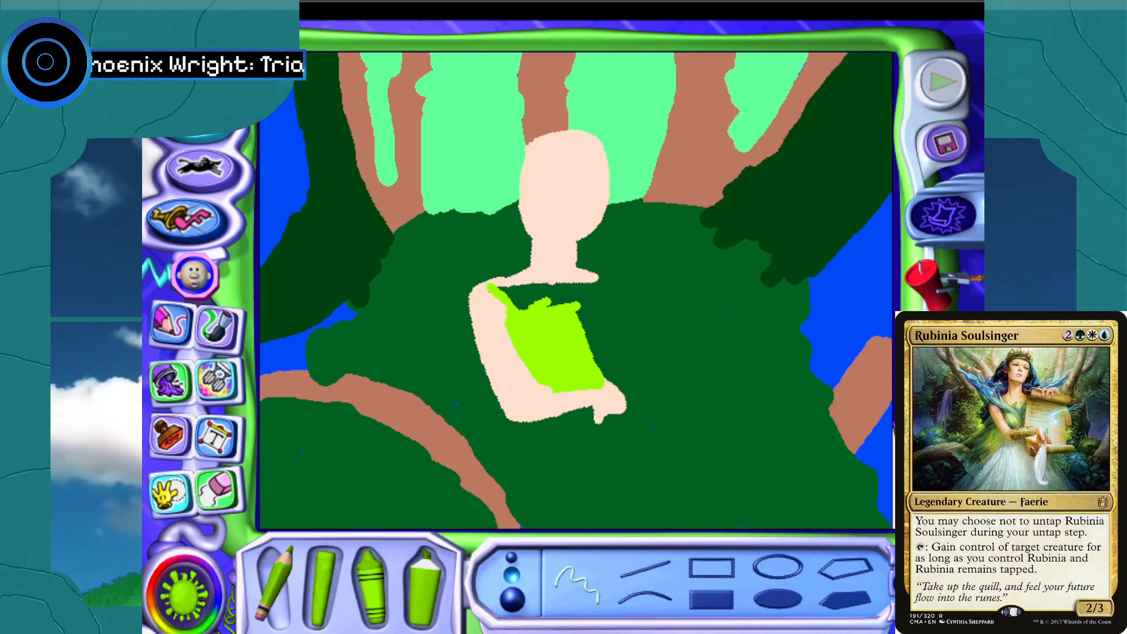
{"action": "left_click_drag", "start_coordinate": [547, 302], "coordinate": [575, 303]}
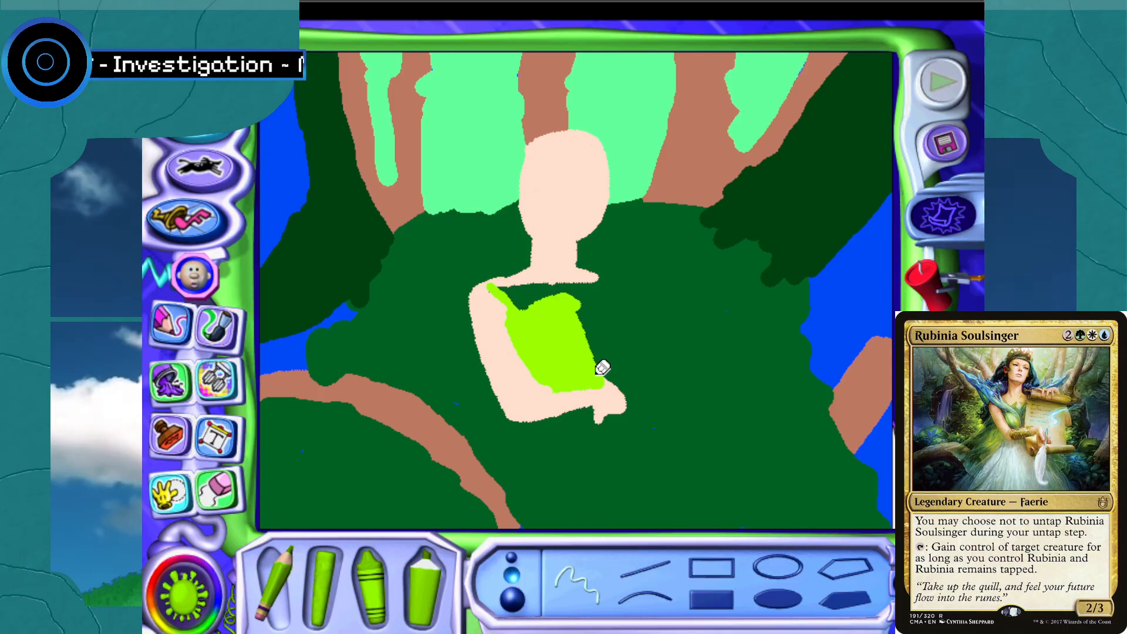
{"action": "left_click_drag", "start_coordinate": [596, 352], "coordinate": [587, 303]}
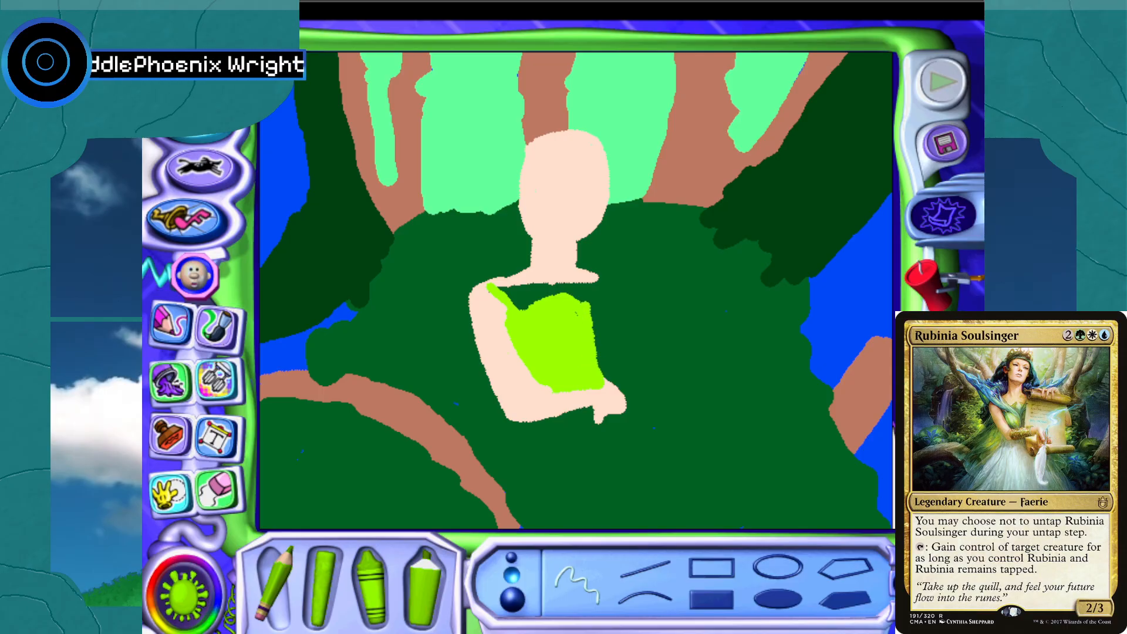
Fill the chest area between the shoulder line and the bodice's neckline with the sampled pale skin colour
{"action": "left_click", "coordinate": [176, 594]}
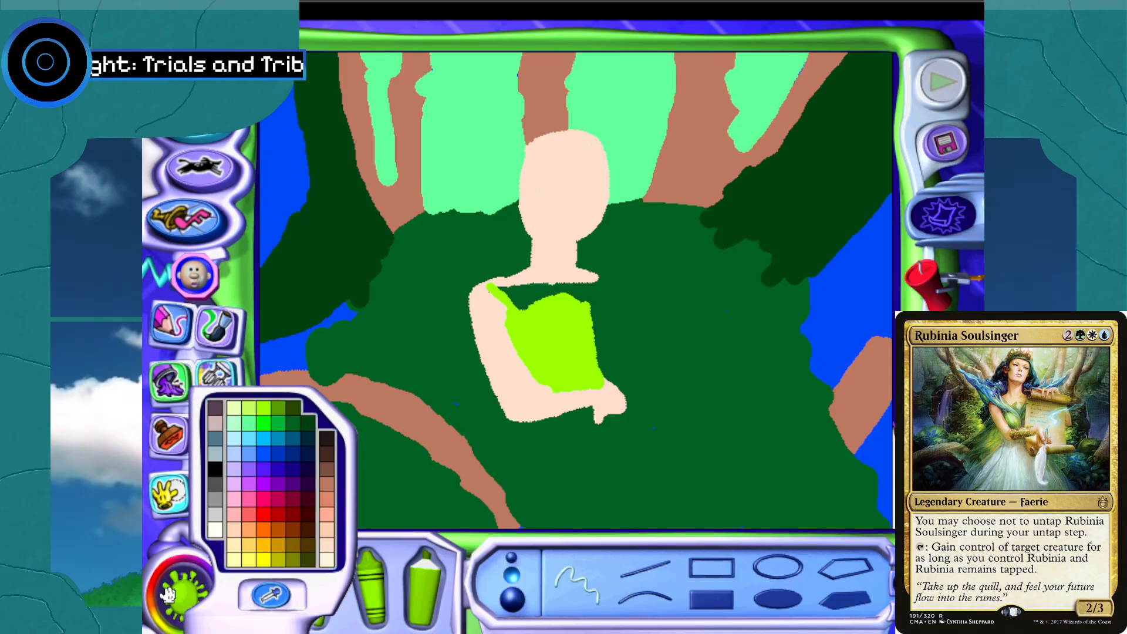
{"action": "left_click", "coordinate": [282, 603]}
{"action": "left_click", "coordinate": [549, 254]}
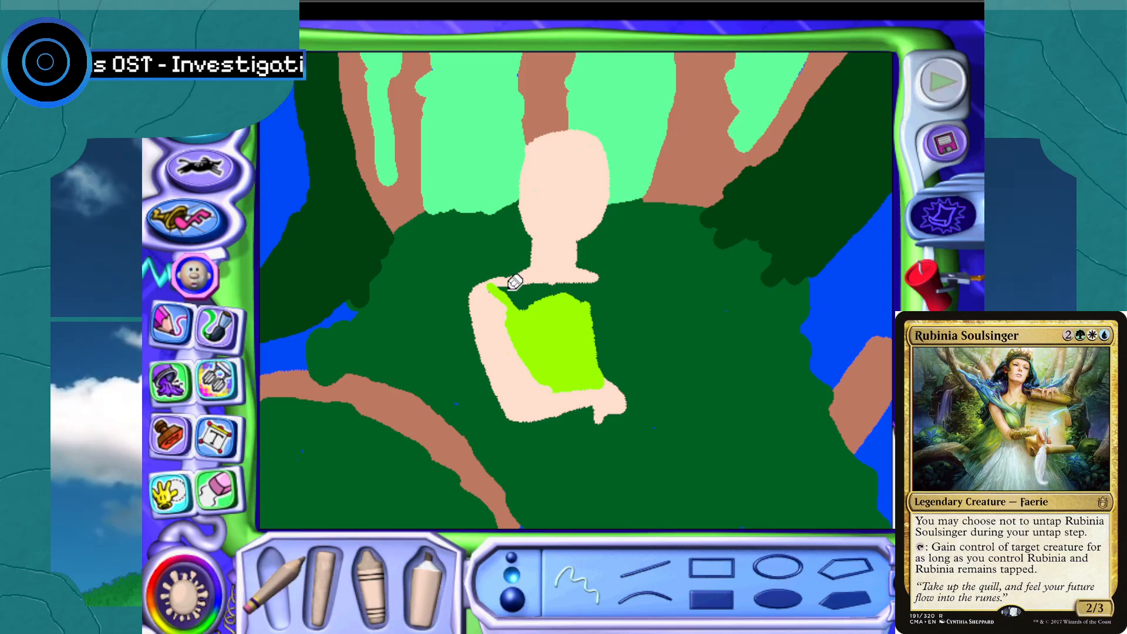
{"action": "mouse_move", "coordinate": [515, 282]}
{"action": "left_mouse_down"}
{"action": "mouse_move", "coordinate": [524, 302]}
{"action": "mouse_move", "coordinate": [552, 290]}
{"action": "mouse_move", "coordinate": [543, 288]}
{"action": "left_mouse_up"}
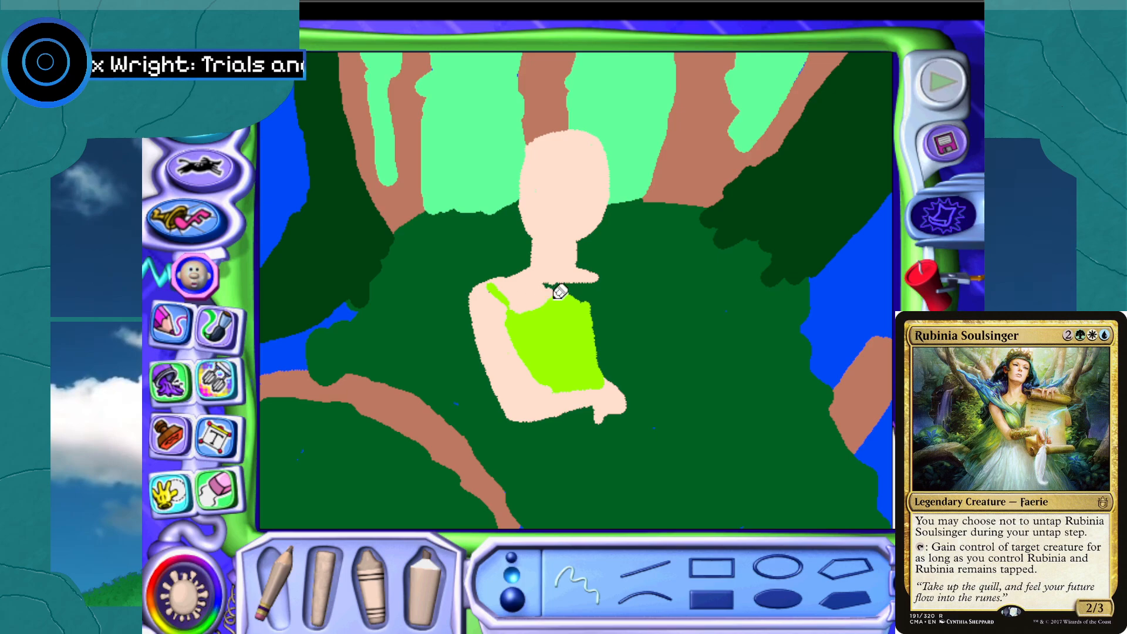
{"action": "left_click_drag", "start_coordinate": [548, 295], "coordinate": [562, 290]}
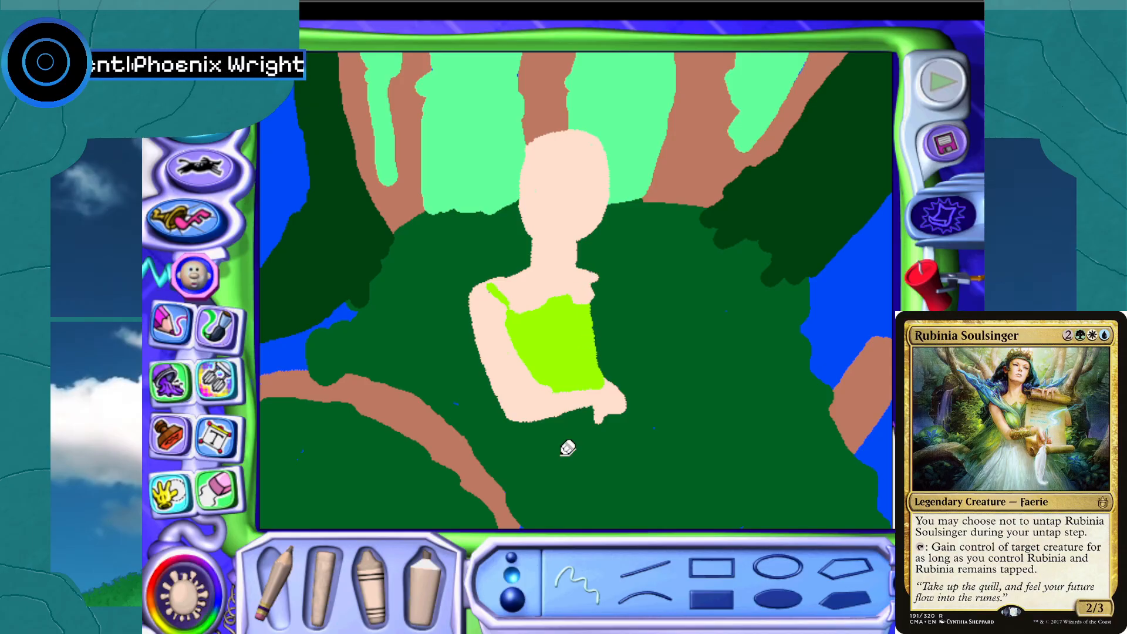
Outline a tall parchment scroll in golden yellow beside the bodice, with a solid upper roll and a curled lower end at the hand
{"action": "left_click", "coordinate": [200, 580]}
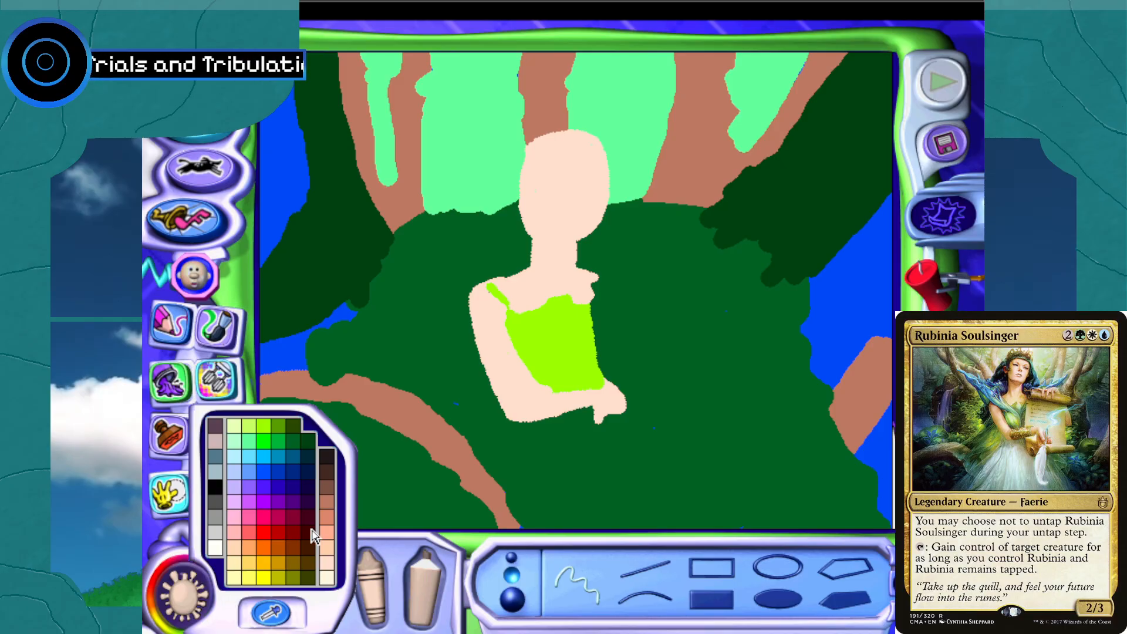
{"action": "left_click", "coordinate": [252, 565]}
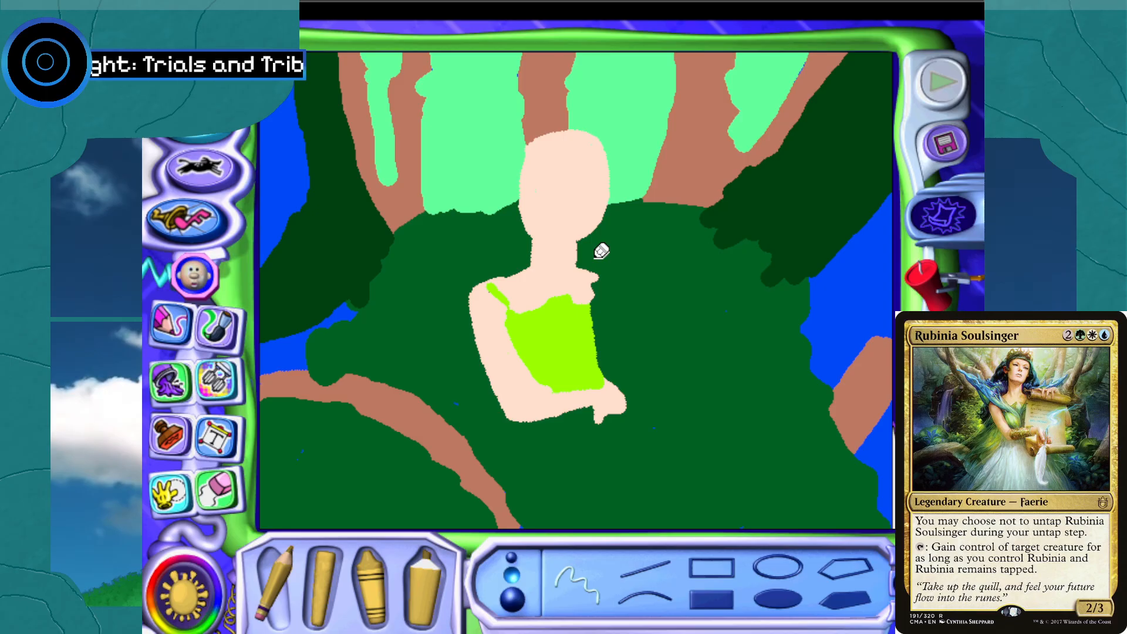
{"action": "mouse_move", "coordinate": [596, 251]}
{"action": "left_mouse_down"}
{"action": "mouse_move", "coordinate": [580, 428]}
{"action": "mouse_move", "coordinate": [618, 446]}
{"action": "mouse_move", "coordinate": [695, 415]}
{"action": "mouse_move", "coordinate": [672, 394]}
{"action": "mouse_move", "coordinate": [581, 414]}
{"action": "left_mouse_up"}
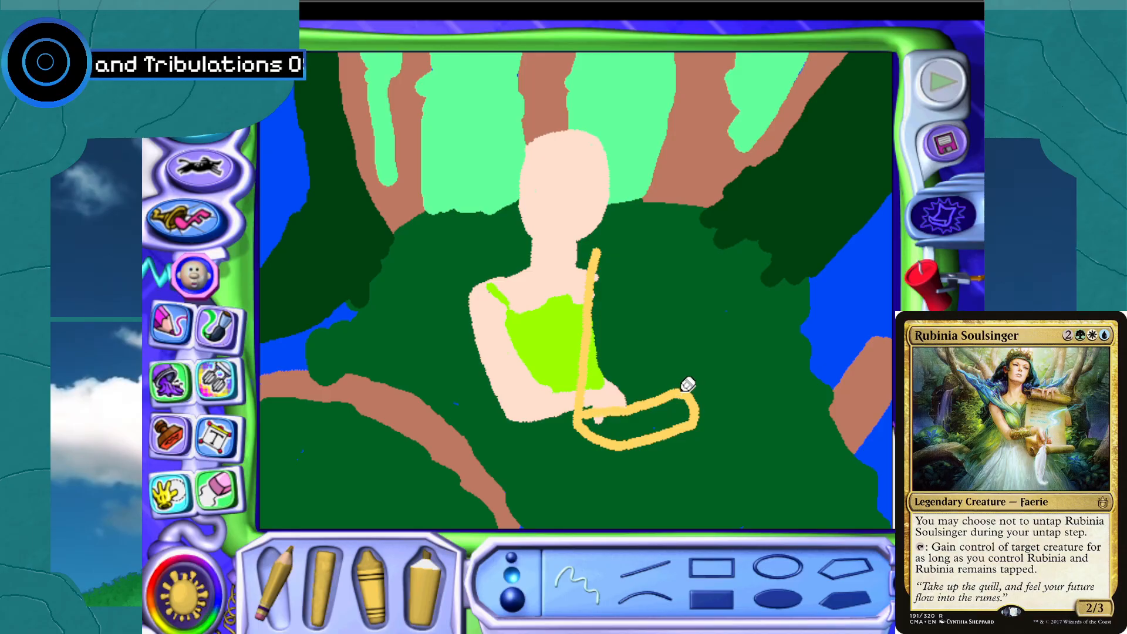
{"action": "mouse_move", "coordinate": [689, 384]}
{"action": "left_mouse_down"}
{"action": "mouse_move", "coordinate": [665, 371]}
{"action": "mouse_move", "coordinate": [656, 290]}
{"action": "left_mouse_up"}
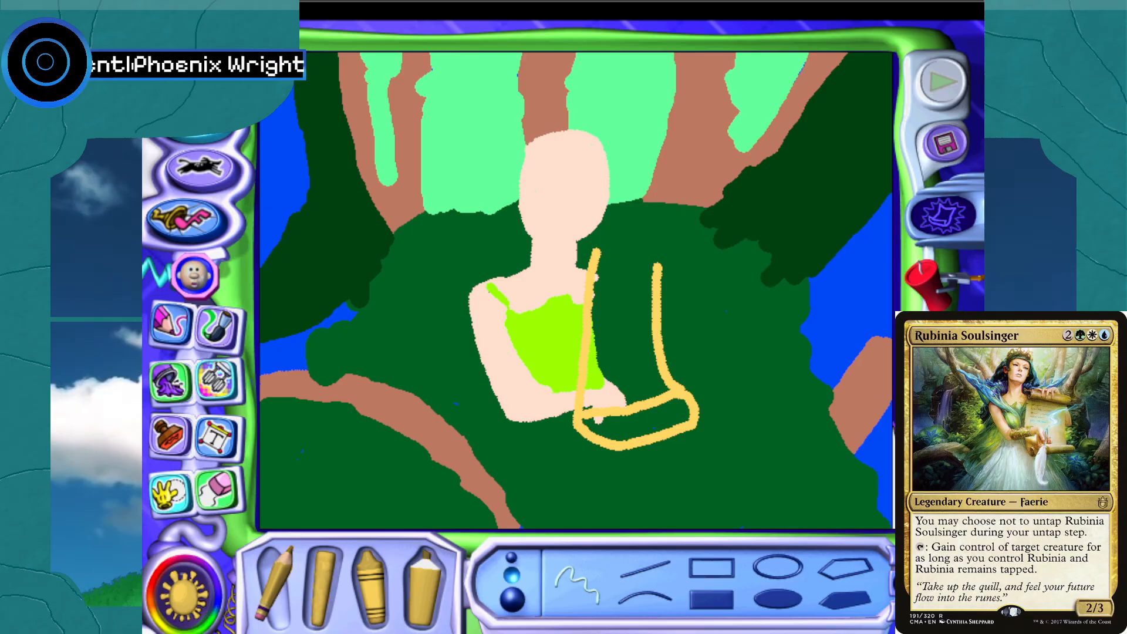
{"action": "mouse_move", "coordinate": [679, 260]}
{"action": "left_mouse_down"}
{"action": "mouse_move", "coordinate": [655, 247]}
{"action": "mouse_move", "coordinate": [593, 247]}
{"action": "mouse_move", "coordinate": [580, 261]}
{"action": "mouse_move", "coordinate": [654, 267]}
{"action": "mouse_move", "coordinate": [601, 262]}
{"action": "mouse_move", "coordinate": [598, 251]}
{"action": "mouse_move", "coordinate": [595, 360]}
{"action": "left_mouse_up"}
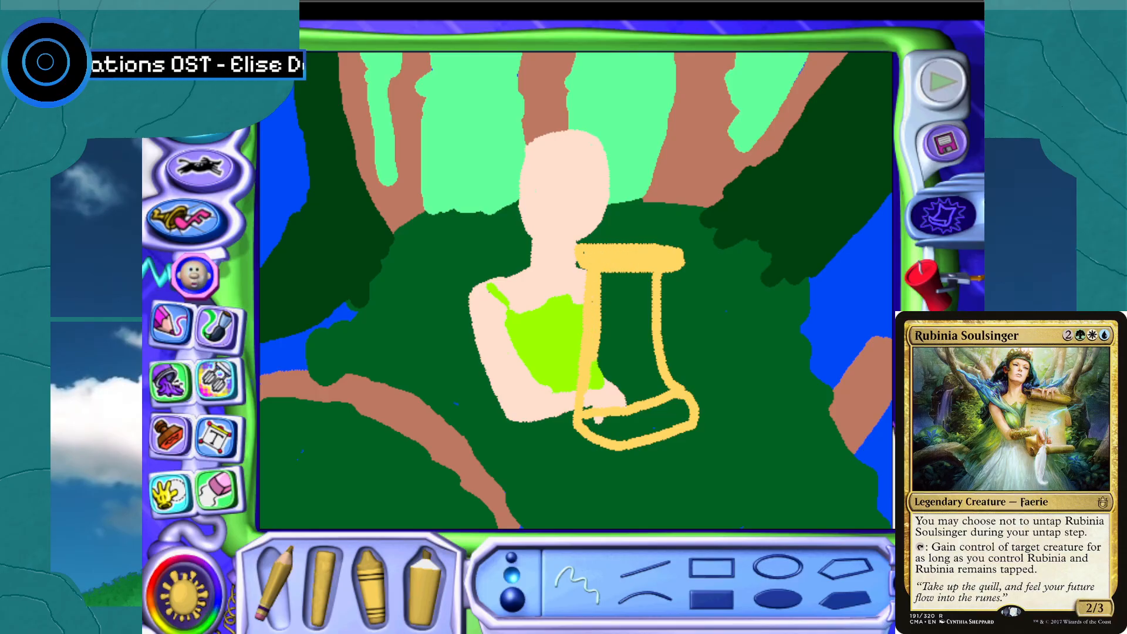
Fill the parchment scroll's lower curl and body with solid golden yellow, covering the bodice edge and hand behind it
{"action": "mouse_move", "coordinate": [595, 428]}
{"action": "left_mouse_down"}
{"action": "mouse_move", "coordinate": [647, 430]}
{"action": "mouse_move", "coordinate": [685, 413]}
{"action": "mouse_move", "coordinate": [624, 419]}
{"action": "mouse_move", "coordinate": [675, 416]}
{"action": "left_mouse_up"}
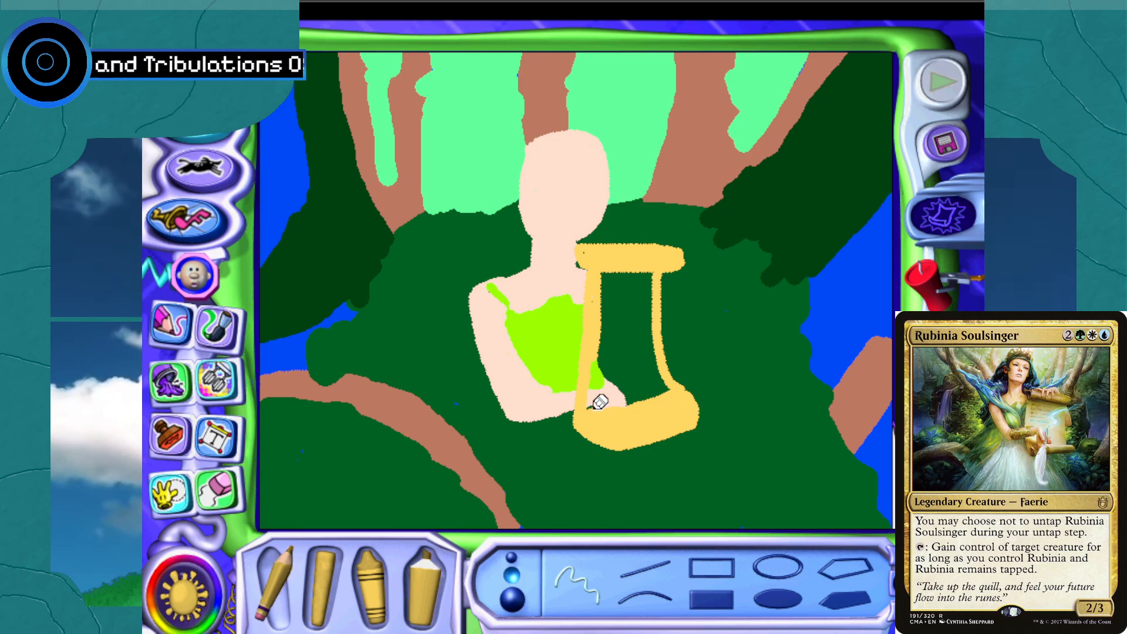
{"action": "left_click_drag", "start_coordinate": [592, 404], "coordinate": [604, 330]}
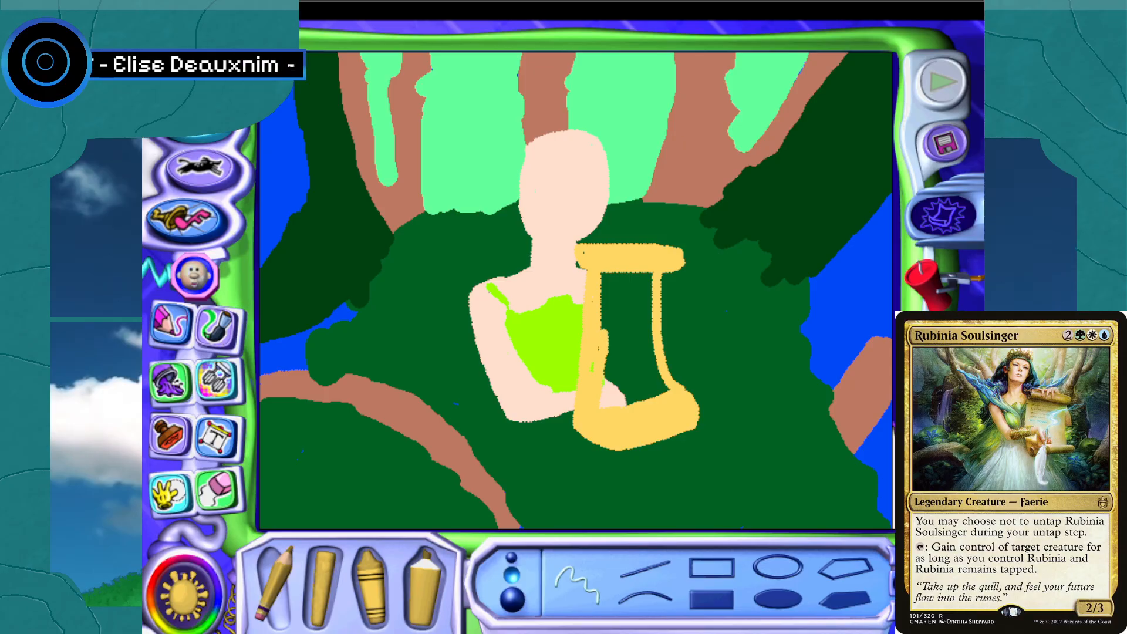
{"action": "mouse_move", "coordinate": [603, 405]}
{"action": "left_mouse_down"}
{"action": "mouse_move", "coordinate": [617, 388]}
{"action": "mouse_move", "coordinate": [605, 381]}
{"action": "mouse_move", "coordinate": [637, 346]}
{"action": "mouse_move", "coordinate": [623, 361]}
{"action": "mouse_move", "coordinate": [610, 346]}
{"action": "mouse_move", "coordinate": [602, 281]}
{"action": "left_mouse_up"}
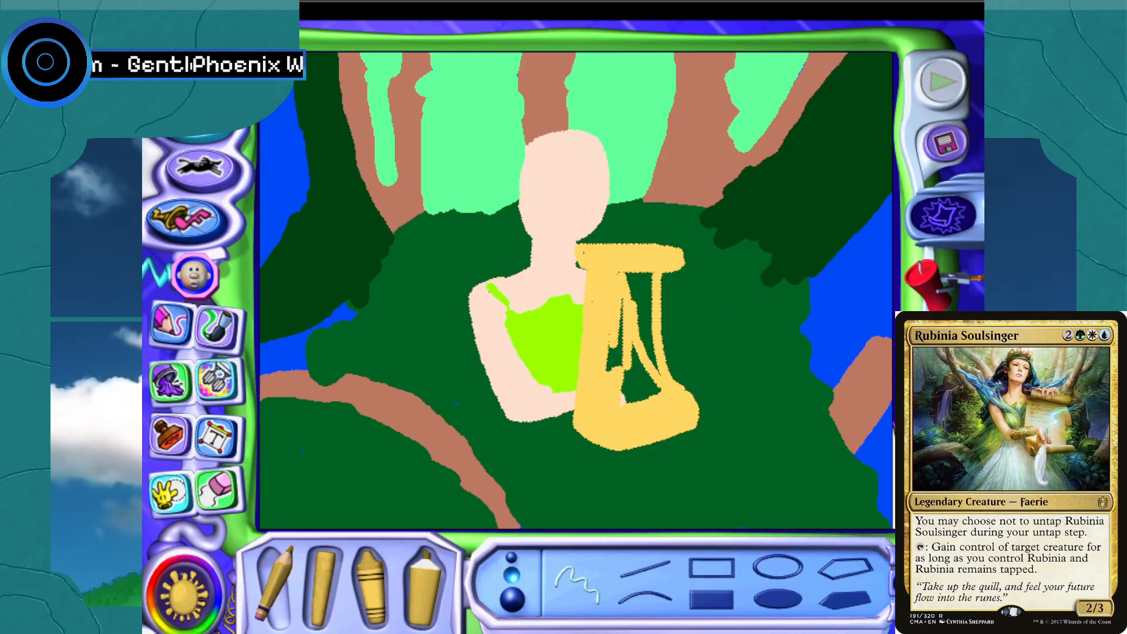
{"action": "mouse_move", "coordinate": [614, 329]}
{"action": "left_mouse_down"}
{"action": "mouse_move", "coordinate": [626, 399]}
{"action": "mouse_move", "coordinate": [643, 353]}
{"action": "mouse_move", "coordinate": [660, 392]}
{"action": "mouse_move", "coordinate": [650, 341]}
{"action": "left_mouse_up"}
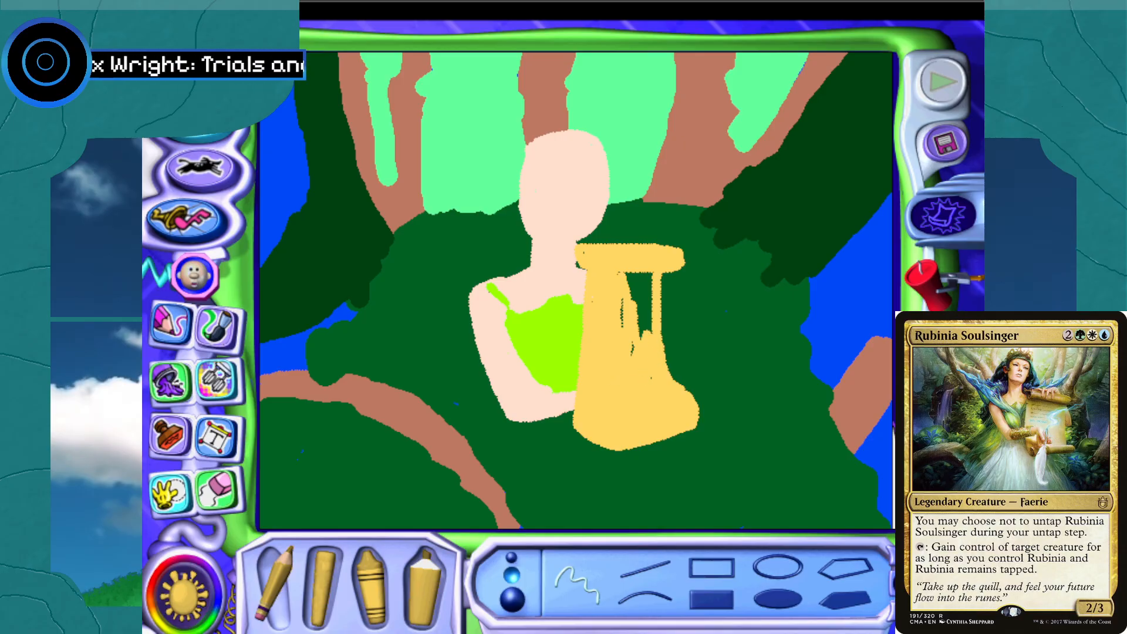
{"action": "mouse_move", "coordinate": [649, 374]}
{"action": "left_mouse_down"}
{"action": "mouse_move", "coordinate": [633, 290]}
{"action": "mouse_move", "coordinate": [650, 320]}
{"action": "left_mouse_up"}
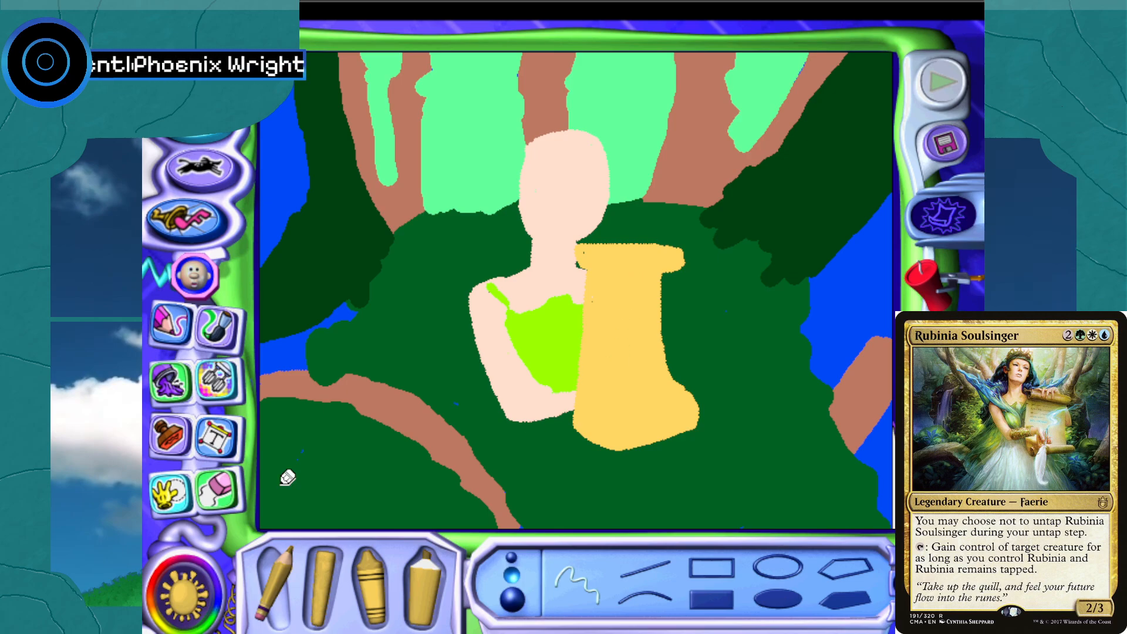
Paint fingers gripping the scroll's upper roll in the sampled pale skin colour
{"action": "left_click", "coordinate": [202, 593]}
{"action": "left_click", "coordinate": [270, 595]}
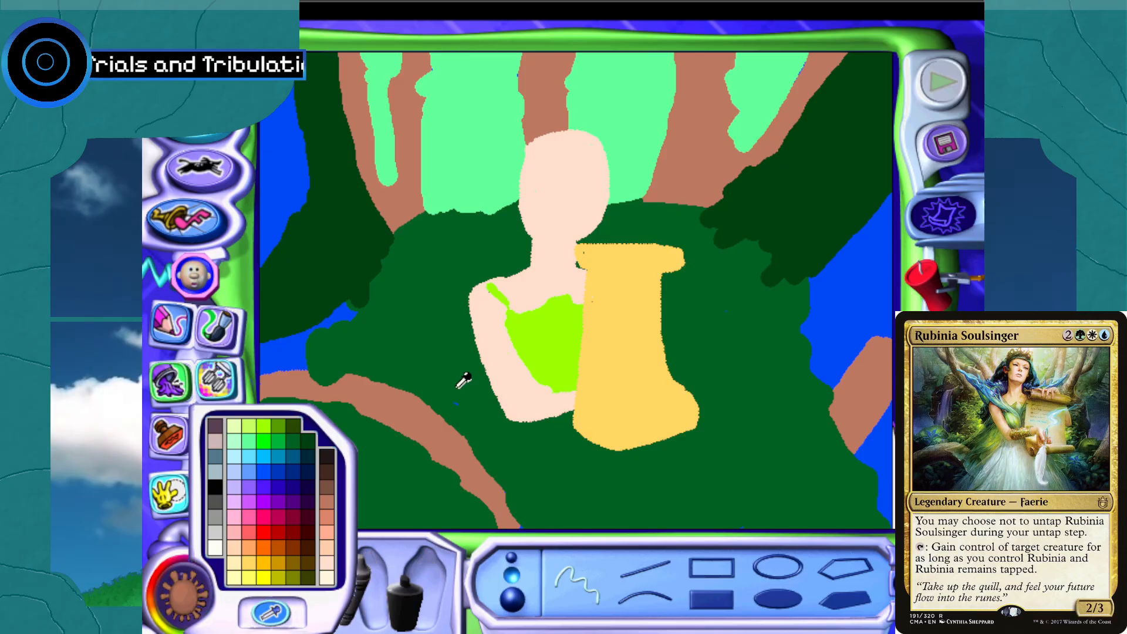
{"action": "left_click", "coordinate": [495, 336]}
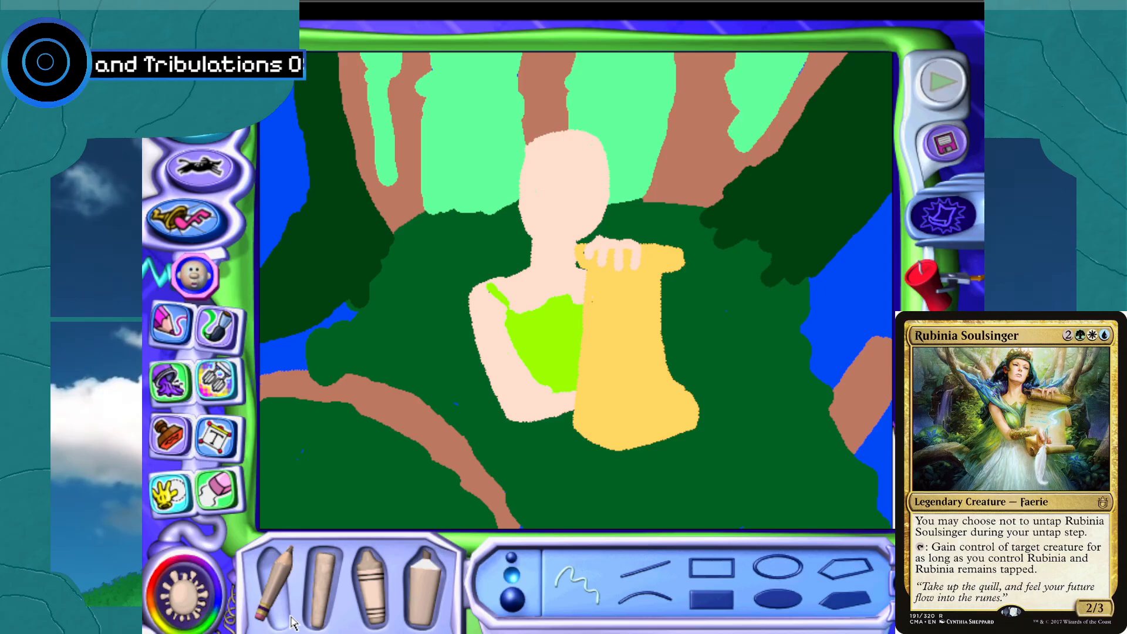
Paint light blue wing shapes on both sides of the head and neck, sweeping outward above the shoulder and the scroll
{"action": "mouse_move", "coordinate": [214, 611]}
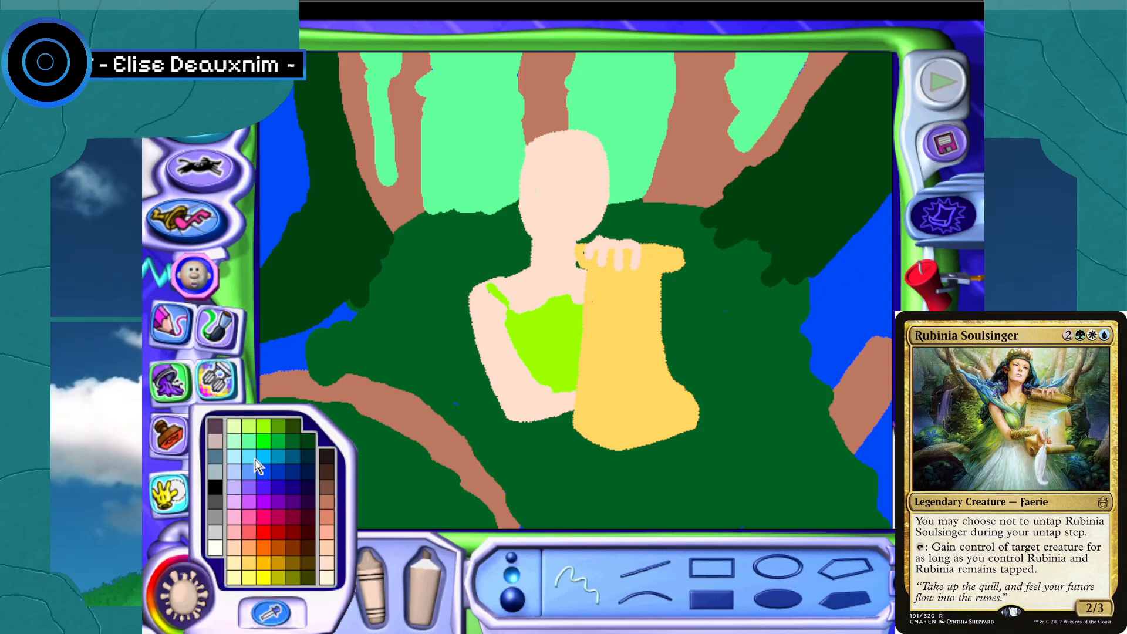
{"action": "left_click", "coordinate": [258, 466]}
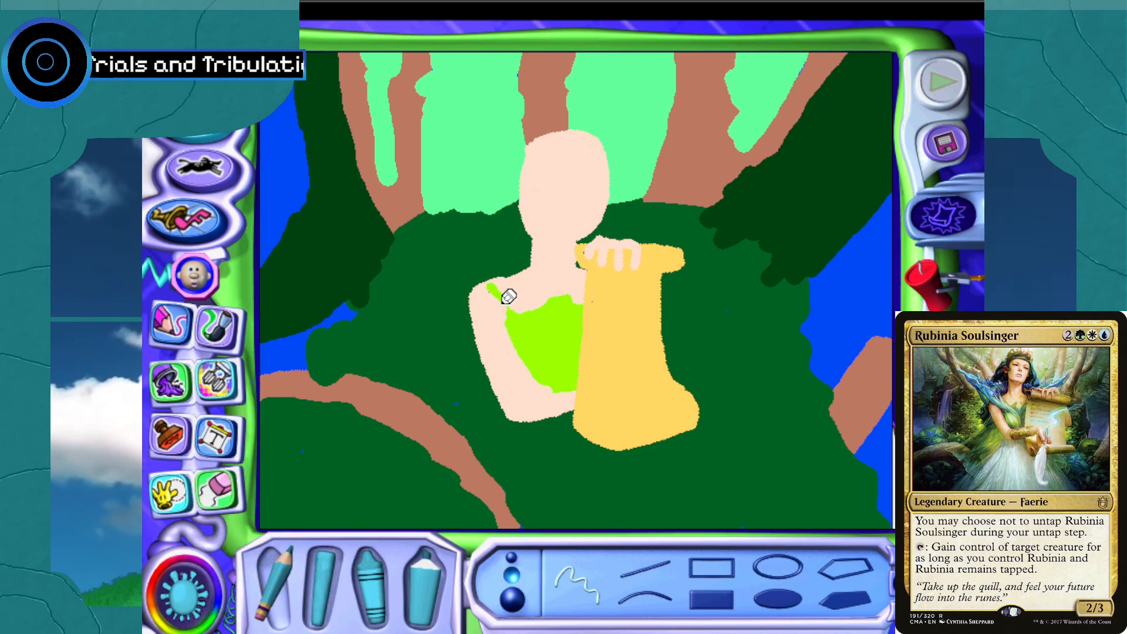
{"action": "mouse_move", "coordinate": [492, 286]}
{"action": "left_mouse_down"}
{"action": "mouse_move", "coordinate": [440, 226]}
{"action": "mouse_move", "coordinate": [402, 219]}
{"action": "mouse_move", "coordinate": [403, 232]}
{"action": "mouse_move", "coordinate": [485, 288]}
{"action": "mouse_move", "coordinate": [457, 253]}
{"action": "left_mouse_up"}
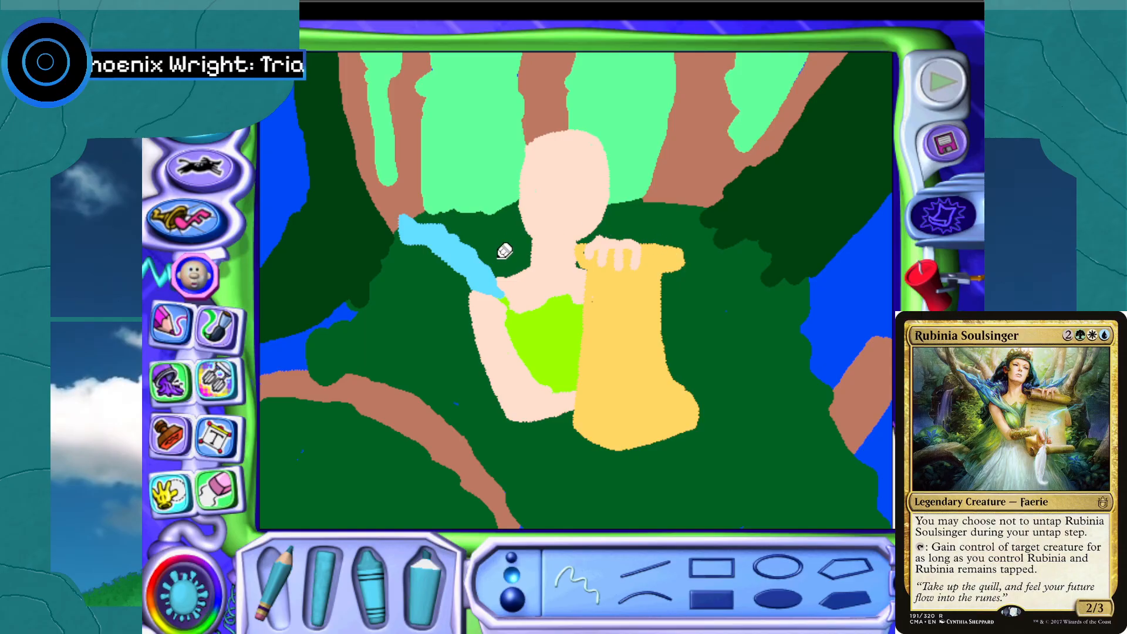
{"action": "left_click_drag", "start_coordinate": [506, 268], "coordinate": [499, 222]}
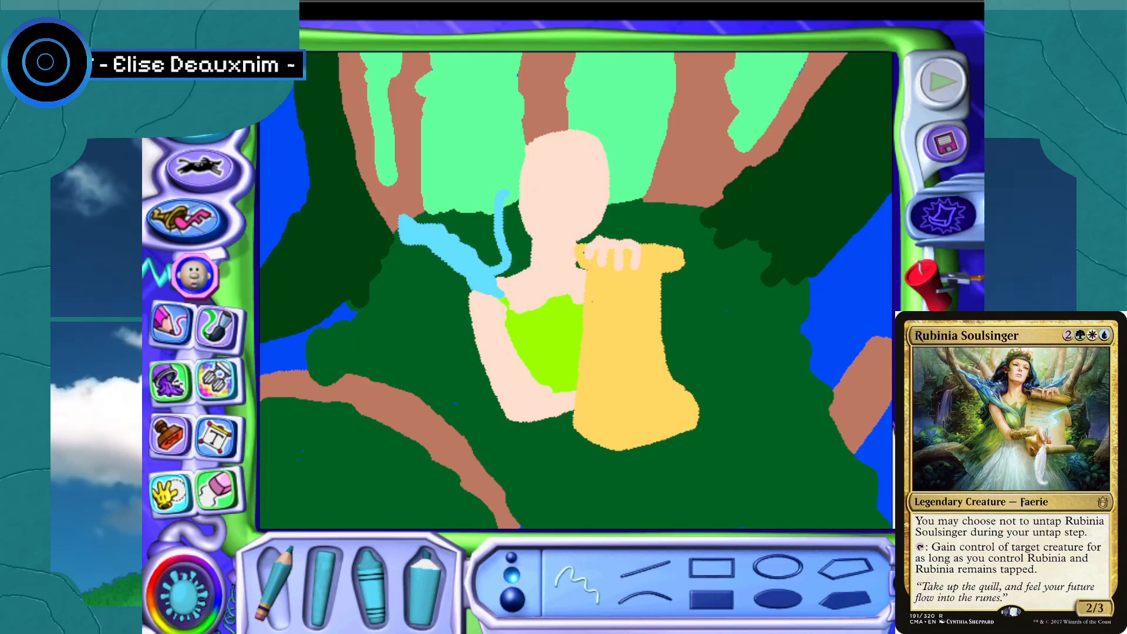
{"action": "mouse_move", "coordinate": [517, 184]}
{"action": "left_mouse_down"}
{"action": "mouse_move", "coordinate": [512, 220]}
{"action": "mouse_move", "coordinate": [508, 208]}
{"action": "left_mouse_up"}
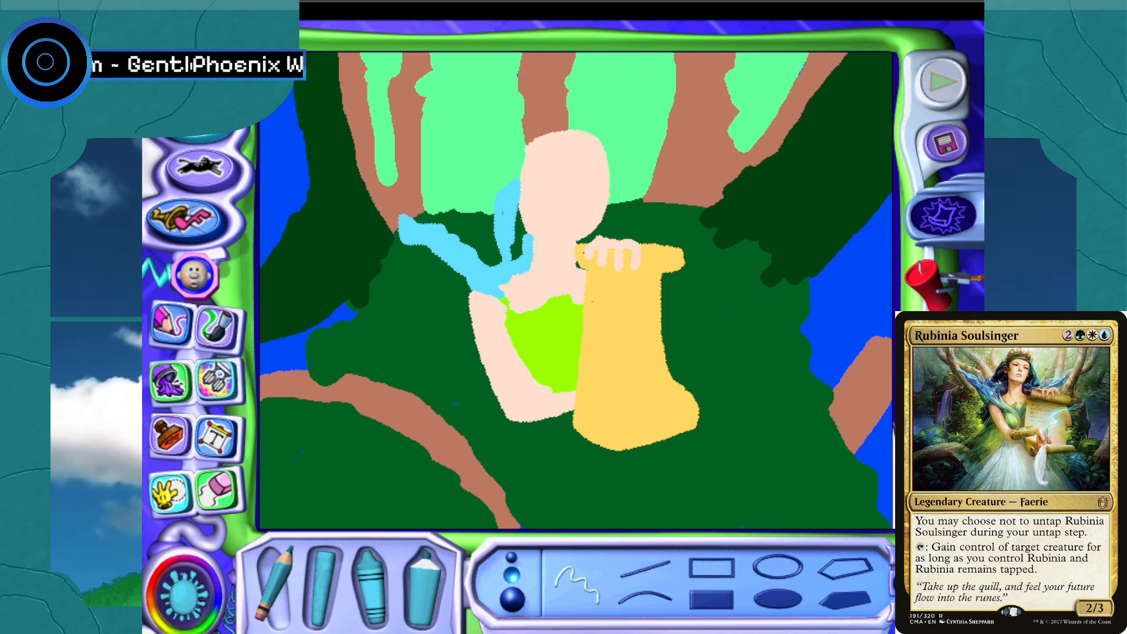
{"action": "left_click_drag", "start_coordinate": [522, 227], "coordinate": [521, 251]}
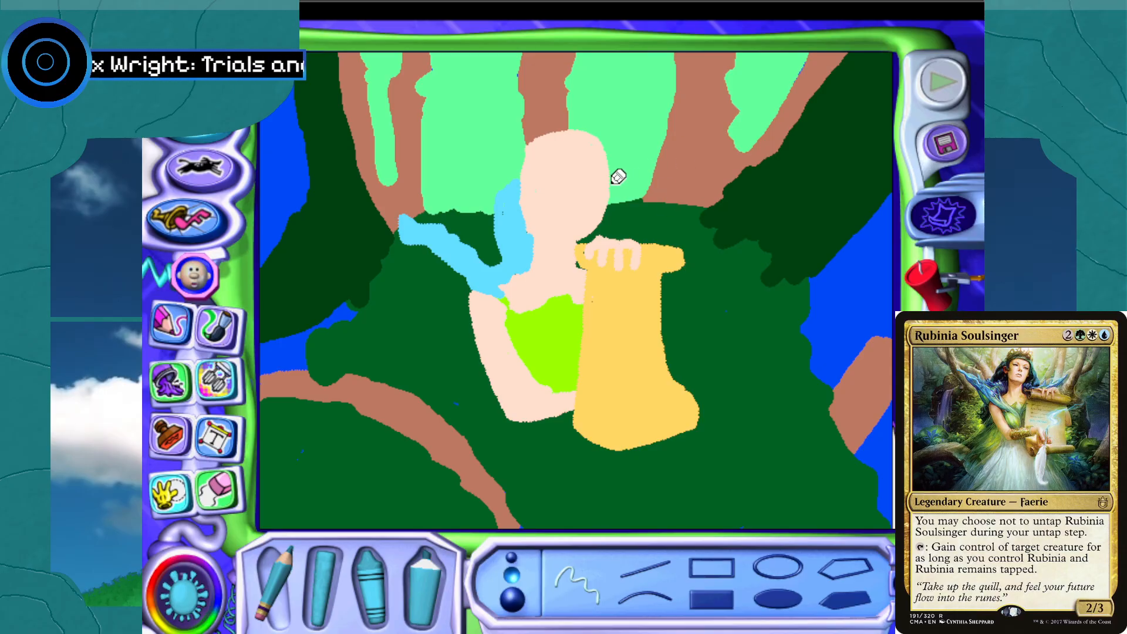
{"action": "mouse_move", "coordinate": [618, 201]}
{"action": "left_mouse_down"}
{"action": "mouse_move", "coordinate": [673, 215]}
{"action": "mouse_move", "coordinate": [698, 200]}
{"action": "mouse_move", "coordinate": [685, 226]}
{"action": "left_mouse_up"}
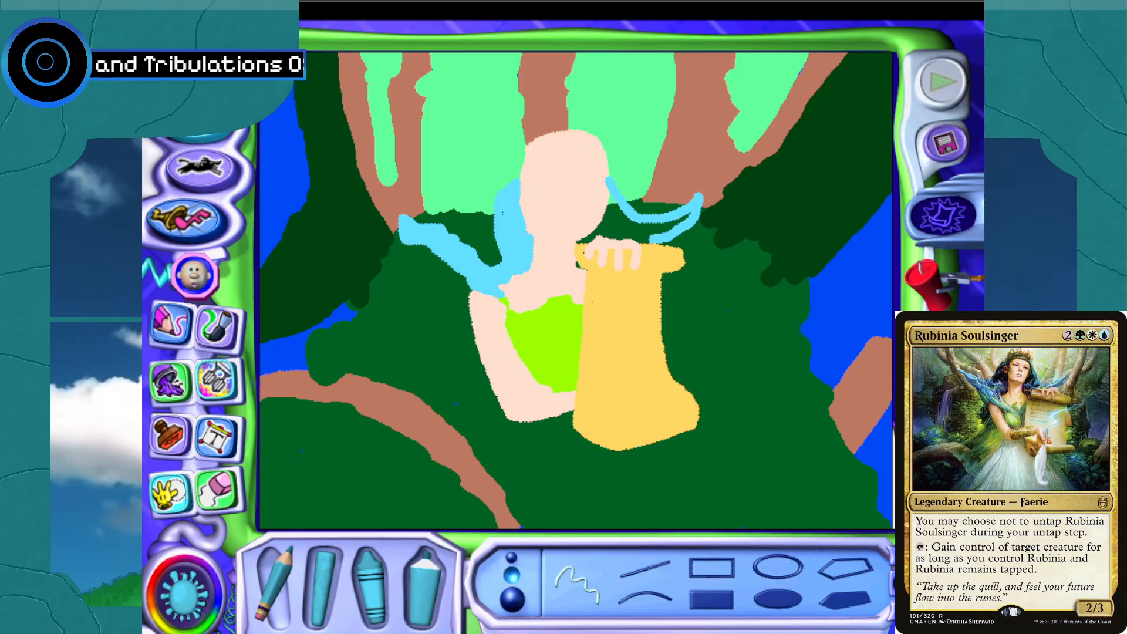
{"action": "mouse_move", "coordinate": [664, 230]}
{"action": "left_mouse_down"}
{"action": "mouse_move", "coordinate": [686, 218]}
{"action": "mouse_move", "coordinate": [643, 236]}
{"action": "left_mouse_up"}
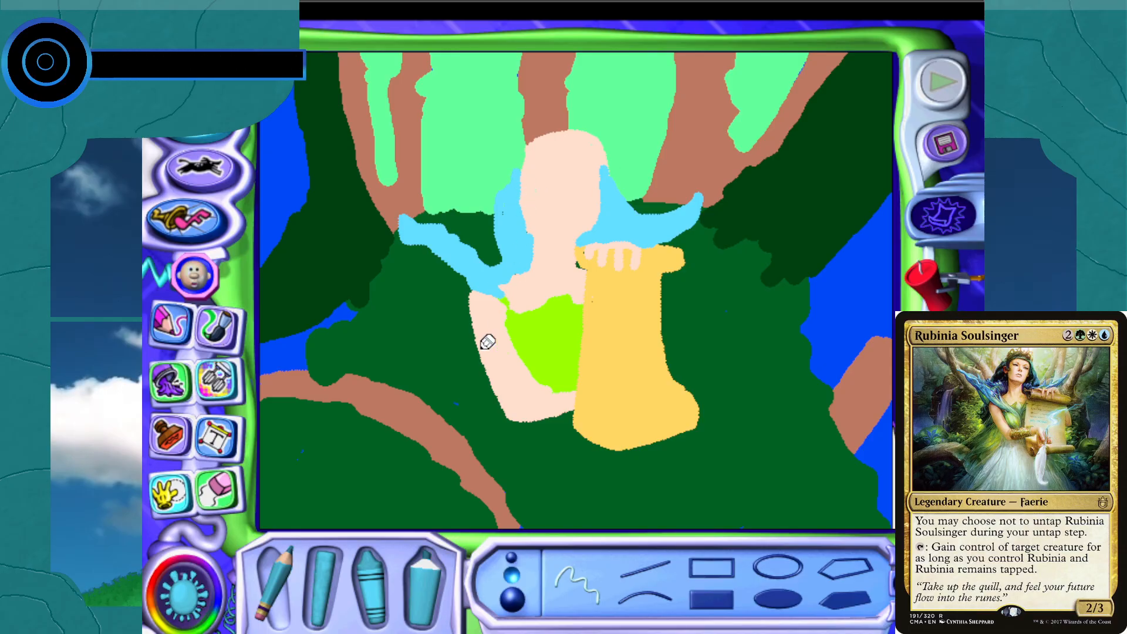
Paint near-black hair over the crown of the head and along both sides, with a longer lock ending above the scroll hand
{"action": "left_click", "coordinate": [221, 605]}
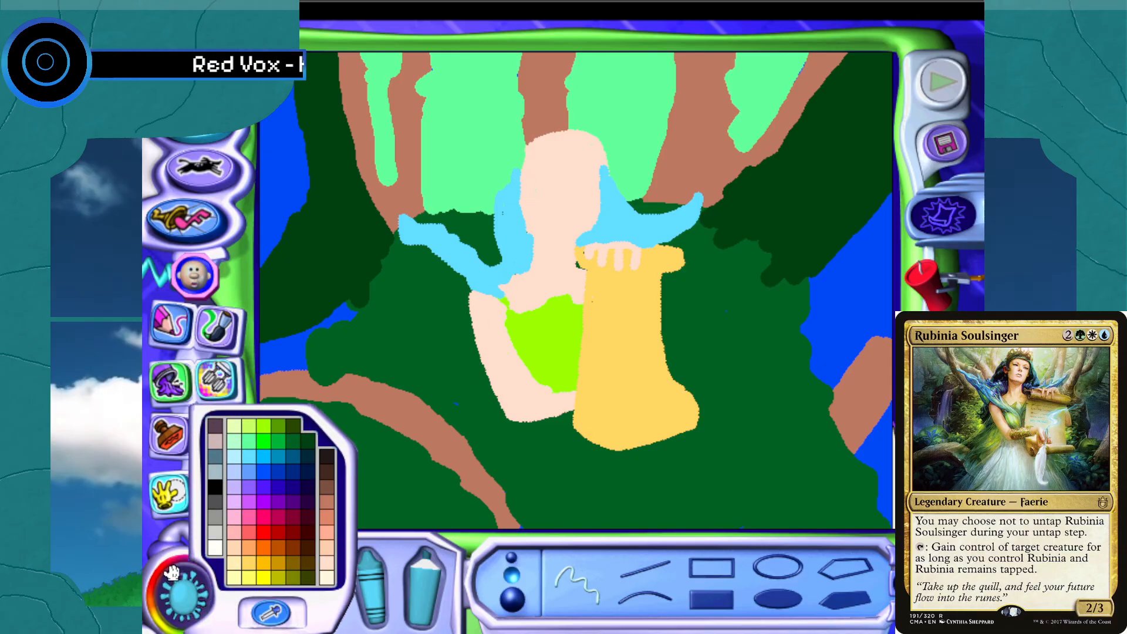
{"action": "left_click", "coordinate": [222, 490]}
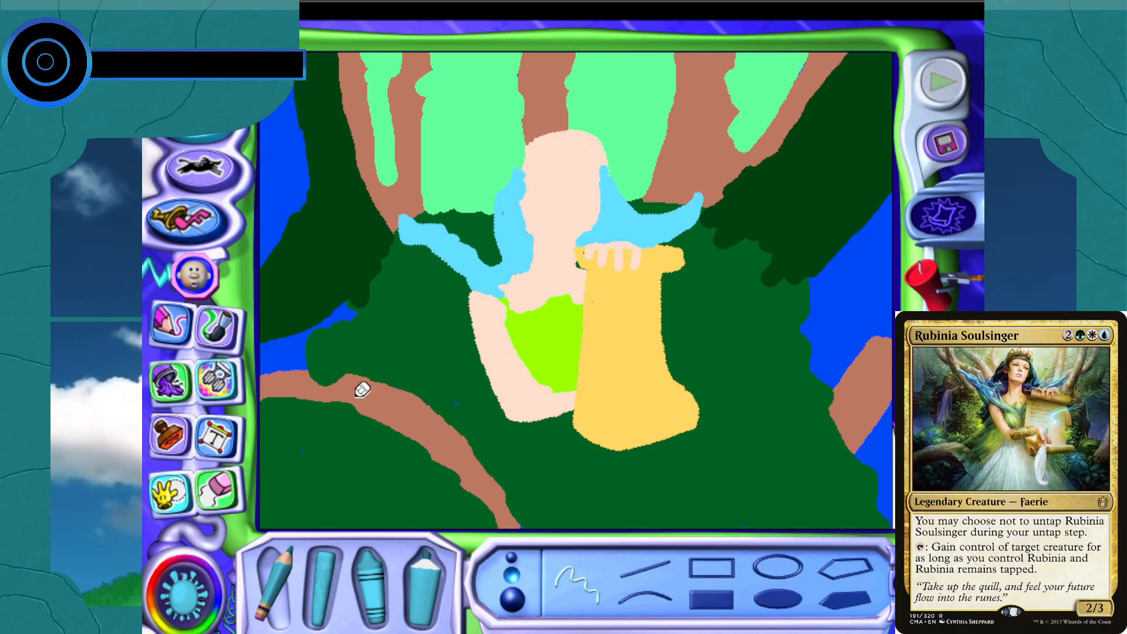
{"action": "left_click", "coordinate": [223, 588]}
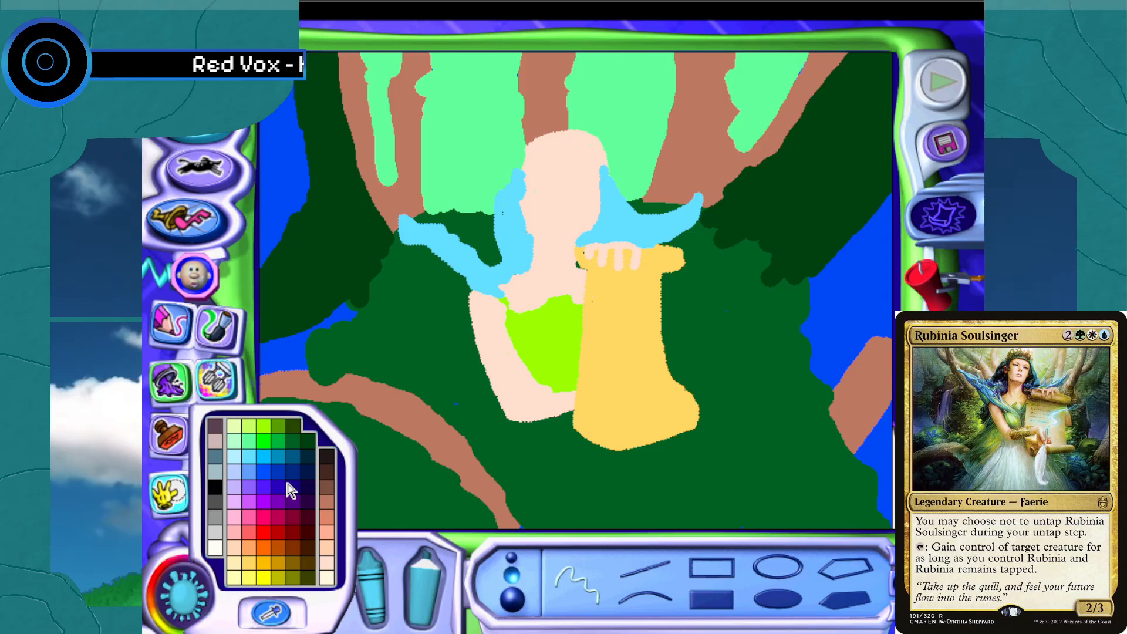
{"action": "left_click", "coordinate": [327, 456]}
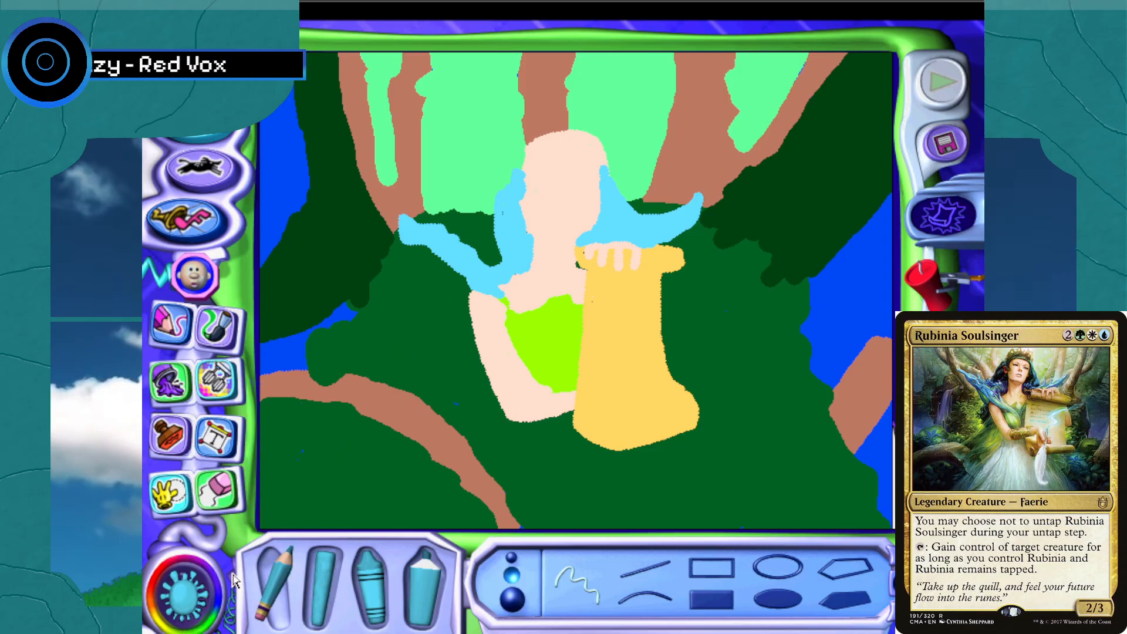
{"action": "left_click", "coordinate": [185, 589]}
{"action": "left_click", "coordinate": [327, 466]}
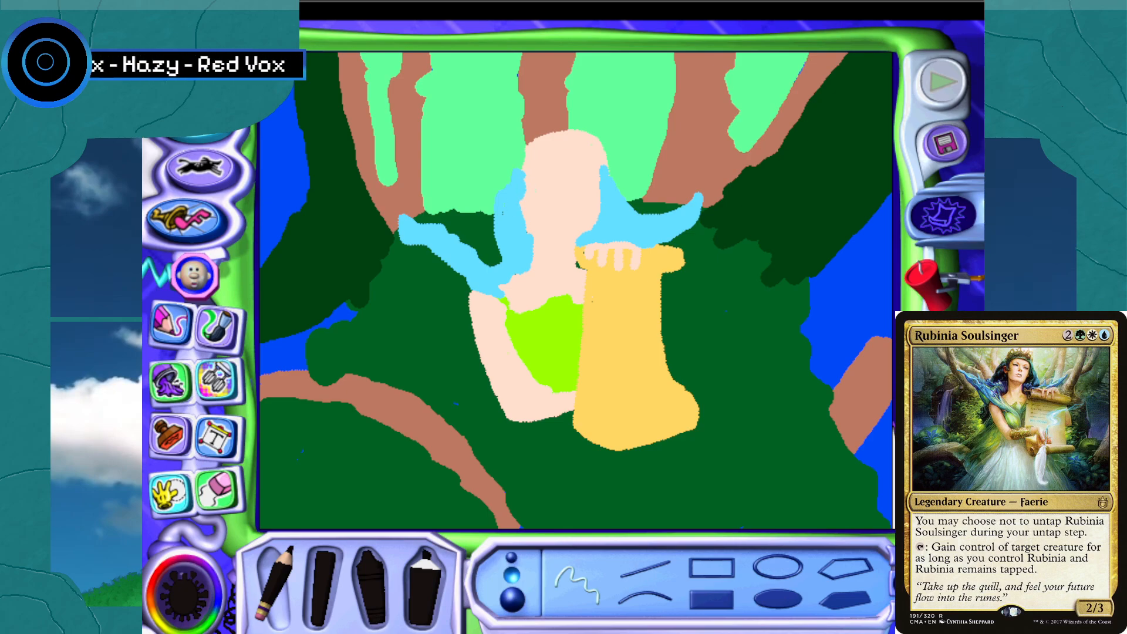
{"action": "mouse_move", "coordinate": [522, 196]}
{"action": "left_mouse_down"}
{"action": "mouse_move", "coordinate": [527, 154]}
{"action": "mouse_move", "coordinate": [544, 140]}
{"action": "mouse_move", "coordinate": [594, 150]}
{"action": "left_mouse_up"}
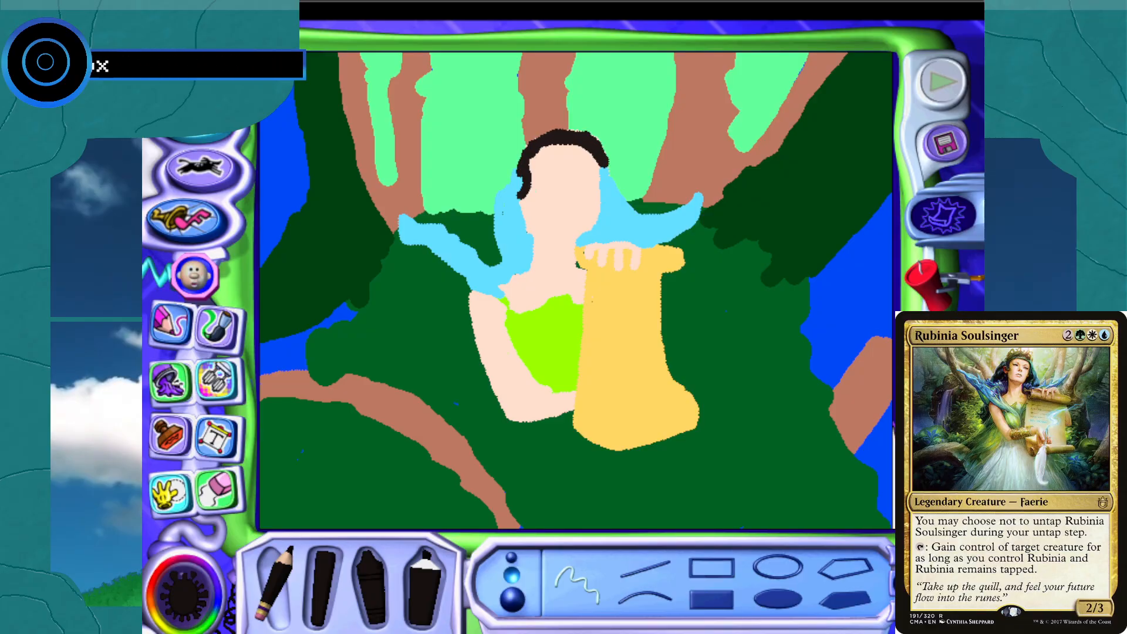
{"action": "left_click_drag", "start_coordinate": [524, 176], "coordinate": [523, 197]}
{"action": "left_click_drag", "start_coordinate": [558, 137], "coordinate": [568, 133]}
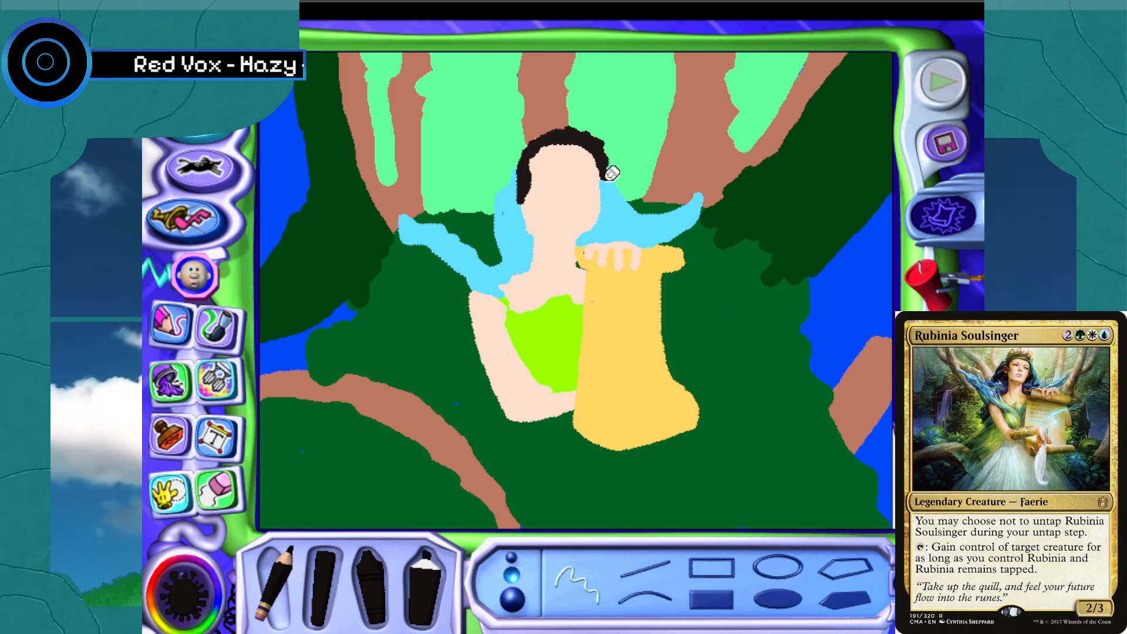
{"action": "mouse_move", "coordinate": [611, 173]}
{"action": "left_mouse_down"}
{"action": "mouse_move", "coordinate": [611, 226]}
{"action": "mouse_move", "coordinate": [614, 208]}
{"action": "left_mouse_up"}
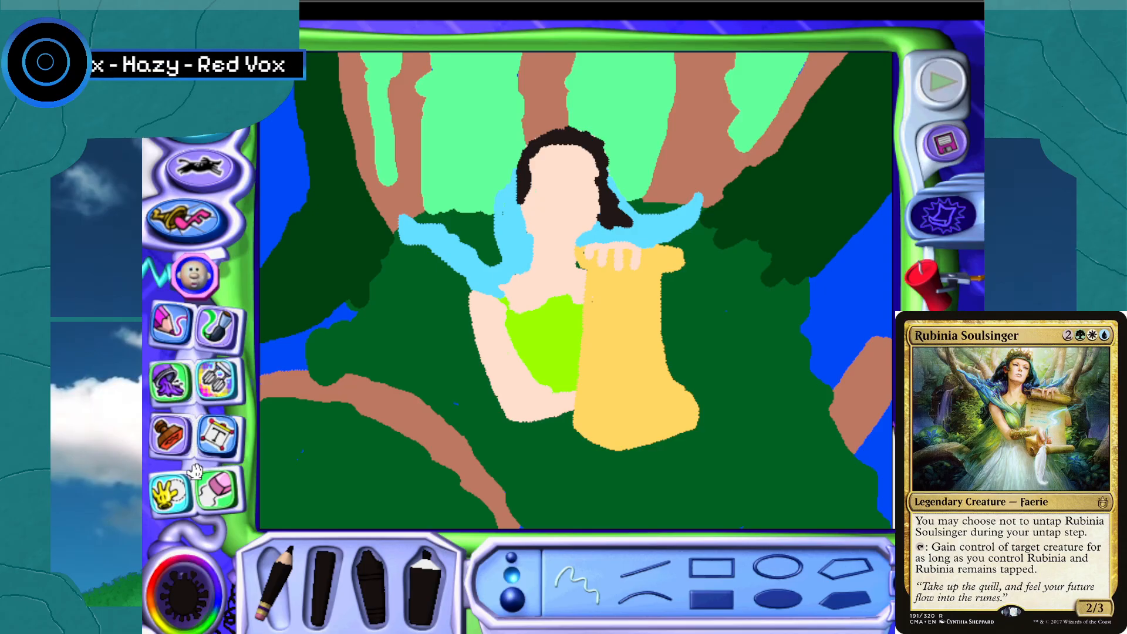
Add a small ear at the hair's edge beside the light blue wing in the sampled pale skin colour
{"action": "left_click", "coordinate": [182, 590]}
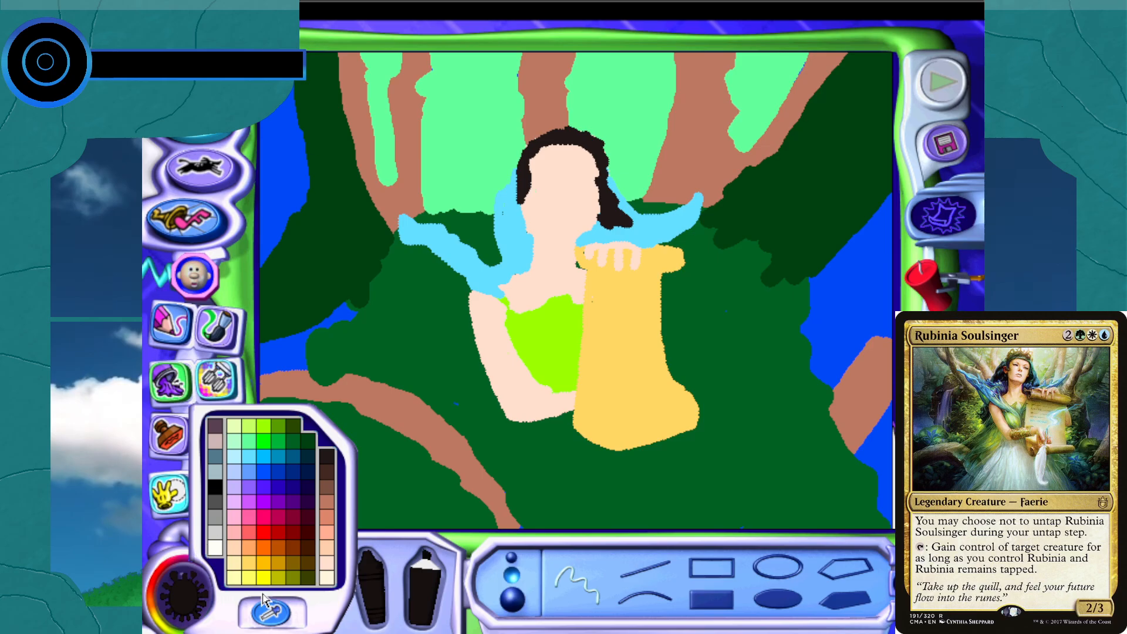
{"action": "left_click", "coordinate": [265, 604]}
{"action": "left_click", "coordinate": [532, 221]}
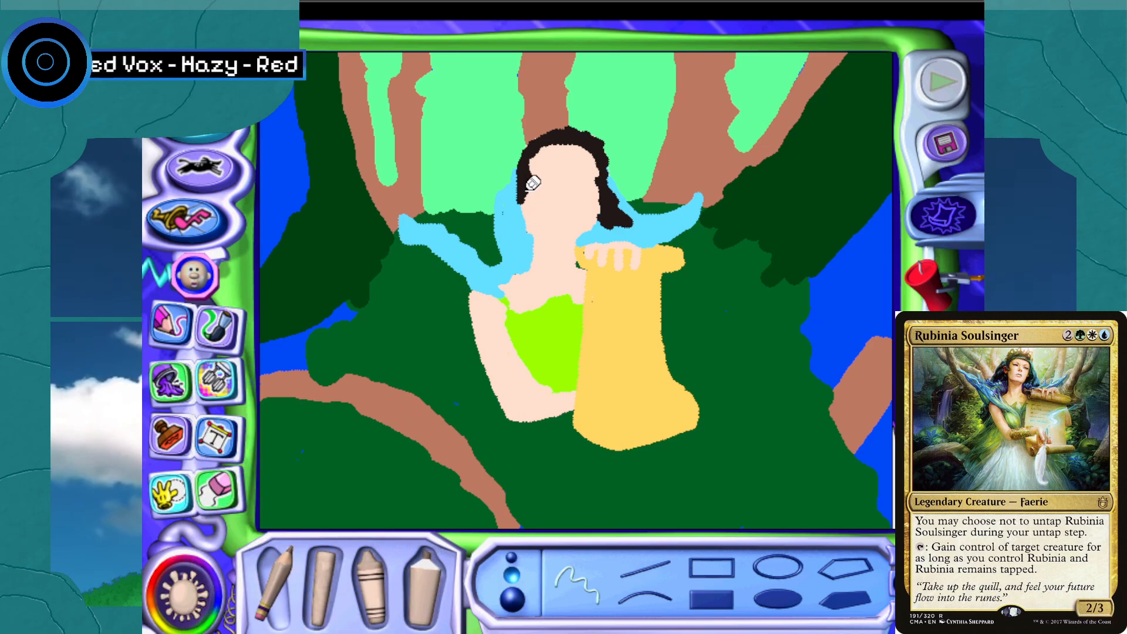
{"action": "left_click_drag", "start_coordinate": [522, 195], "coordinate": [511, 191]}
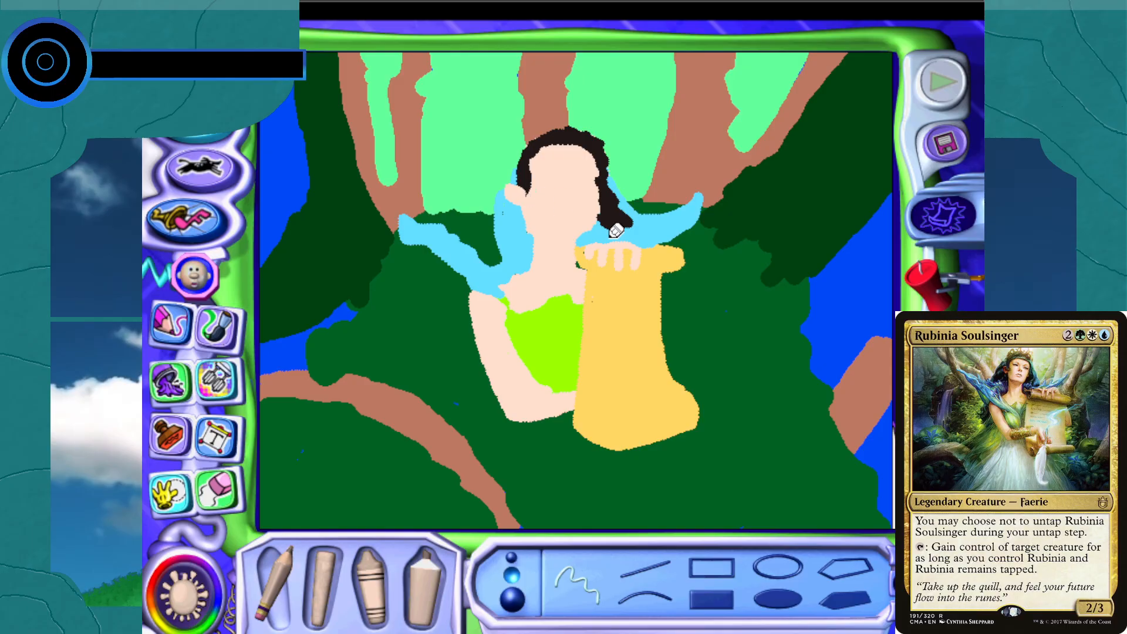
Draw a zigzag pointed crown in pale yellow-green across the top of the hair
{"action": "left_click", "coordinate": [182, 593]}
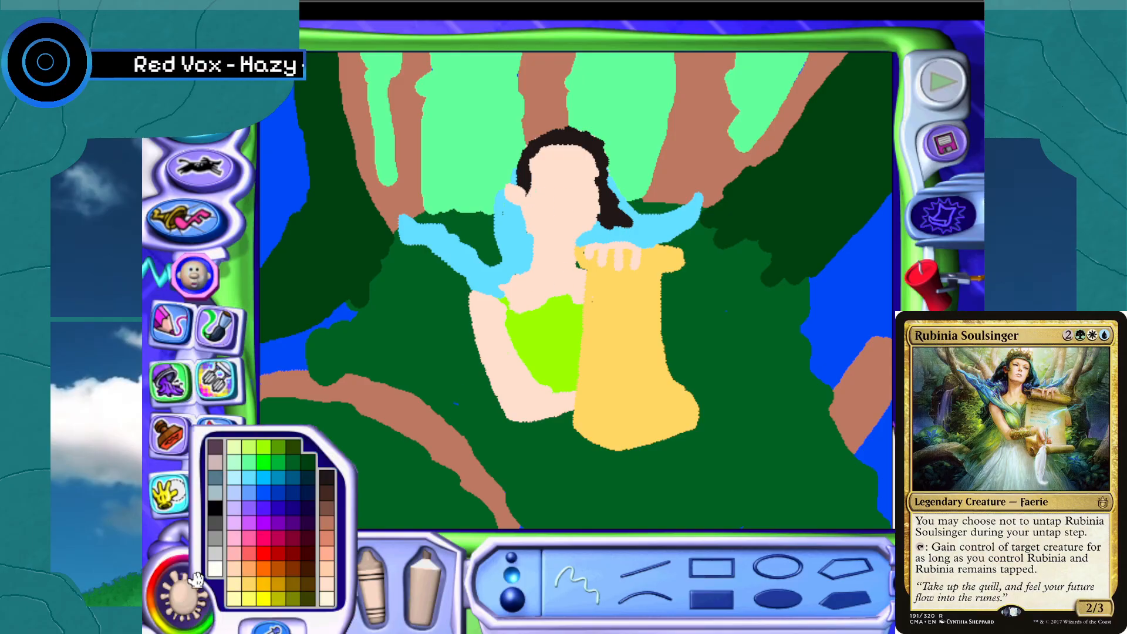
{"action": "left_click", "coordinate": [233, 427]}
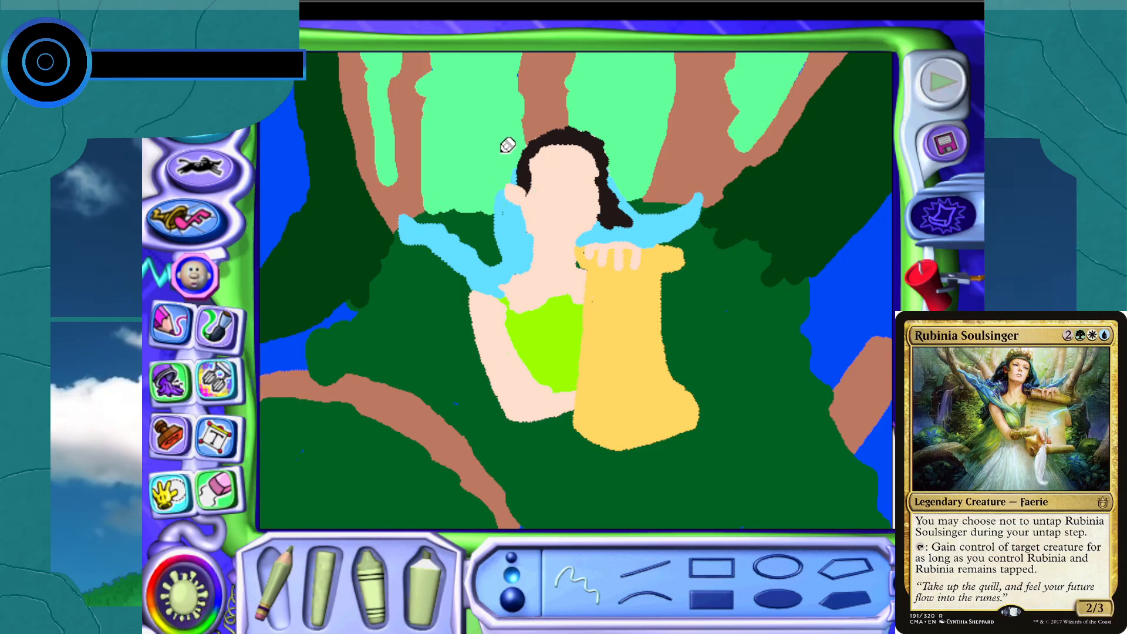
{"action": "left_click_drag", "start_coordinate": [526, 154], "coordinate": [537, 130]}
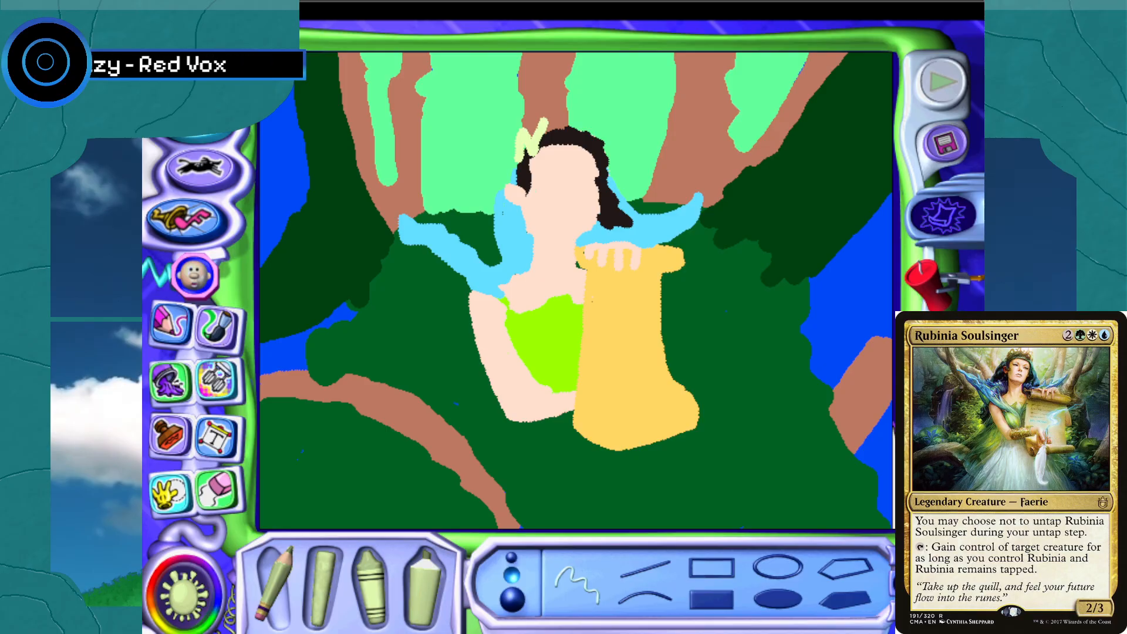
{"action": "mouse_move", "coordinate": [541, 127]}
{"action": "left_mouse_down"}
{"action": "mouse_move", "coordinate": [554, 139]}
{"action": "mouse_move", "coordinate": [566, 122]}
{"action": "left_mouse_up"}
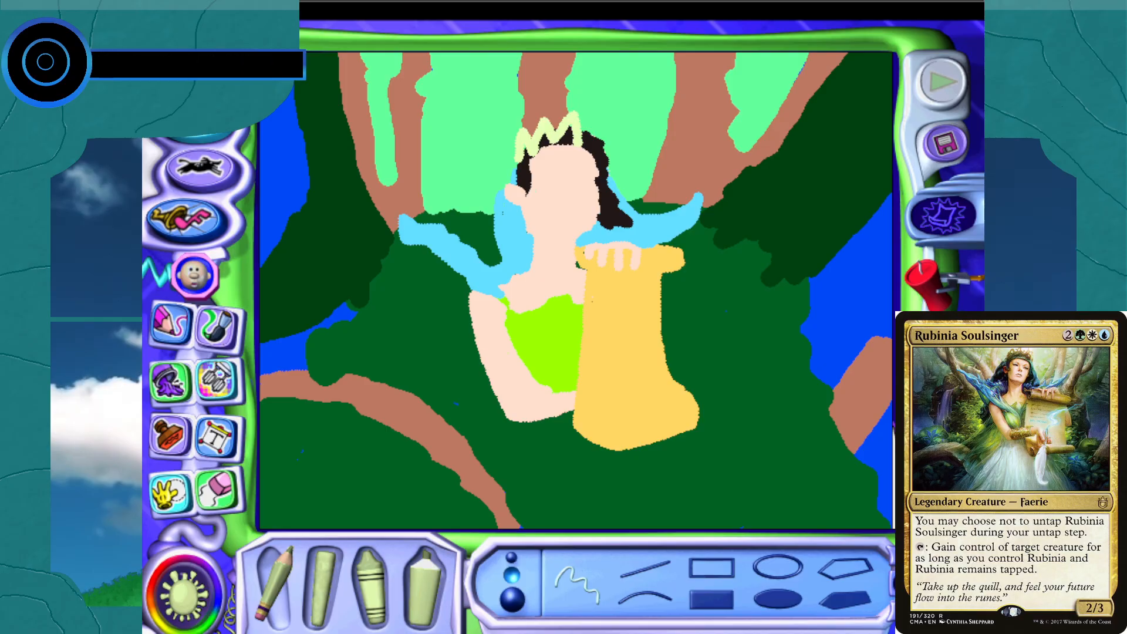
{"action": "mouse_move", "coordinate": [596, 119]}
{"action": "left_mouse_down"}
{"action": "mouse_move", "coordinate": [604, 140]}
{"action": "mouse_move", "coordinate": [610, 124]}
{"action": "mouse_move", "coordinate": [605, 167]}
{"action": "left_mouse_up"}
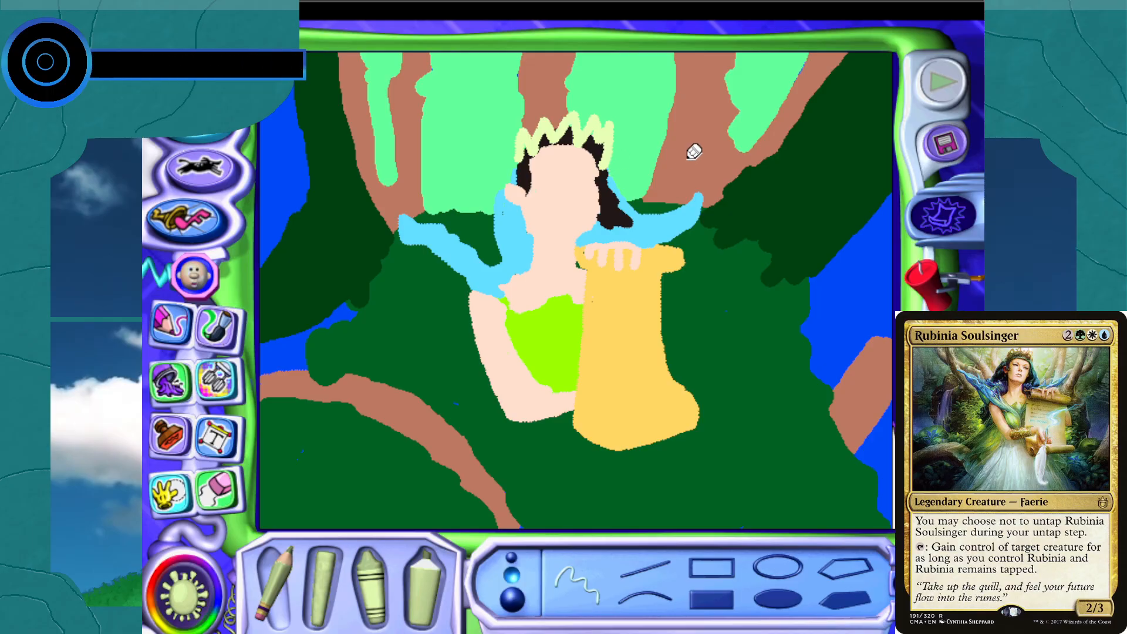
Paint a short black mouth on the lower part of the face
{"action": "left_click", "coordinate": [179, 592]}
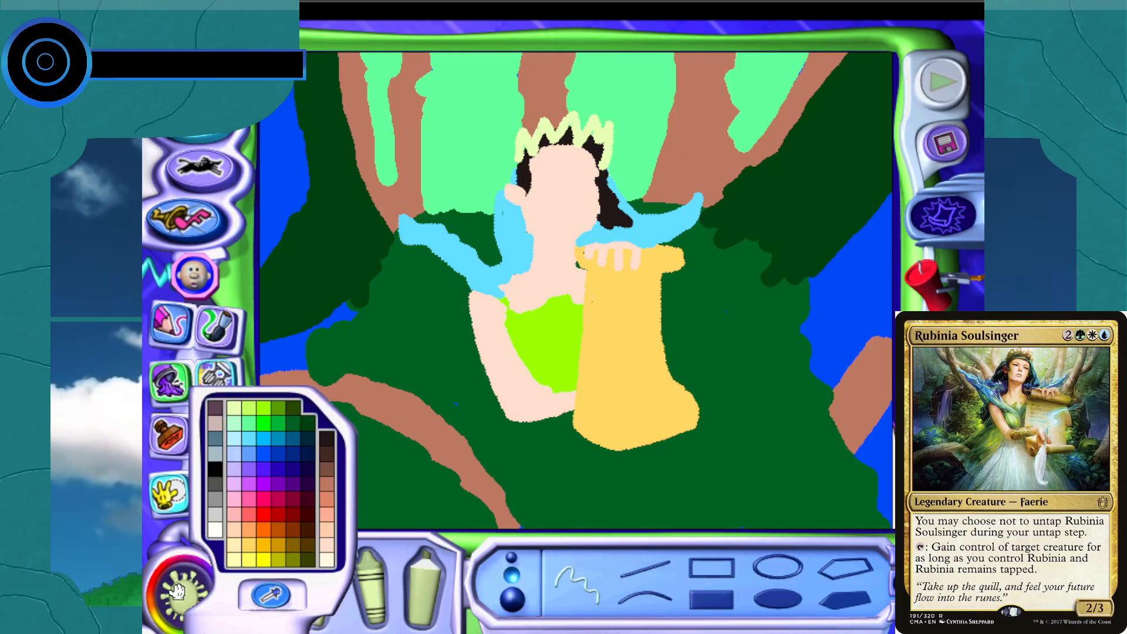
{"action": "left_click", "coordinate": [214, 487]}
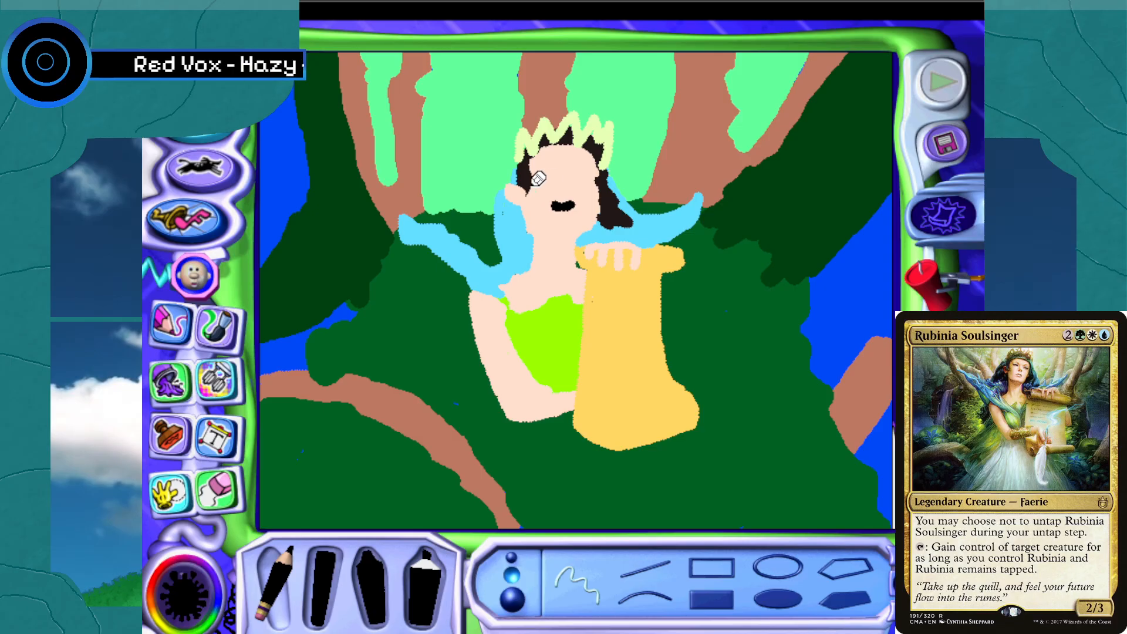
Draw two small thin black eyes with the finest brush and a thin salmon frowning mouth below the black one
{"action": "left_click_drag", "start_coordinate": [534, 185], "coordinate": [556, 188]}
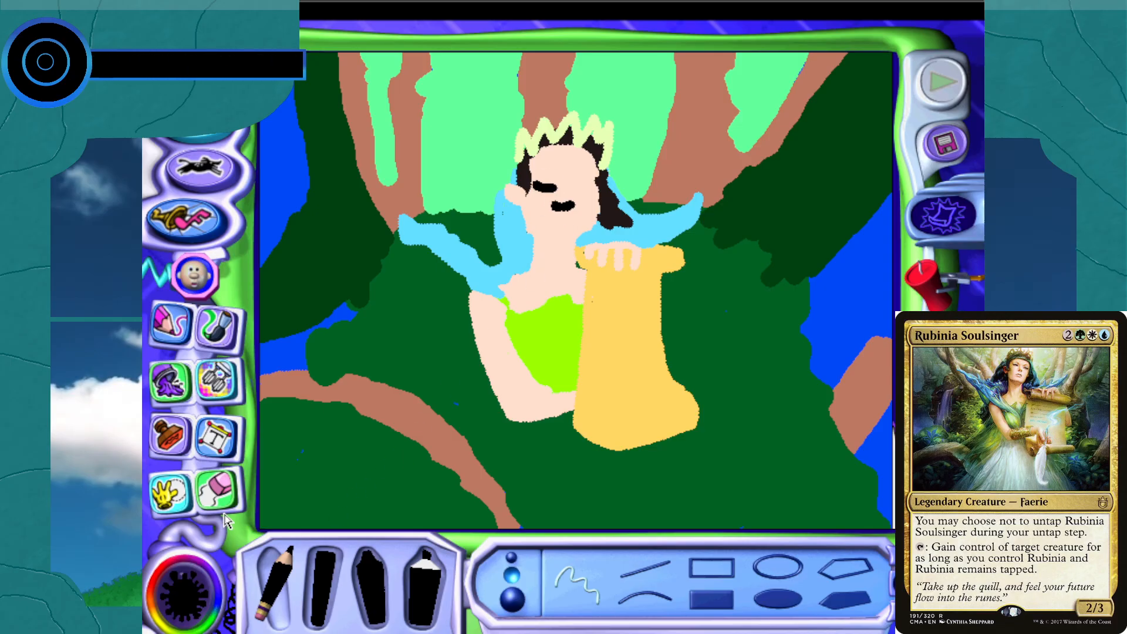
{"action": "left_click", "coordinate": [195, 274]}
{"action": "left_click", "coordinate": [513, 555]}
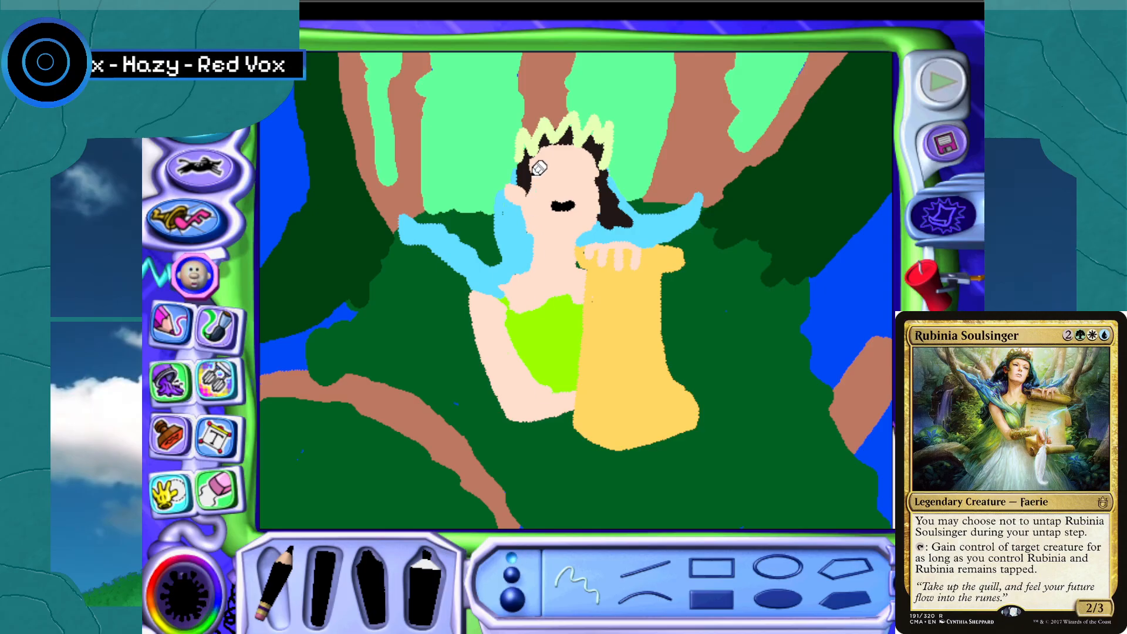
{"action": "left_click_drag", "start_coordinate": [532, 175], "coordinate": [547, 173]}
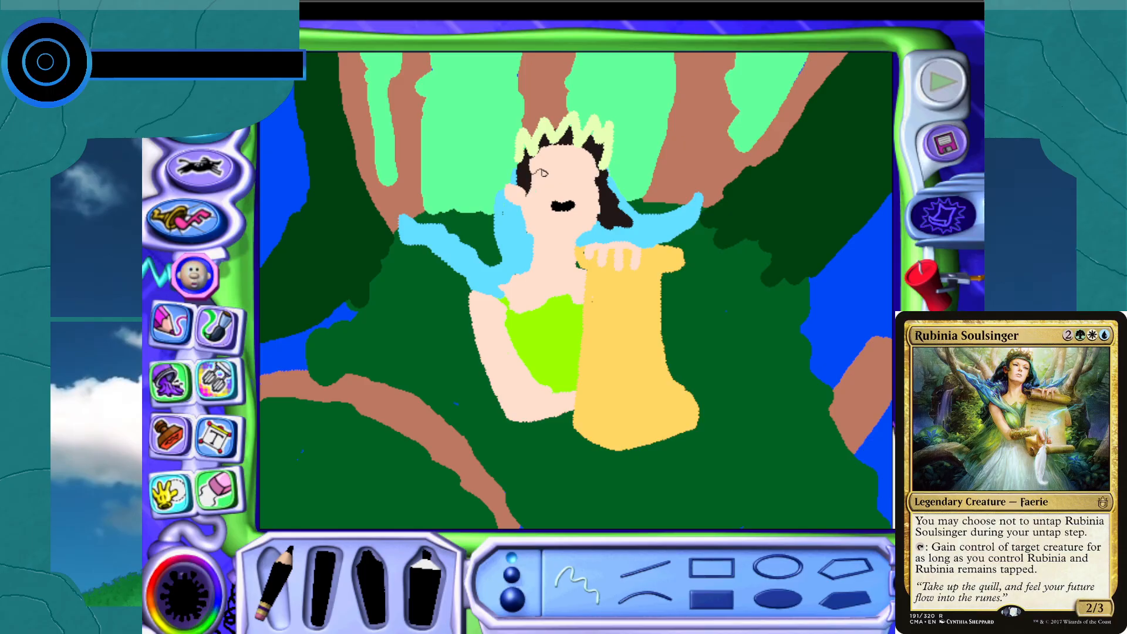
{"action": "left_click_drag", "start_coordinate": [570, 172], "coordinate": [587, 171]}
{"action": "left_click", "coordinate": [186, 591]}
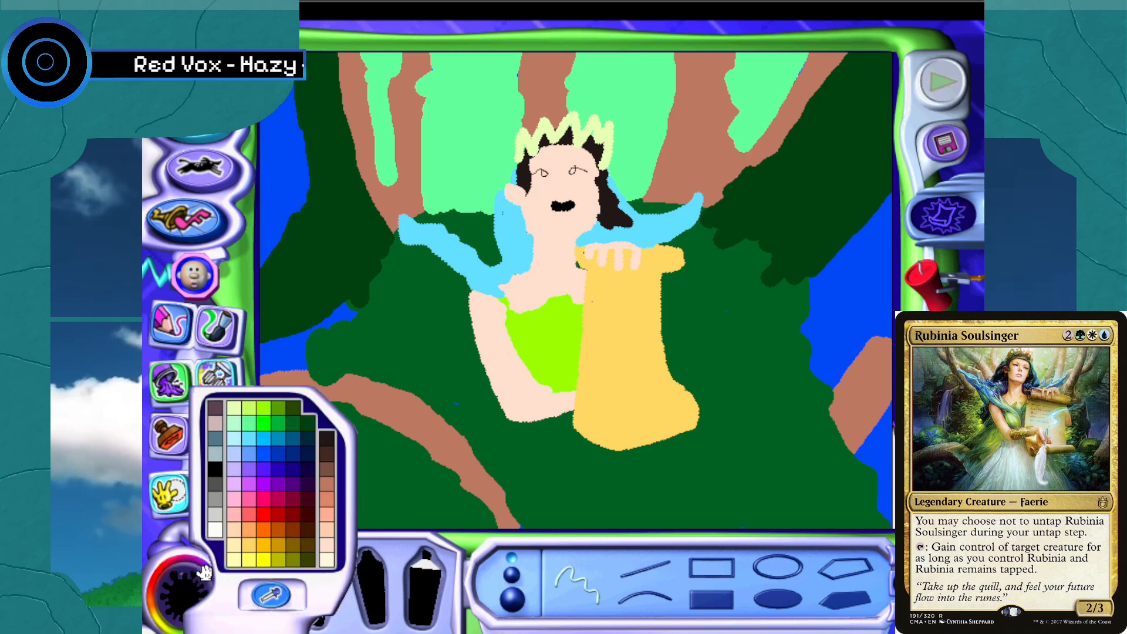
{"action": "left_click", "coordinate": [327, 519]}
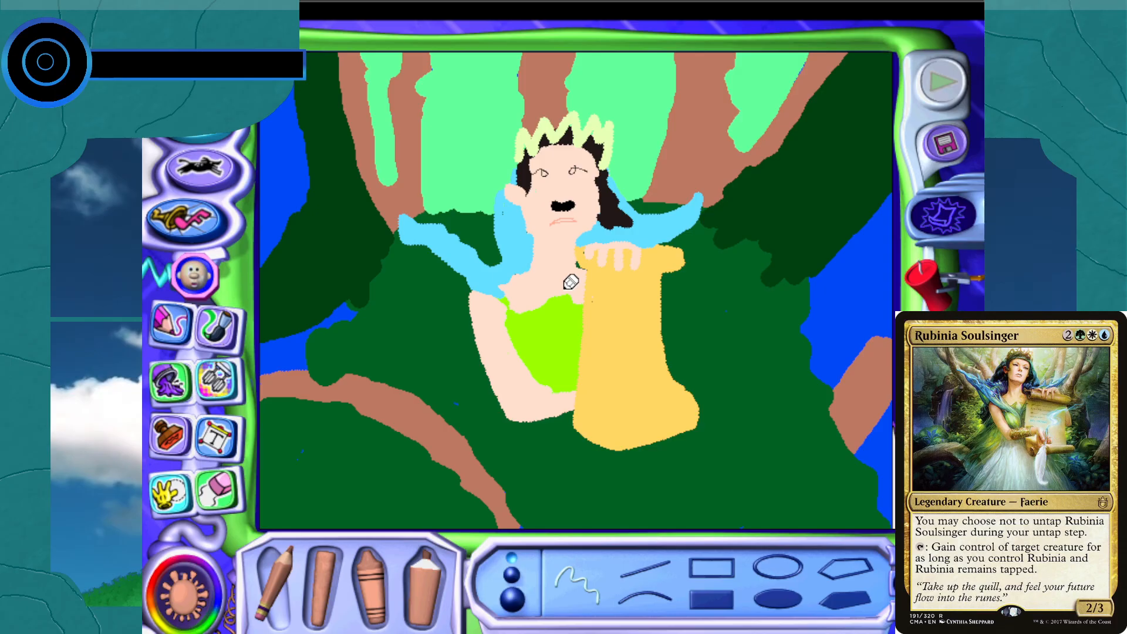
Outline a flared piece of dress behind the bent arm with a medium brush in green sampled from the bodice
{"action": "left_click", "coordinate": [188, 594]}
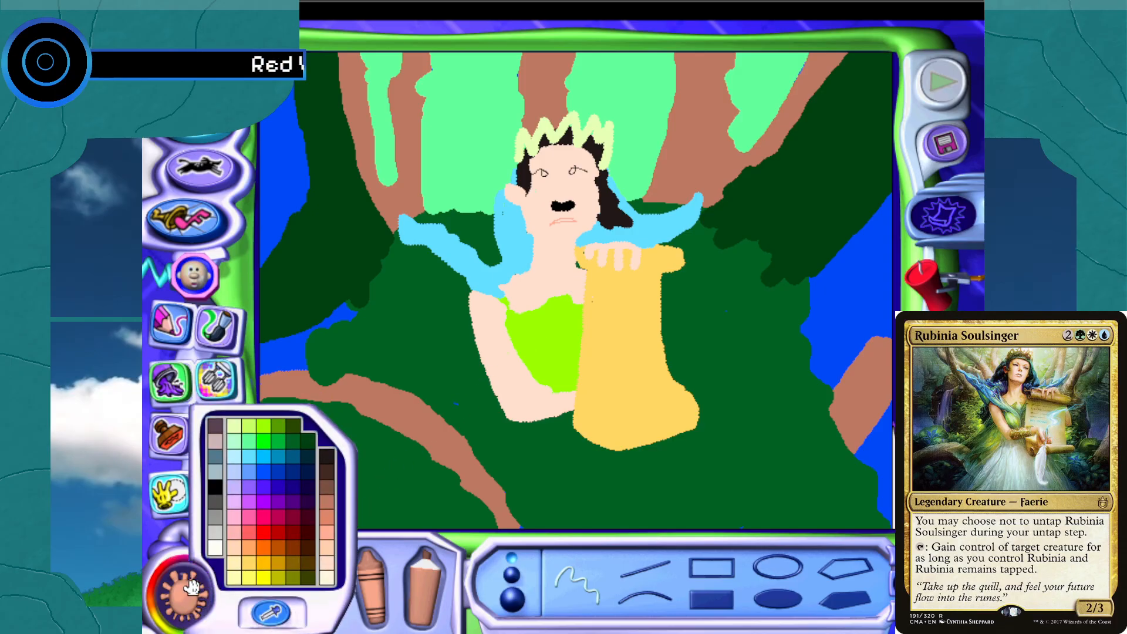
{"action": "left_click", "coordinate": [471, 469]}
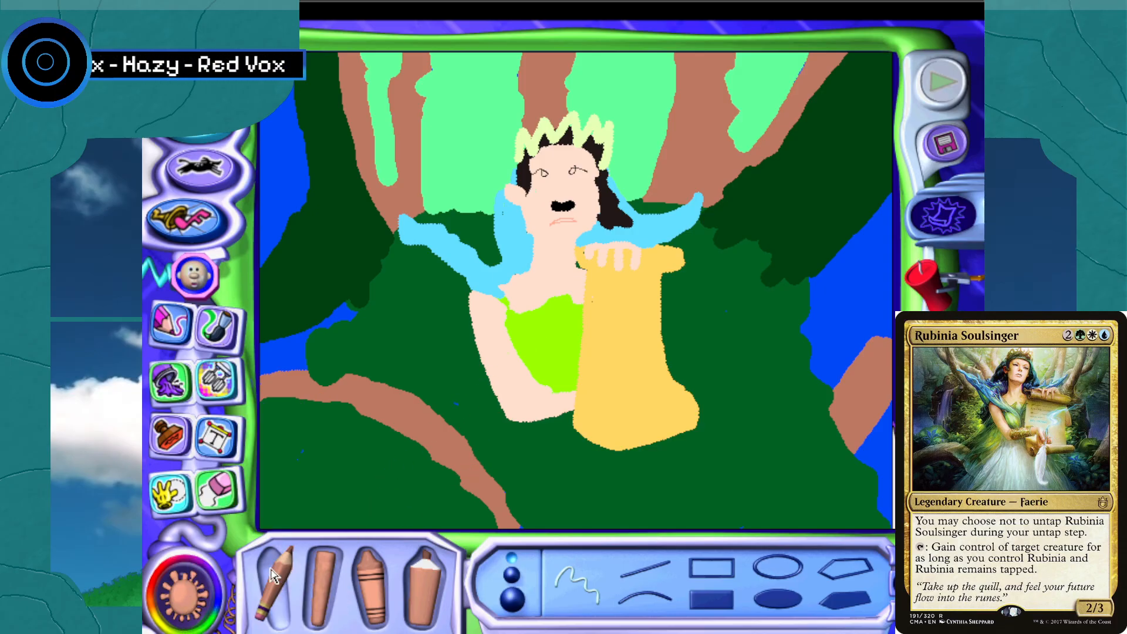
{"action": "left_click", "coordinate": [188, 595]}
{"action": "left_click", "coordinate": [220, 368]}
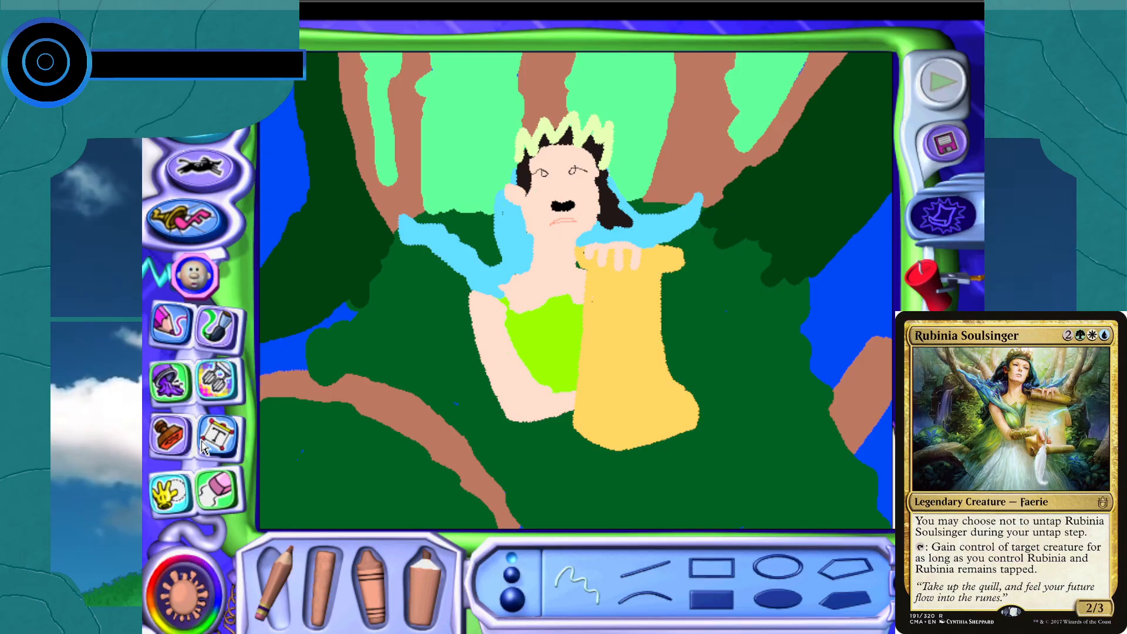
{"action": "left_click", "coordinate": [174, 588]}
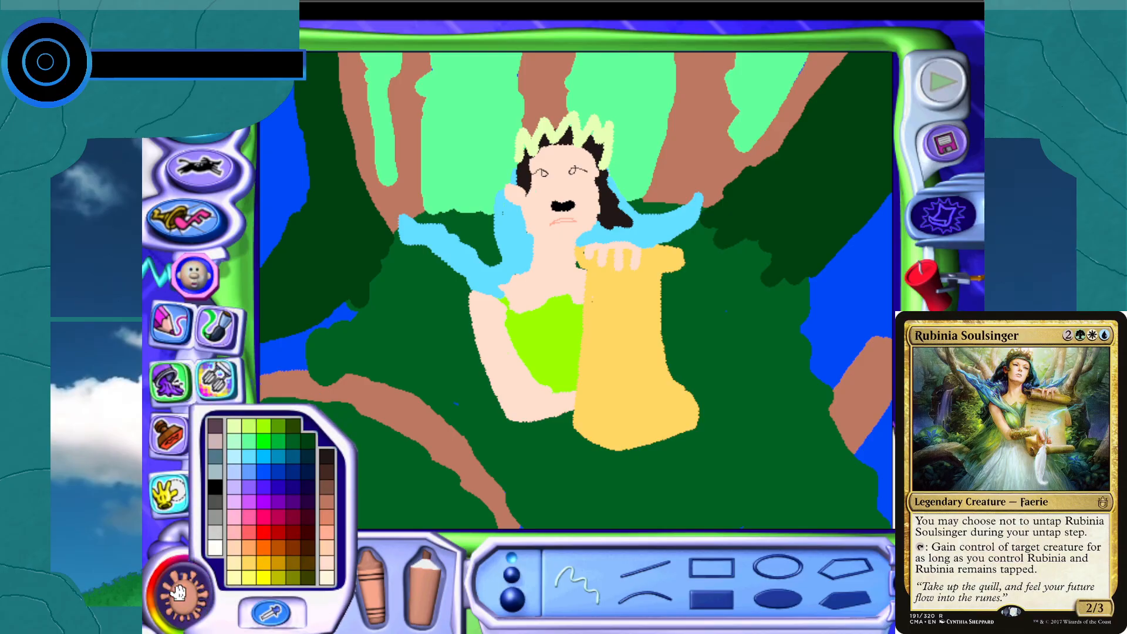
{"action": "left_click", "coordinate": [270, 608]}
{"action": "left_click", "coordinate": [527, 329]}
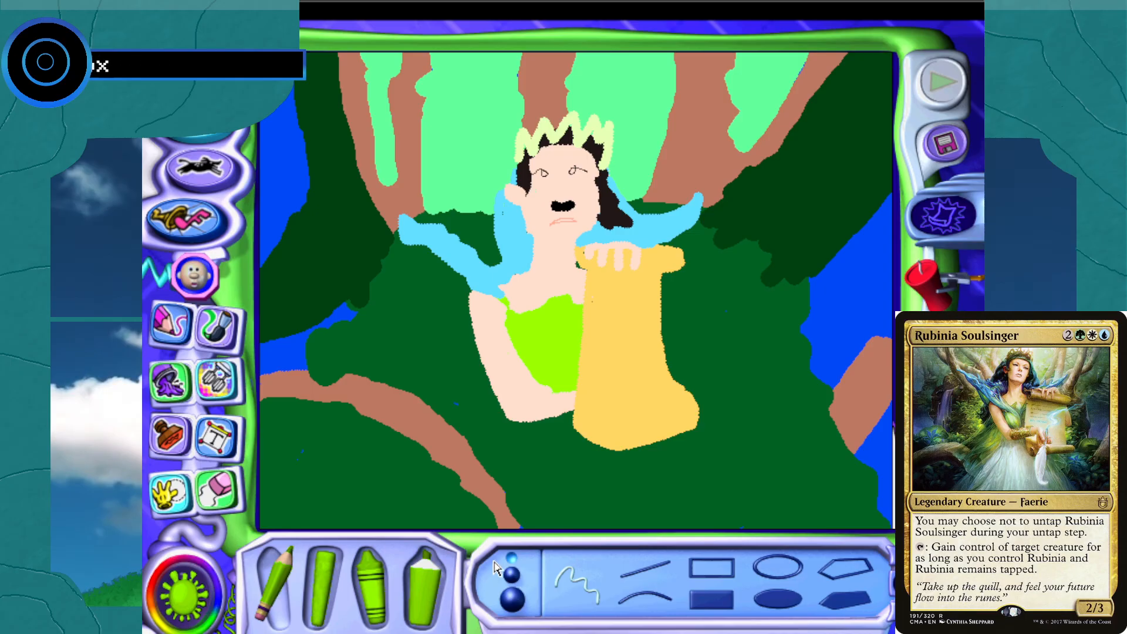
{"action": "left_click", "coordinate": [512, 573]}
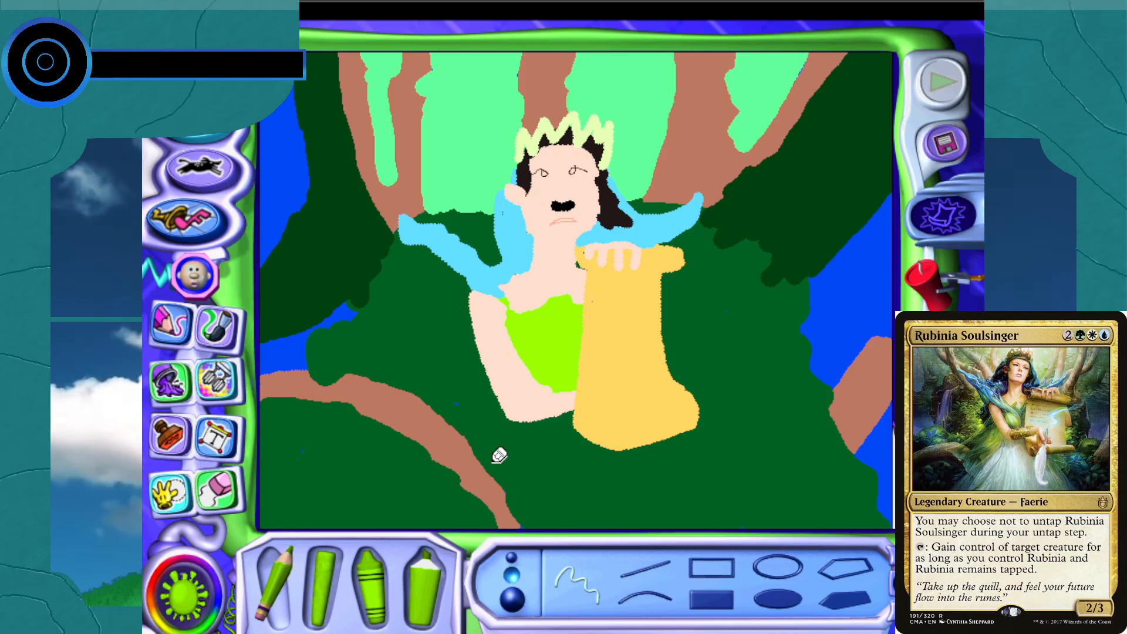
{"action": "left_click", "coordinate": [483, 370]}
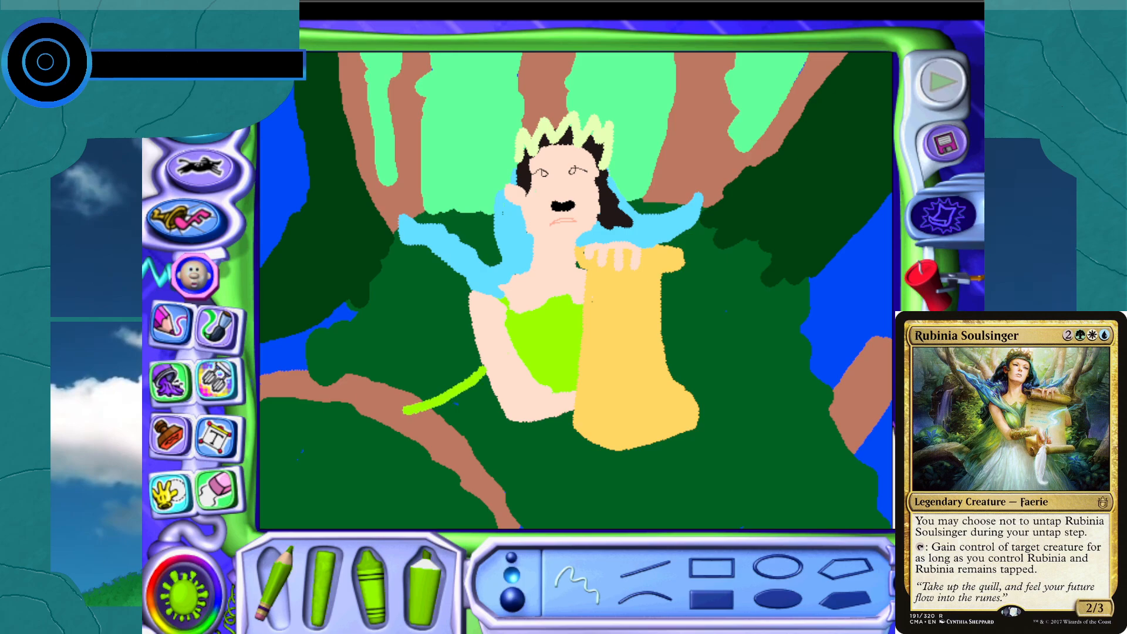
{"action": "mouse_move", "coordinate": [403, 412]}
{"action": "left_mouse_down"}
{"action": "mouse_move", "coordinate": [391, 415]}
{"action": "mouse_move", "coordinate": [423, 427]}
{"action": "mouse_move", "coordinate": [404, 432]}
{"action": "mouse_move", "coordinate": [440, 463]}
{"action": "left_mouse_up"}
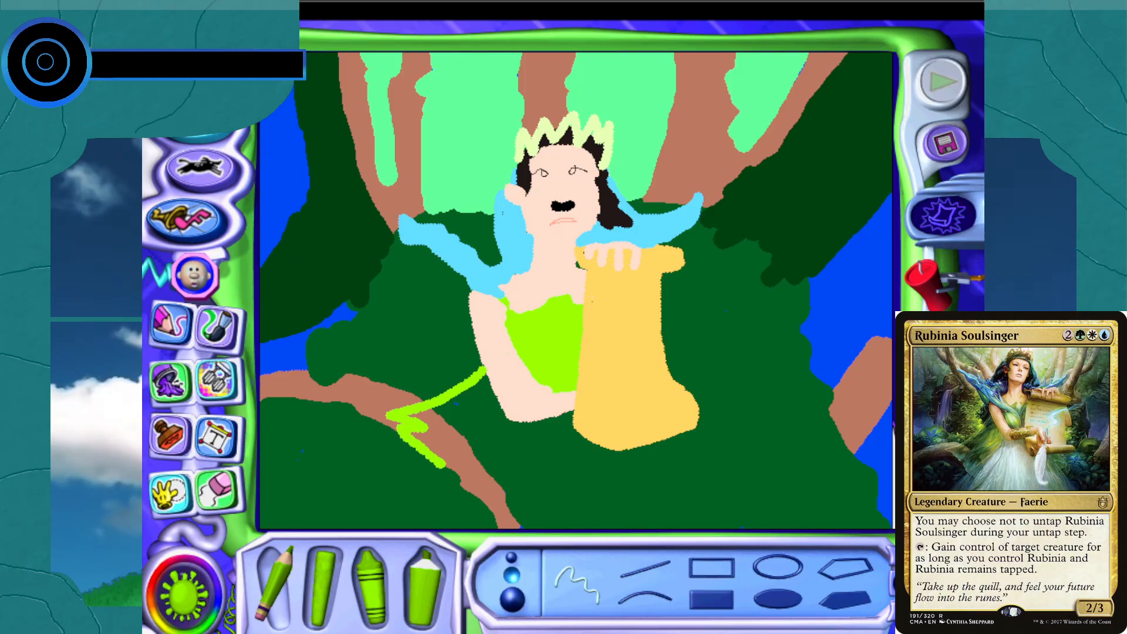
{"action": "mouse_move", "coordinate": [485, 431]}
{"action": "left_mouse_down"}
{"action": "mouse_move", "coordinate": [504, 418]}
{"action": "mouse_move", "coordinate": [440, 466]}
{"action": "left_mouse_up"}
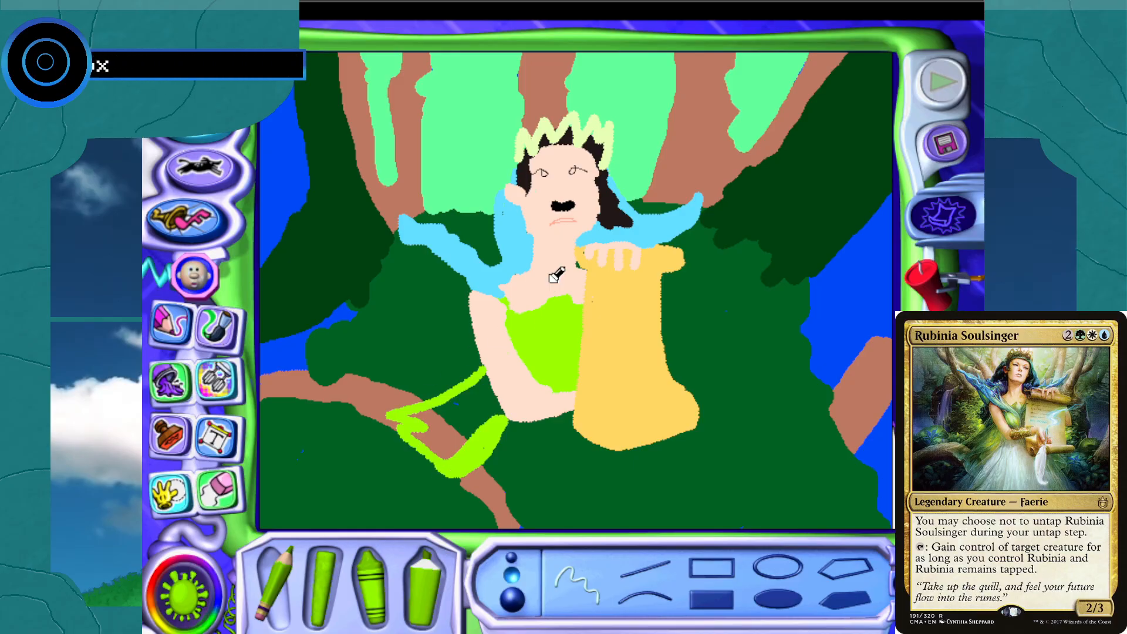
Paint over the black mouth with the sampled pale skin colour and draw a thin black L-shaped nose
{"action": "left_click", "coordinate": [218, 490]}
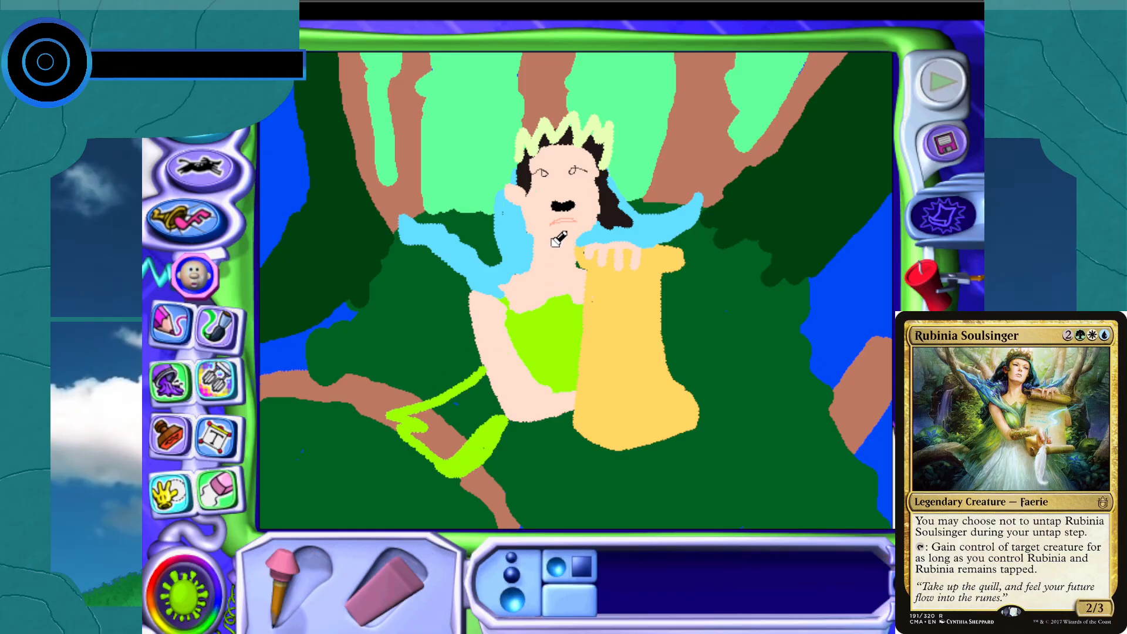
{"action": "left_click", "coordinate": [228, 590]}
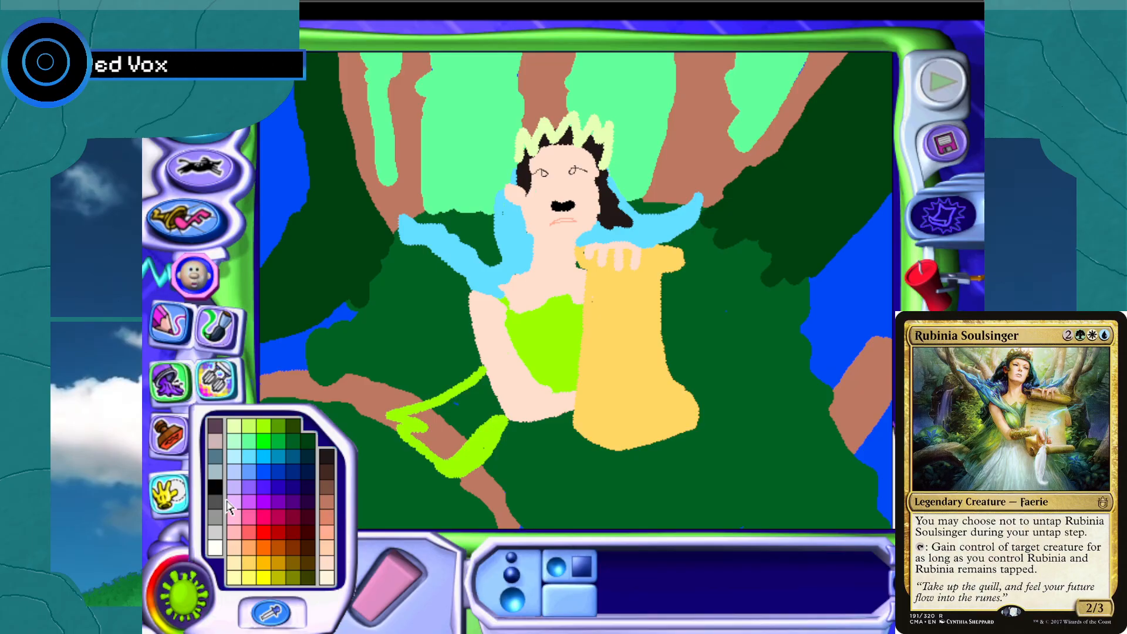
{"action": "left_click", "coordinate": [270, 612]}
{"action": "left_click", "coordinate": [546, 193]}
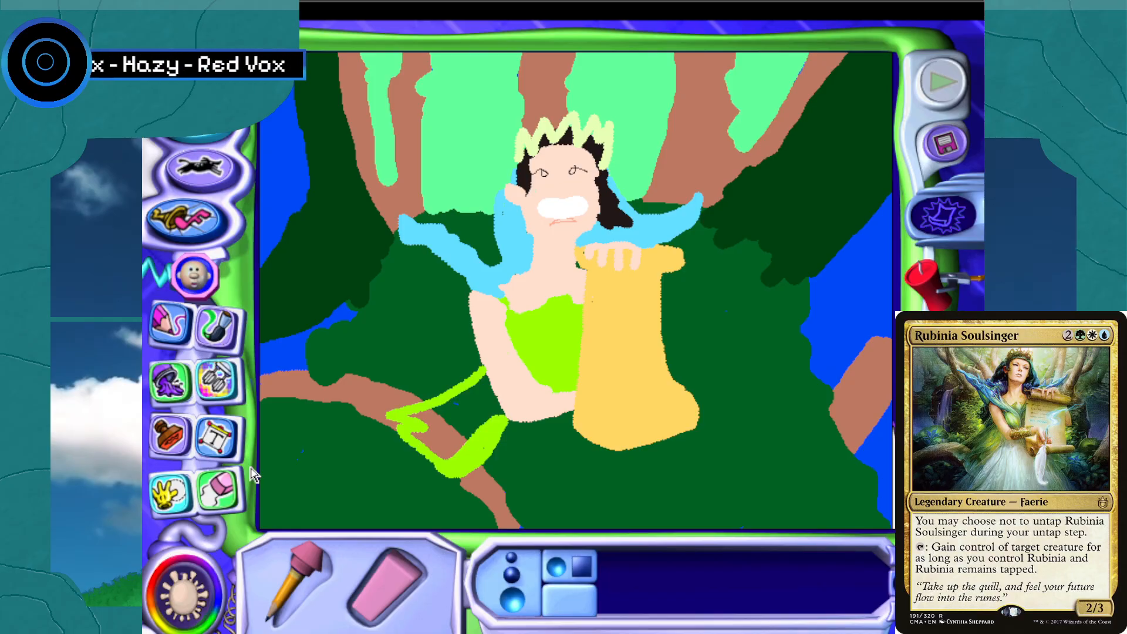
{"action": "left_click", "coordinate": [197, 277]}
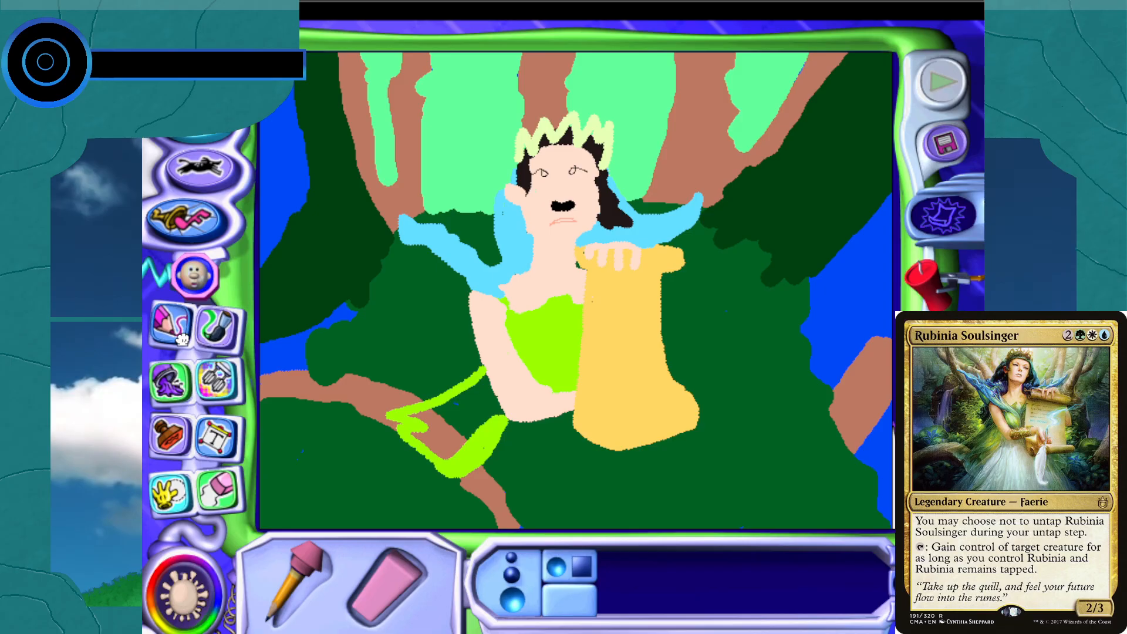
{"action": "left_click", "coordinate": [170, 321]}
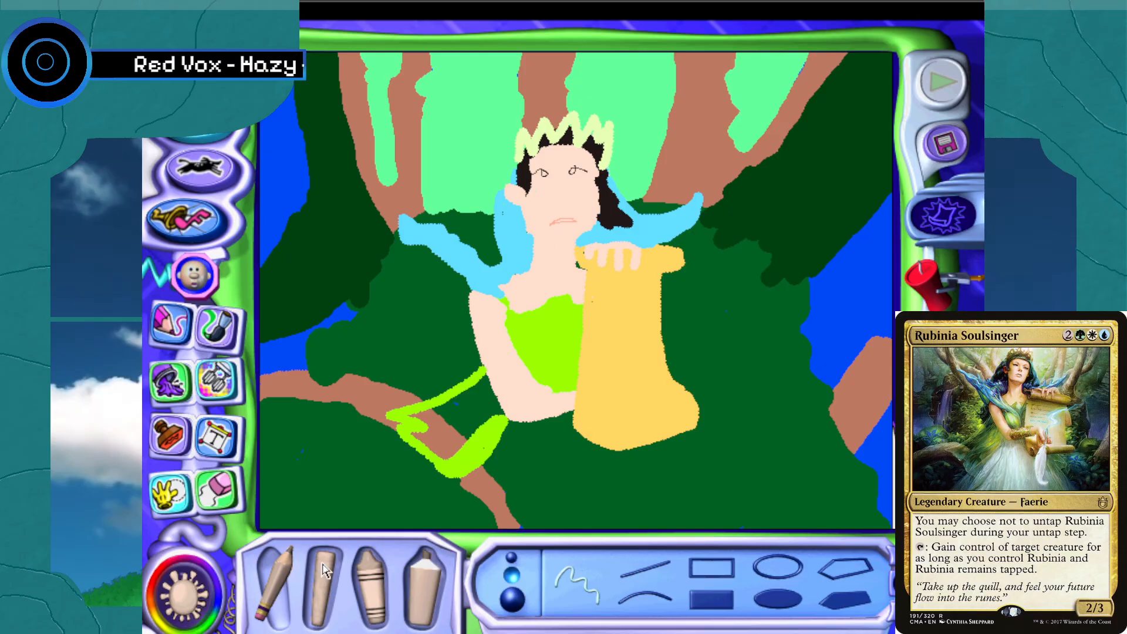
{"action": "left_click", "coordinate": [209, 579]}
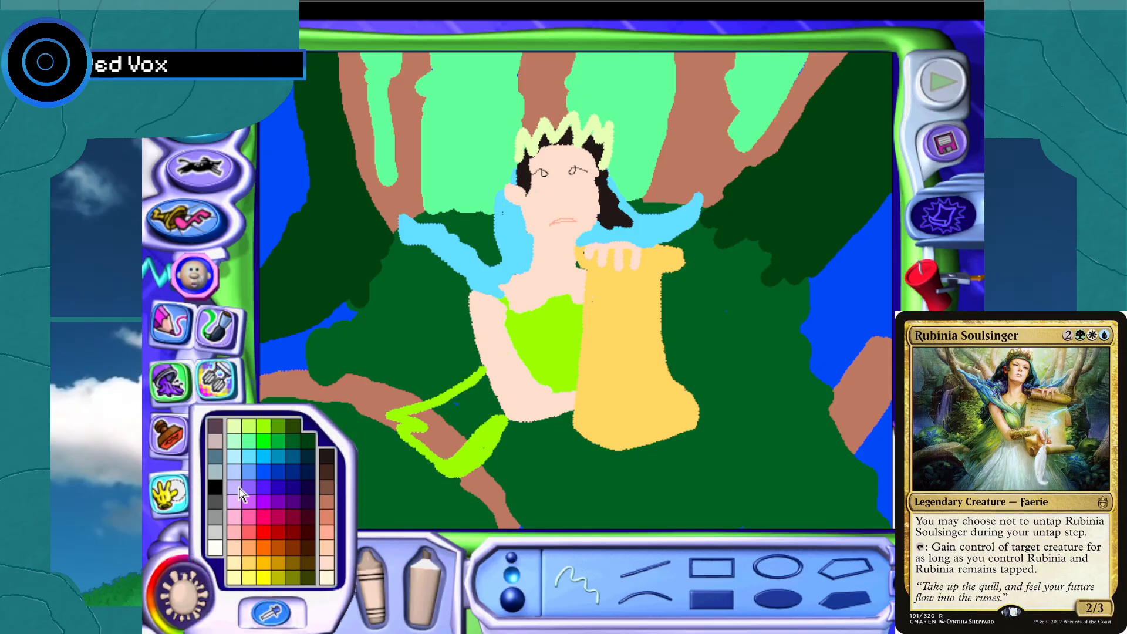
{"action": "left_click", "coordinate": [220, 495]}
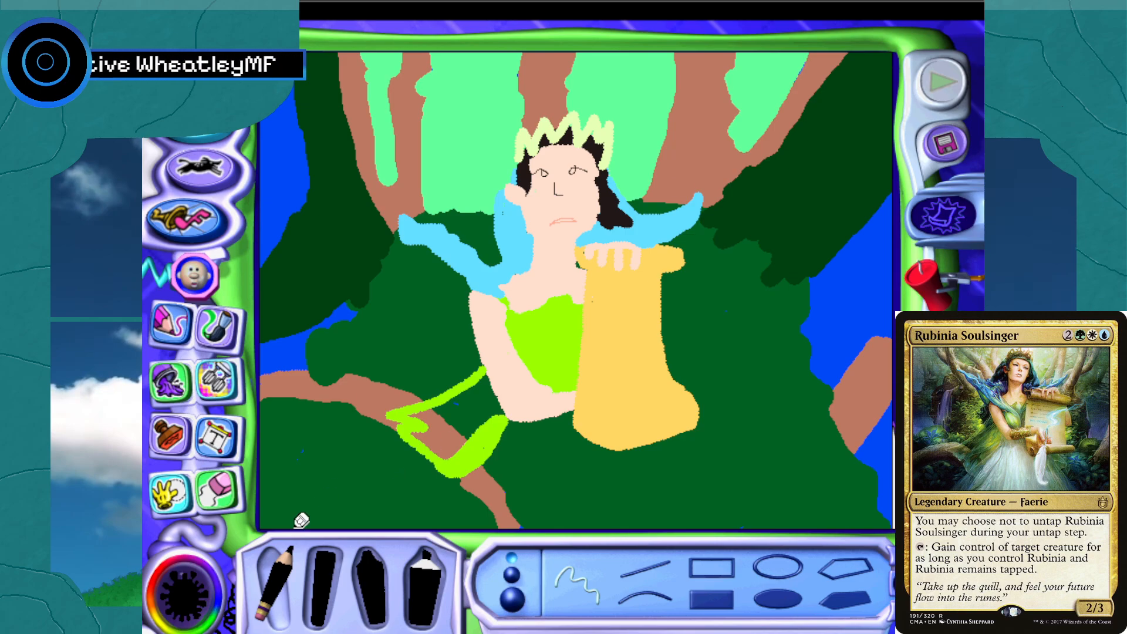
{"action": "left_click", "coordinate": [197, 583]}
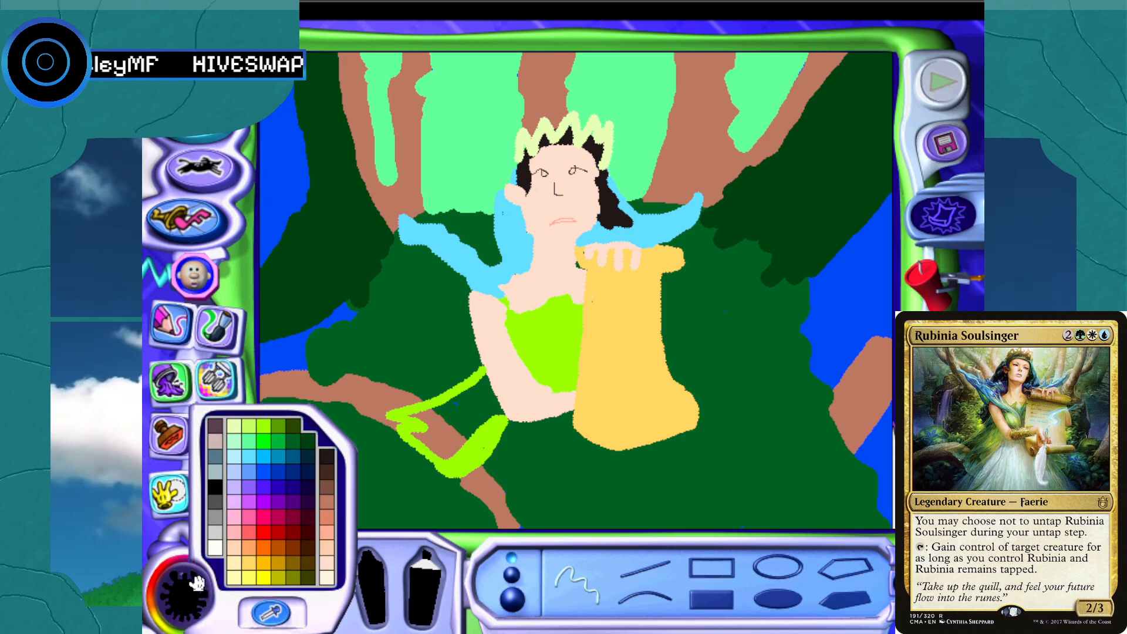
{"action": "left_click", "coordinate": [250, 435]}
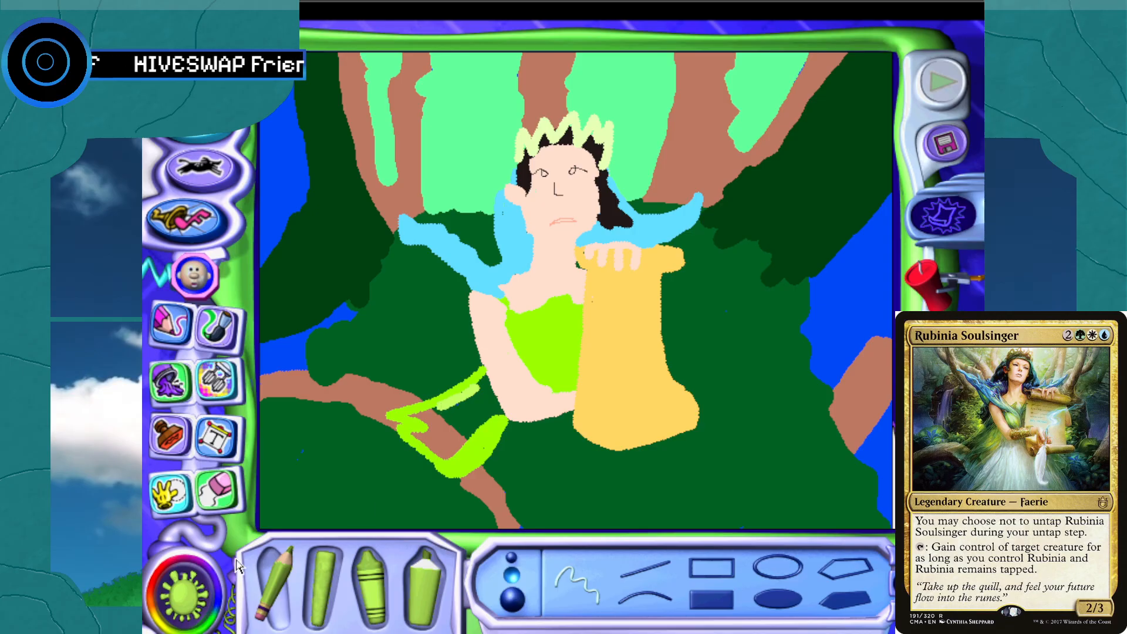
{"action": "left_click", "coordinate": [194, 286]}
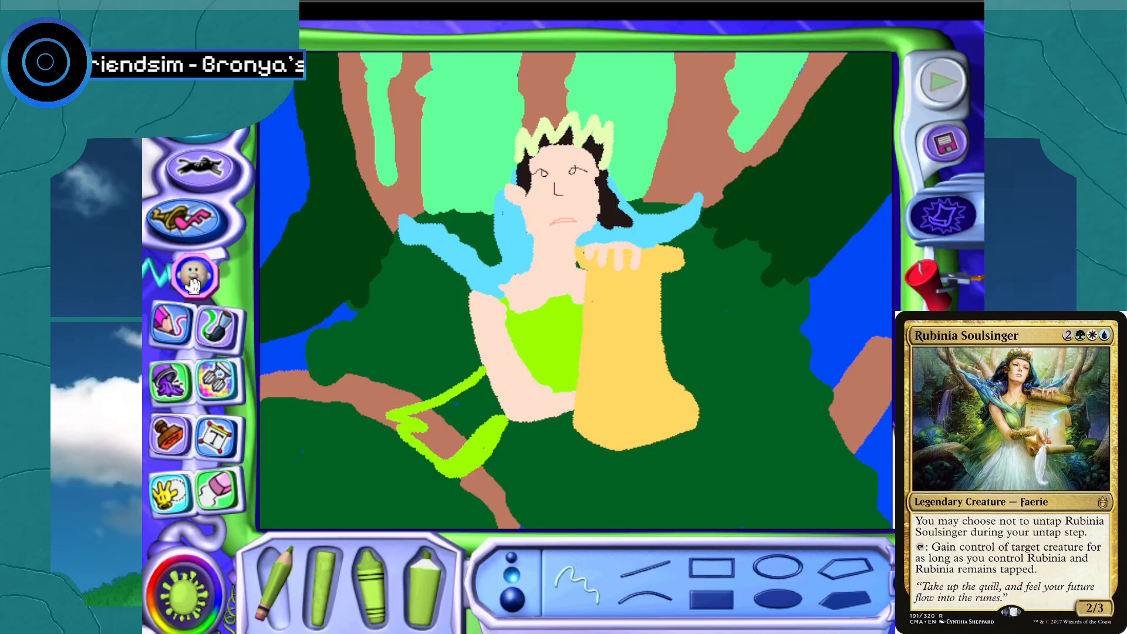
Fill the dress outline behind the arm with bright lime green using the largest brush, up to the arm's edge
{"action": "left_click", "coordinate": [179, 581]}
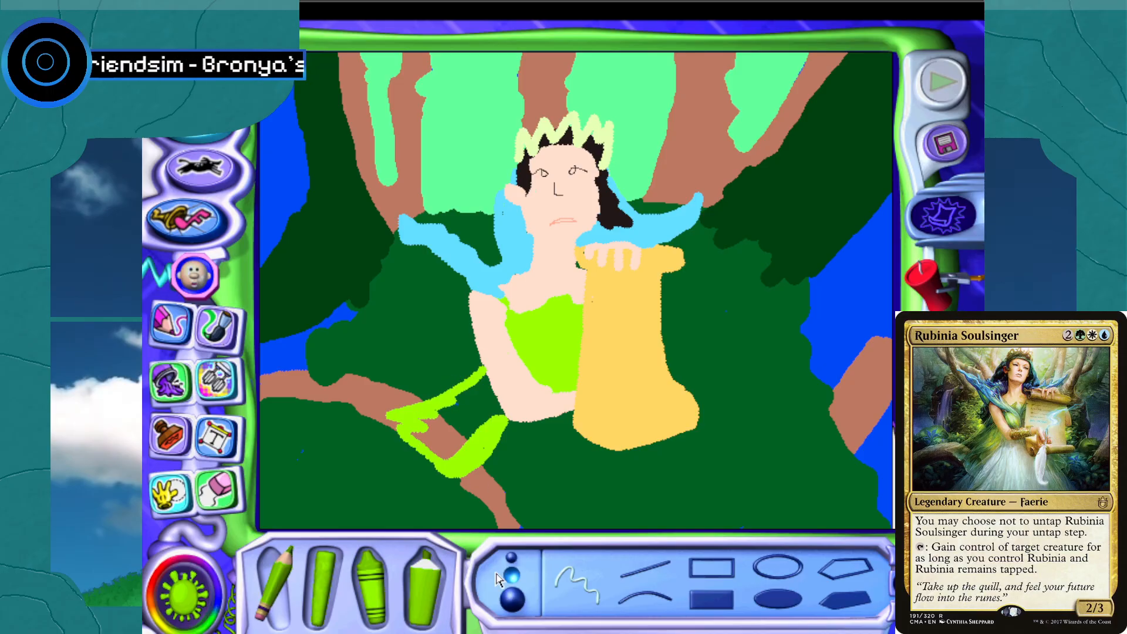
{"action": "left_click", "coordinate": [512, 597]}
{"action": "mouse_move", "coordinate": [472, 451]}
{"action": "left_mouse_down"}
{"action": "mouse_move", "coordinate": [474, 420]}
{"action": "mouse_move", "coordinate": [434, 418]}
{"action": "left_mouse_up"}
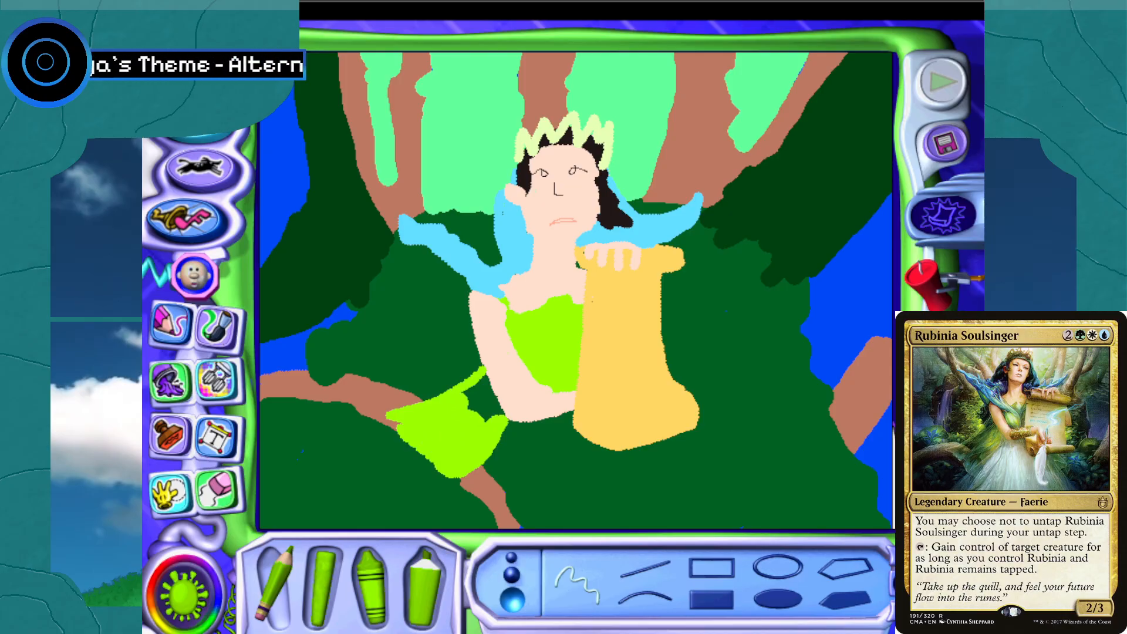
{"action": "left_click_drag", "start_coordinate": [496, 414], "coordinate": [478, 401]}
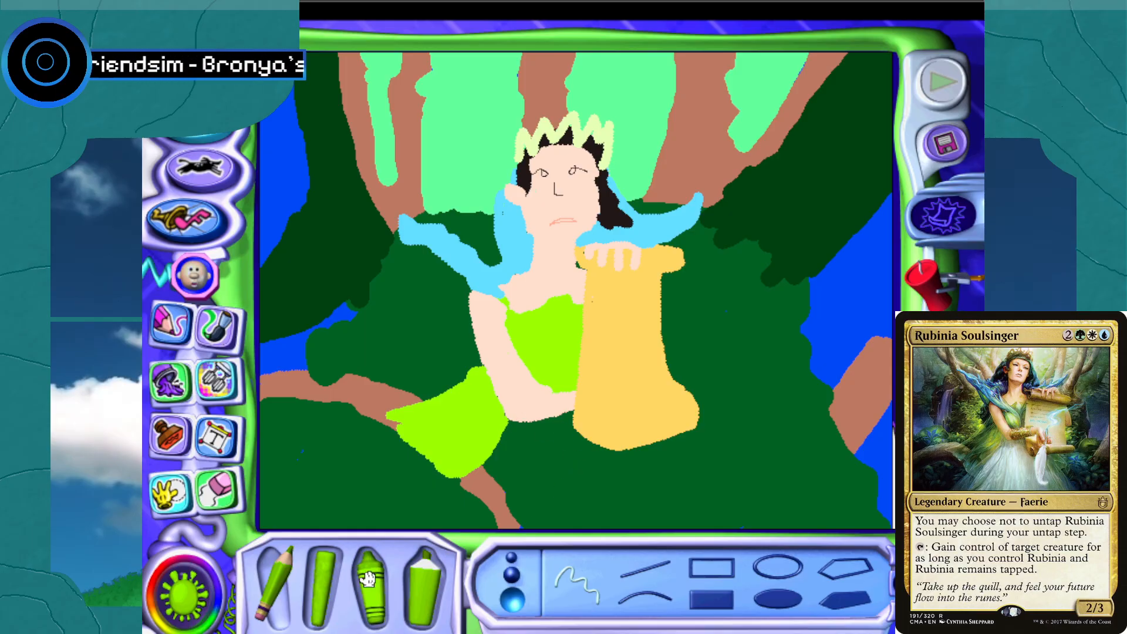
Paint a solid white flared skirt from beneath the forearm and scroll down to the lower edge of the canvas
{"action": "left_click", "coordinate": [212, 590]}
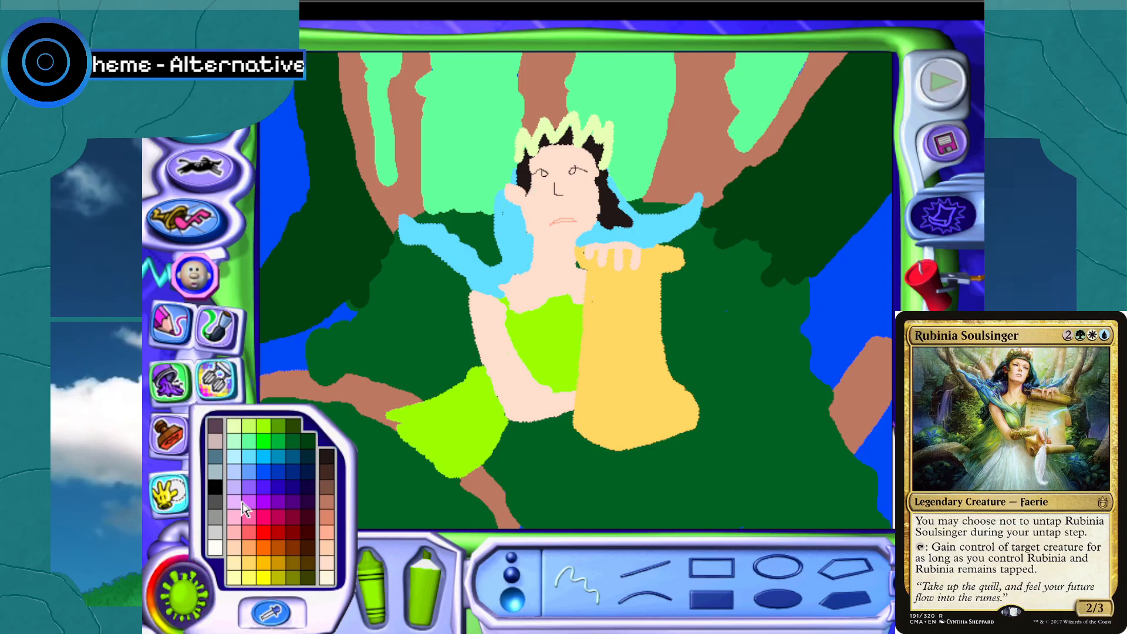
{"action": "left_click", "coordinate": [322, 576]}
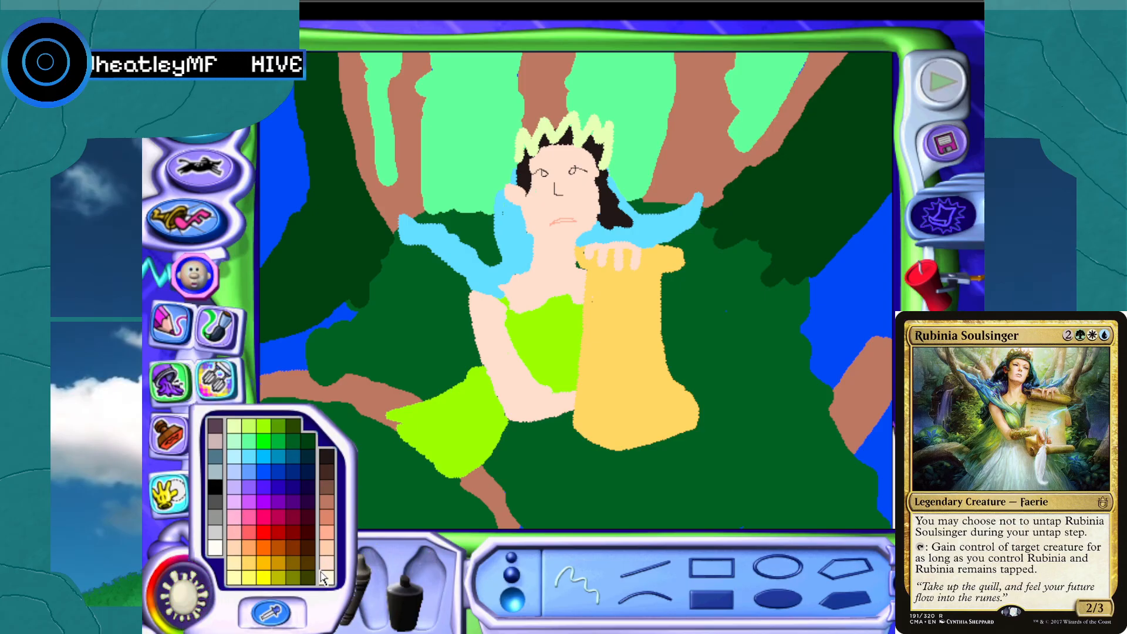
{"action": "left_click", "coordinate": [217, 549]}
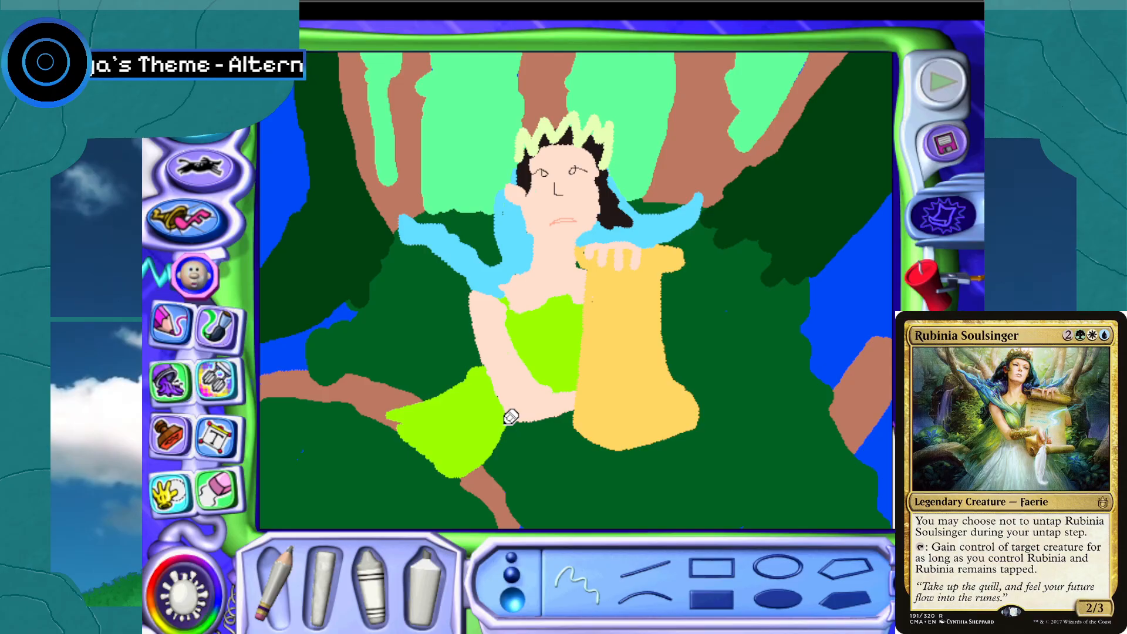
{"action": "left_click_drag", "start_coordinate": [511, 416], "coordinate": [441, 527]}
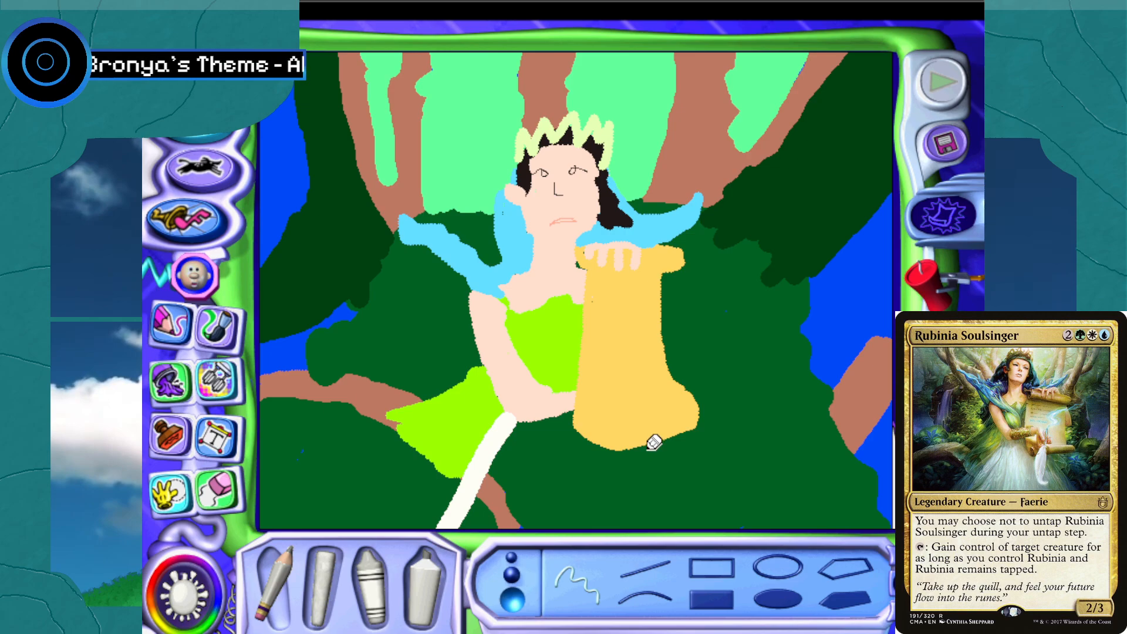
{"action": "mouse_move", "coordinate": [658, 441]}
{"action": "left_mouse_down"}
{"action": "mouse_move", "coordinate": [705, 523]}
{"action": "mouse_move", "coordinate": [447, 524]}
{"action": "mouse_move", "coordinate": [483, 500]}
{"action": "mouse_move", "coordinate": [523, 437]}
{"action": "left_mouse_up"}
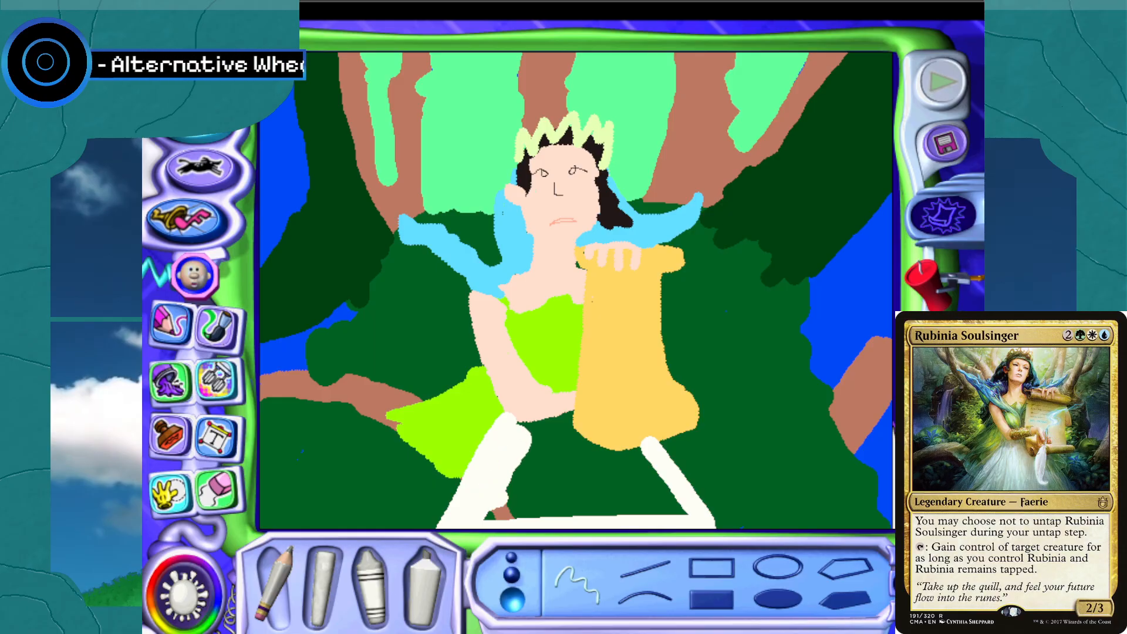
{"action": "mouse_move", "coordinate": [546, 488]}
{"action": "left_mouse_down"}
{"action": "mouse_move", "coordinate": [511, 511]}
{"action": "mouse_move", "coordinate": [669, 505]}
{"action": "mouse_move", "coordinate": [644, 446]}
{"action": "mouse_move", "coordinate": [610, 455]}
{"action": "mouse_move", "coordinate": [587, 484]}
{"action": "mouse_move", "coordinate": [532, 485]}
{"action": "mouse_move", "coordinate": [549, 476]}
{"action": "mouse_move", "coordinate": [525, 463]}
{"action": "mouse_move", "coordinate": [562, 455]}
{"action": "mouse_move", "coordinate": [522, 418]}
{"action": "mouse_move", "coordinate": [579, 426]}
{"action": "mouse_move", "coordinate": [570, 416]}
{"action": "mouse_move", "coordinate": [549, 444]}
{"action": "mouse_move", "coordinate": [594, 443]}
{"action": "left_mouse_up"}
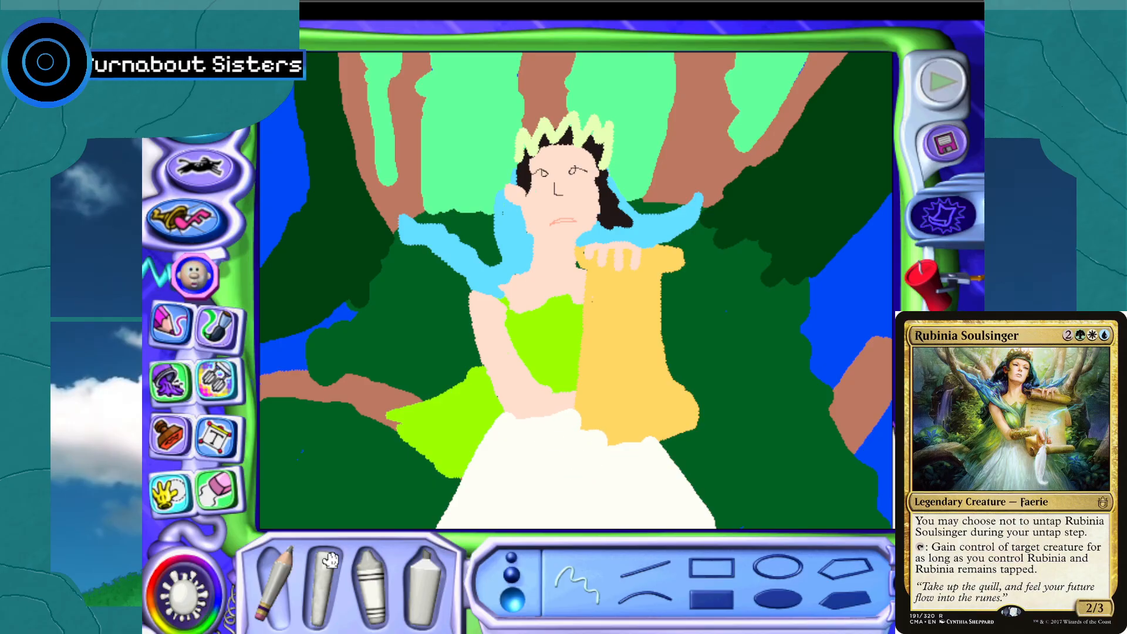
Extend the lower roll of the scroll toward the forearm in tan sampled from the scroll
{"action": "left_click", "coordinate": [187, 592]}
{"action": "left_click", "coordinate": [270, 612]}
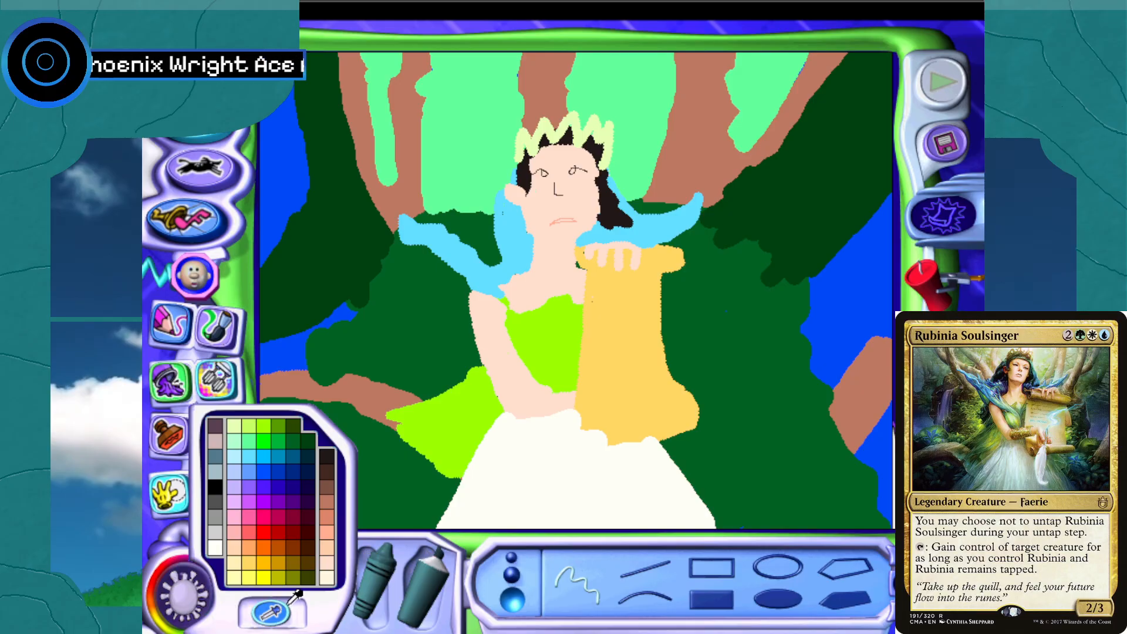
{"action": "left_click", "coordinate": [607, 352]}
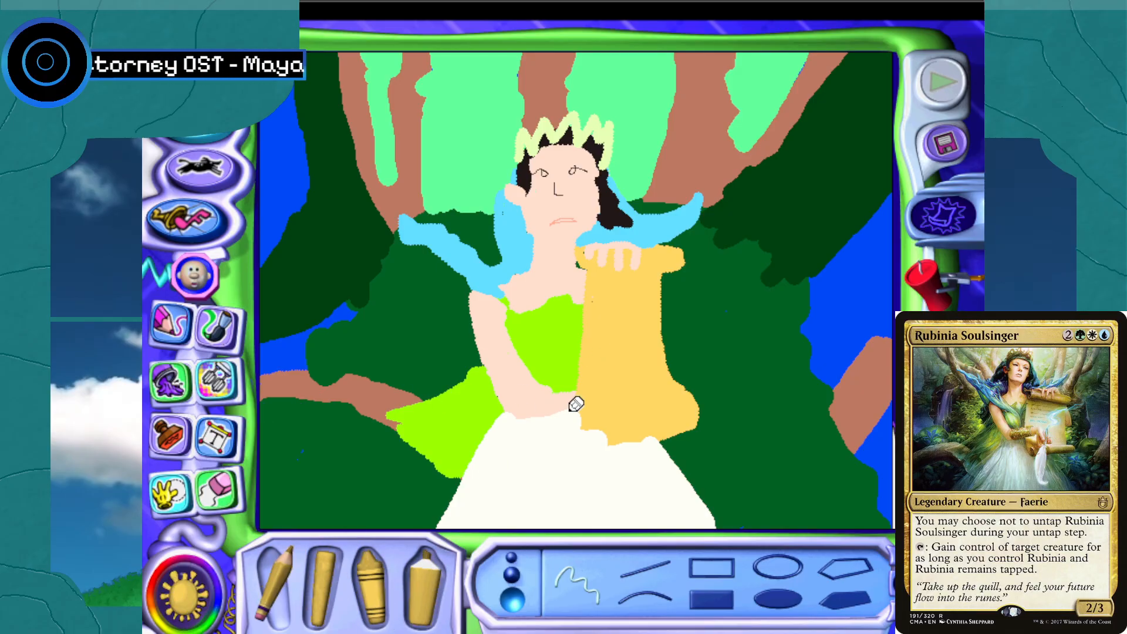
{"action": "mouse_move", "coordinate": [572, 398]}
{"action": "left_mouse_down"}
{"action": "mouse_move", "coordinate": [569, 427]}
{"action": "mouse_move", "coordinate": [598, 441]}
{"action": "left_mouse_up"}
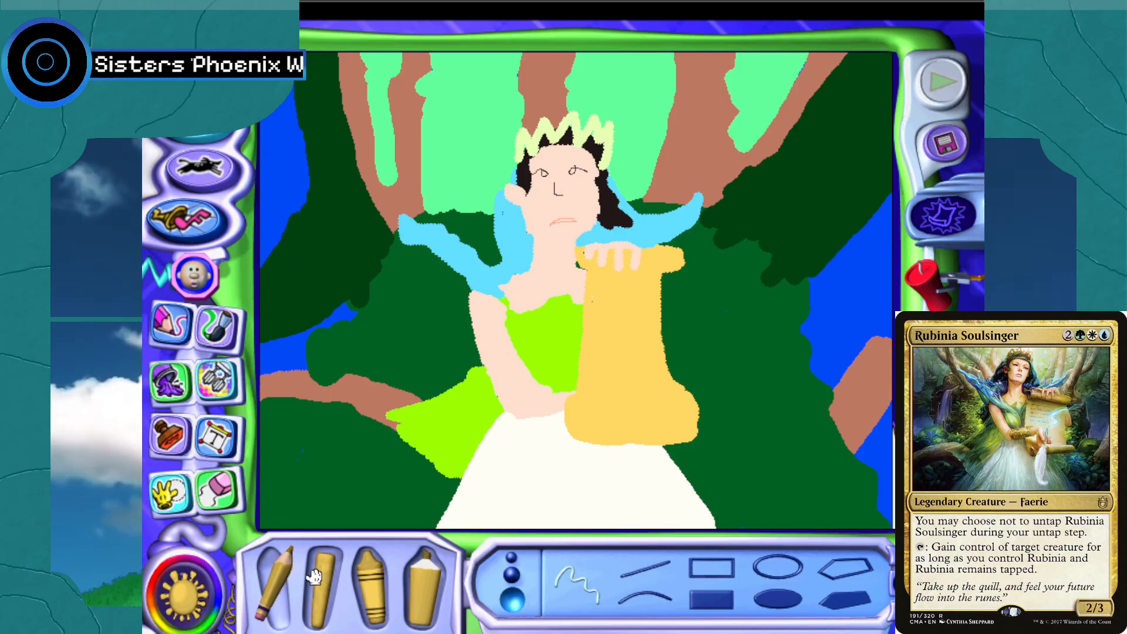
Draw a light blue zigzag streak down the scroll with a medium brush
{"action": "left_click", "coordinate": [183, 598]}
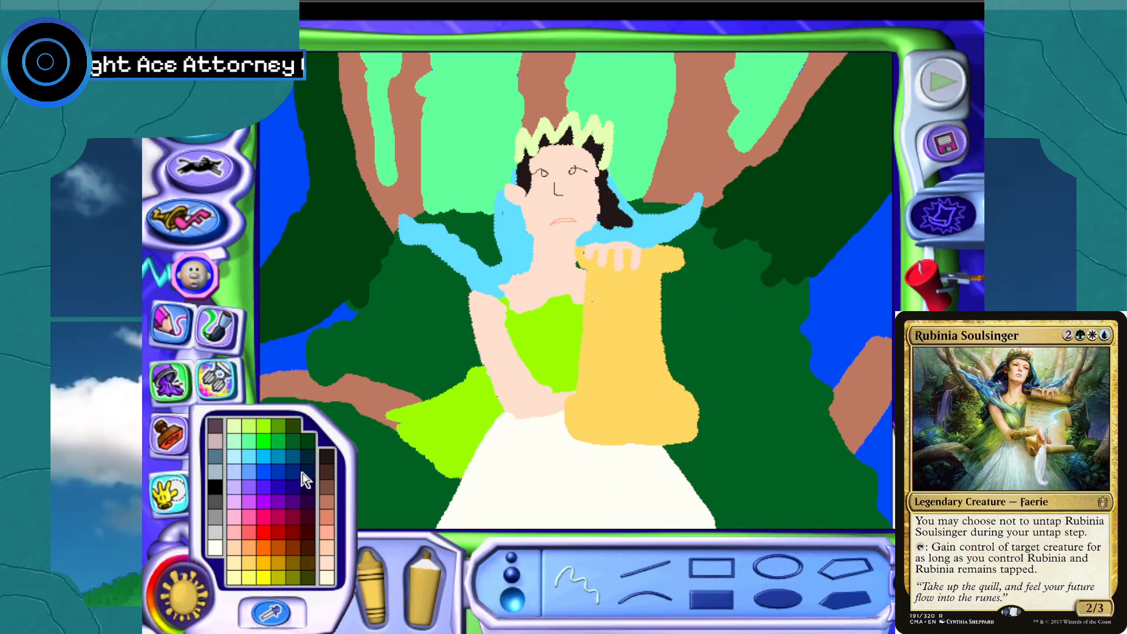
{"action": "left_click", "coordinate": [257, 471]}
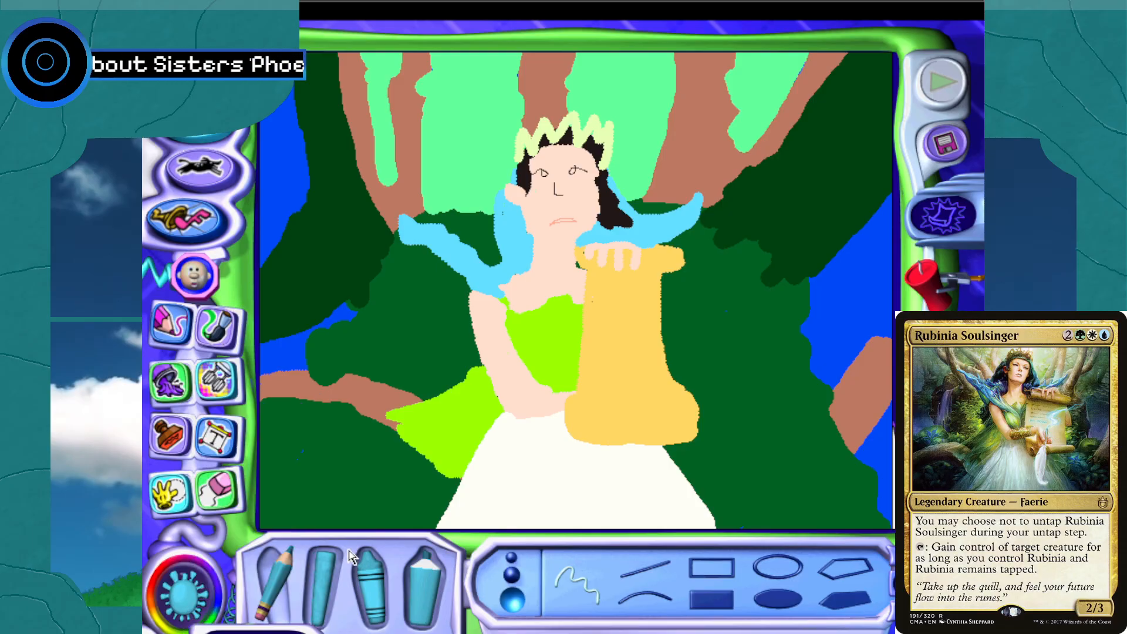
{"action": "left_click", "coordinate": [511, 574]}
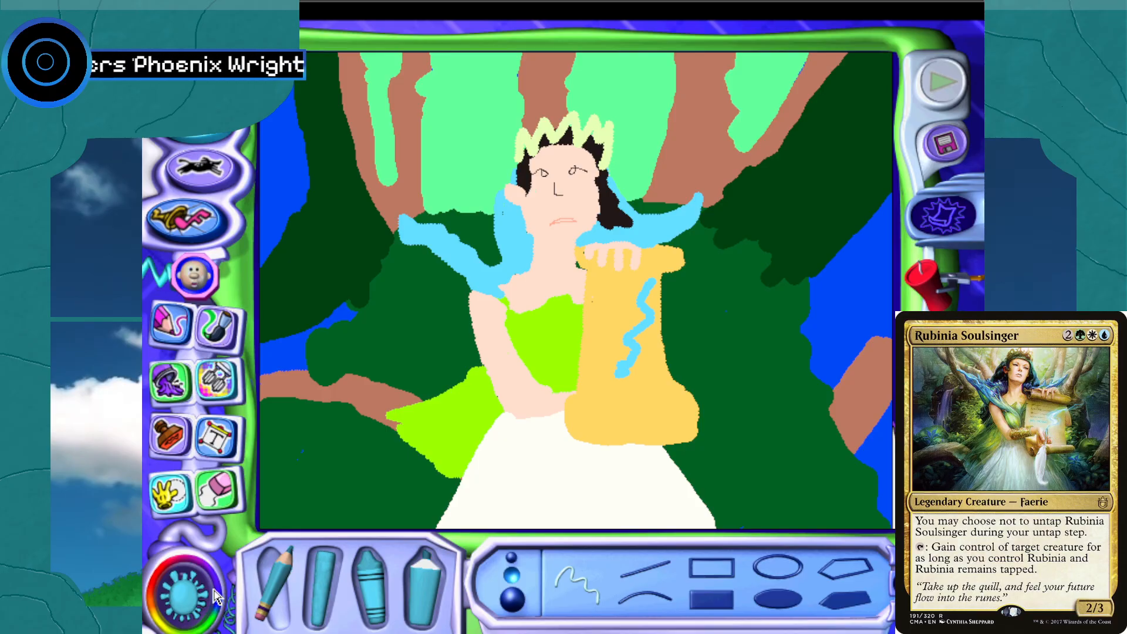
Paint a pale skin-coloured hand over the lower part of the scroll, just below the blue zigzag
{"action": "left_click", "coordinate": [220, 590]}
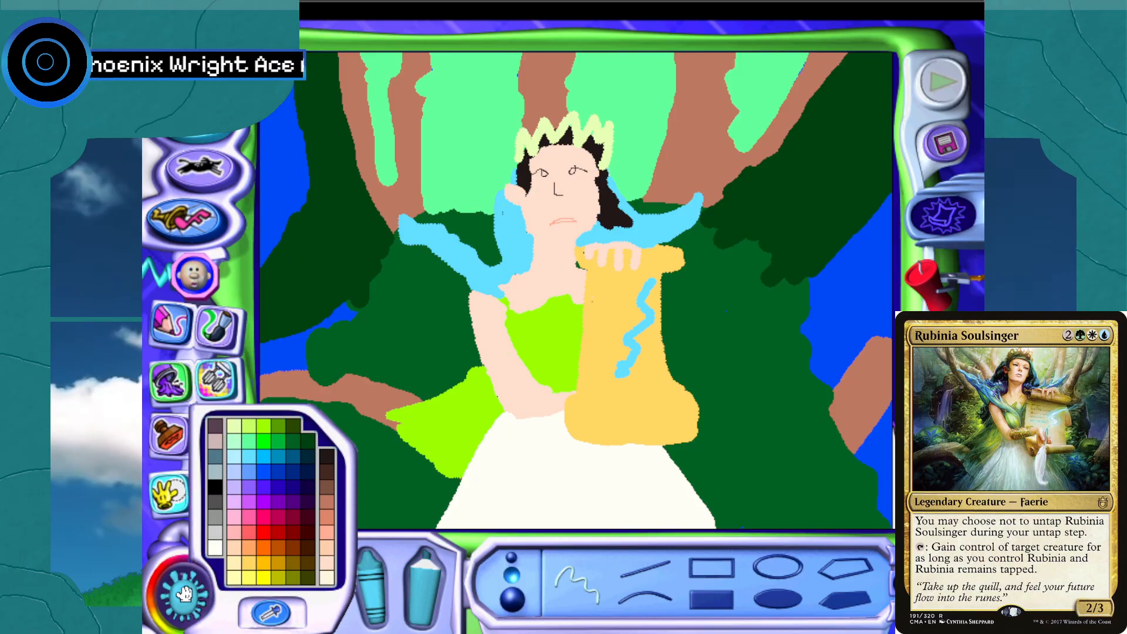
{"action": "left_click", "coordinate": [326, 548]}
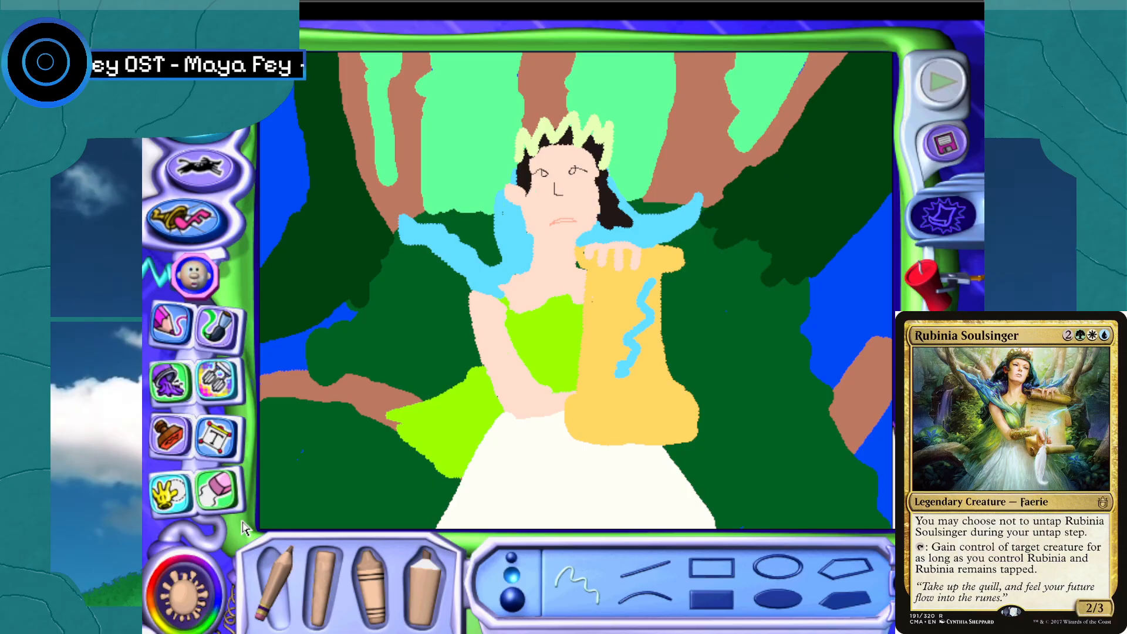
{"action": "left_click", "coordinate": [218, 589]}
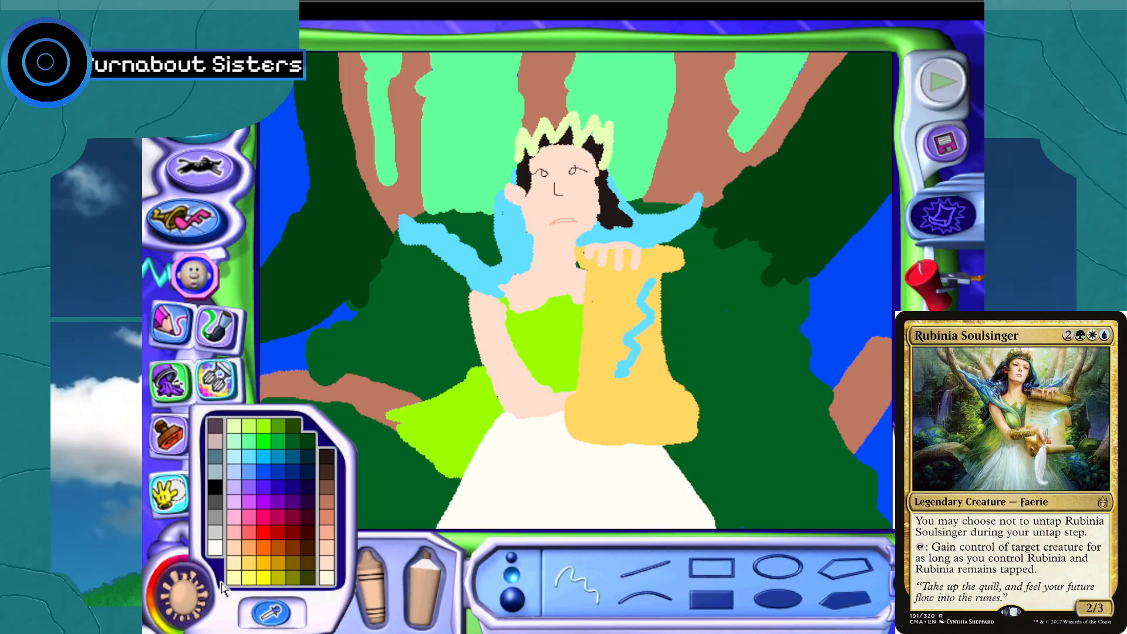
{"action": "left_click", "coordinate": [222, 589]}
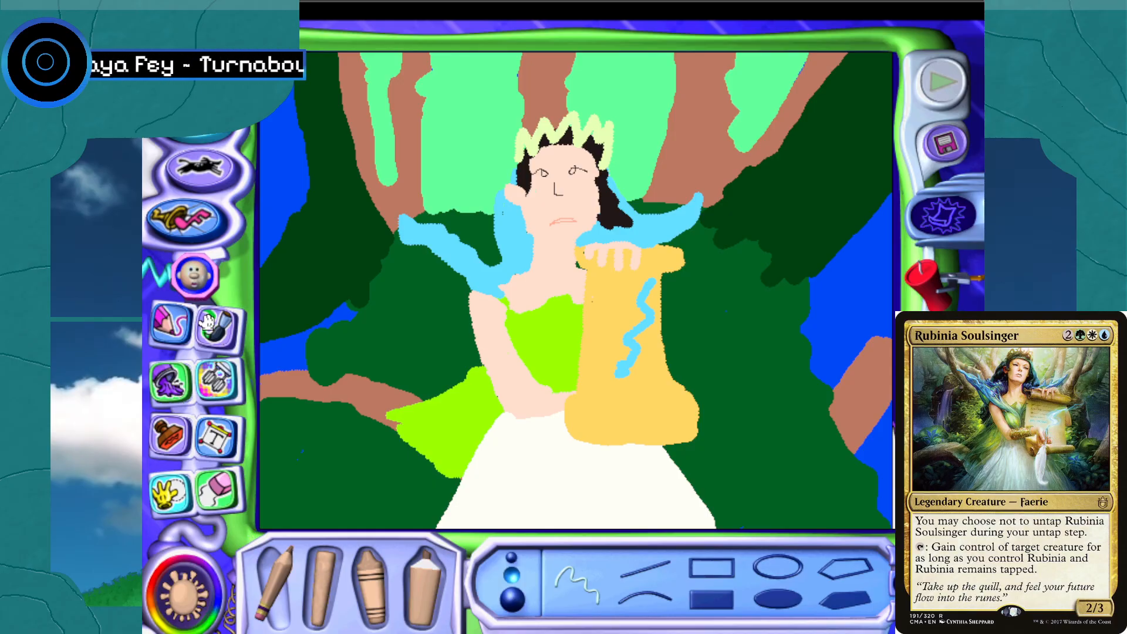
{"action": "left_click", "coordinate": [210, 596]}
{"action": "left_click", "coordinate": [314, 560]}
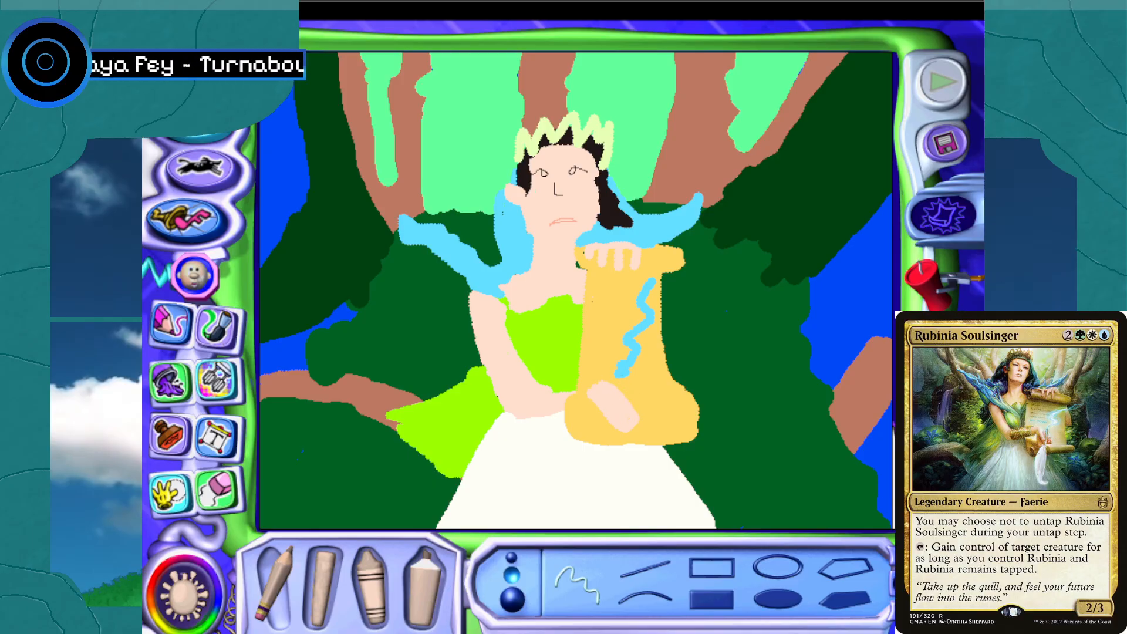
Paint a narrow white quill showing above and below the lower hand, starting from the end of the blue zigzag
{"action": "left_click", "coordinate": [188, 594]}
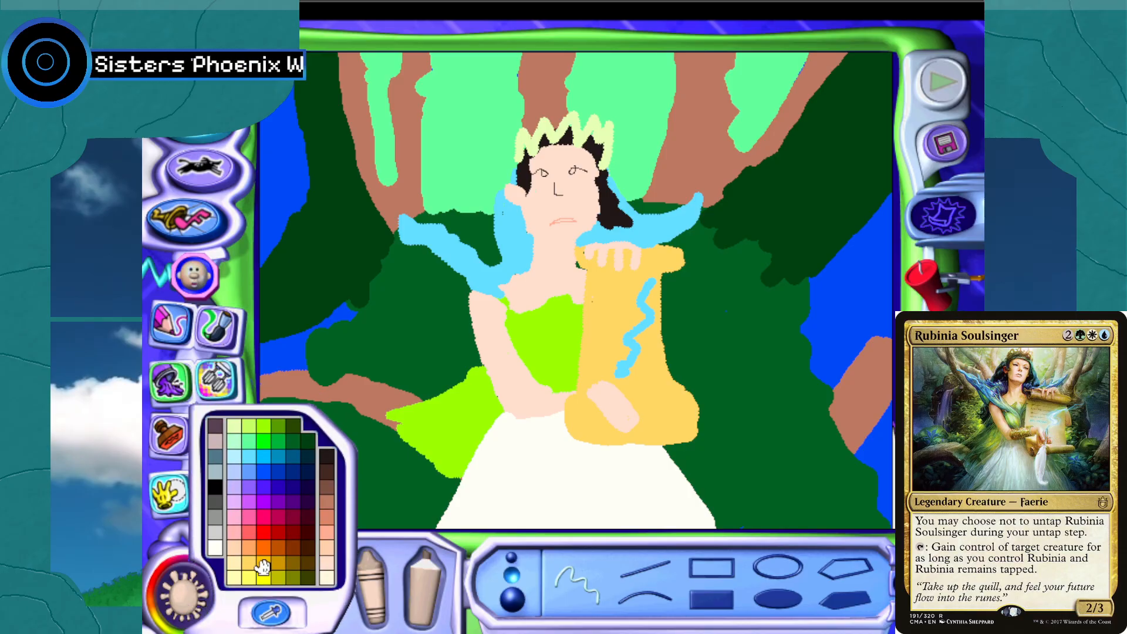
{"action": "left_click", "coordinate": [216, 552]}
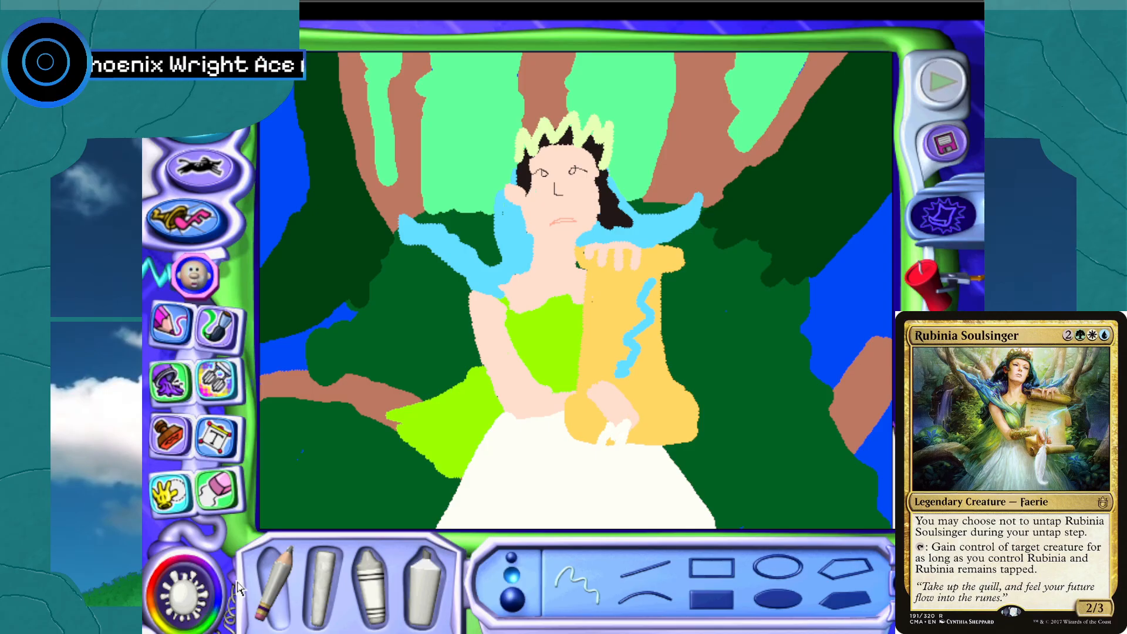
{"action": "left_click", "coordinate": [616, 438]}
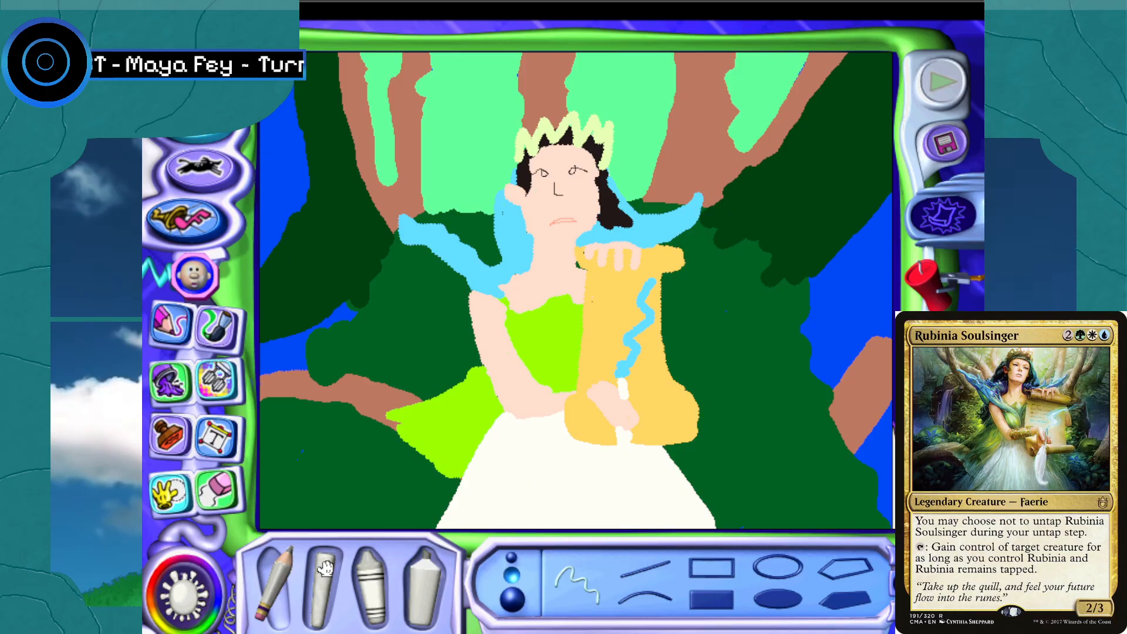
Draw a thin grey bracelet outline around the wrist between the forearm and the lower hand
{"action": "left_click", "coordinate": [267, 591]}
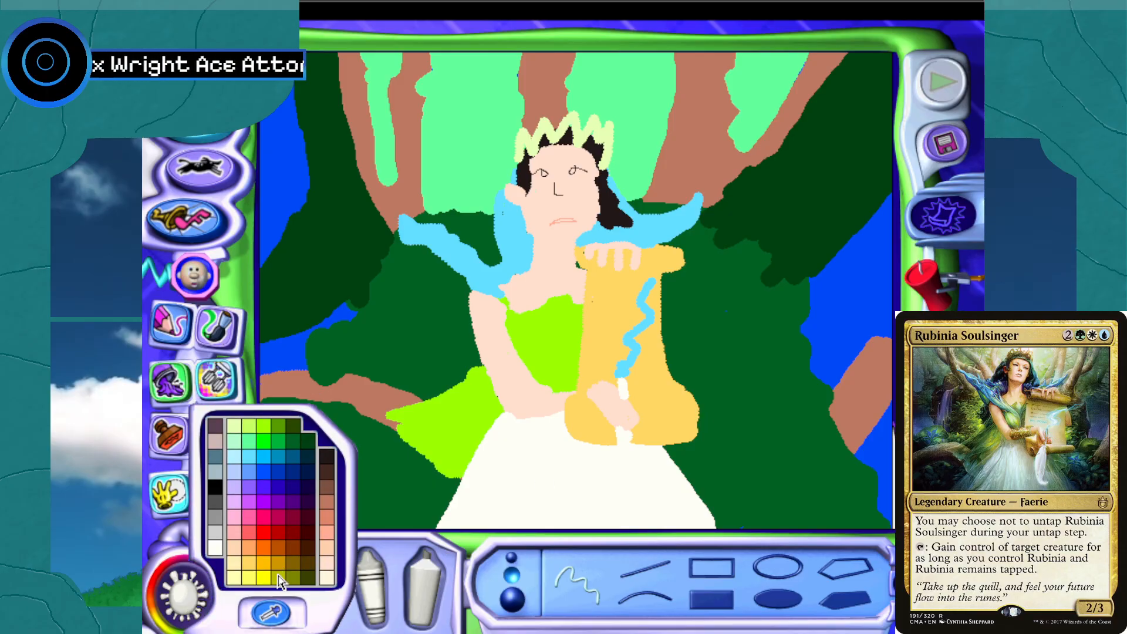
{"action": "left_click", "coordinate": [271, 583]}
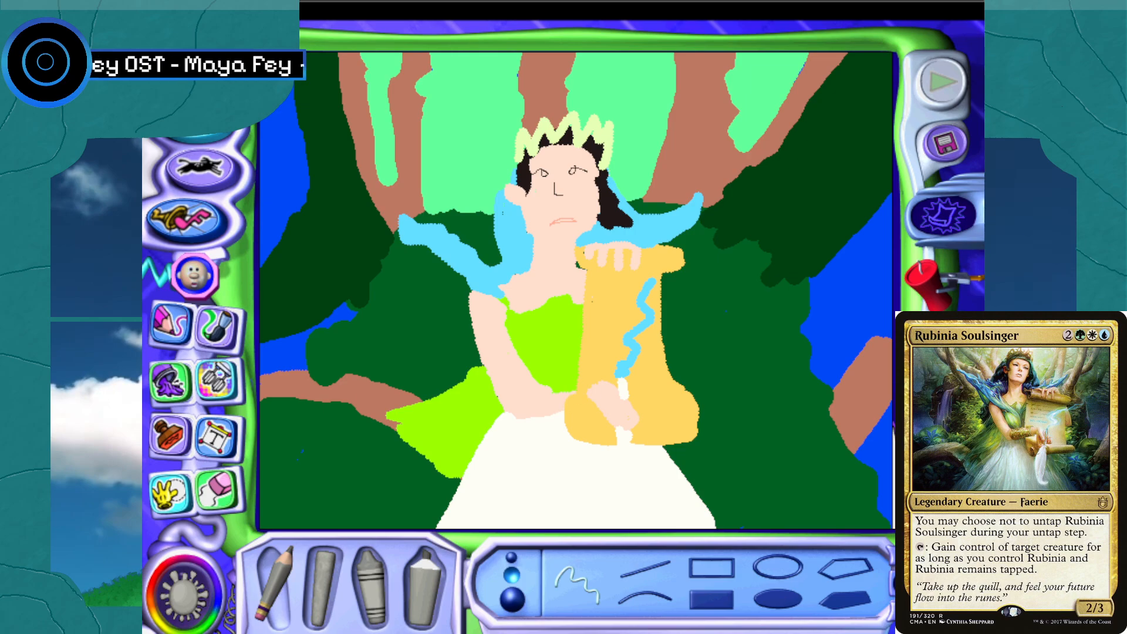
{"action": "left_click_drag", "start_coordinate": [544, 397], "coordinate": [576, 404]}
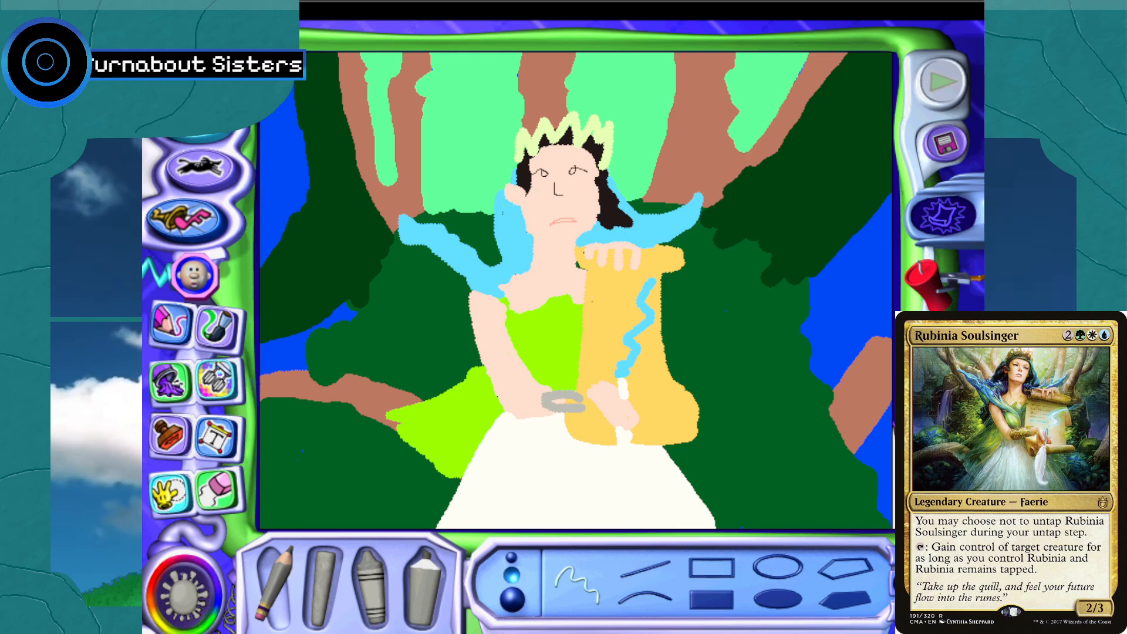
Paint a solid olive-gold bracelet across the wrist, widening it from the forearm to the lower hand
{"action": "left_click", "coordinate": [184, 596]}
{"action": "left_click", "coordinate": [291, 577]}
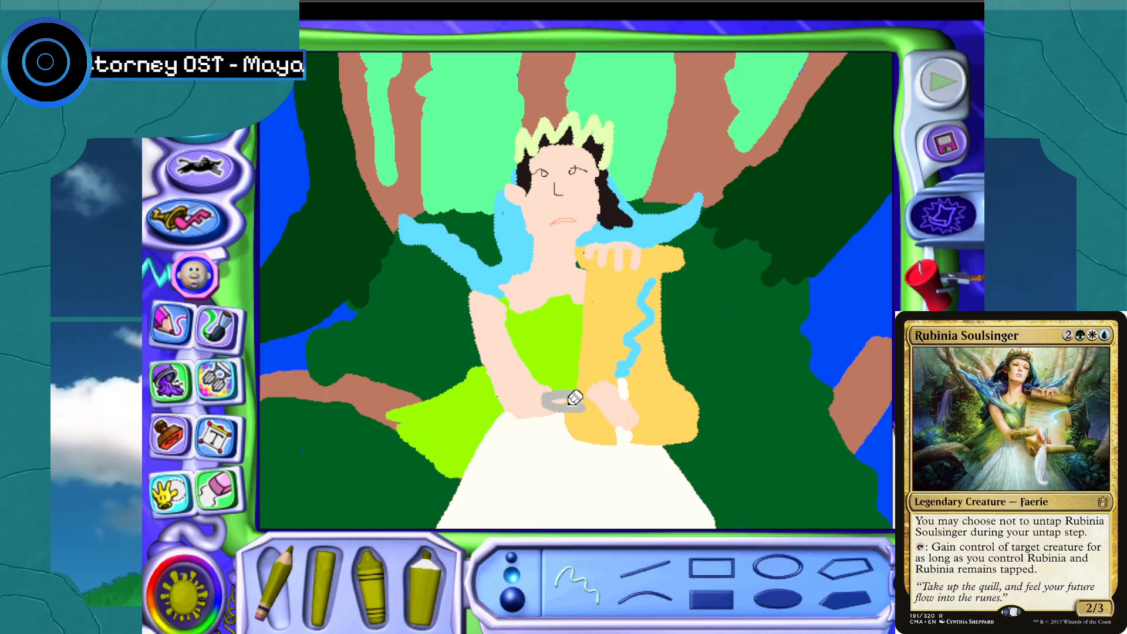
{"action": "left_click_drag", "start_coordinate": [575, 398], "coordinate": [541, 403]}
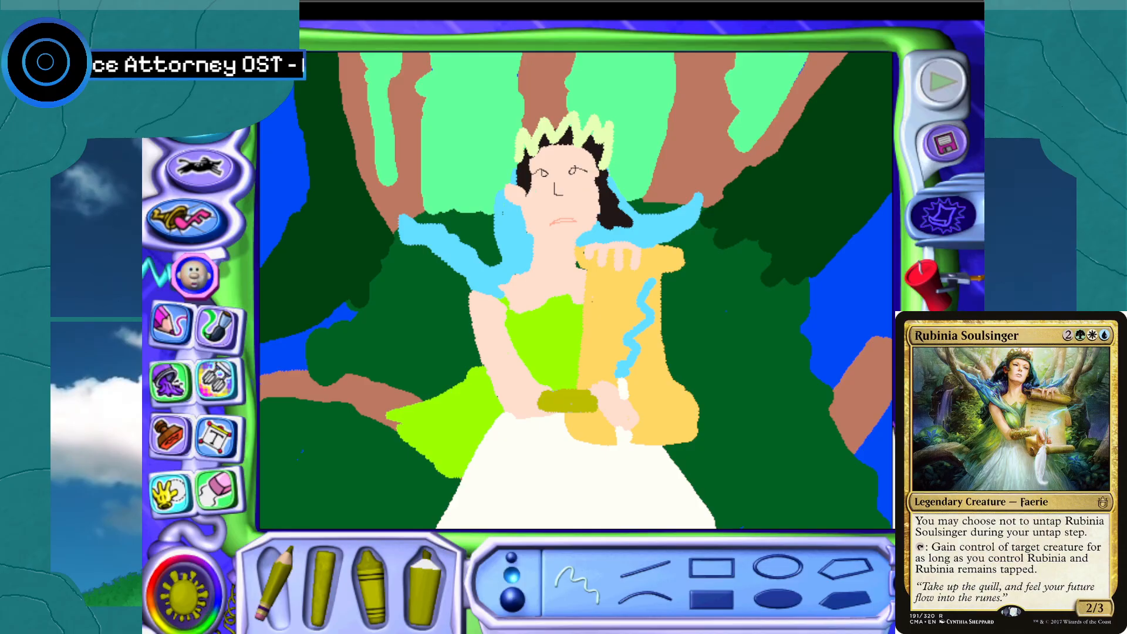
{"action": "mouse_move", "coordinate": [544, 404]}
{"action": "left_mouse_down"}
{"action": "mouse_move", "coordinate": [604, 411]}
{"action": "mouse_move", "coordinate": [611, 397]}
{"action": "mouse_move", "coordinate": [598, 388]}
{"action": "left_mouse_up"}
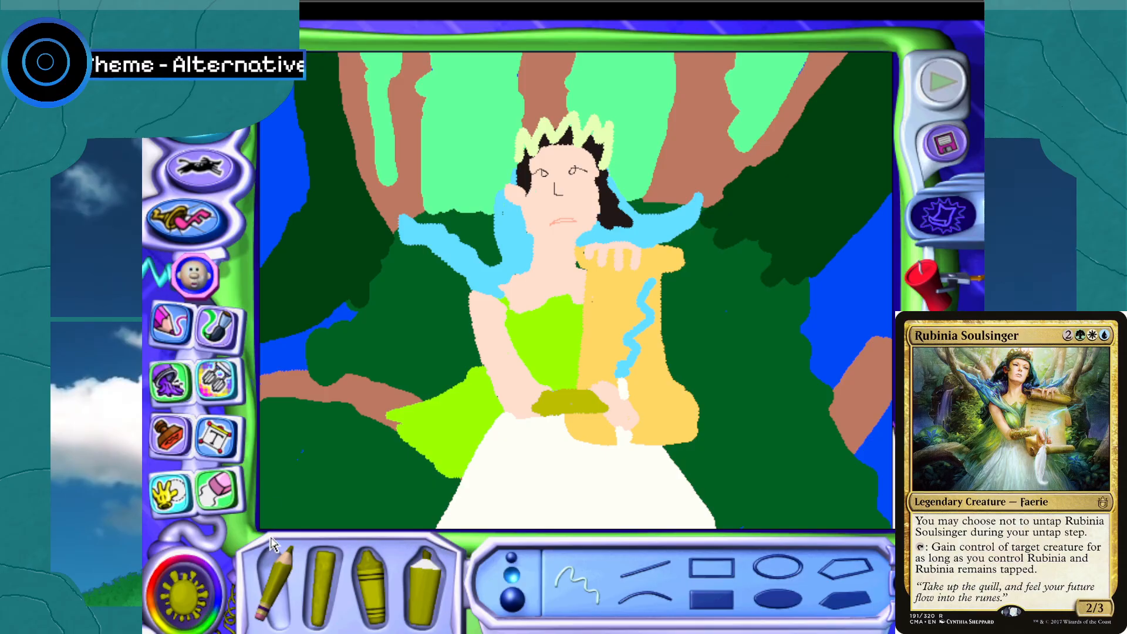
Paint a light blue band across the hair beneath the crown and extend the lime green bodice up toward the shoulder
{"action": "left_click", "coordinate": [183, 590]}
{"action": "left_click", "coordinate": [270, 612]}
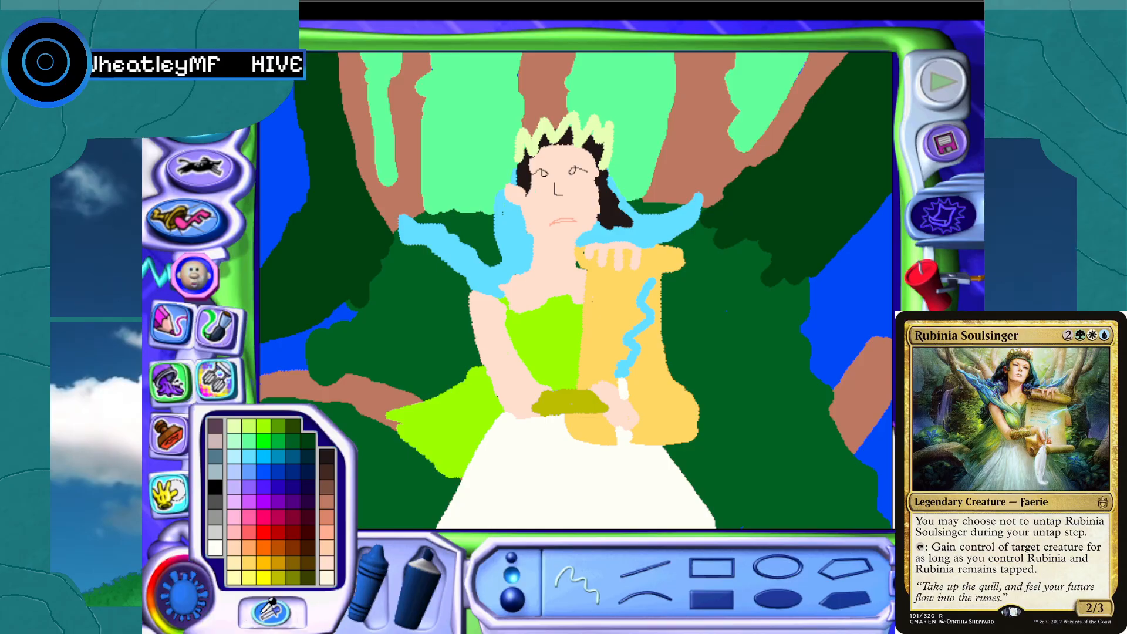
{"action": "left_click", "coordinate": [496, 215]}
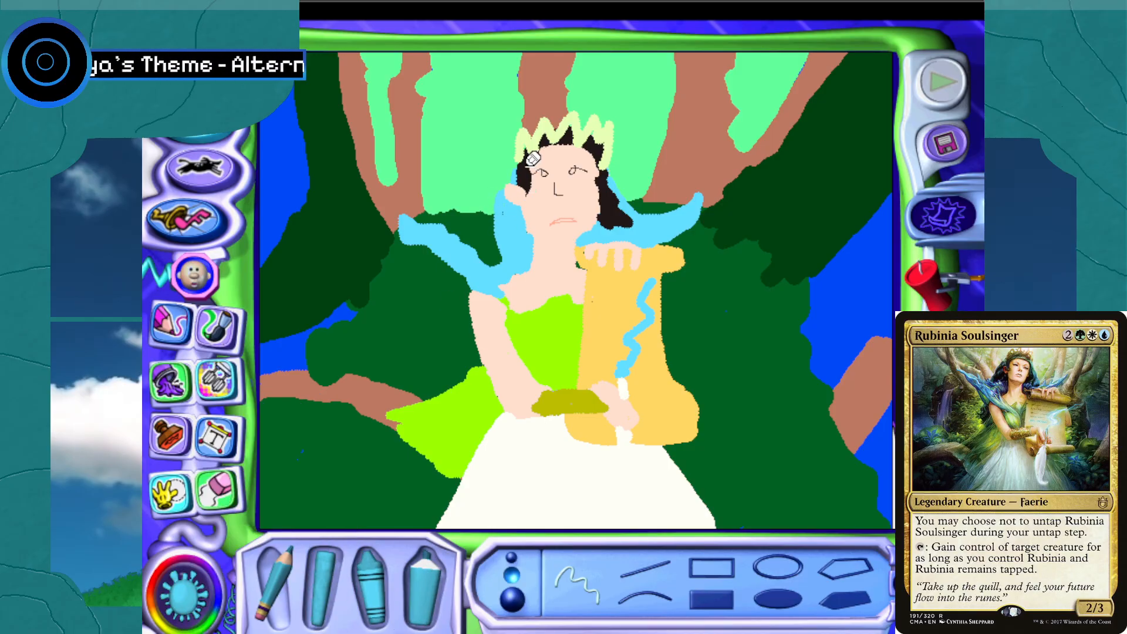
{"action": "mouse_move", "coordinate": [520, 162]}
{"action": "left_mouse_down"}
{"action": "mouse_move", "coordinate": [565, 150]}
{"action": "mouse_move", "coordinate": [598, 164]}
{"action": "mouse_move", "coordinate": [546, 146]}
{"action": "mouse_move", "coordinate": [520, 164]}
{"action": "left_mouse_up"}
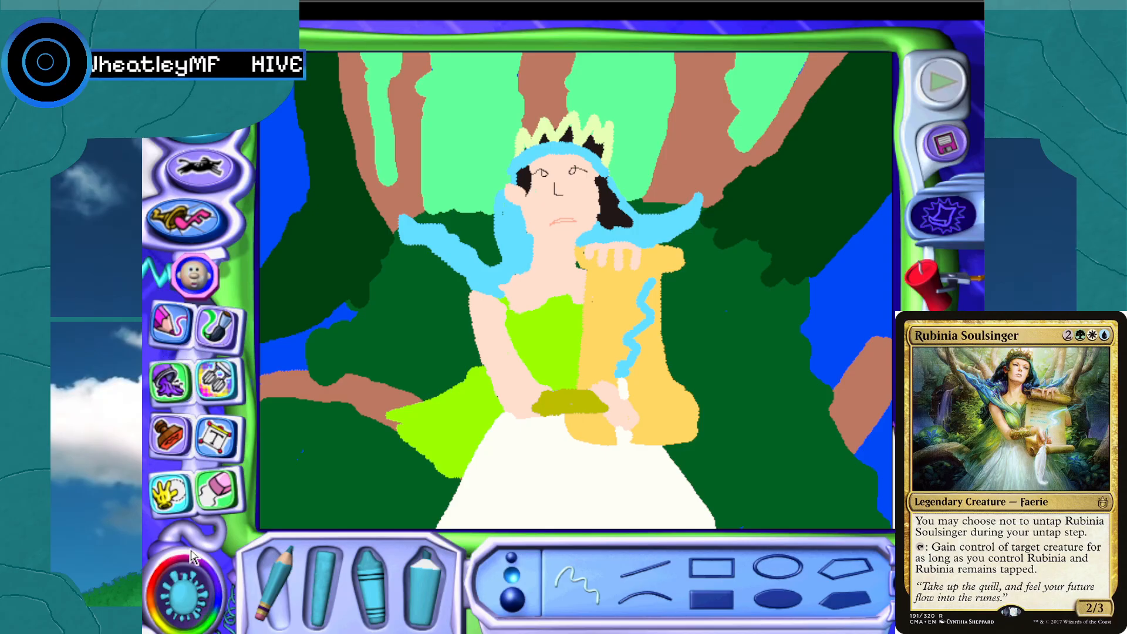
{"action": "left_click", "coordinate": [205, 569]}
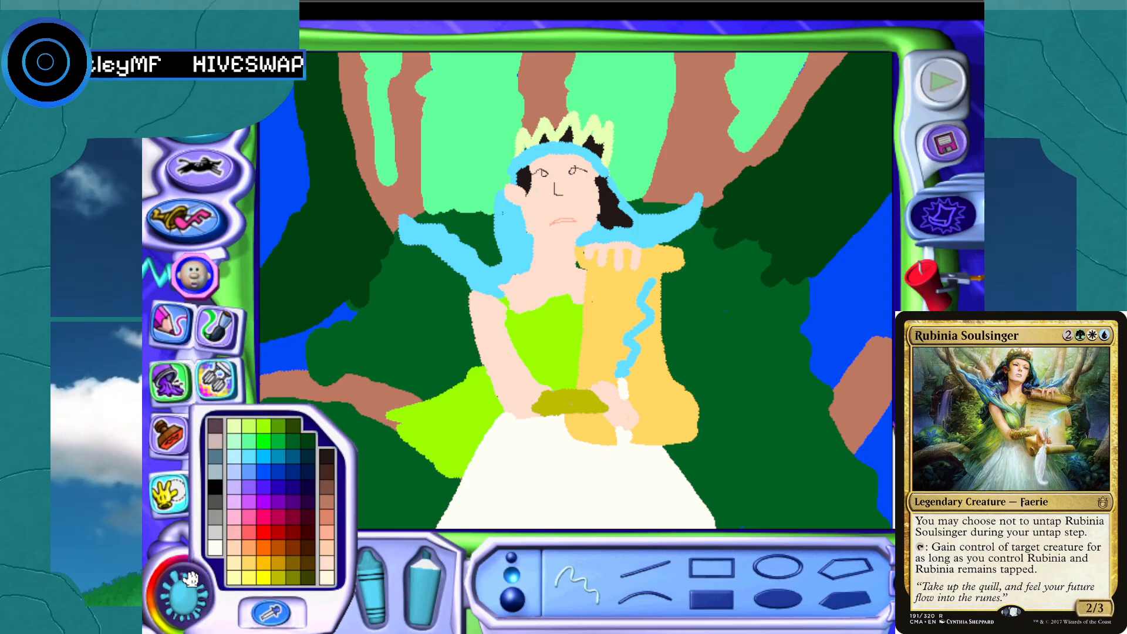
{"action": "left_click", "coordinate": [517, 360]}
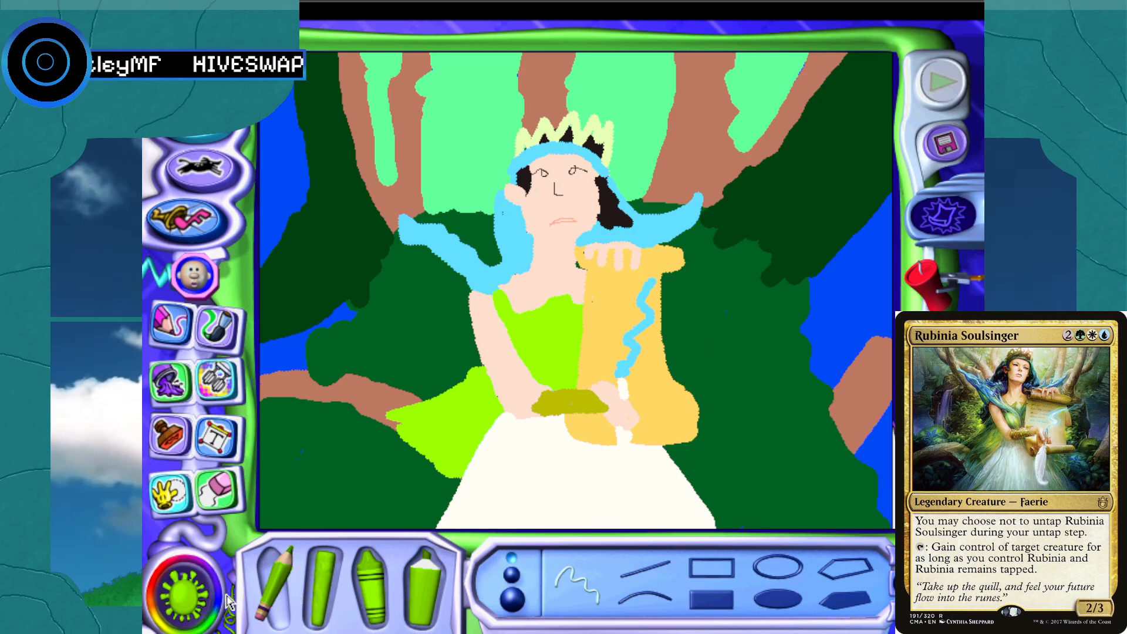
Draw rows of thin wavy near-black writing down the scroll on both sides of the blue zigzag
{"action": "left_click", "coordinate": [189, 586]}
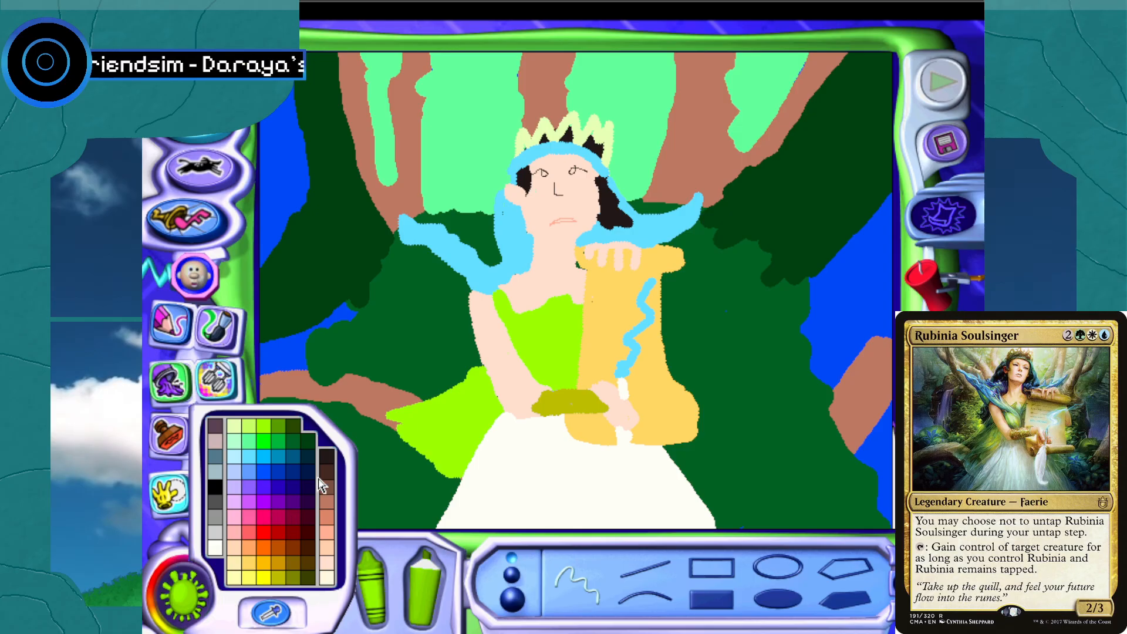
{"action": "left_click", "coordinate": [327, 458]}
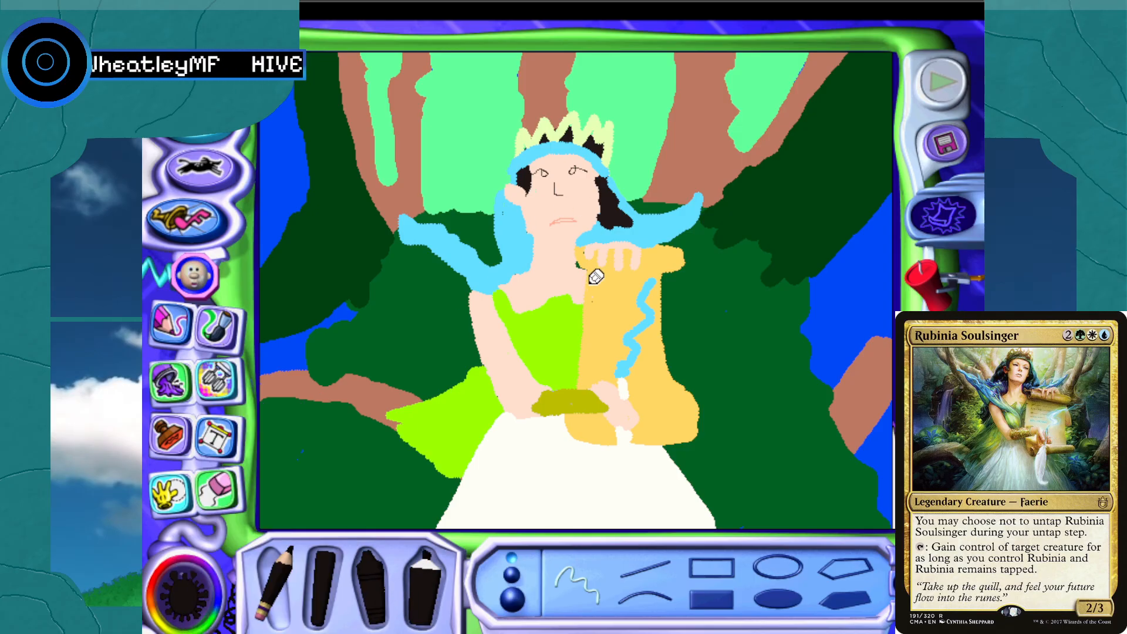
{"action": "mouse_move", "coordinate": [596, 281]}
{"action": "left_mouse_down"}
{"action": "mouse_move", "coordinate": [641, 287]}
{"action": "mouse_move", "coordinate": [606, 297]}
{"action": "mouse_move", "coordinate": [635, 304]}
{"action": "mouse_move", "coordinate": [622, 330]}
{"action": "left_mouse_up"}
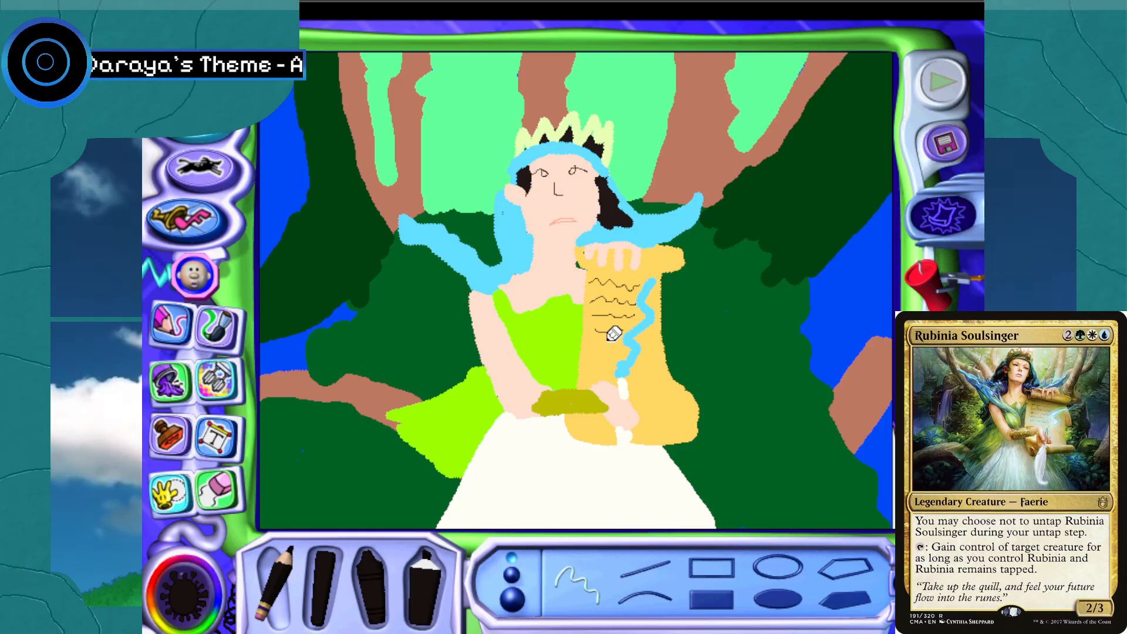
{"action": "mouse_move", "coordinate": [588, 346]}
{"action": "left_mouse_down"}
{"action": "mouse_move", "coordinate": [623, 354]}
{"action": "mouse_move", "coordinate": [587, 369]}
{"action": "mouse_move", "coordinate": [659, 365]}
{"action": "left_mouse_up"}
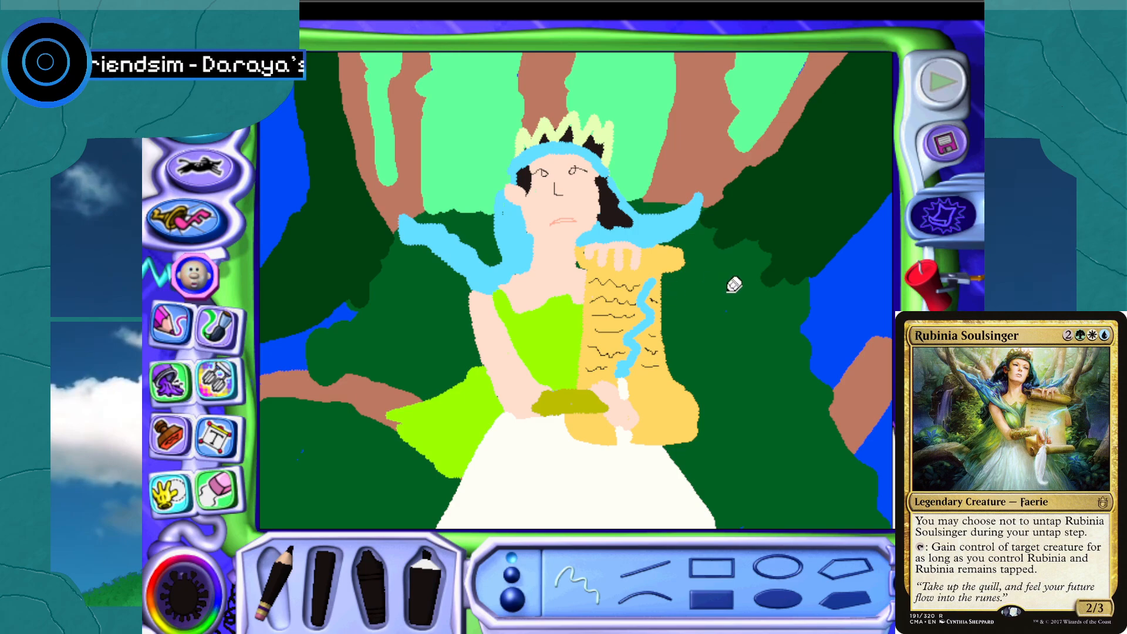
Add a small dark brown knob at each end of the scroll's upper roll
{"action": "left_click", "coordinate": [199, 580]}
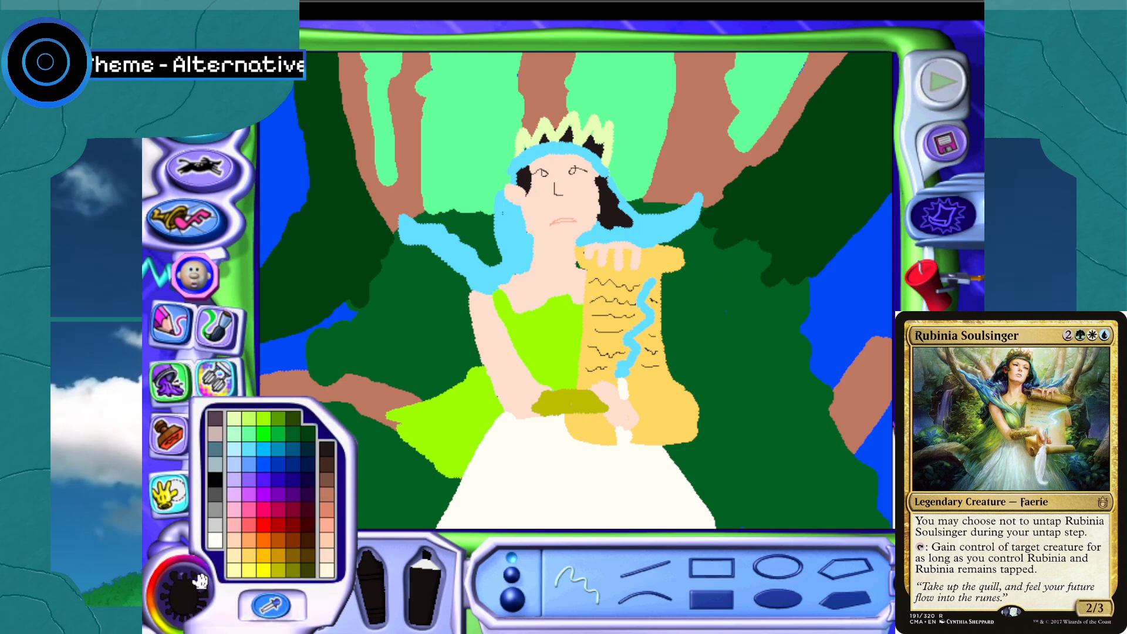
{"action": "left_click", "coordinate": [325, 483]}
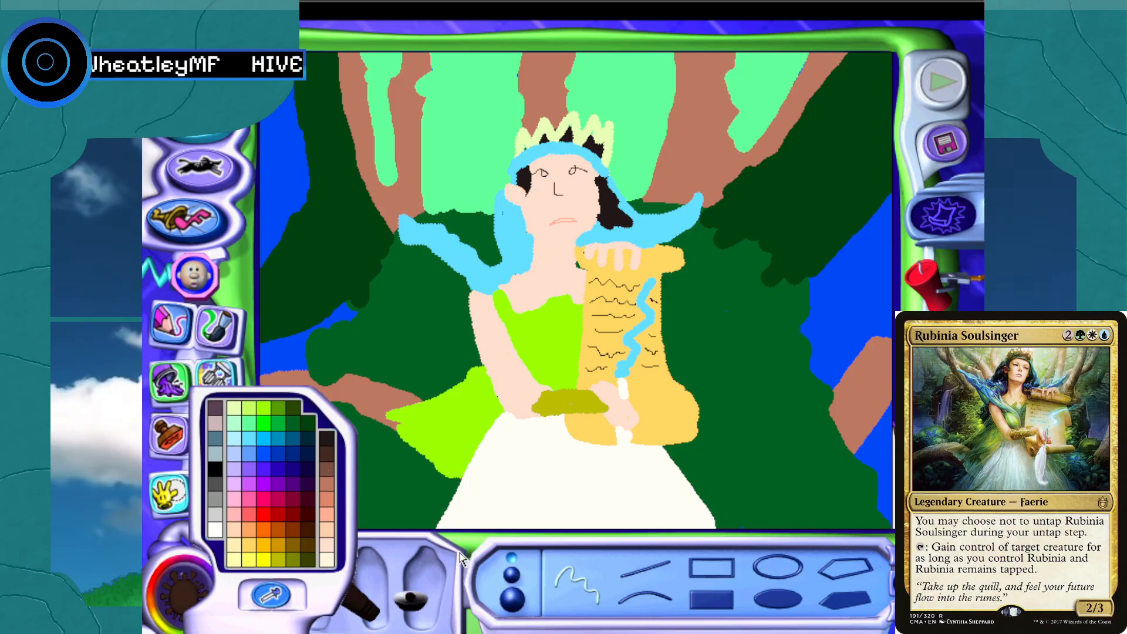
{"action": "left_click", "coordinate": [570, 259]}
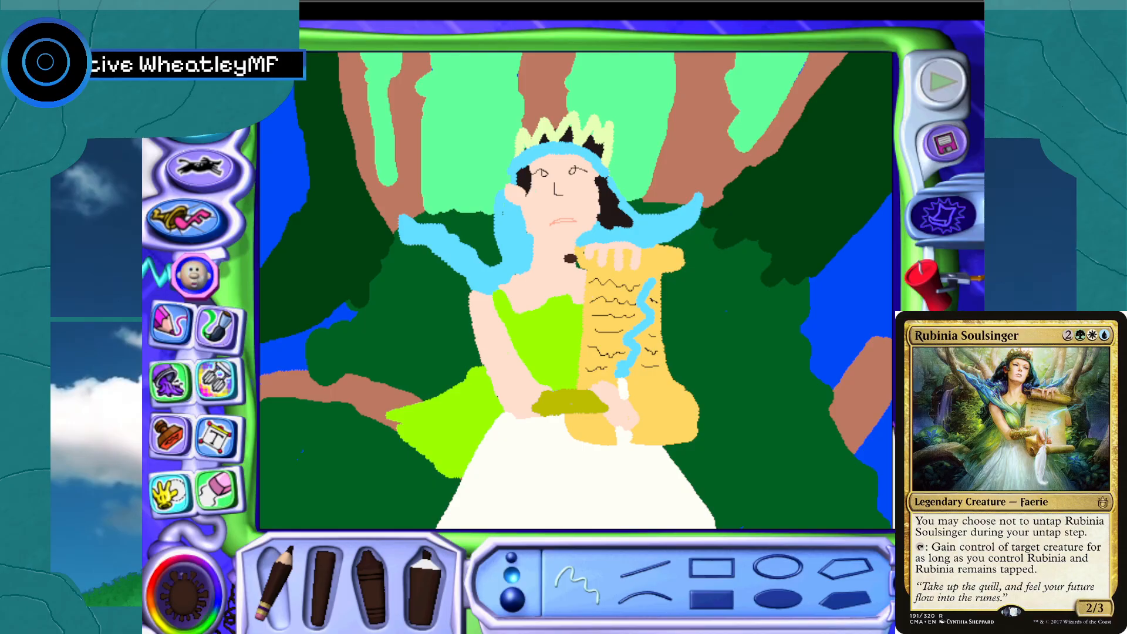
{"action": "left_click", "coordinate": [686, 256]}
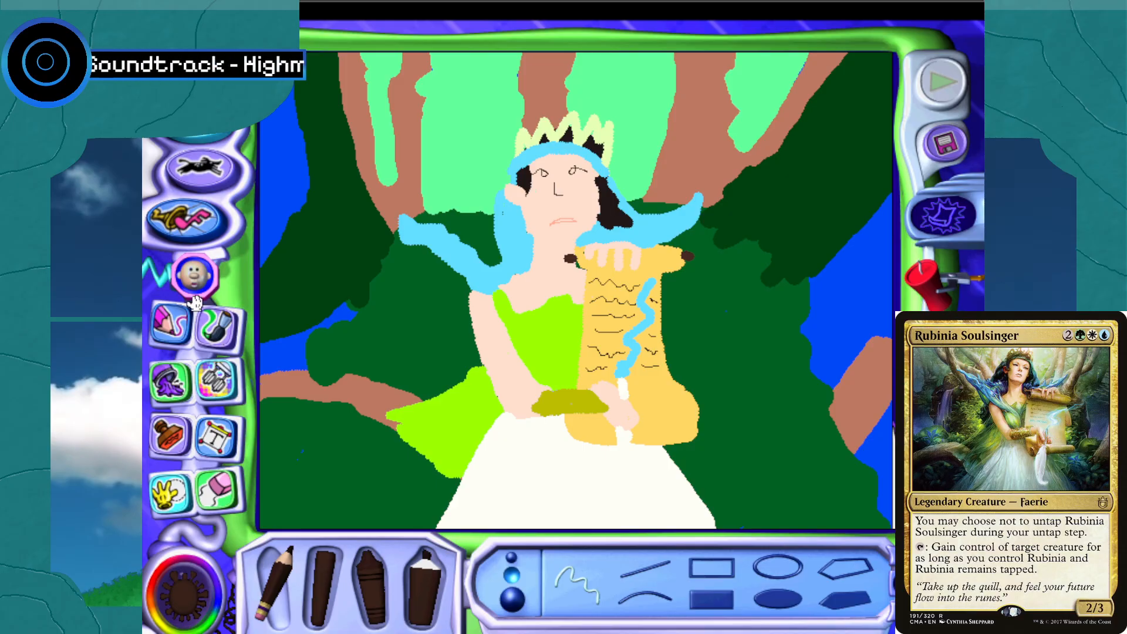
{"action": "left_click", "coordinate": [197, 593]}
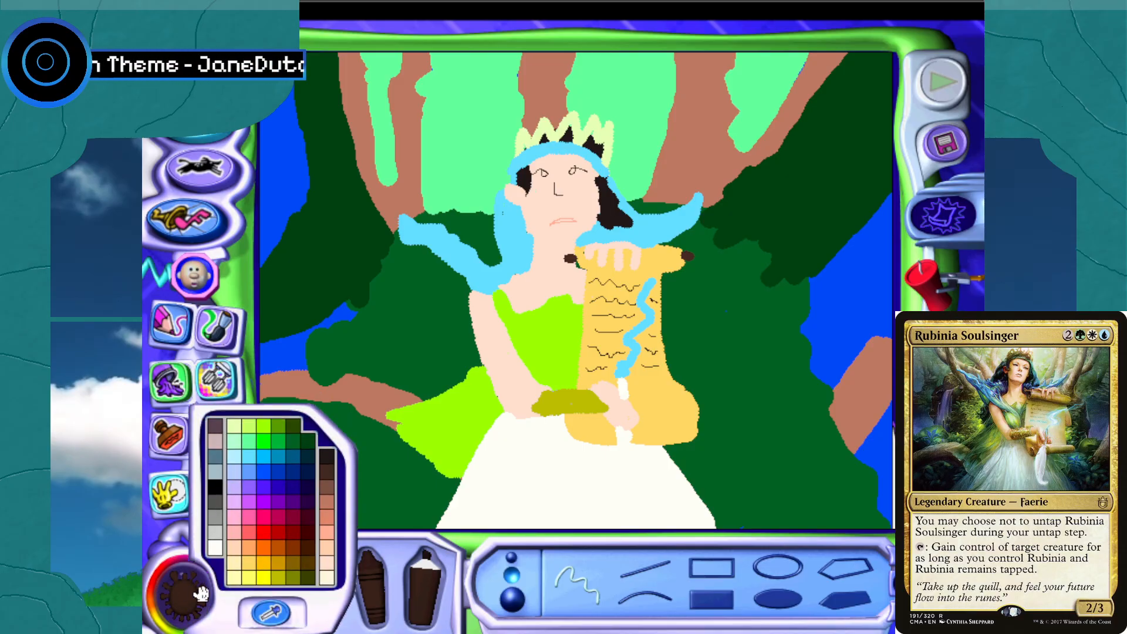
{"action": "left_click", "coordinate": [271, 610]}
{"action": "left_click", "coordinate": [344, 270]}
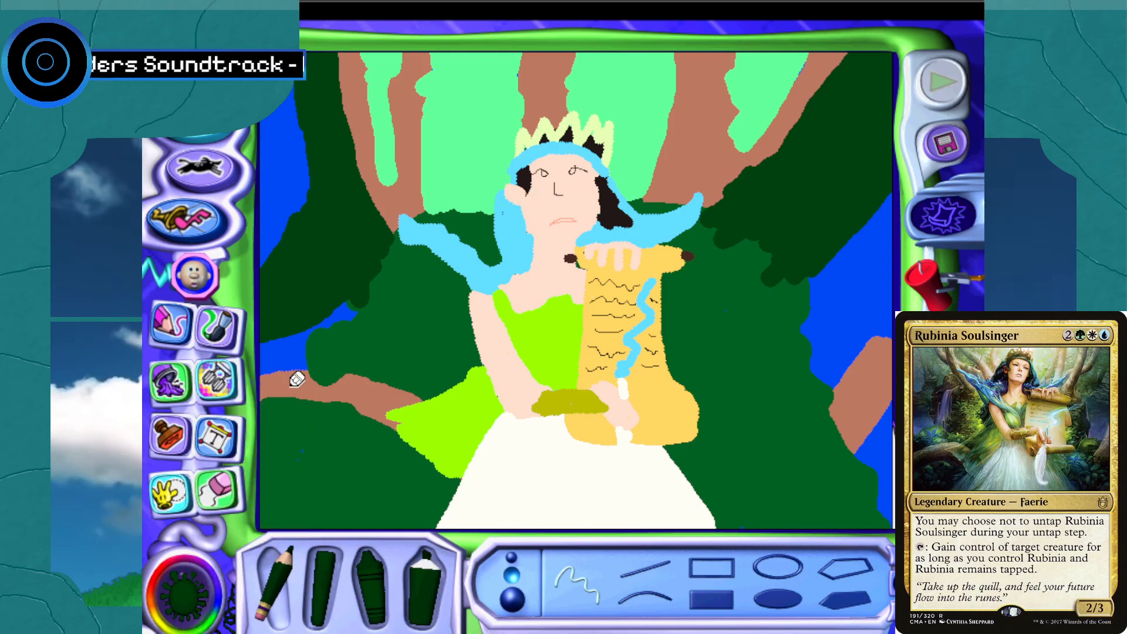
{"action": "left_click", "coordinate": [206, 590]}
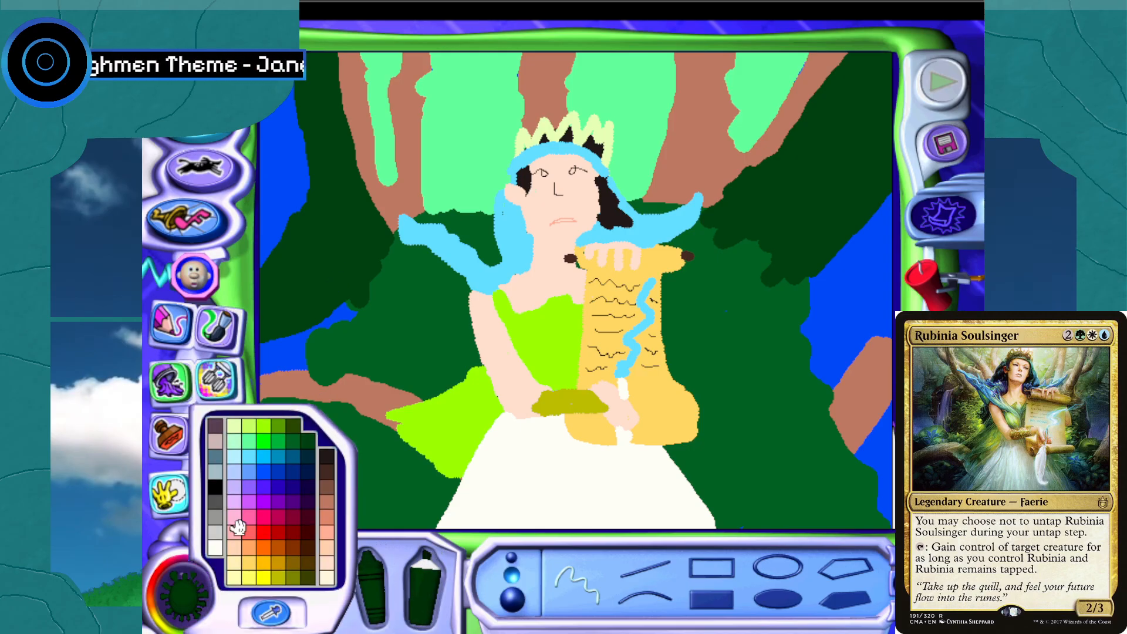
{"action": "left_click", "coordinate": [266, 477]}
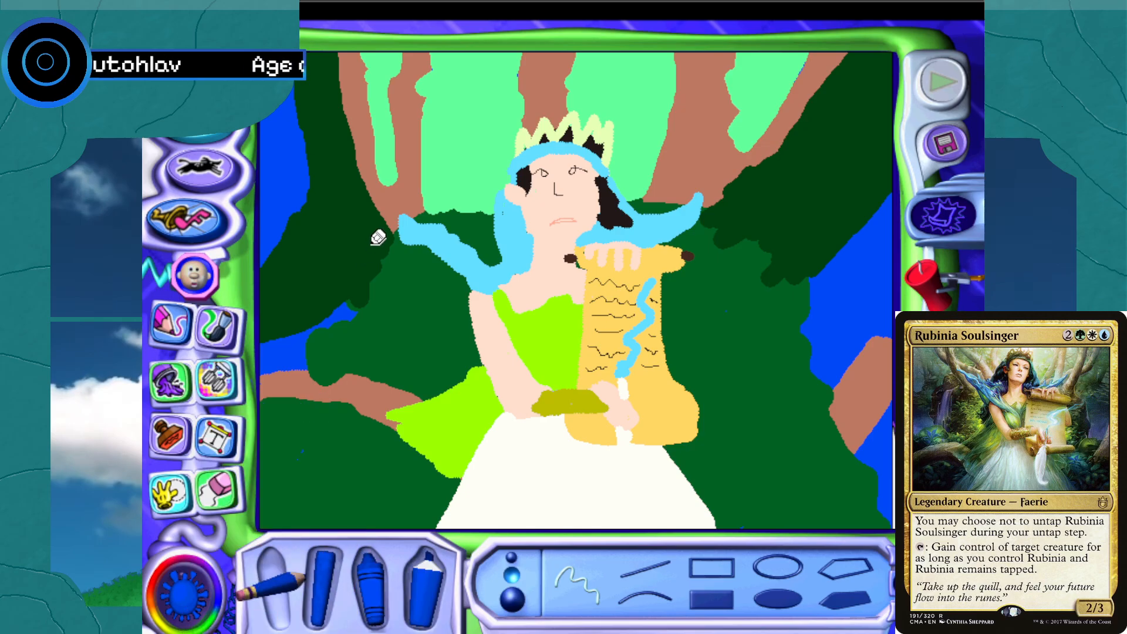
Paint a solid purple slanted streak across the dark foliage beside the left trunk, running down to the brown branch
{"action": "left_click", "coordinate": [215, 594]}
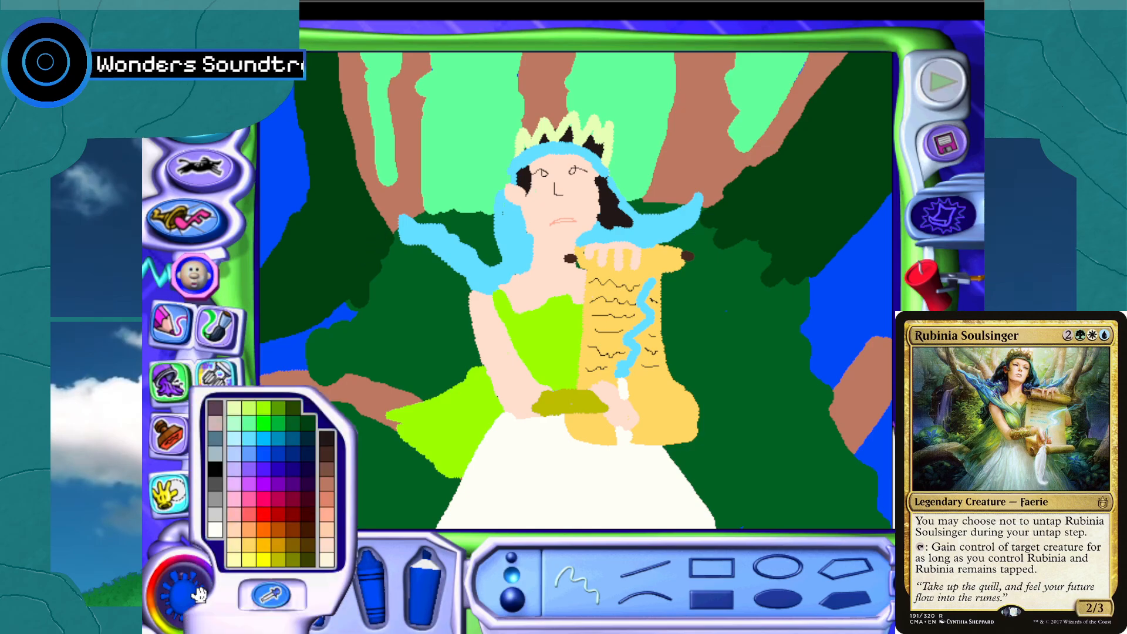
{"action": "left_click", "coordinate": [251, 497]}
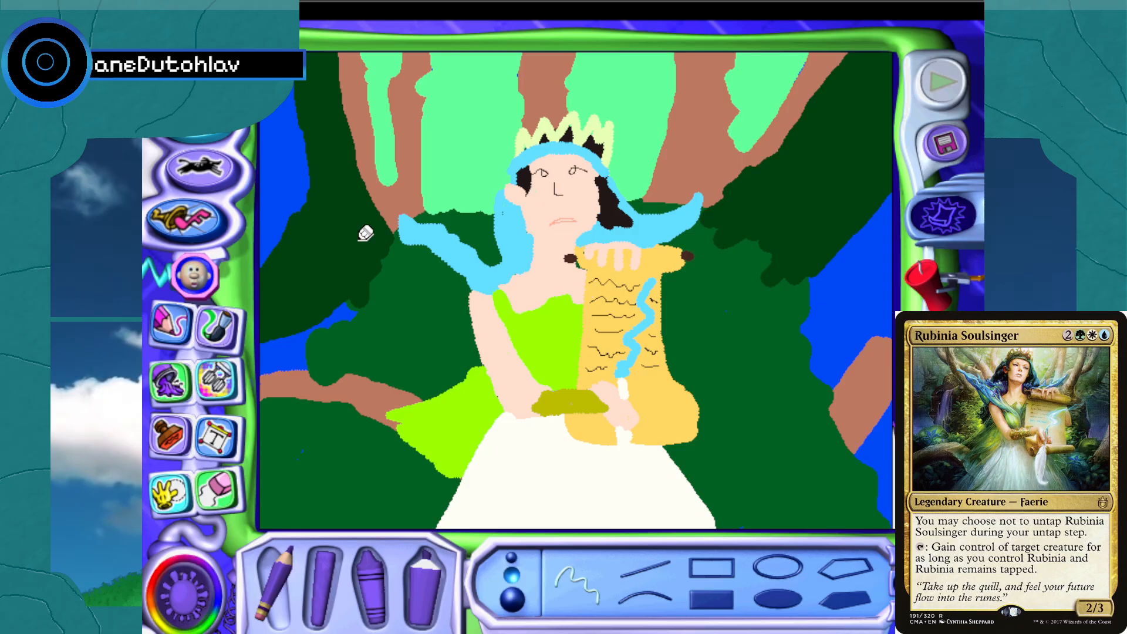
{"action": "mouse_move", "coordinate": [378, 230]}
{"action": "left_mouse_down"}
{"action": "mouse_move", "coordinate": [313, 329]}
{"action": "mouse_move", "coordinate": [309, 373]}
{"action": "mouse_move", "coordinate": [349, 298]}
{"action": "mouse_move", "coordinate": [317, 349]}
{"action": "left_mouse_up"}
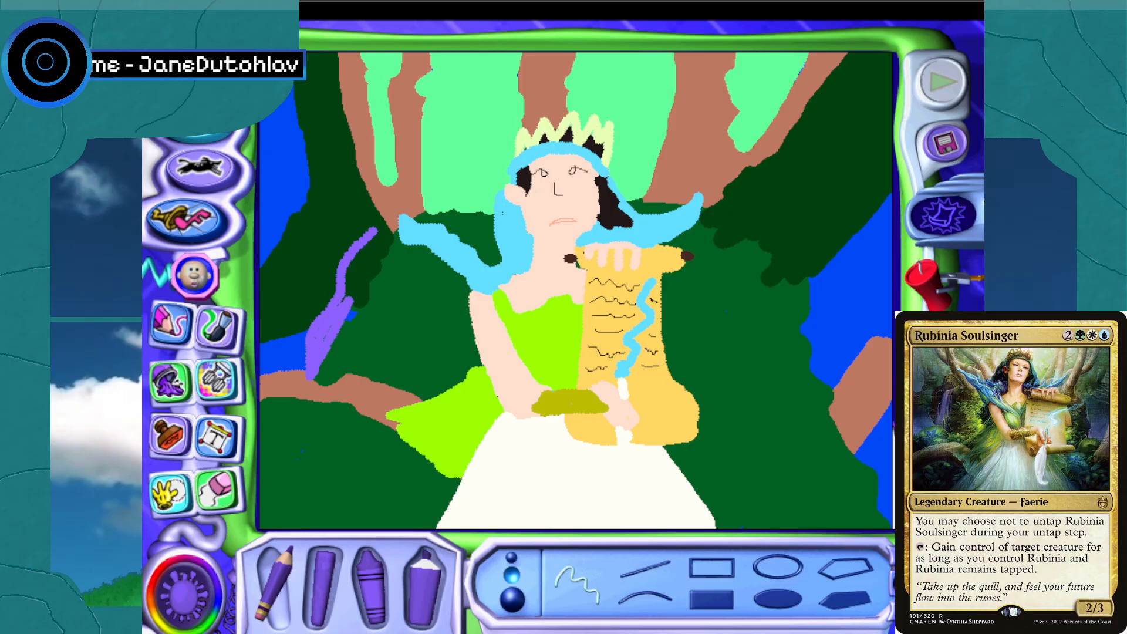
{"action": "mouse_move", "coordinate": [345, 295]}
{"action": "left_mouse_down"}
{"action": "mouse_move", "coordinate": [348, 319]}
{"action": "mouse_move", "coordinate": [317, 376]}
{"action": "mouse_move", "coordinate": [370, 241]}
{"action": "mouse_move", "coordinate": [363, 283]}
{"action": "mouse_move", "coordinate": [354, 289]}
{"action": "mouse_move", "coordinate": [360, 259]}
{"action": "mouse_move", "coordinate": [349, 291]}
{"action": "mouse_move", "coordinate": [355, 313]}
{"action": "left_mouse_up"}
{"action": "mouse_move", "coordinate": [369, 263]}
{"action": "left_mouse_down"}
{"action": "mouse_move", "coordinate": [375, 235]}
{"action": "mouse_move", "coordinate": [350, 244]}
{"action": "mouse_move", "coordinate": [302, 353]}
{"action": "mouse_move", "coordinate": [311, 379]}
{"action": "left_mouse_up"}
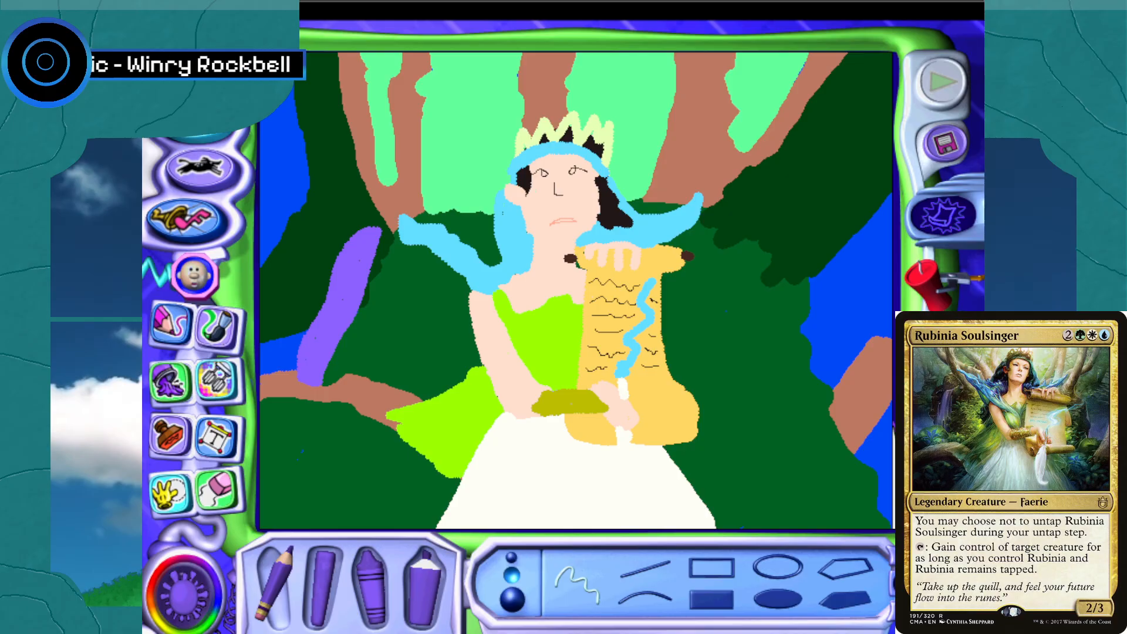
Save the painting as a Kid Pix file named KidPix3
{"action": "left_click", "coordinate": [951, 148]}
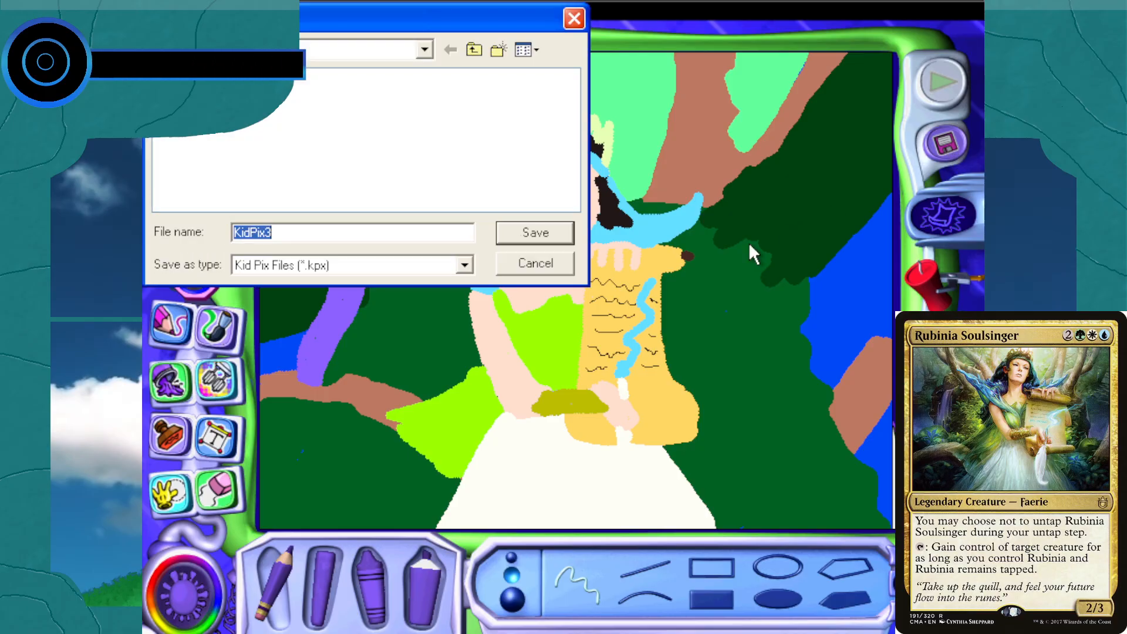
{"action": "left_click", "coordinate": [545, 235]}
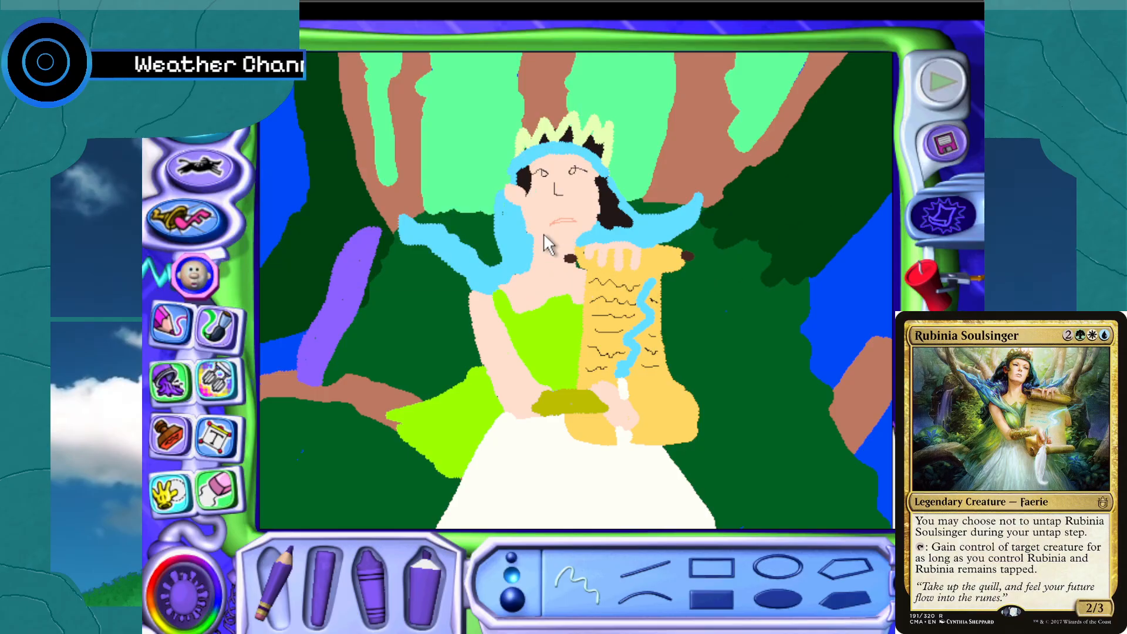